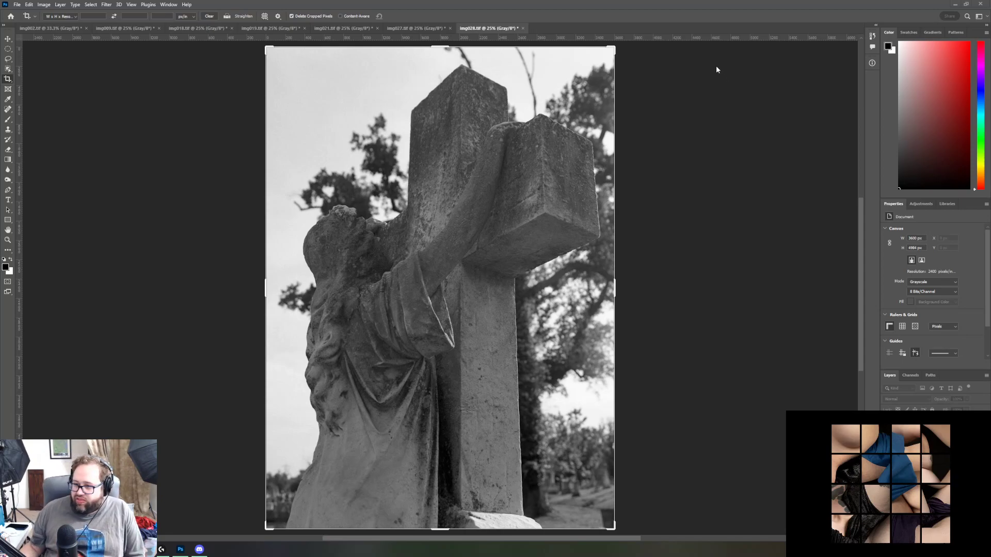
click(421, 30)
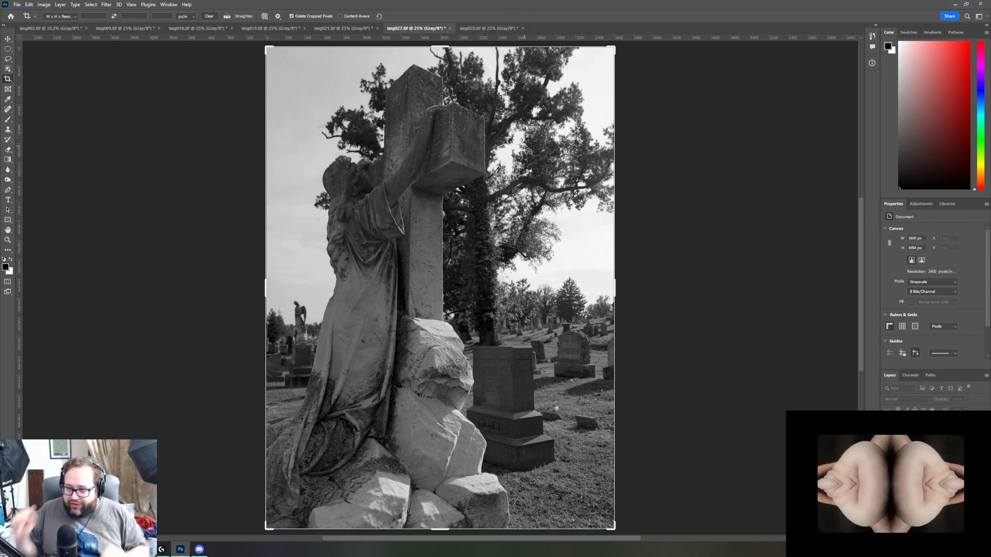
click(478, 29)
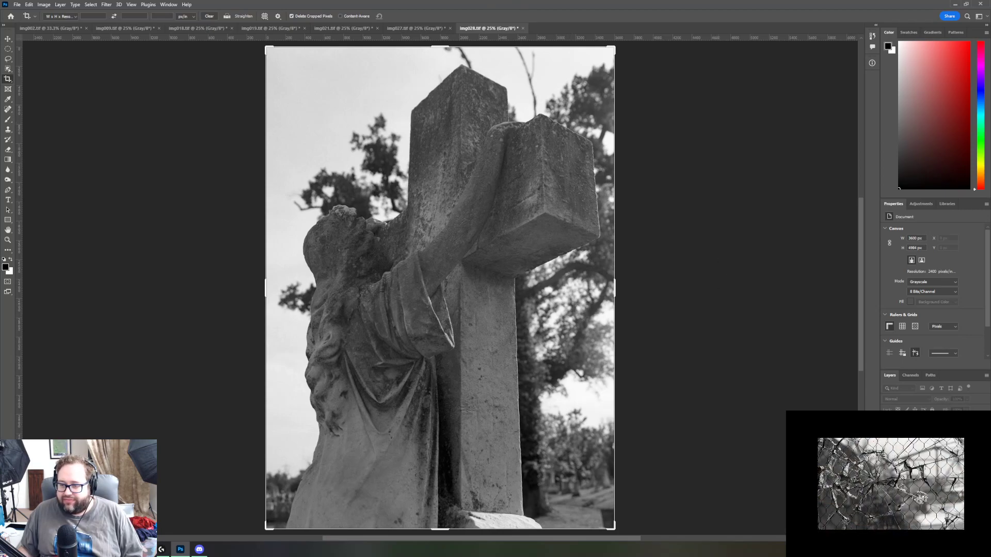
key(ctrl+j)
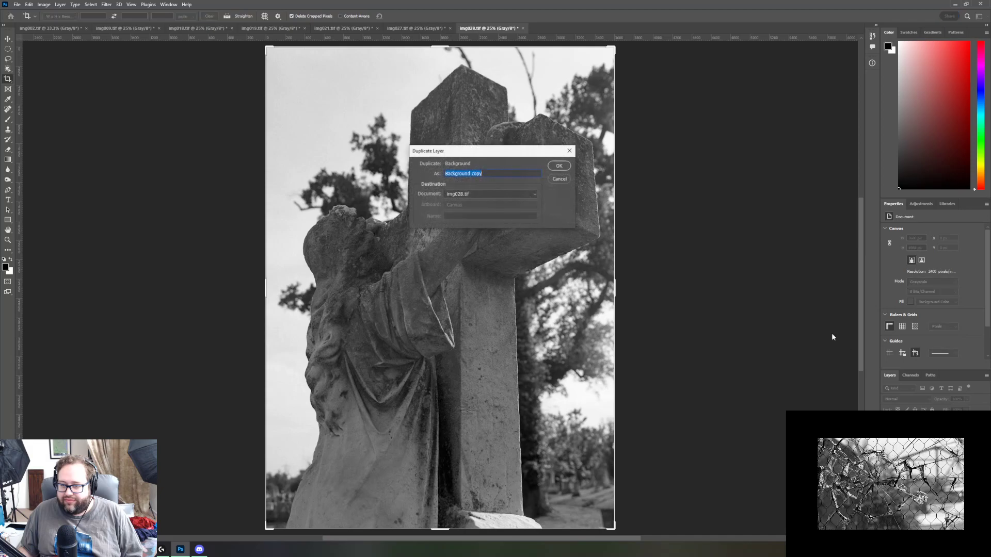
click(565, 163)
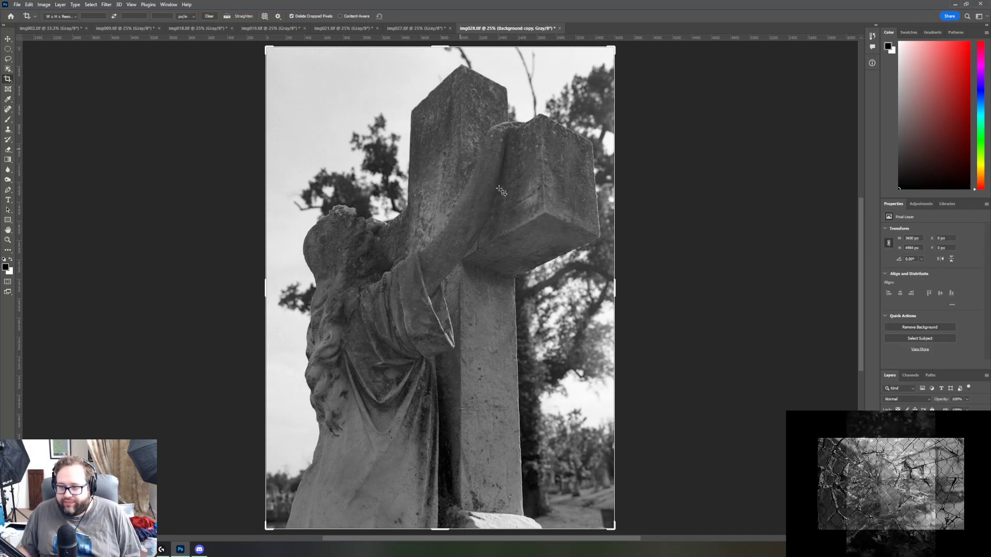
click(29, 4)
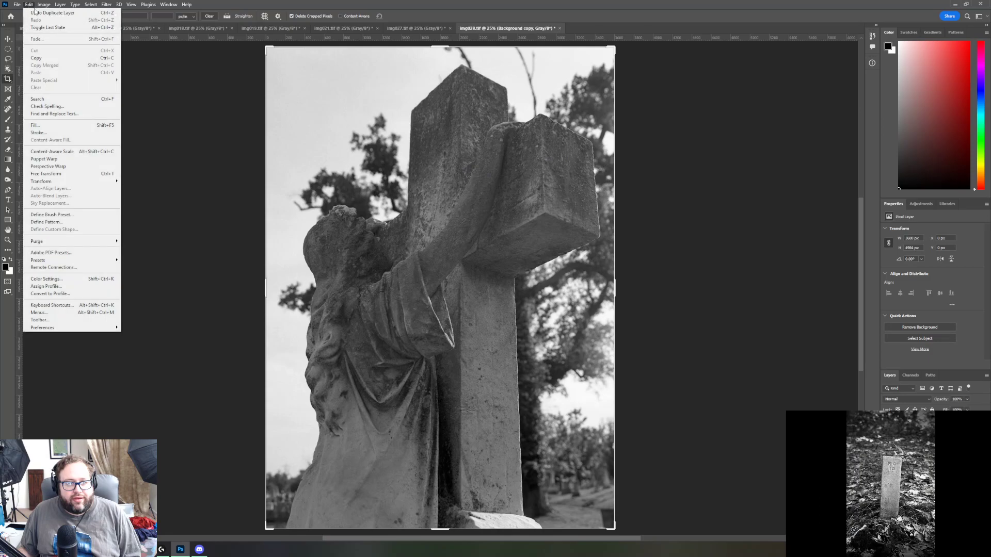
click(35, 14)
Step: Convert the grayscale img028 photo to RGB Color and duplicate its Background layer as Background copy
click(44, 4)
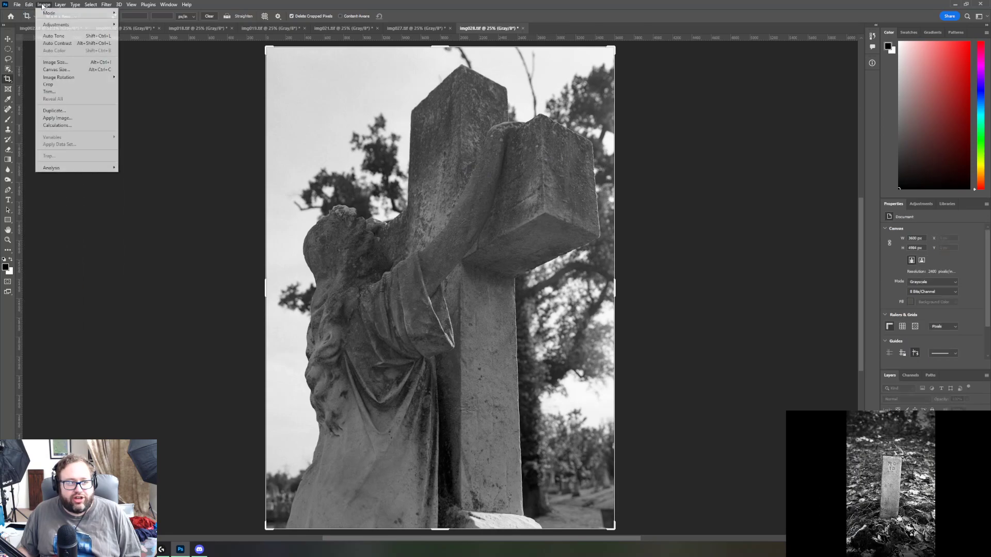
mouse_move(51, 15)
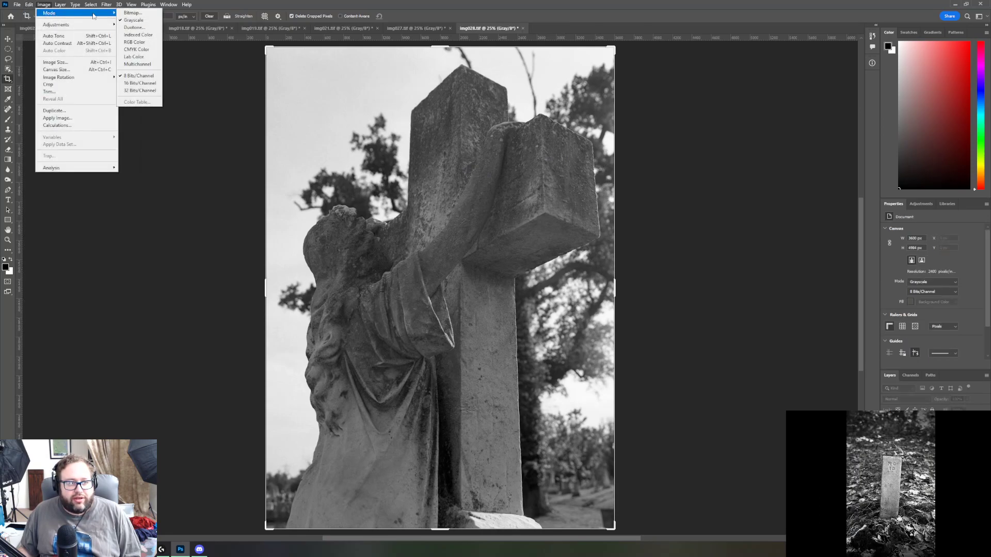
click(139, 43)
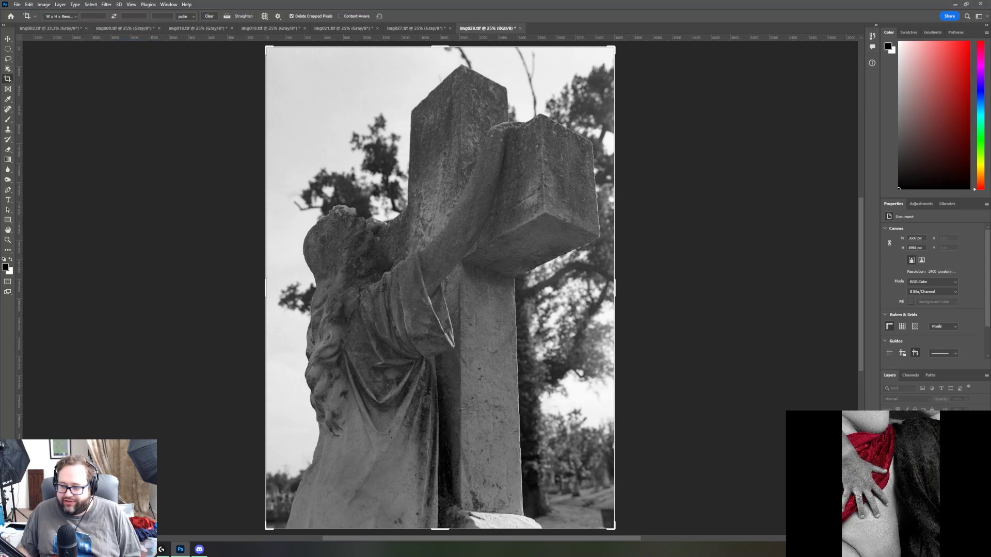
key(ctrl+j)
key(Return)
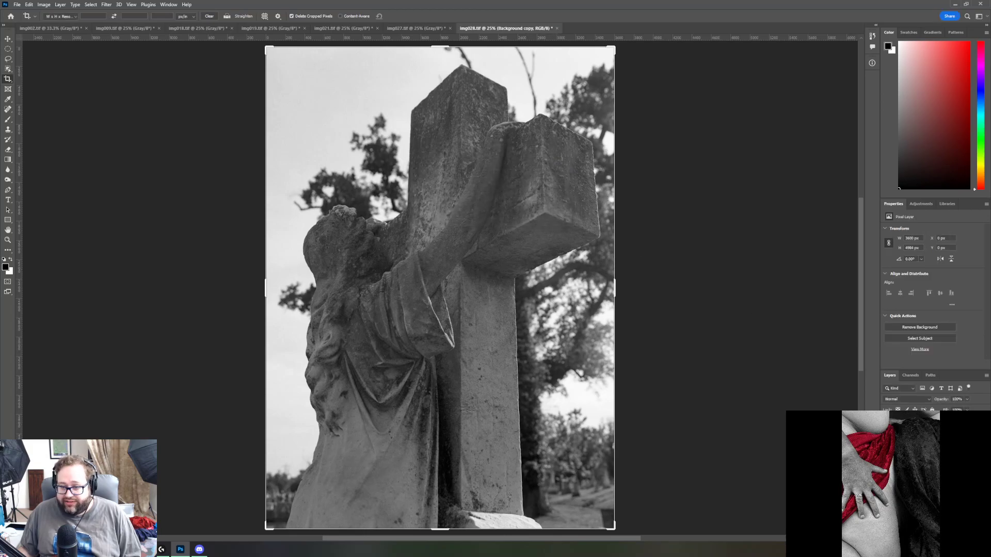
right_click(918, 420)
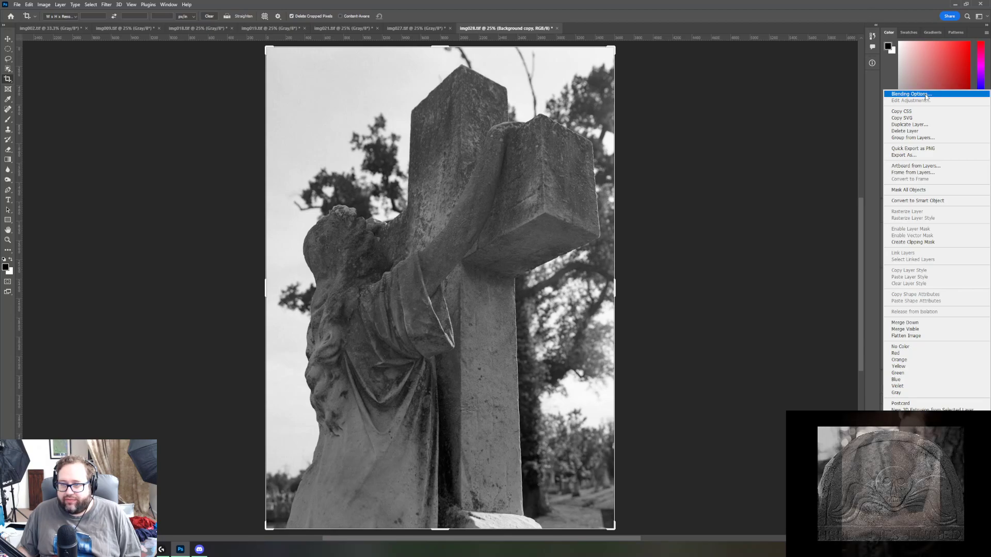
click(863, 2)
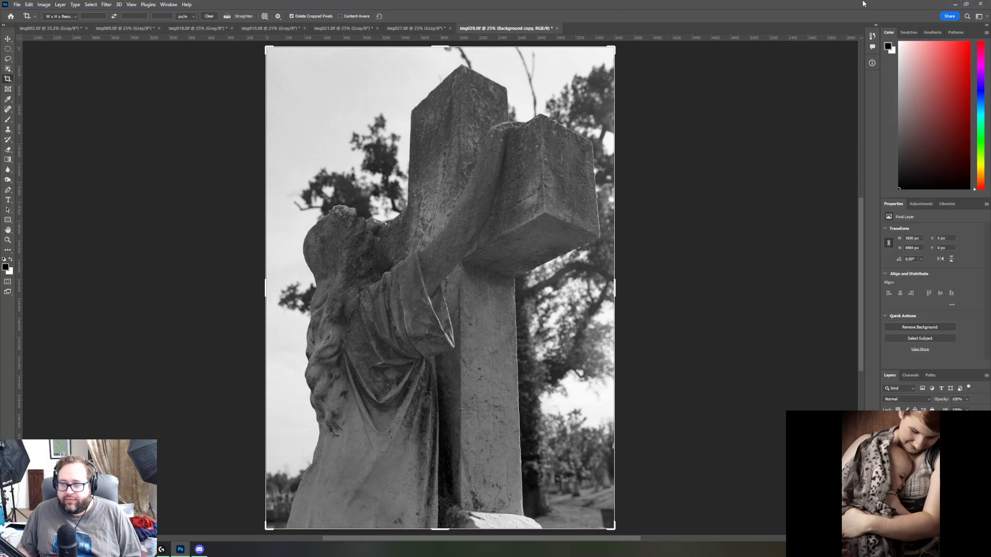
Step: Add a Curves adjustment layer above the Background copy, with the RGB curve's black point selected
click(916, 205)
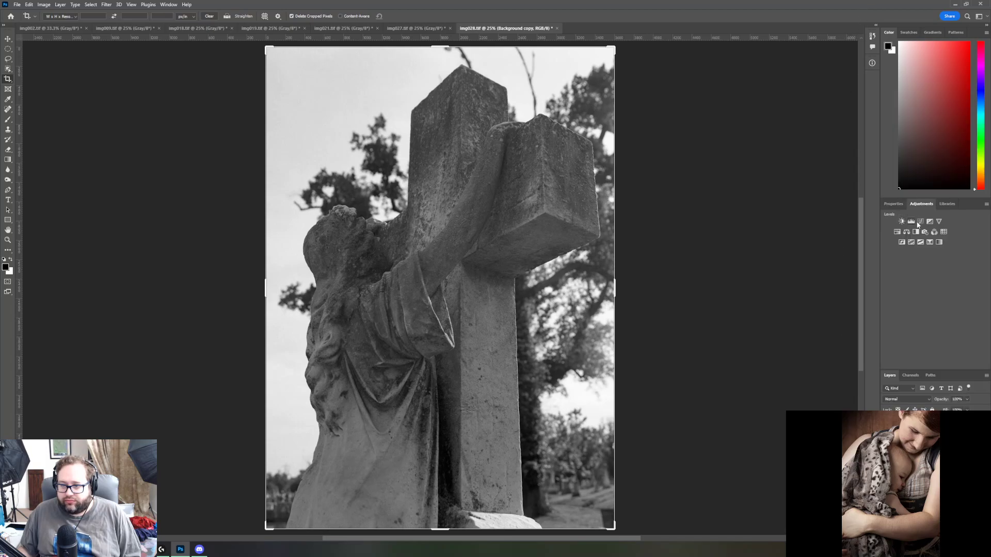
click(920, 222)
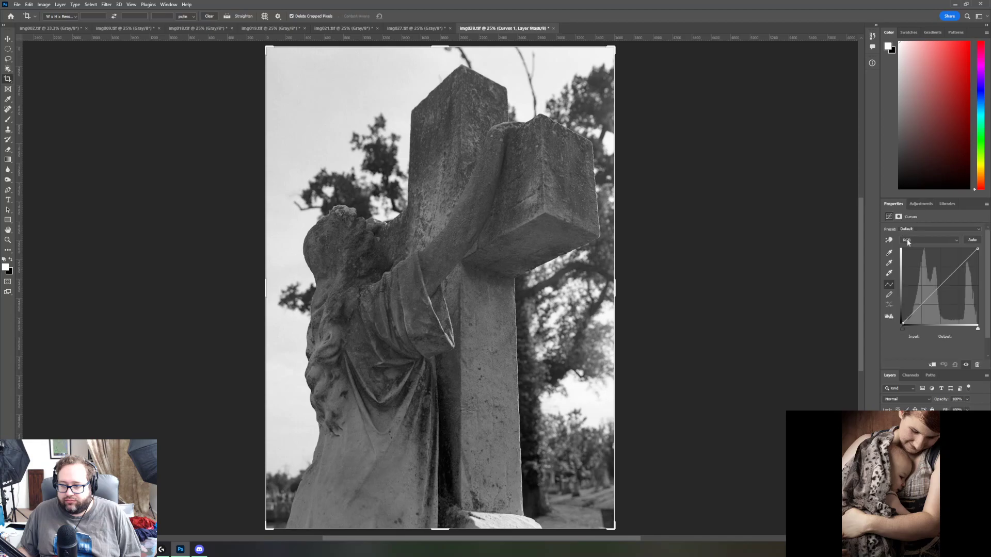
click(900, 329)
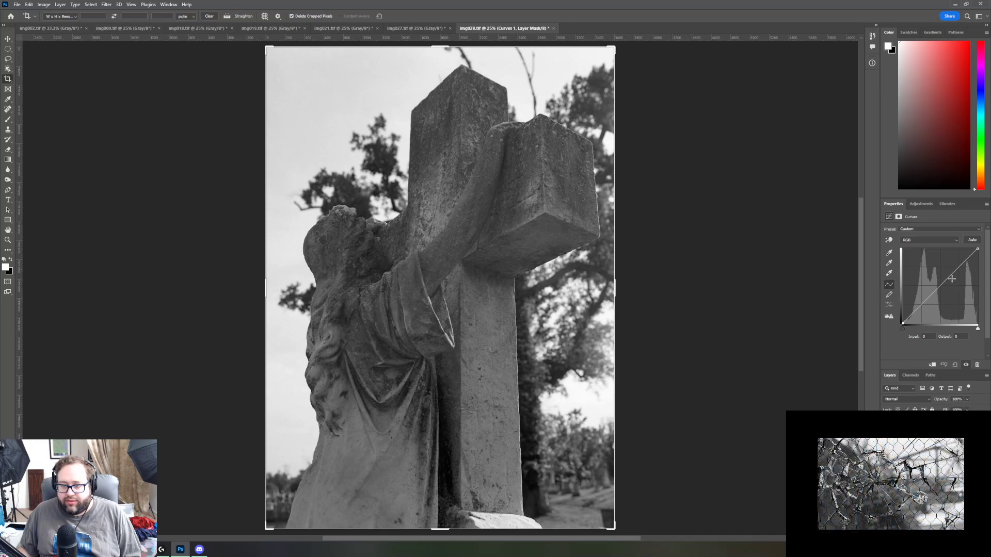
drag(950, 277, 949, 289)
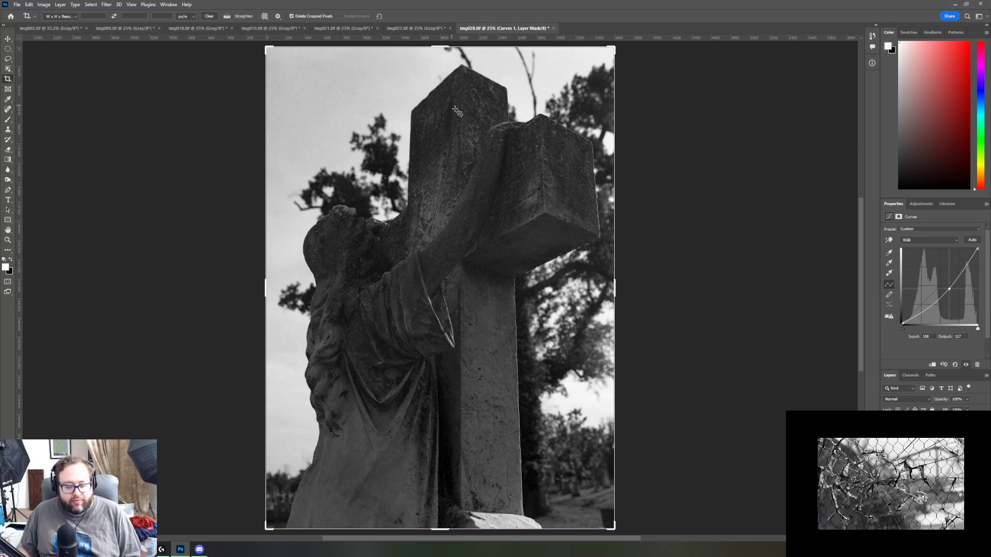
click(29, 4)
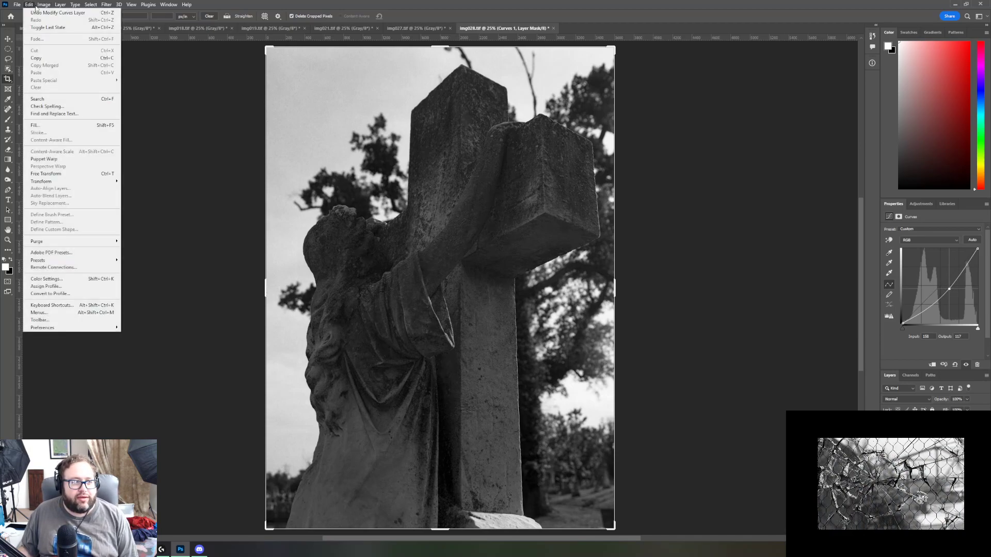
click(37, 14)
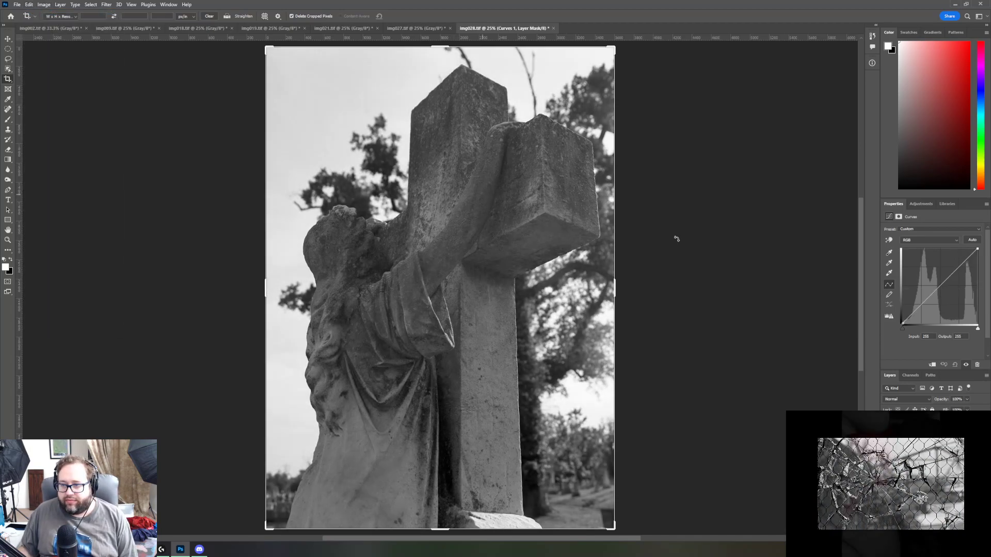
Step: Add a Brightness/Contrast adjustment layer on top and raise its contrast to 42
click(918, 204)
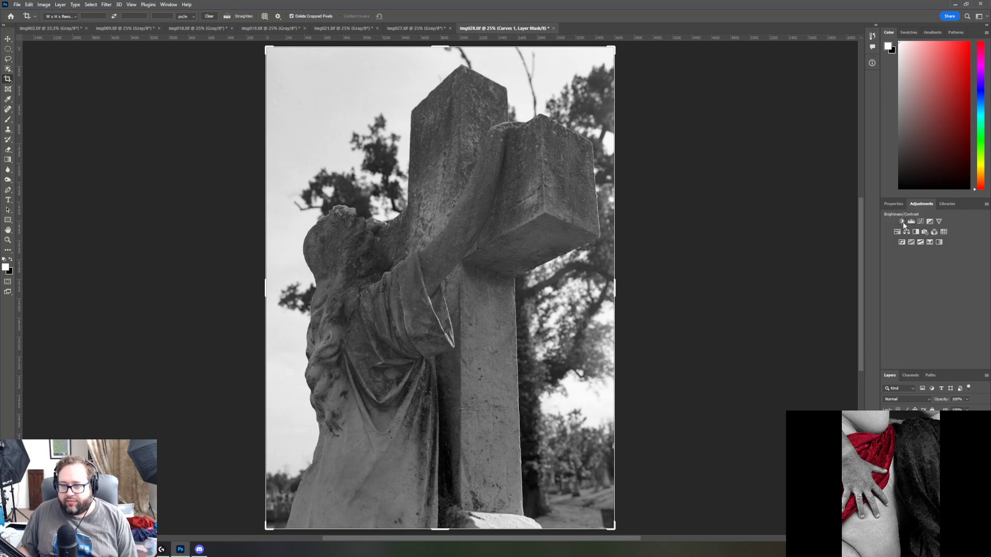
click(901, 221)
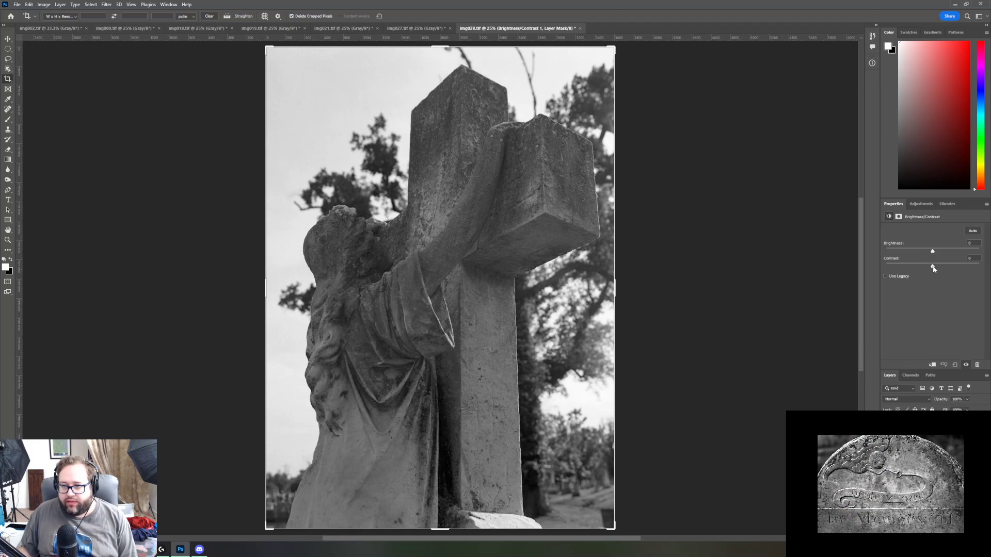
drag(932, 268, 953, 269)
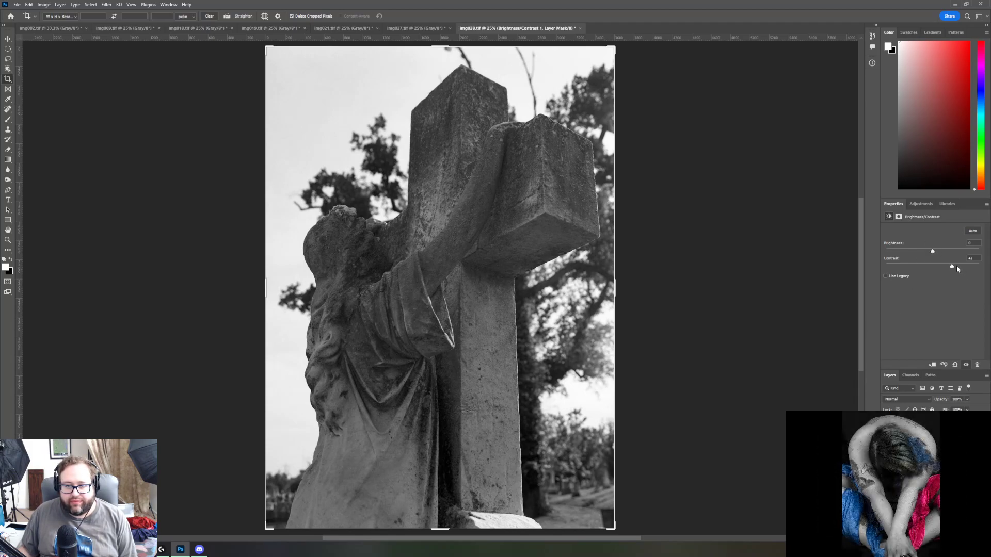
Step: Darken all four corners of the Background copy layer with black-to-transparent linear gradients running inward
key(alt+bracketleft)
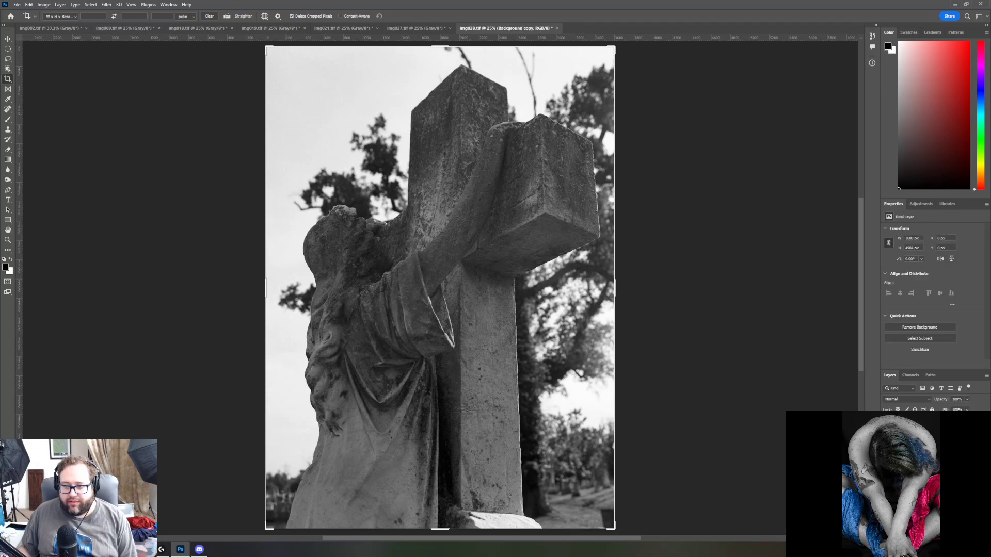
click(8, 159)
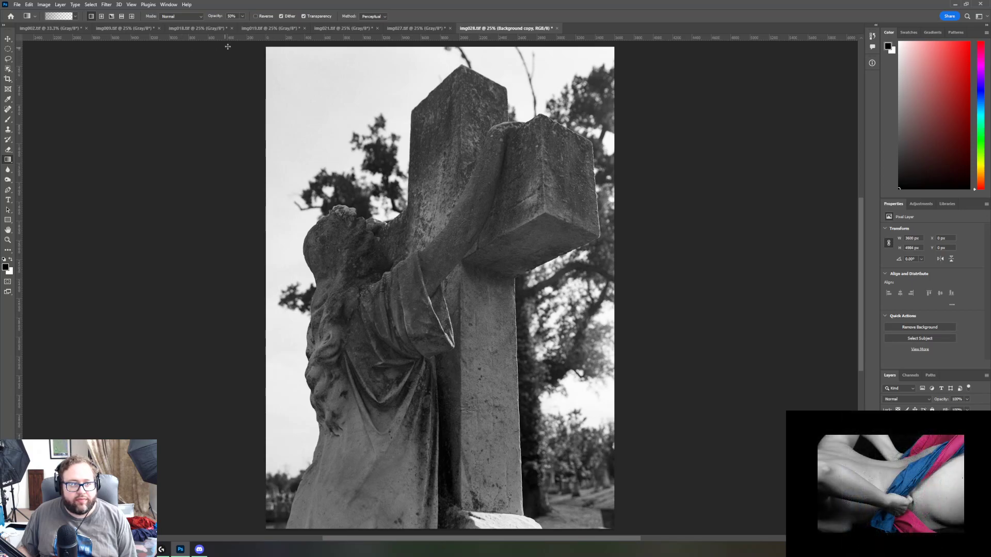
drag(263, 47, 424, 163)
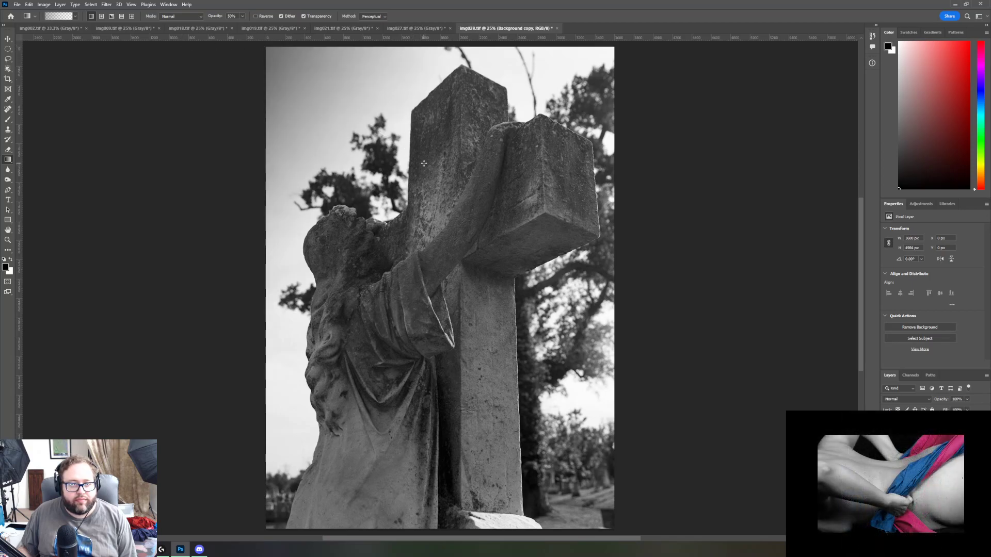
drag(612, 45, 541, 111)
scroll(168, 304, down, 1)
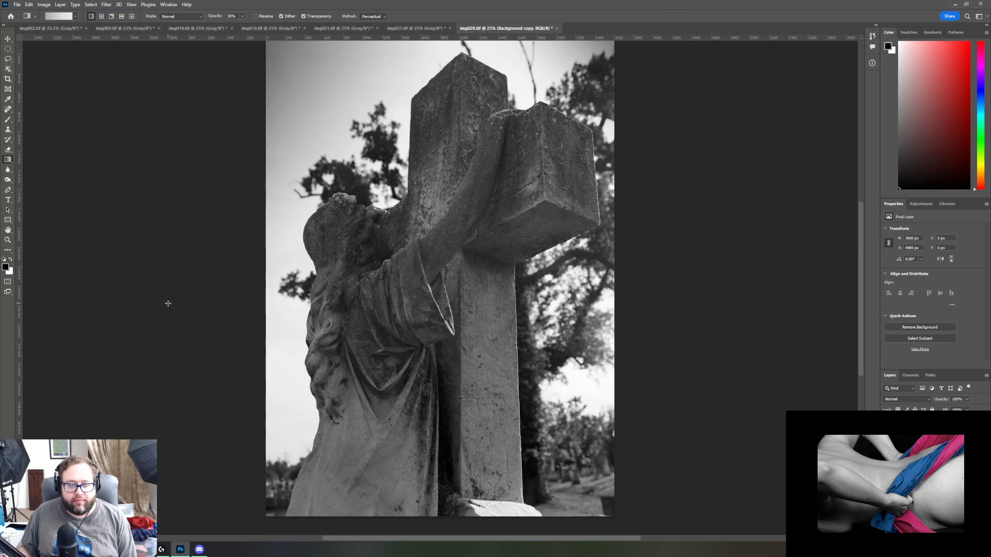
scroll(168, 303, down, 1)
drag(259, 514, 413, 385)
drag(626, 512, 516, 374)
Step: Extend the vignette on the Background copy with inward dark gradients along the side, upper and lower photo edges
scroll(428, 379, up, 2)
drag(181, 246, 406, 241)
drag(657, 257, 481, 254)
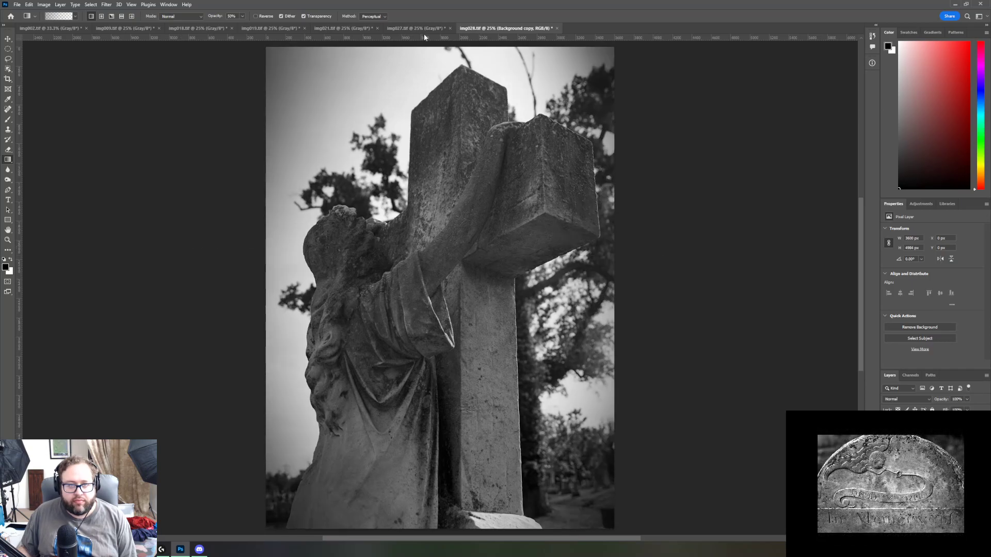
drag(432, 45, 433, 101)
scroll(734, 354, down, 3)
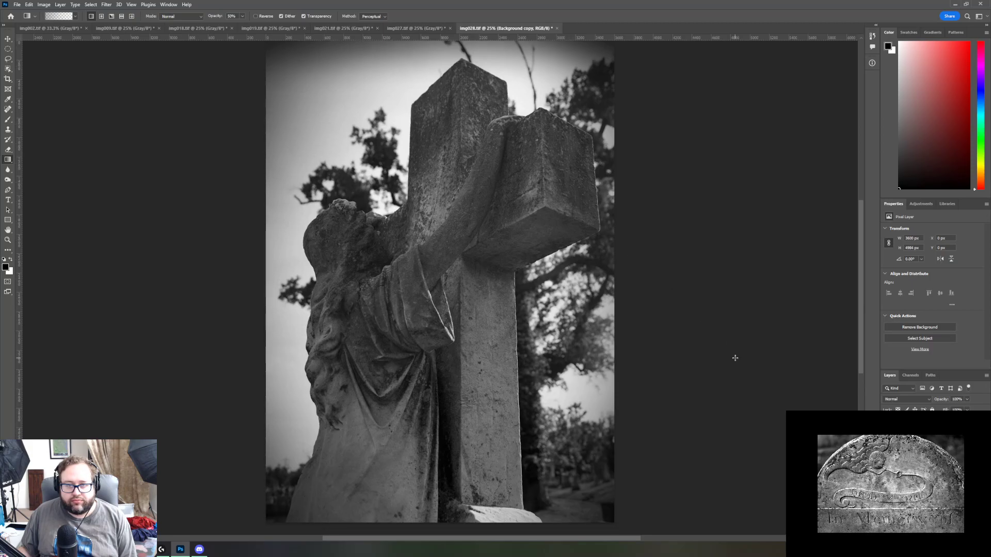
drag(449, 501, 456, 388)
Step: Deepen the vignette with one more inward dark gradient from each vertical edge of the photo
scroll(449, 392, up, 3)
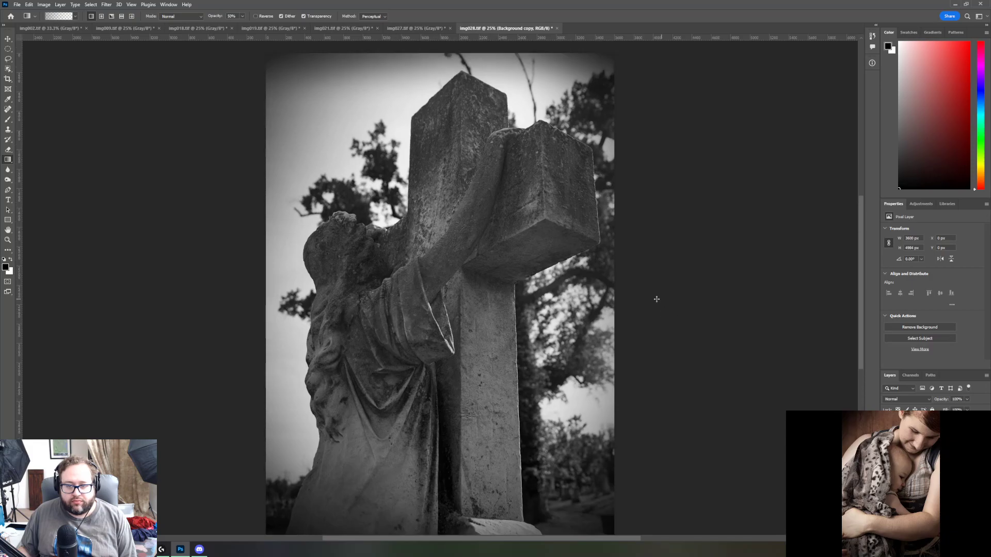
drag(217, 274, 349, 271)
drag(662, 296, 540, 295)
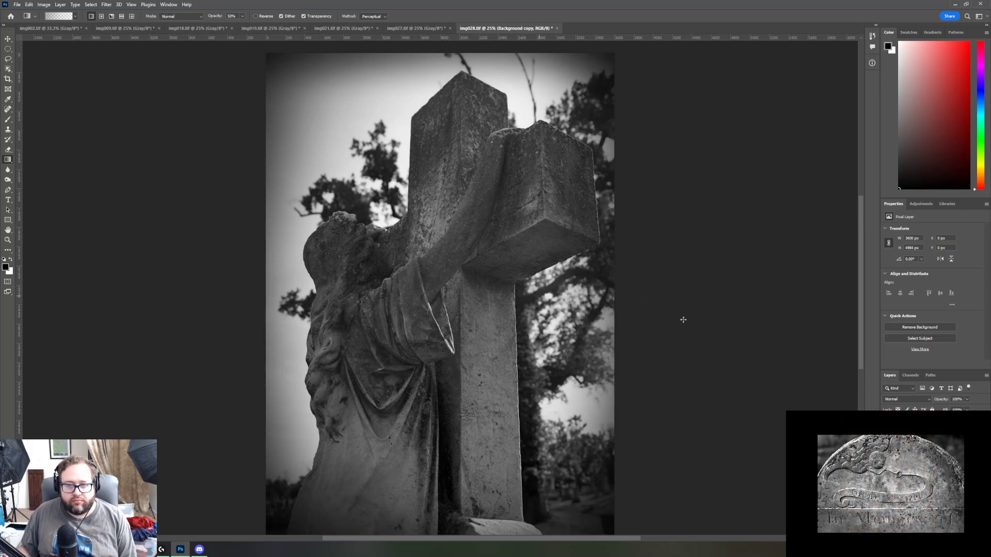
scroll(740, 331, down, 2)
scroll(726, 349, up, 2)
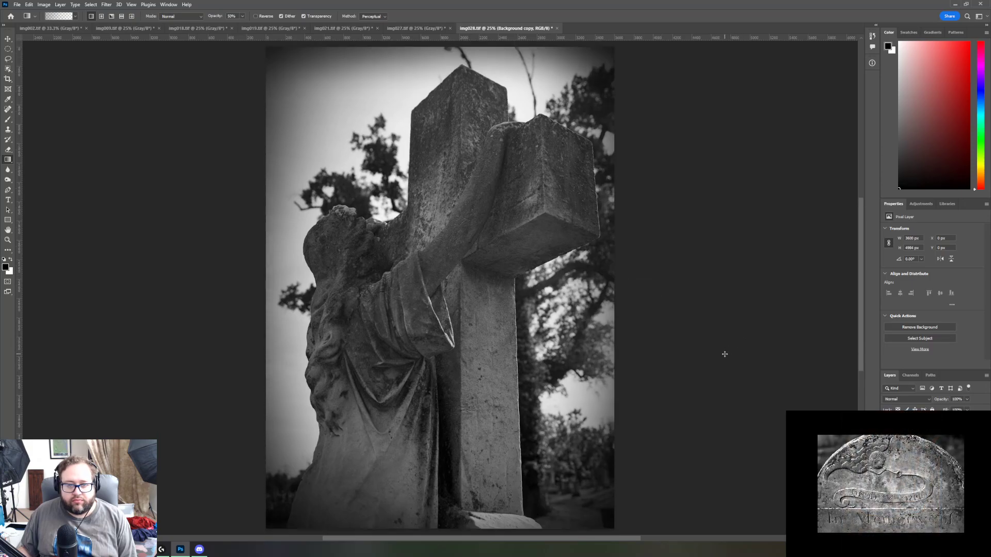
Step: Set the Brightness/Contrast adjustment layer to brightness 5 and contrast 23
key(F2)
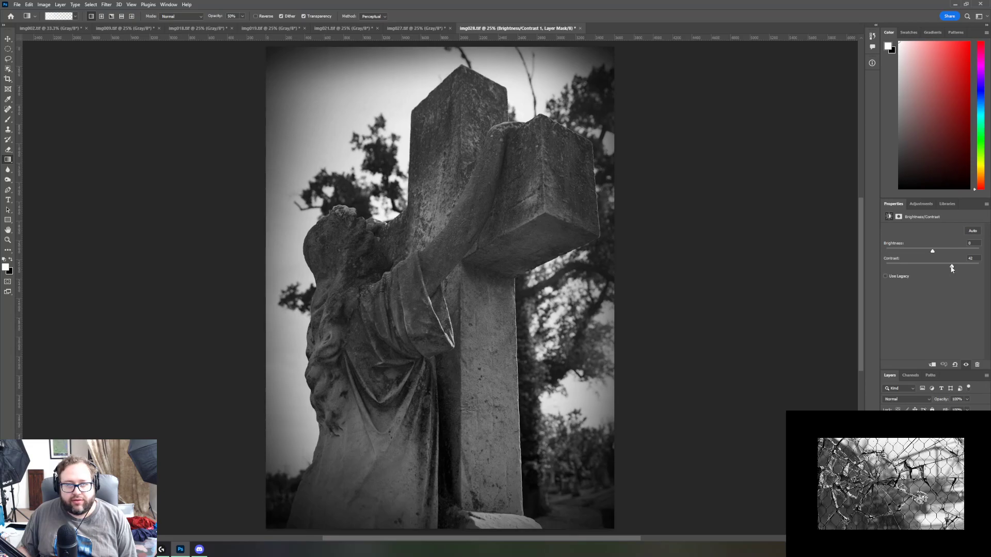
drag(986, 269, 944, 270)
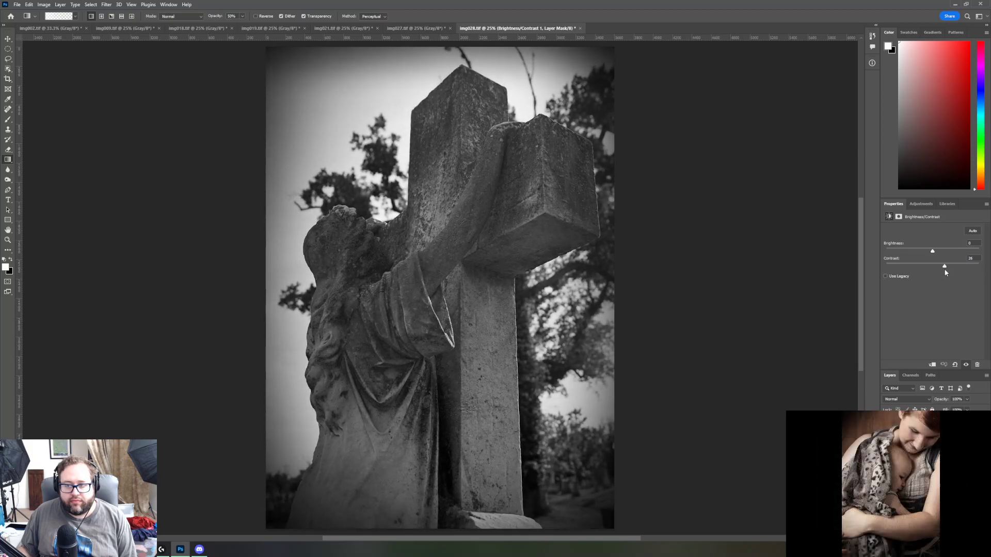
click(944, 255)
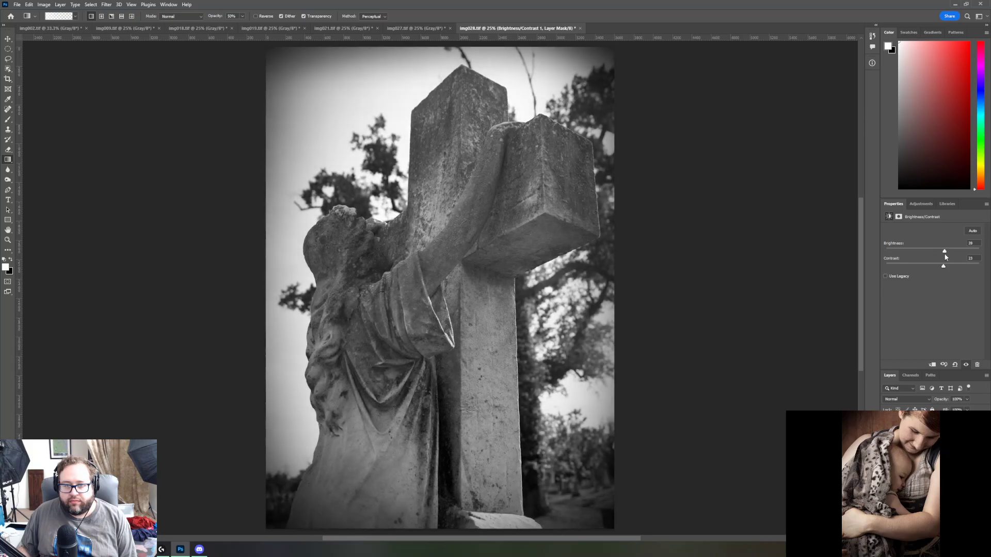
drag(943, 257, 934, 256)
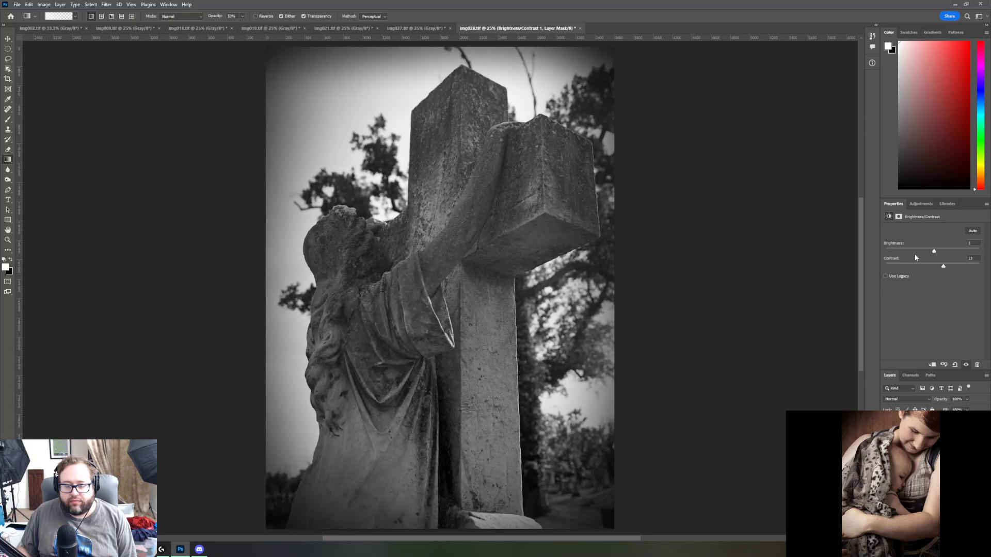
scroll(668, 316, down, 1)
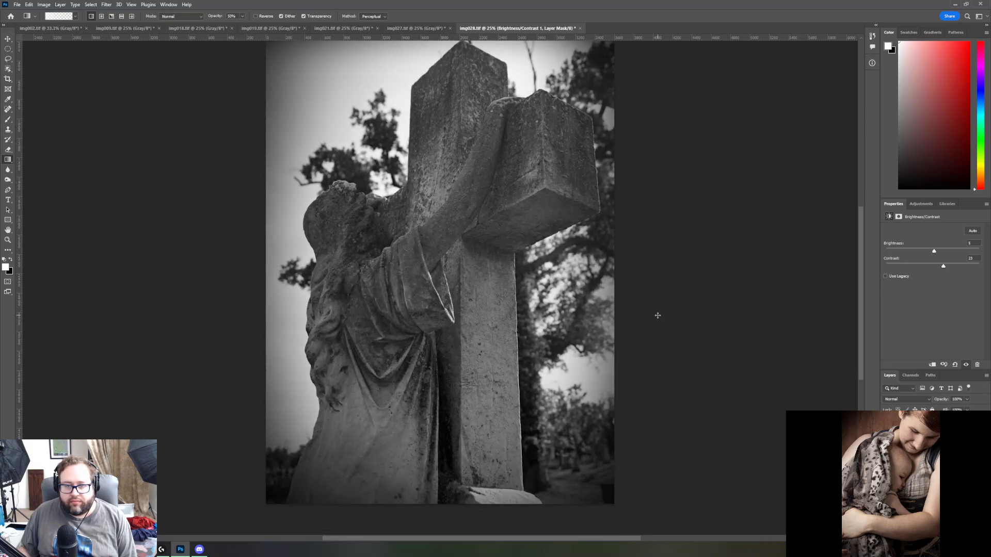
scroll(656, 316, up, 1)
scroll(649, 319, up, 1)
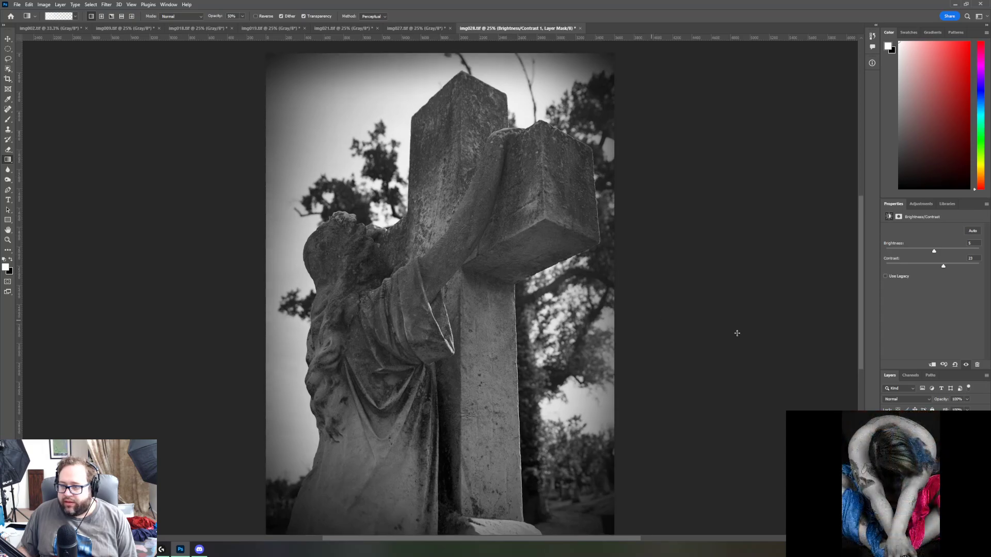
Step: Burn the upper block of the cross on the Background copy layer with the Burn tool's range set to midtones
click(927, 205)
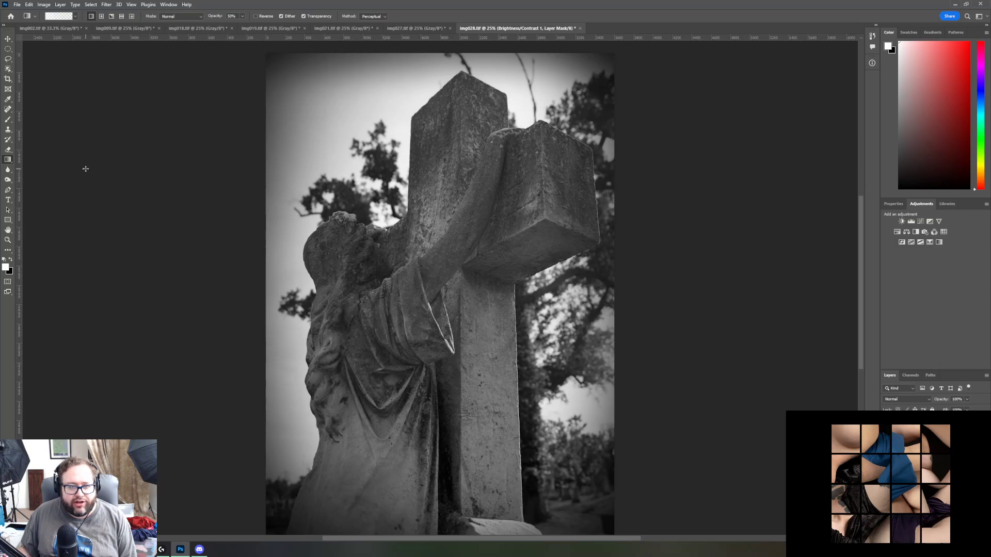
click(9, 182)
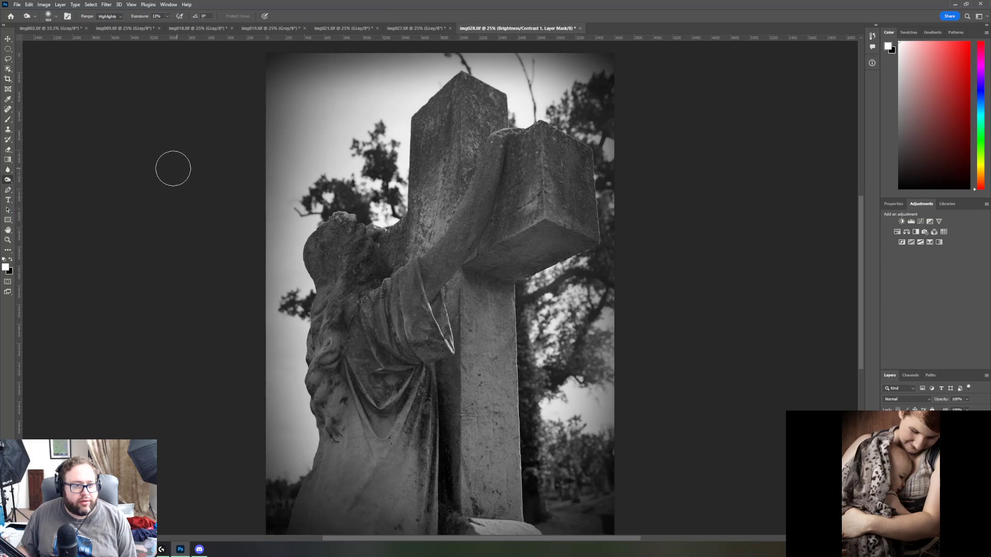
mouse_move(407, 180)
mouse_down()
mouse_move(430, 198)
mouse_move(441, 168)
mouse_up()
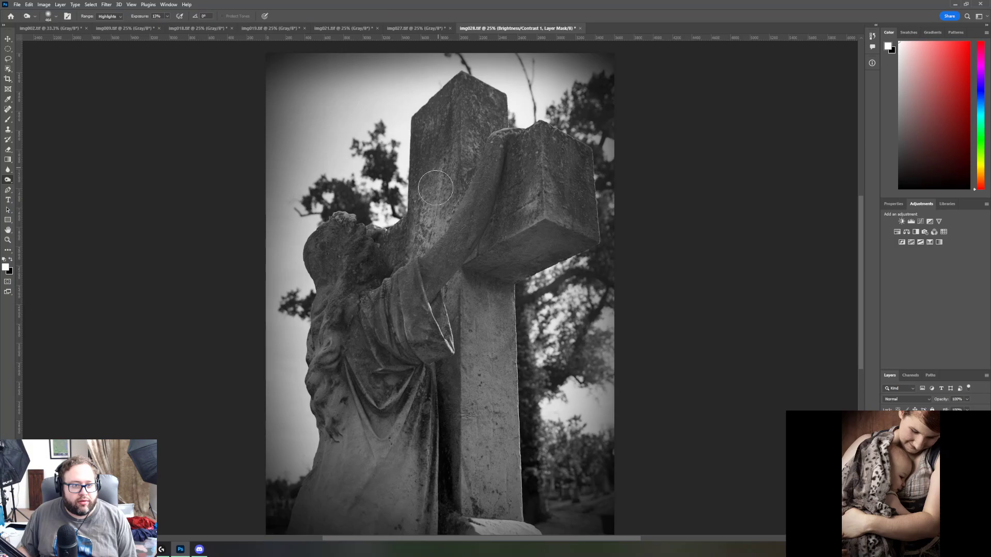
click(928, 435)
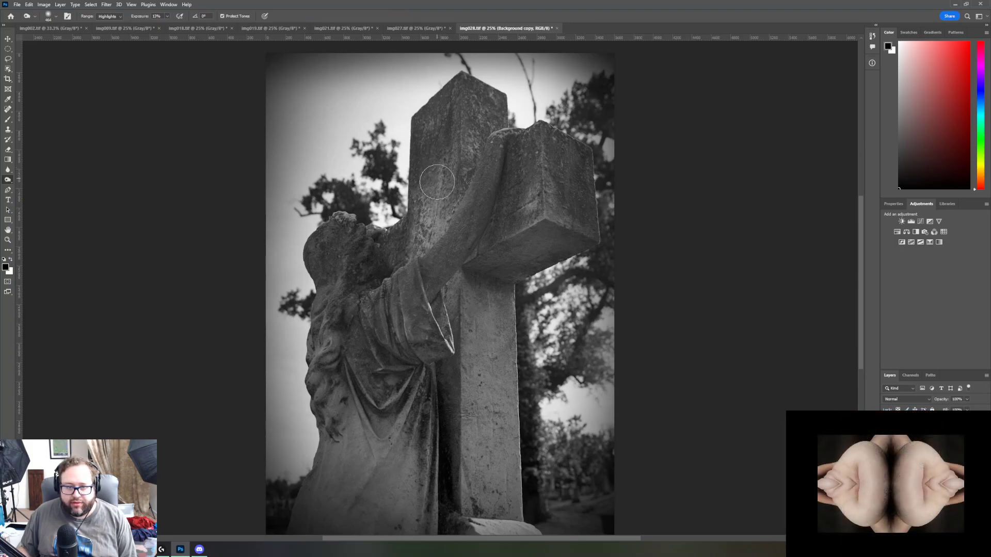
click(118, 17)
click(105, 29)
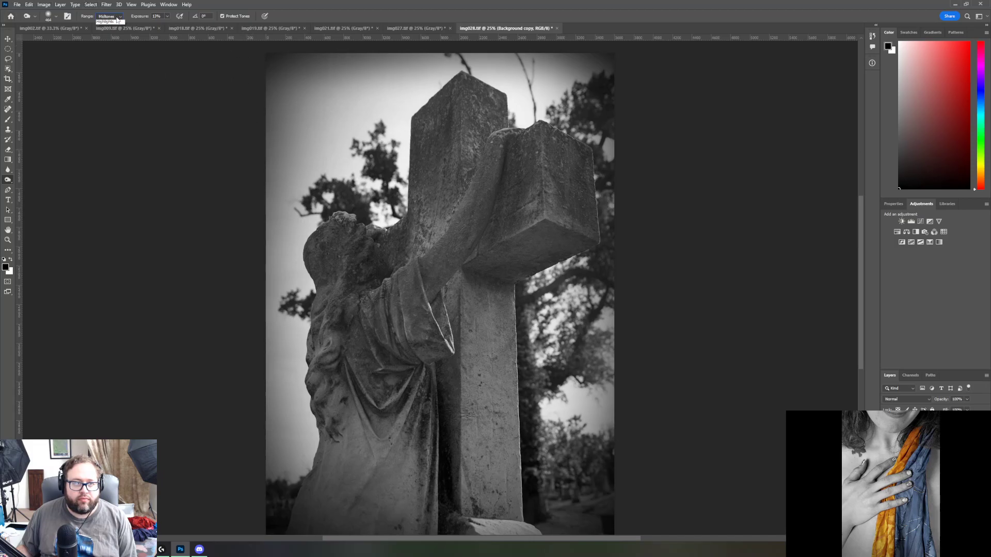
Step: Set the Burn tool's range to shadows and burn the underside and side faces of the cross's projecting arm
click(114, 19)
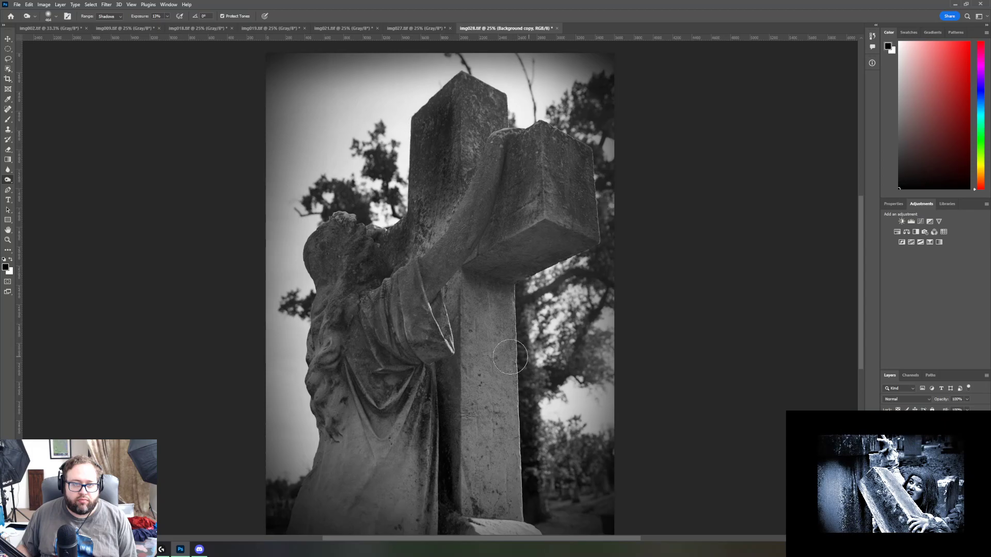
mouse_move(545, 241)
mouse_down()
mouse_move(502, 270)
mouse_move(568, 247)
mouse_up()
mouse_move(517, 269)
mouse_down()
mouse_move(543, 240)
mouse_move(476, 271)
mouse_move(508, 271)
mouse_up()
mouse_move(587, 246)
mouse_down()
mouse_move(514, 248)
mouse_move(578, 257)
mouse_move(575, 278)
mouse_move(557, 242)
mouse_move(567, 233)
mouse_move(525, 245)
mouse_move(520, 218)
mouse_up()
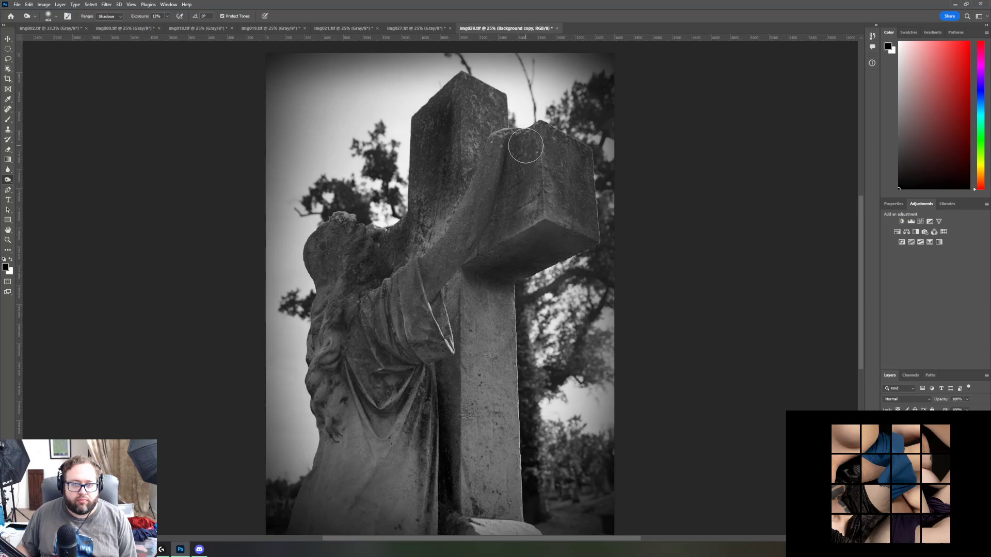
mouse_move(506, 217)
mouse_down()
mouse_move(532, 147)
mouse_move(533, 210)
mouse_move(538, 137)
mouse_move(526, 212)
mouse_move(533, 138)
mouse_up()
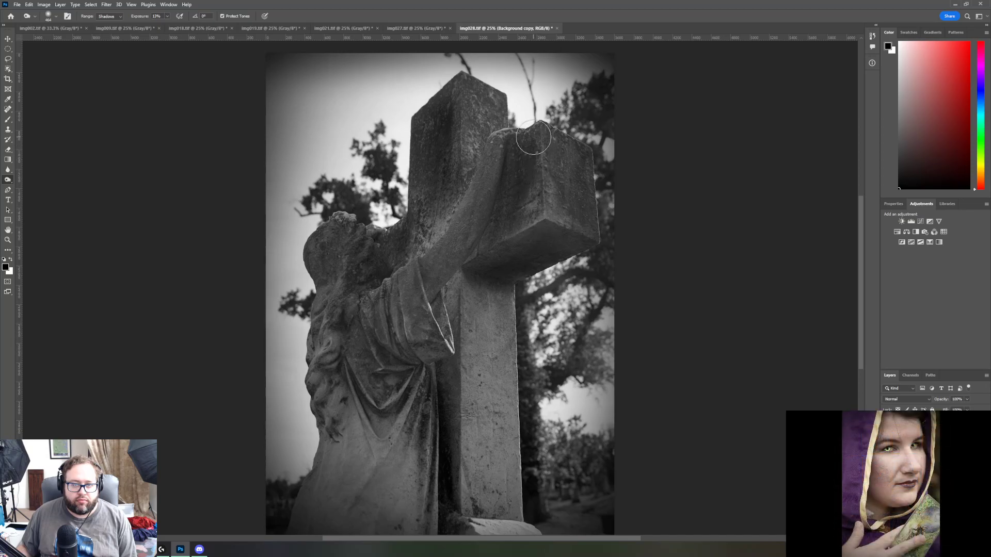
mouse_move(528, 228)
mouse_down()
mouse_move(505, 219)
mouse_move(504, 248)
mouse_move(534, 215)
mouse_up()
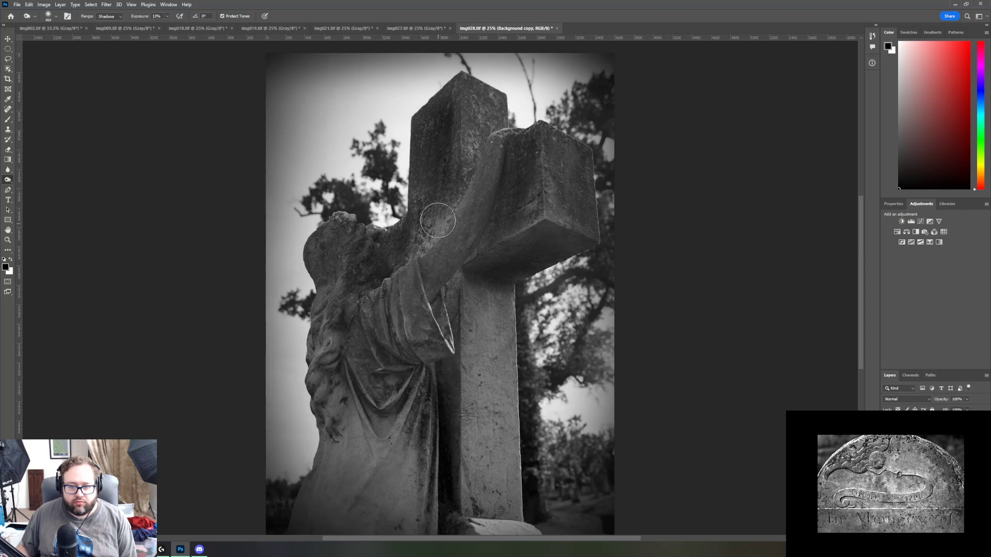
Step: Burn the shadows along the statue's hair and down through the folds of its robe
scroll(446, 331, down, 1)
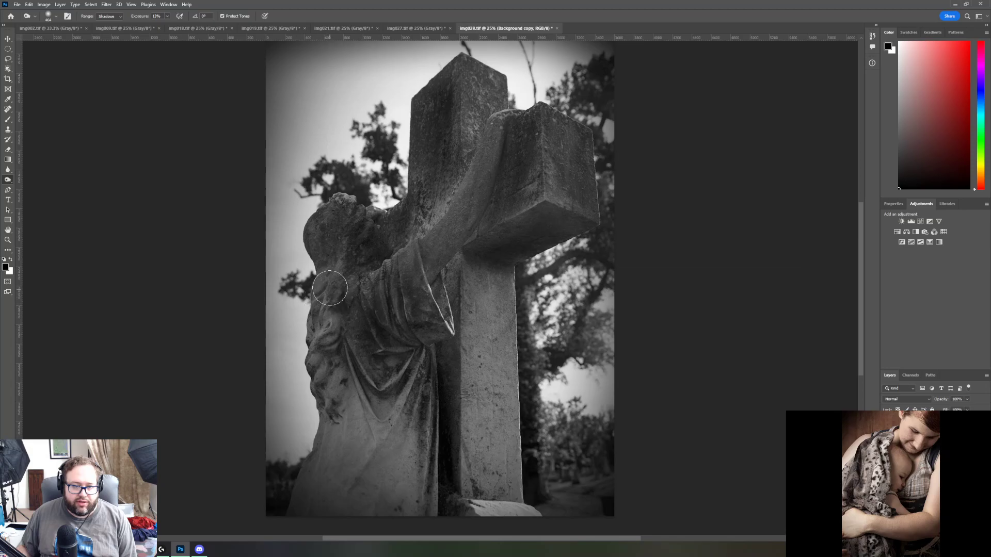
drag(330, 288, 326, 392)
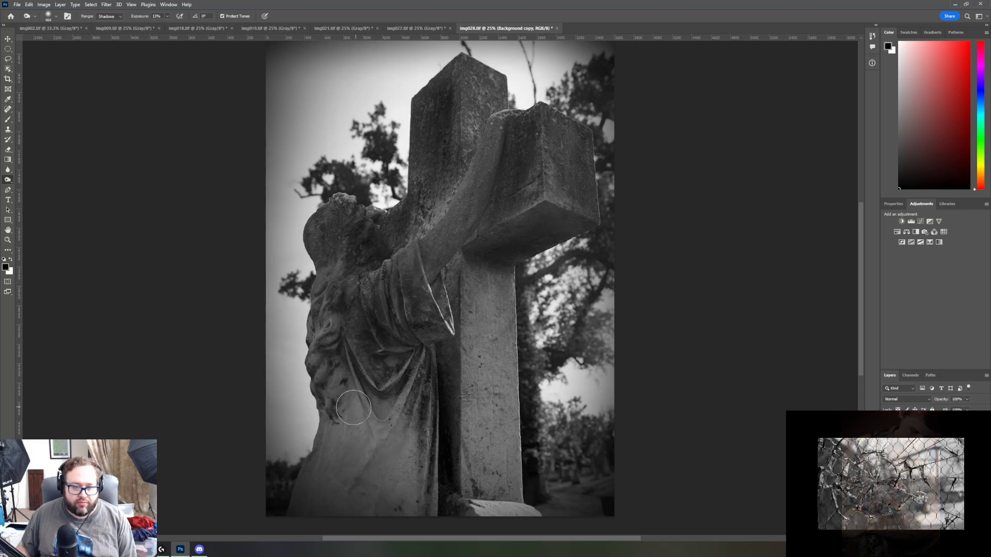
mouse_move(353, 399)
mouse_down()
mouse_move(383, 437)
mouse_move(384, 415)
mouse_move(415, 377)
mouse_move(394, 423)
mouse_move(419, 399)
mouse_move(405, 429)
mouse_move(427, 399)
mouse_move(422, 500)
mouse_move(441, 516)
mouse_up()
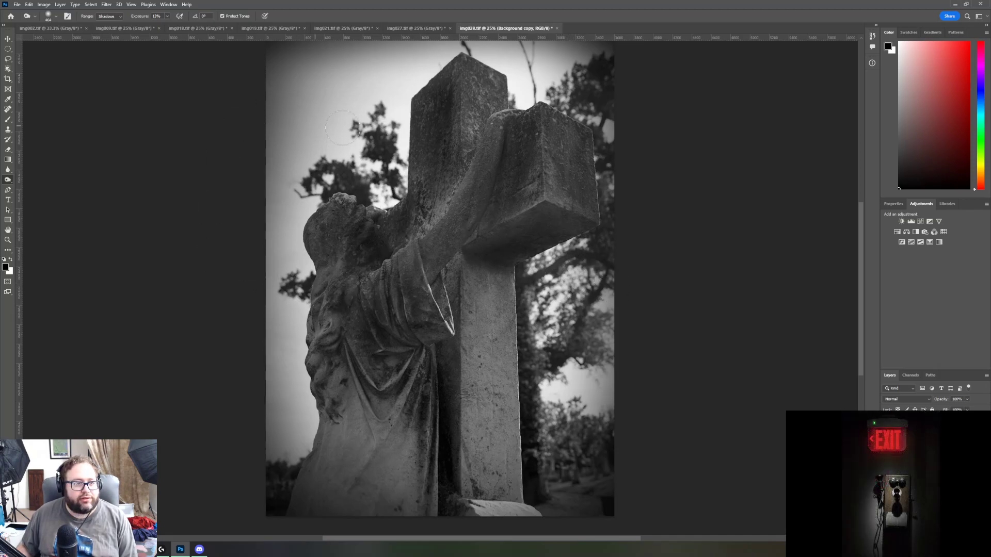
Step: Set the Burn tool's range to highlights for the Background copy layer
click(120, 19)
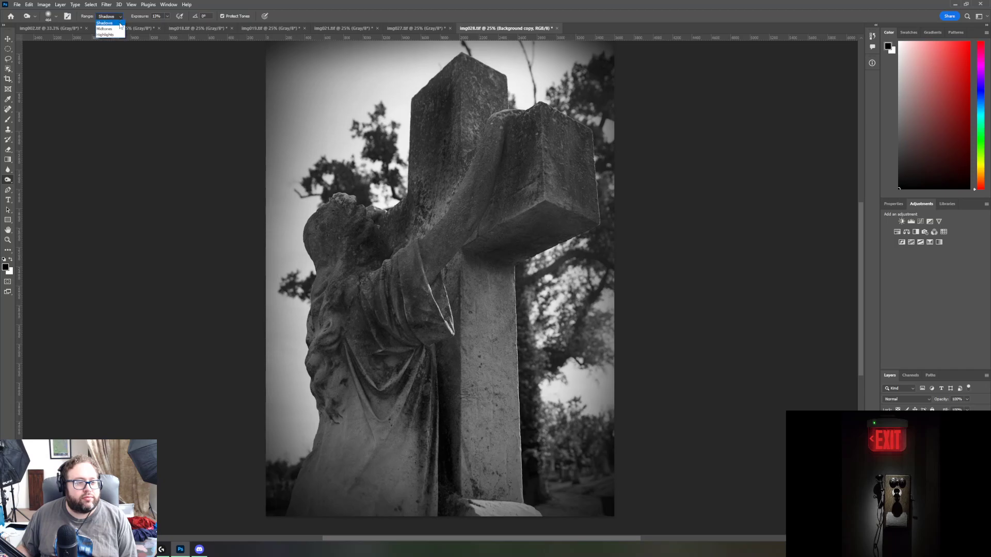
click(121, 35)
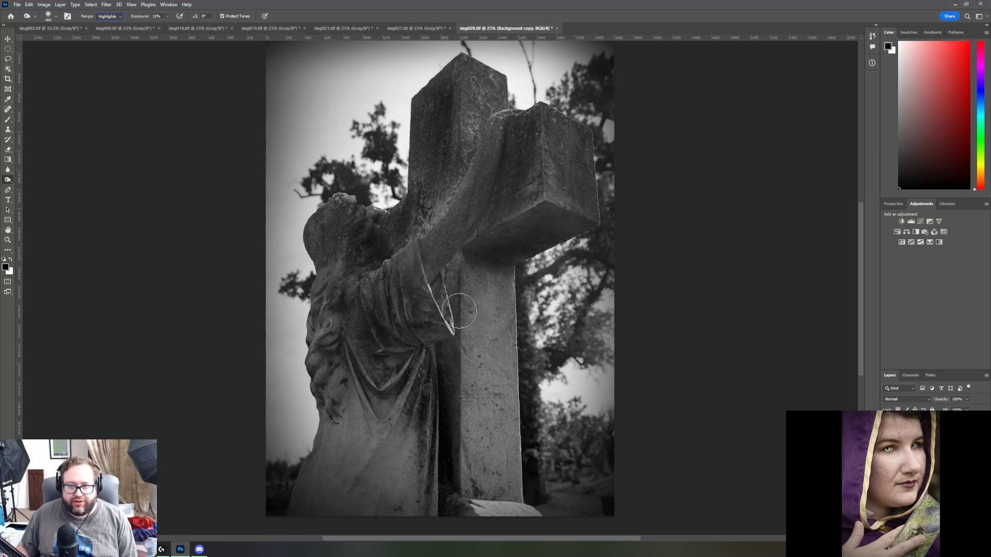
drag(863, 248, 858, 285)
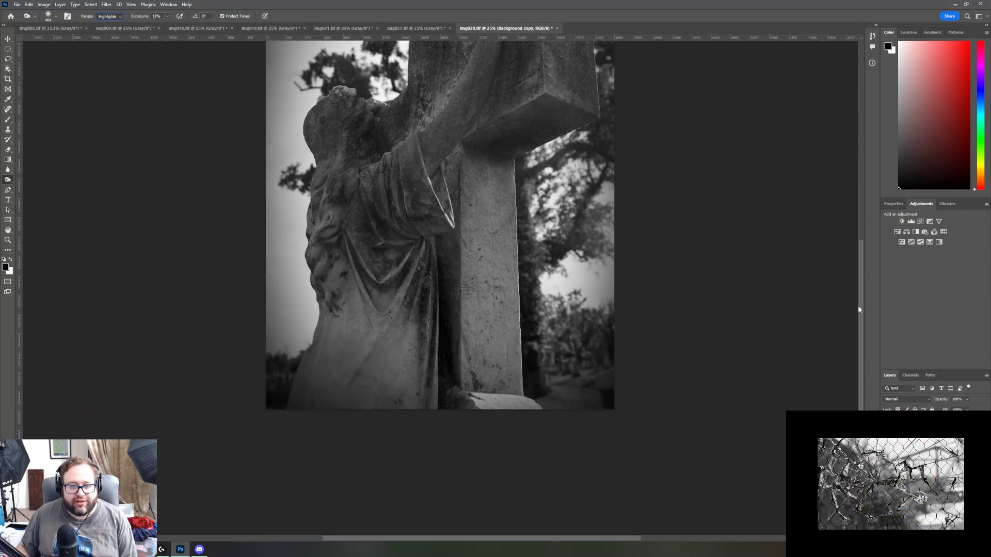
drag(860, 351, 864, 302)
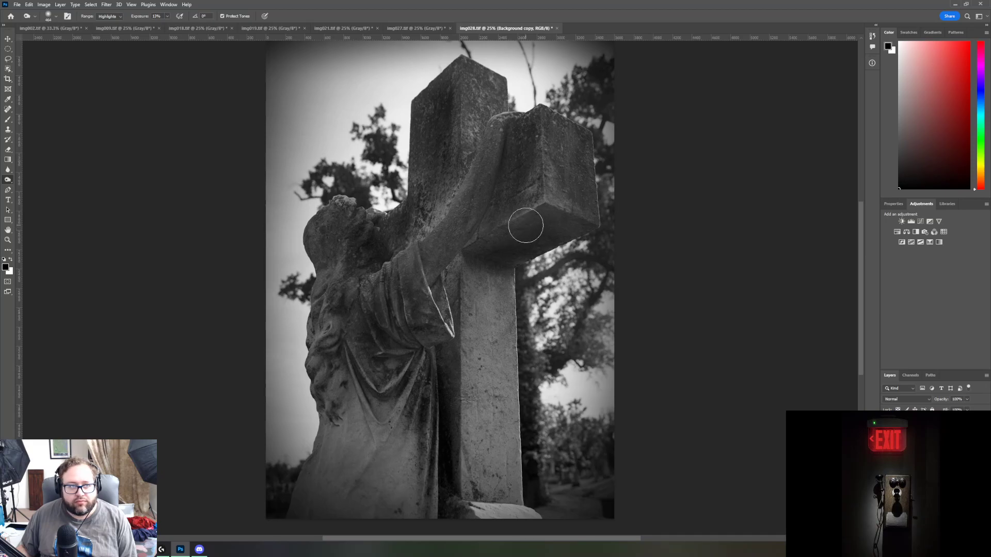
Step: Return the Burn tool's range to shadows and burn the statue's raised arm
click(109, 16)
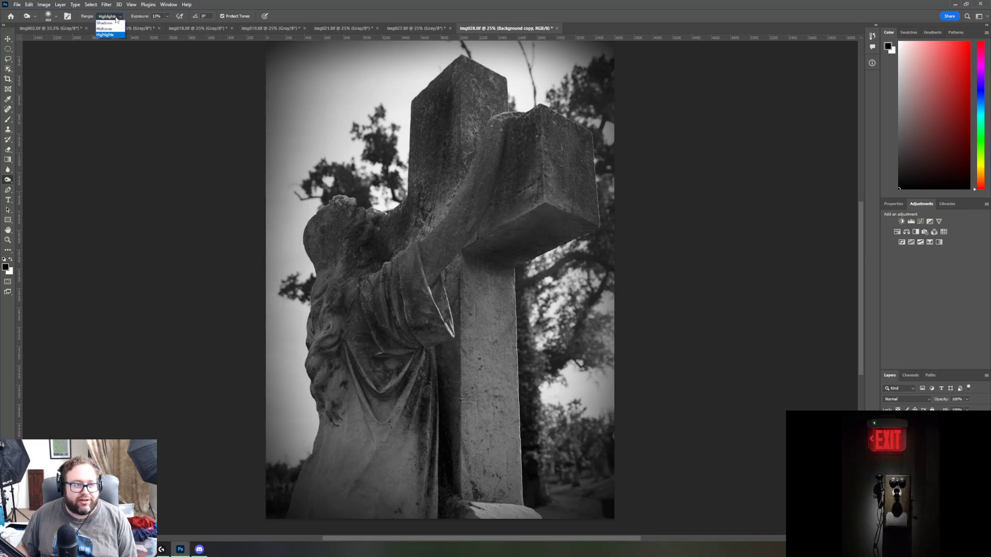
click(116, 28)
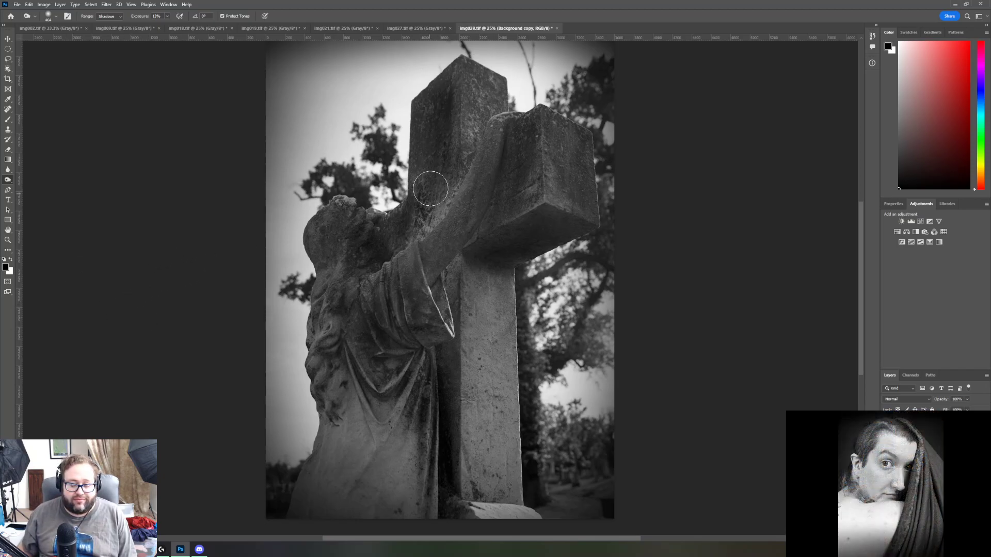
scroll(434, 181, down, 2)
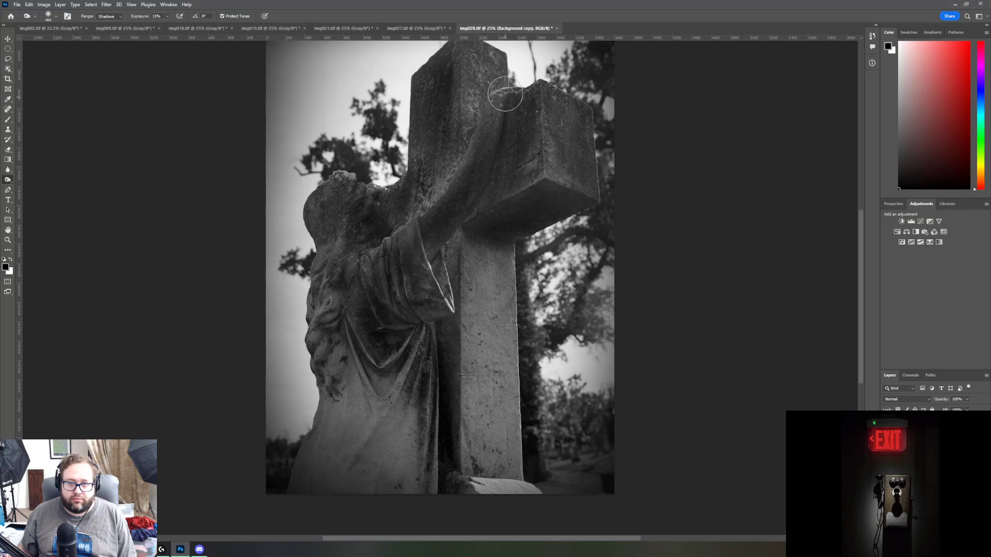
Step: Burn the upper block of the cross with the range set to highlights
click(110, 16)
click(117, 34)
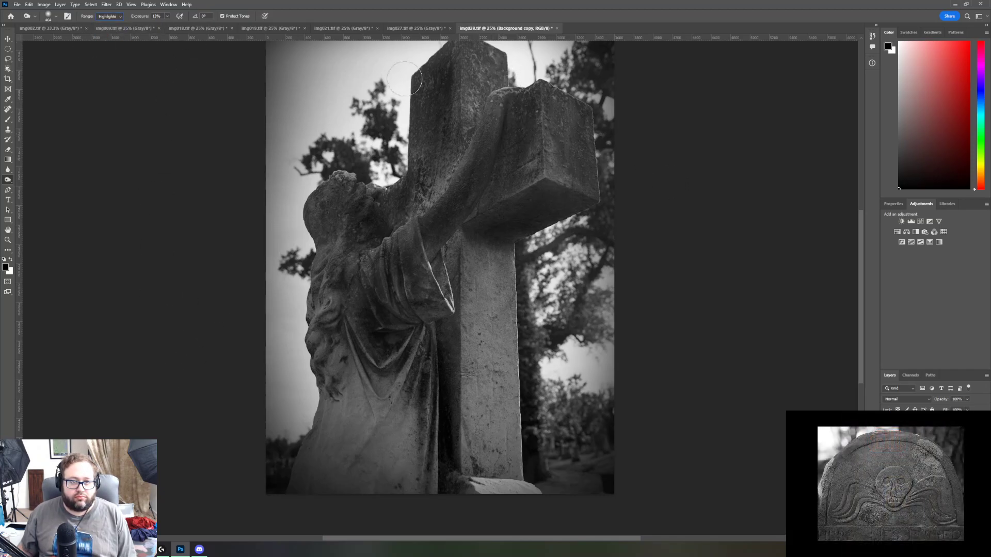
drag(475, 88, 457, 106)
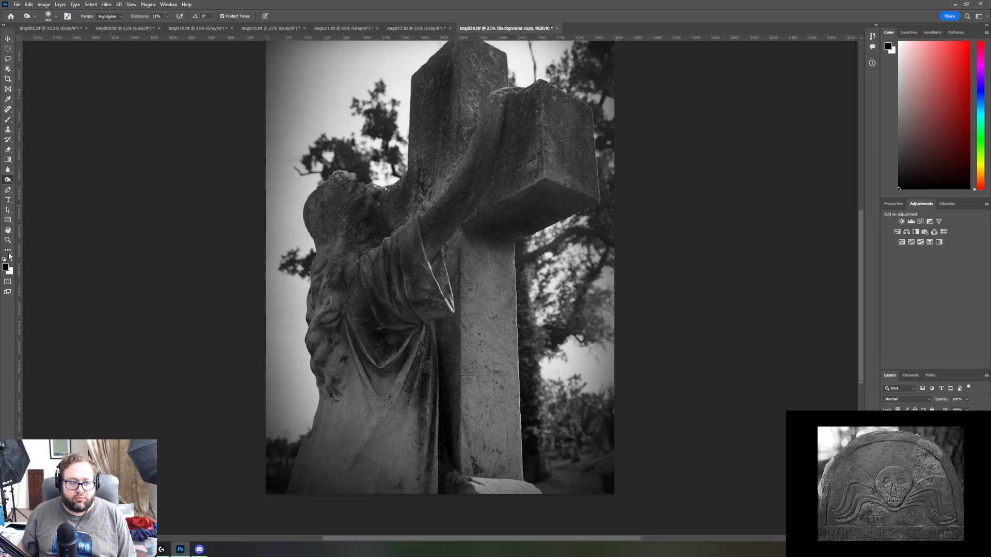
Step: Lighten areas of the statue and cross on the Background copy layer using the Dodge tool with the shadows range
right_click(8, 184)
click(33, 178)
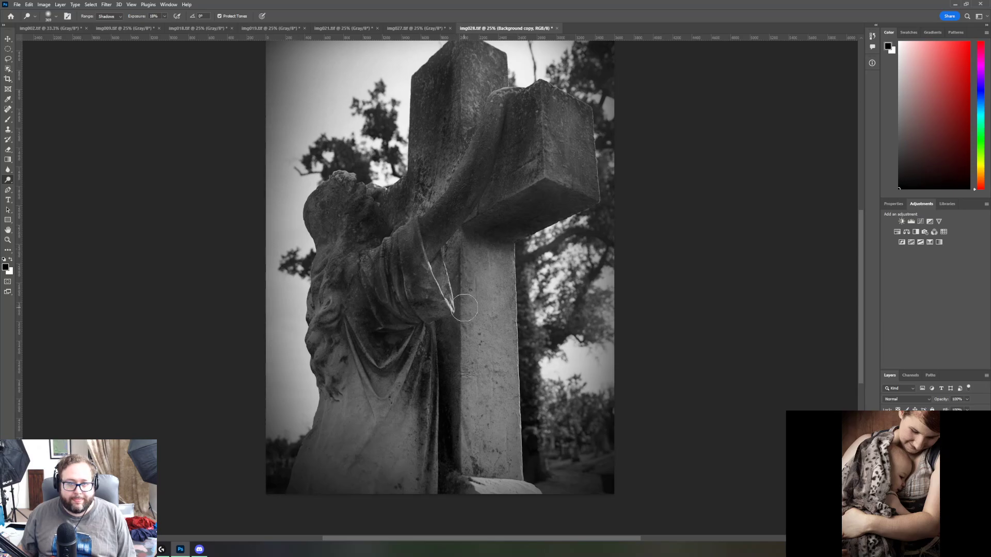
scroll(462, 307, up, 1)
scroll(449, 317, up, 1)
scroll(444, 320, down, 1)
scroll(444, 320, up, 1)
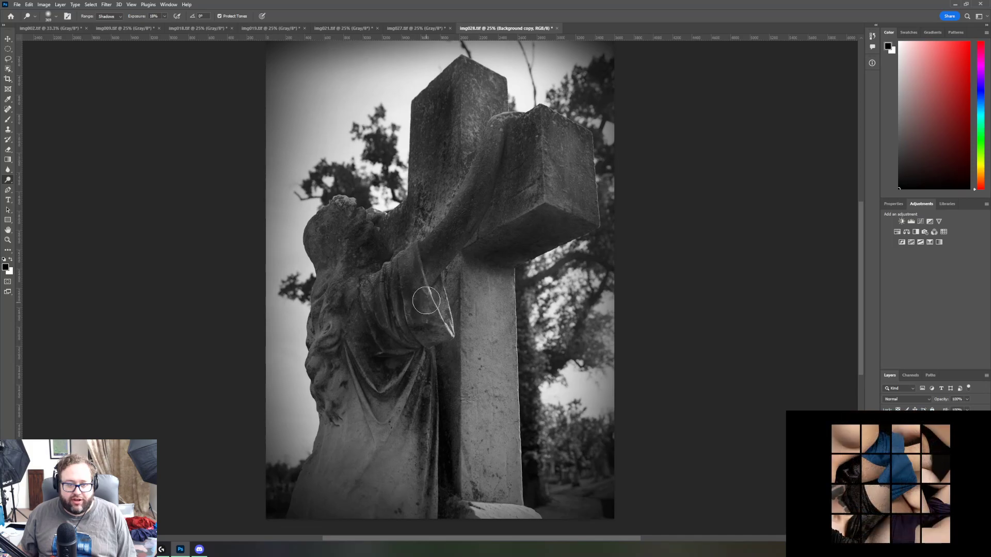
scroll(312, 377, down, 2)
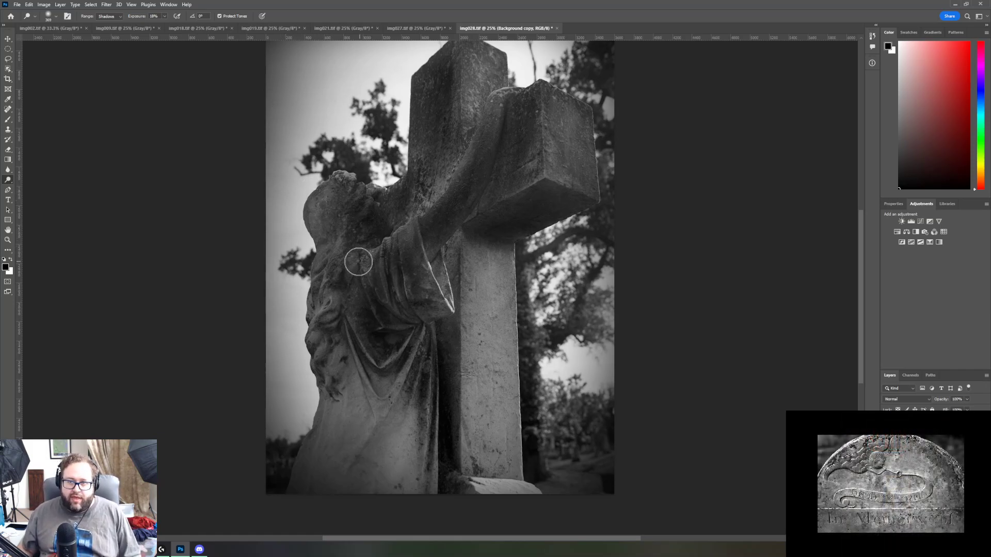
scroll(454, 255, up, 3)
scroll(448, 248, up, 2)
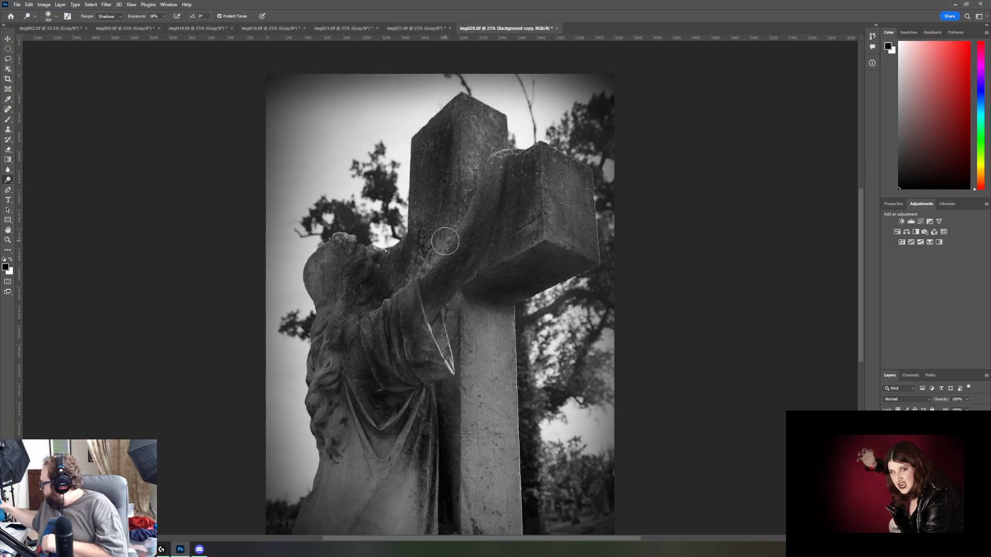
scroll(445, 241, down, 3)
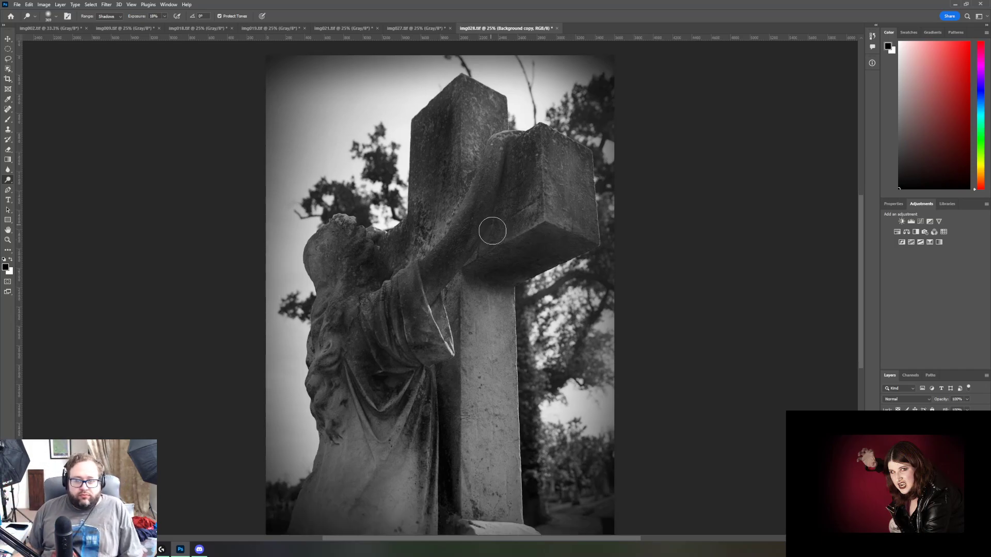
scroll(453, 319, down, 1)
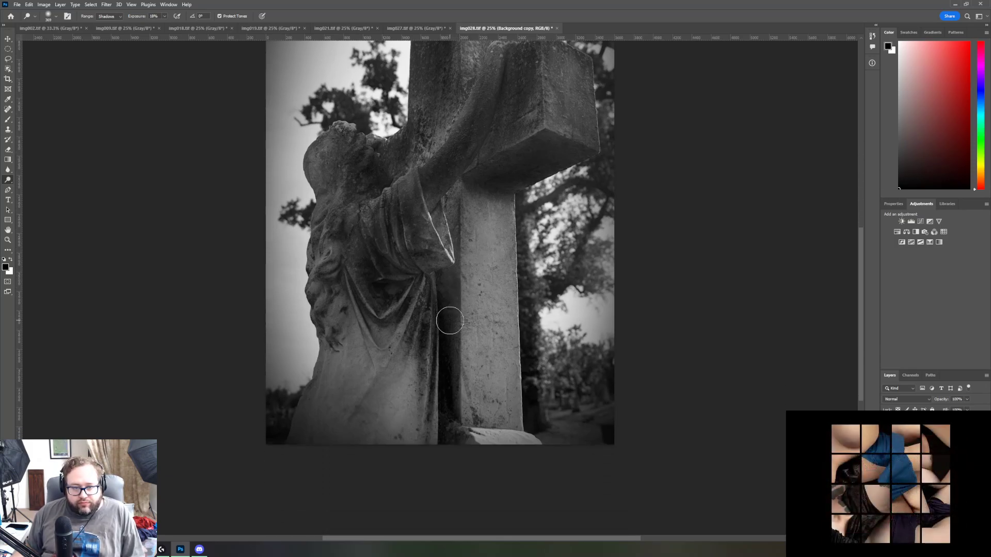
scroll(449, 321, up, 4)
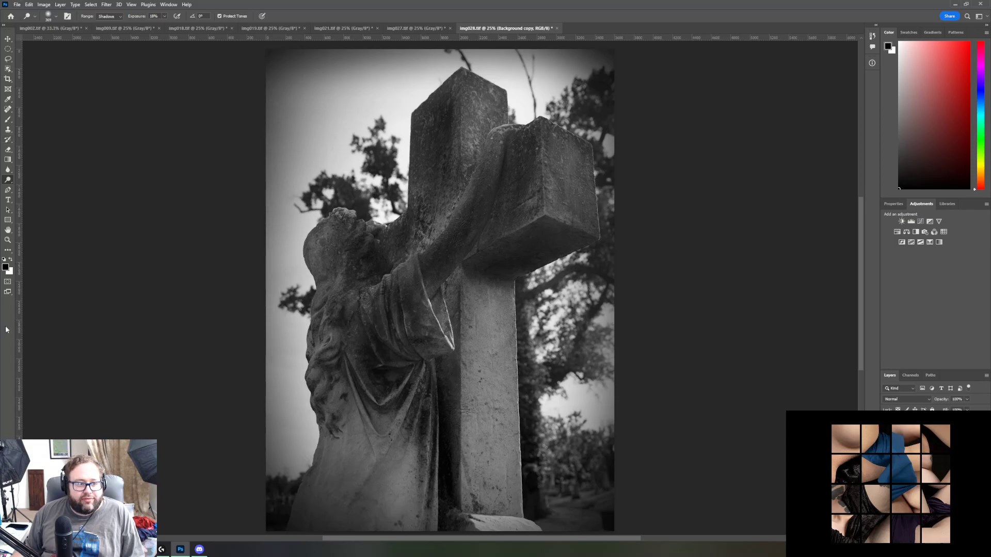
Step: Save the layered photo as 028.tif in the Film folder, using no image compression, interleaved pixel order and IBM PC byte order
click(16, 5)
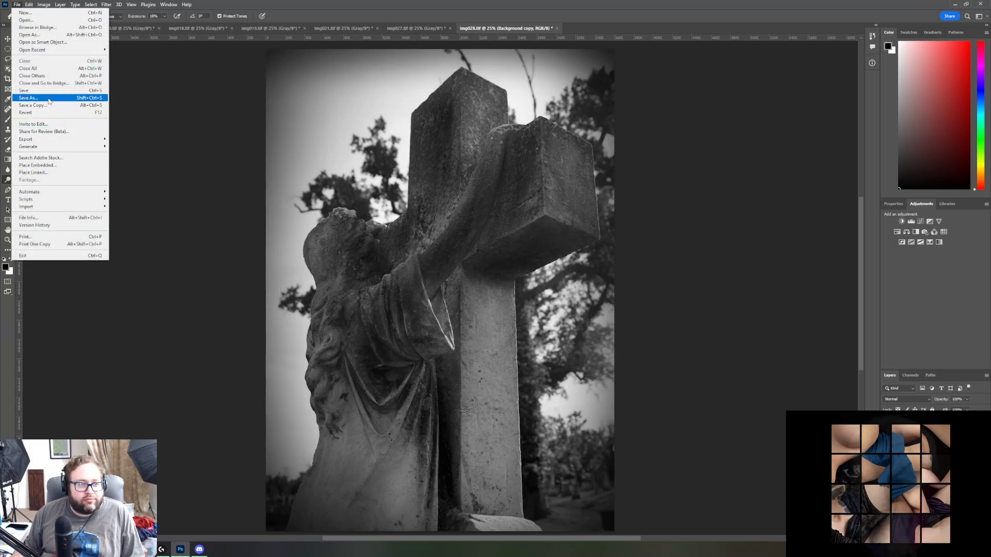
click(29, 98)
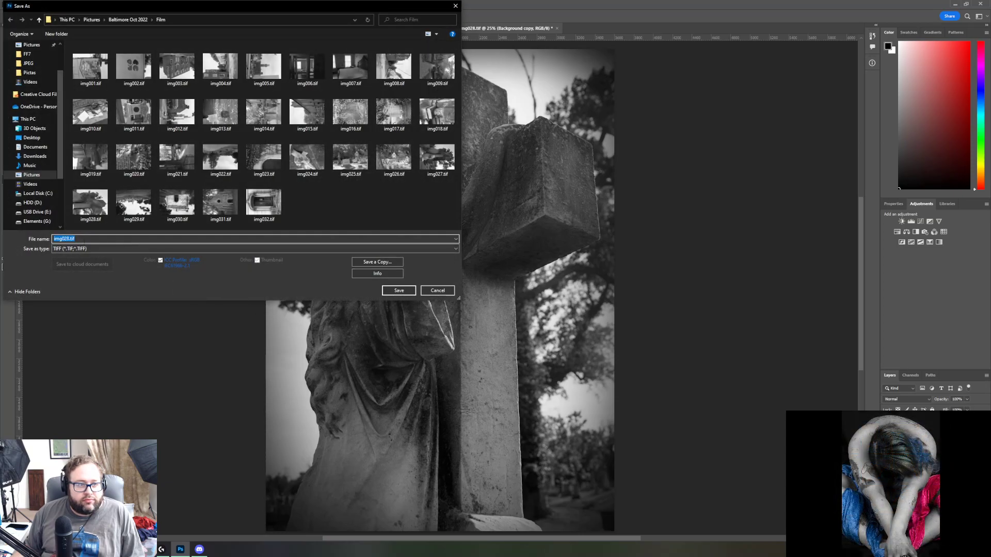
key(Home)
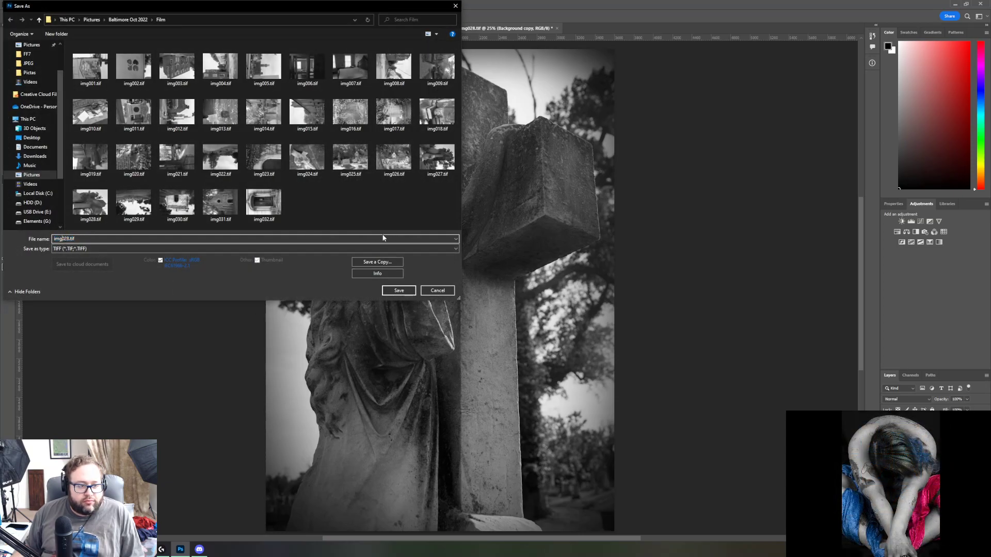
key(Delete)
key(Delete)
key(Delete)
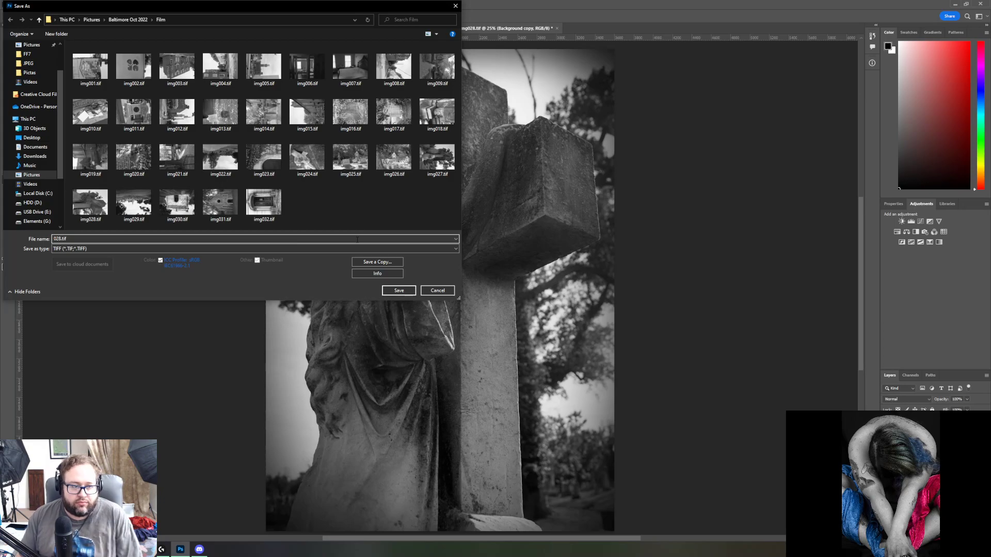
key(Return)
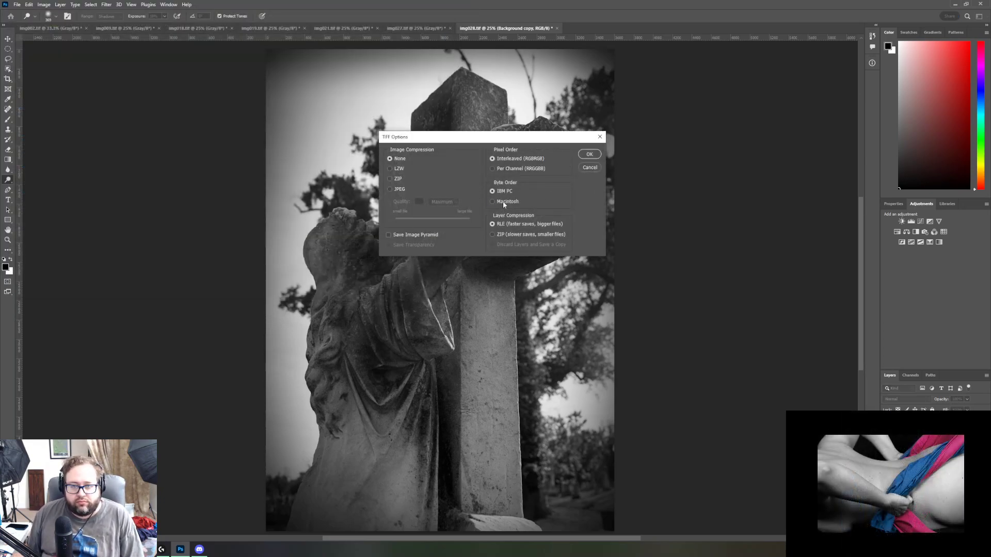
click(588, 154)
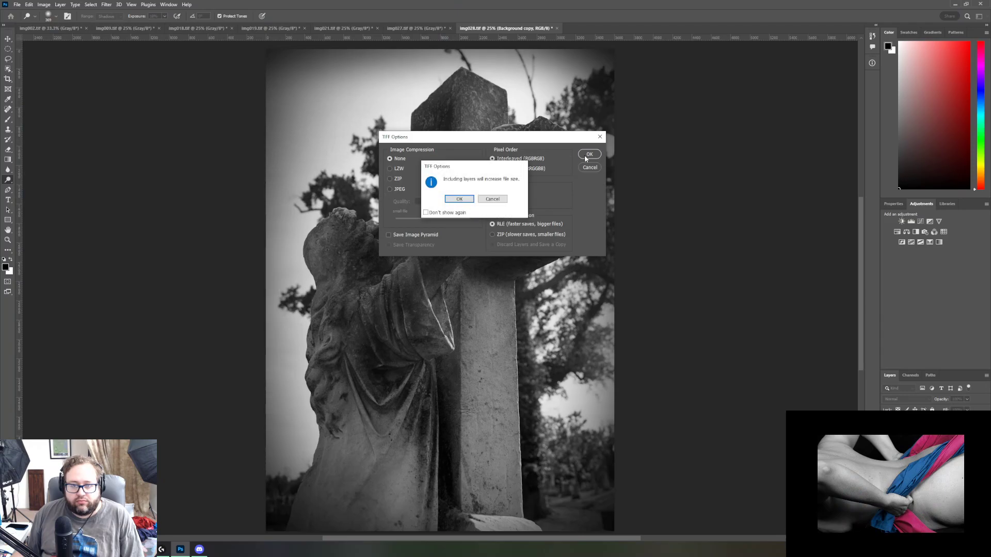
click(450, 201)
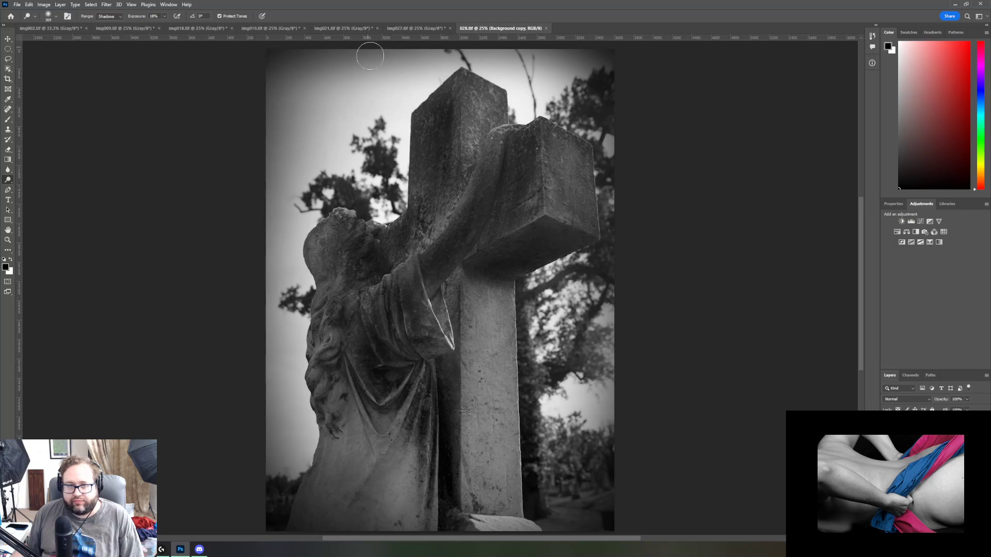
Step: Switch to the img021.tif churchyard photo and convert it from grayscale to RGB color mode
click(424, 29)
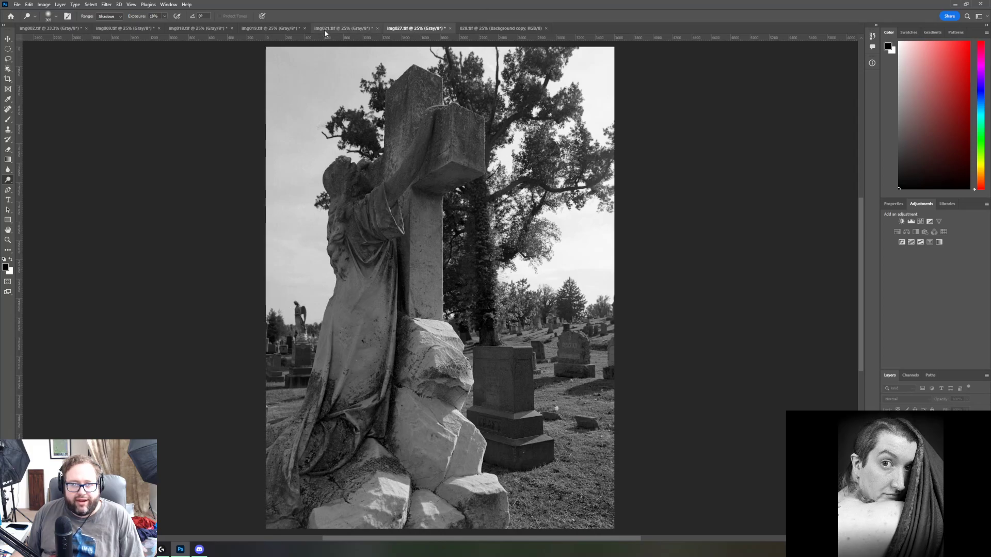
click(346, 29)
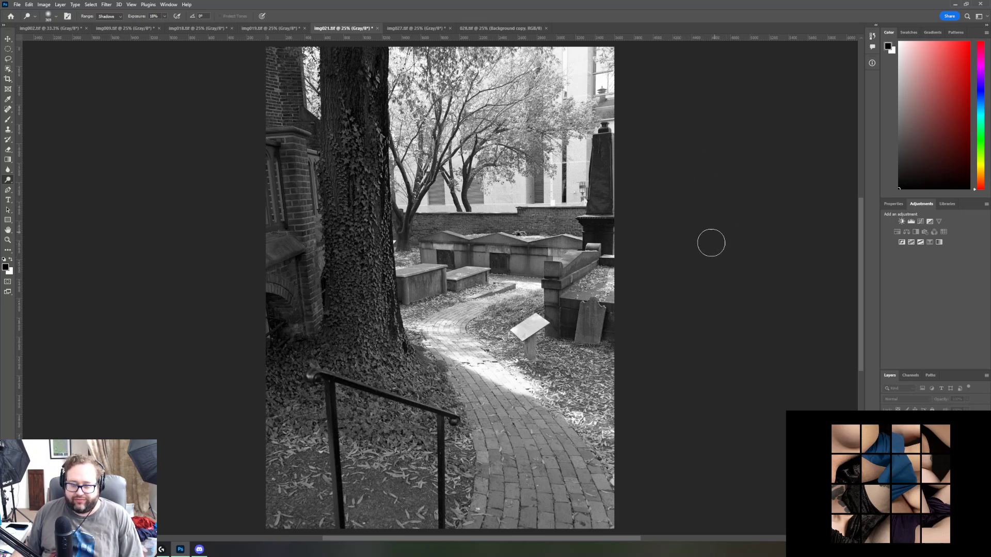
click(44, 5)
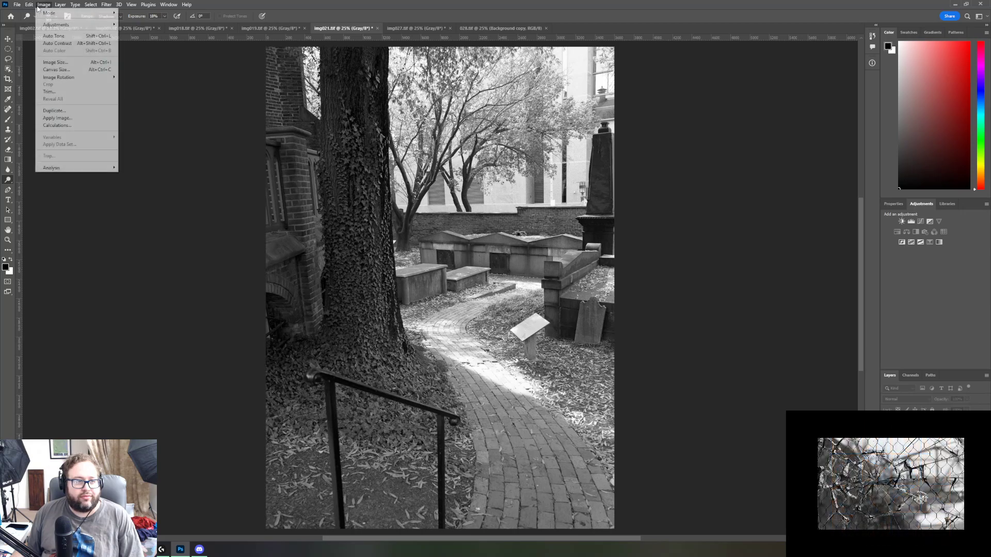
mouse_move(55, 24)
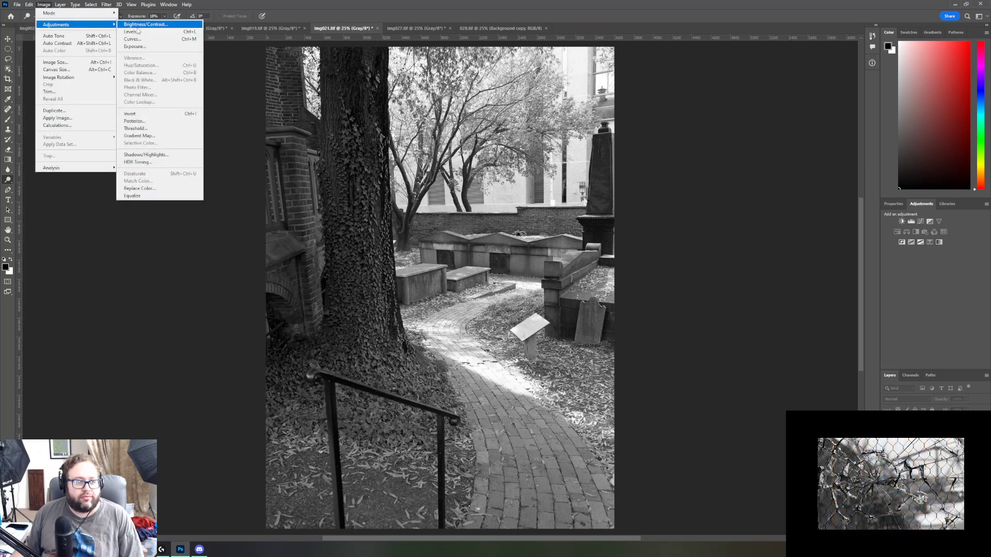
click(134, 43)
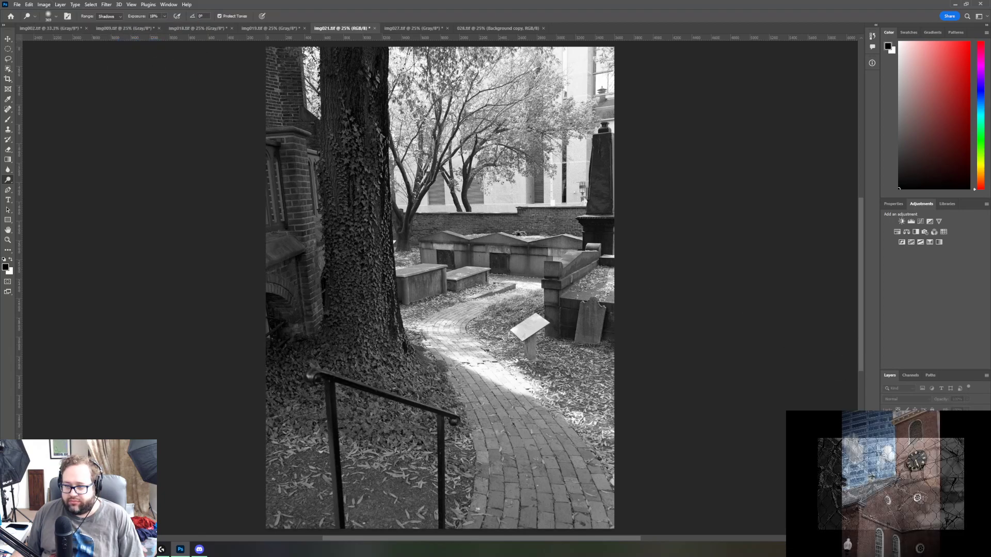
Step: Duplicate the Background layer of img021.tif as Background copy
click(916, 376)
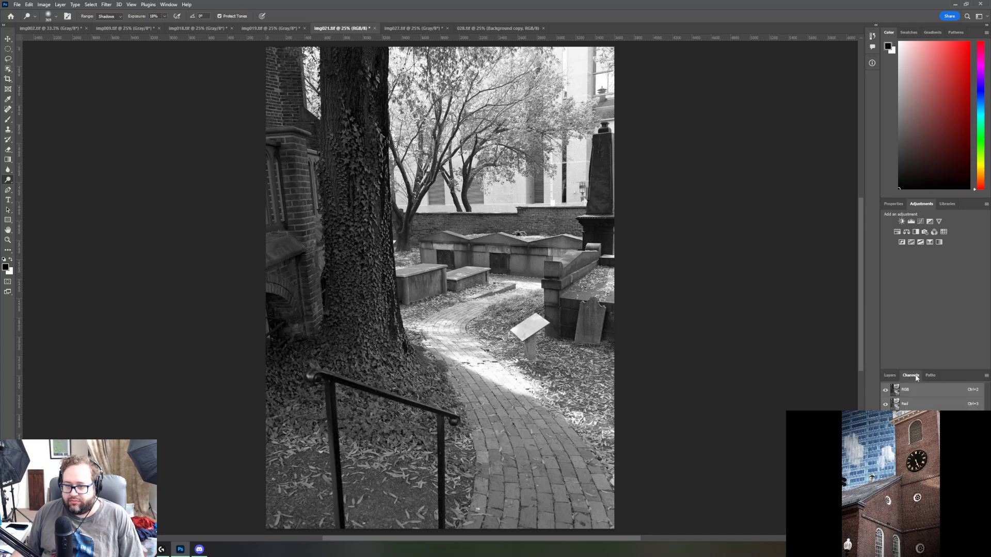
click(890, 375)
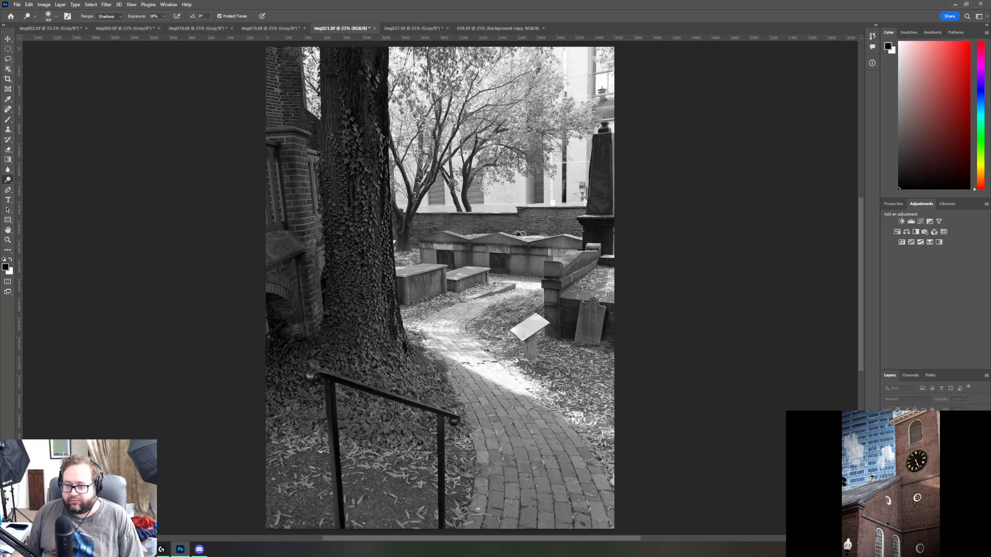
click(929, 436)
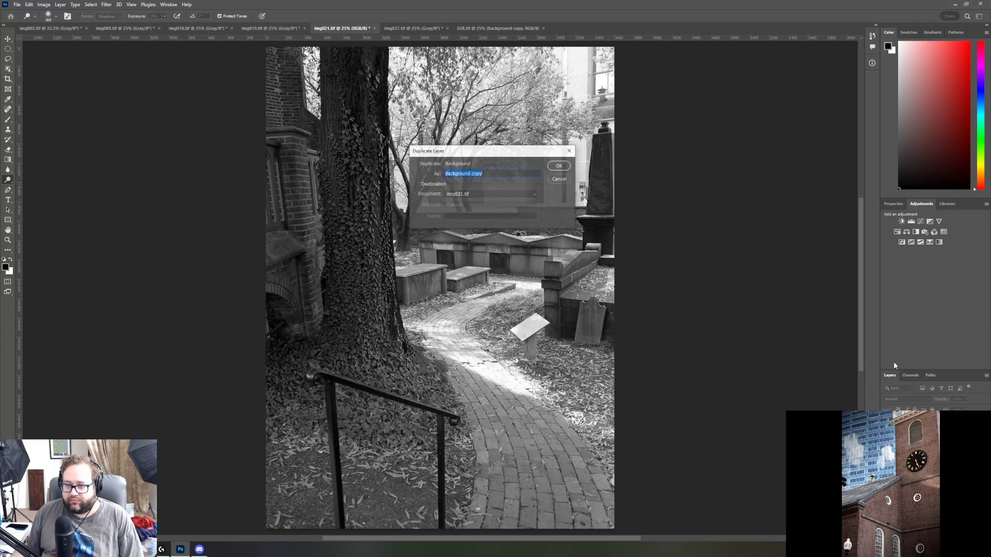
click(570, 167)
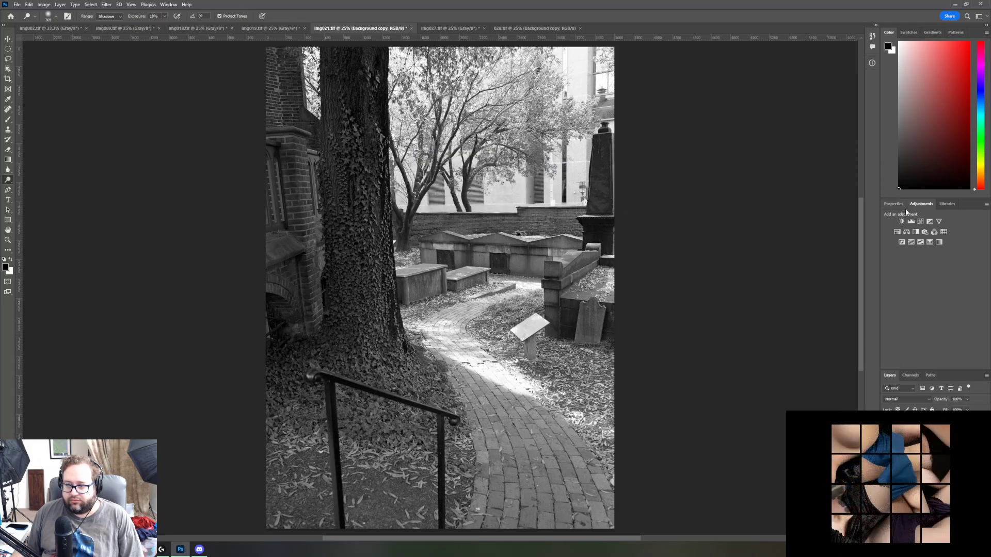
Step: Add a Curves adjustment layer and a Brightness/Contrast adjustment layer with contrast raised to about 29
click(920, 220)
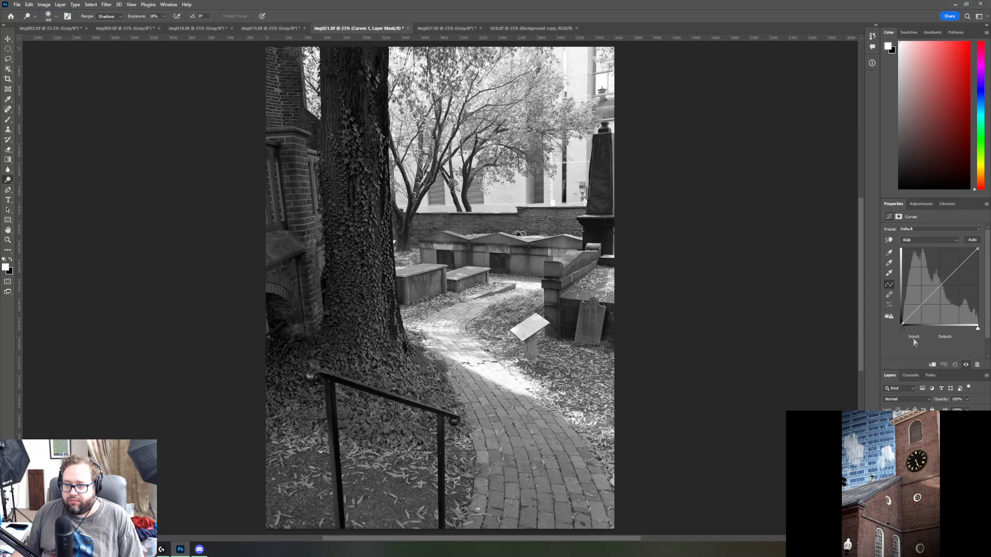
click(921, 204)
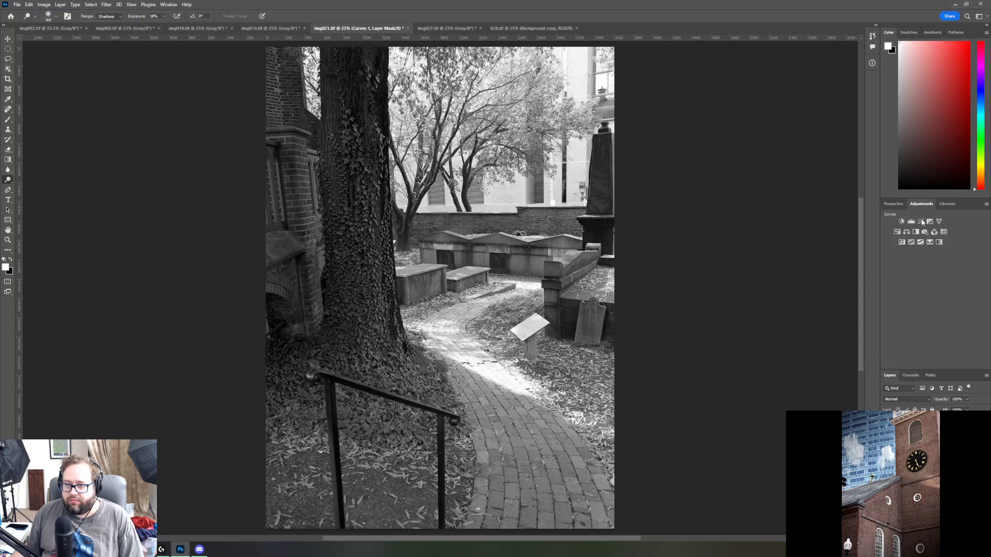
click(902, 222)
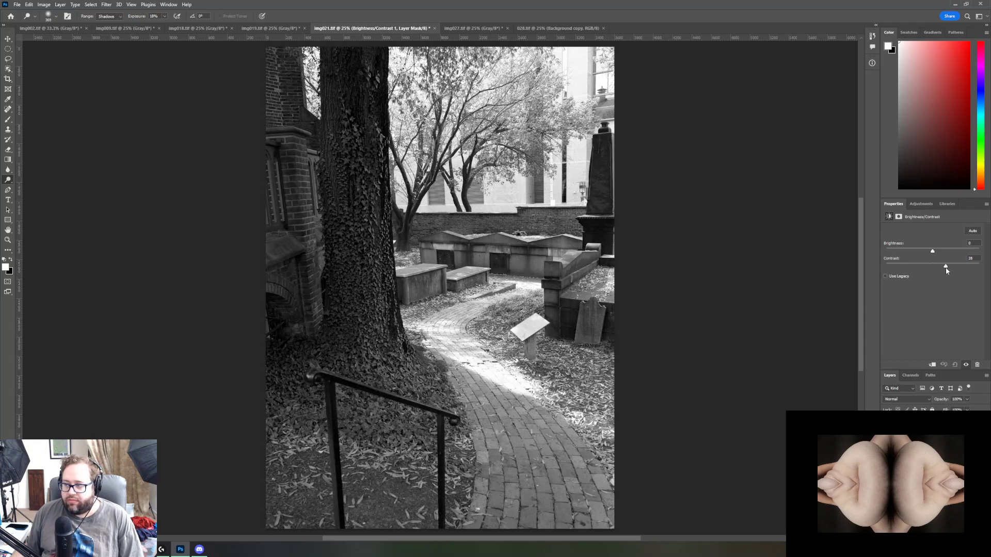
drag(947, 270, 947, 270)
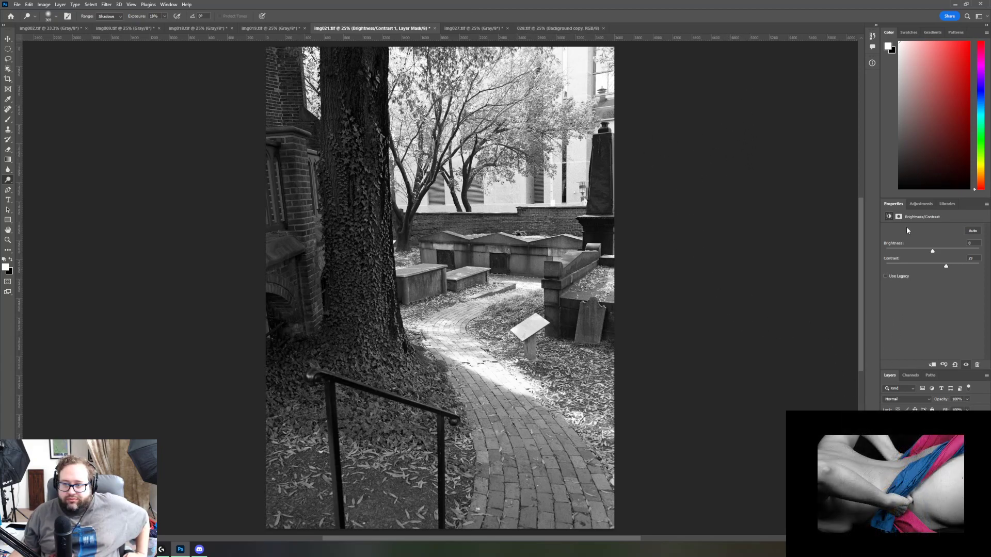
Step: Darken the photo's four corners on the Background copy layer with black-to-transparent linear gradients running diagonally inward
key(alt+bracketleft)
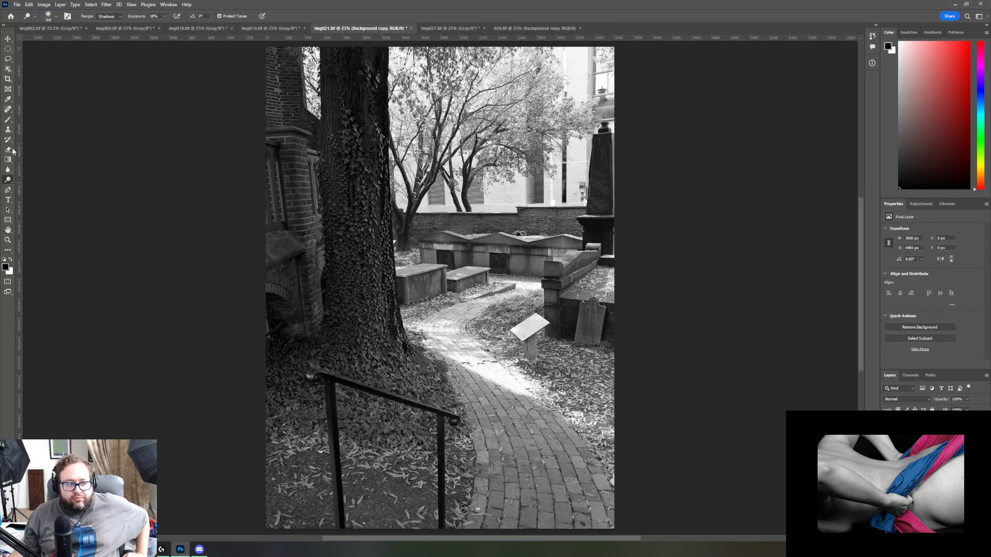
click(8, 170)
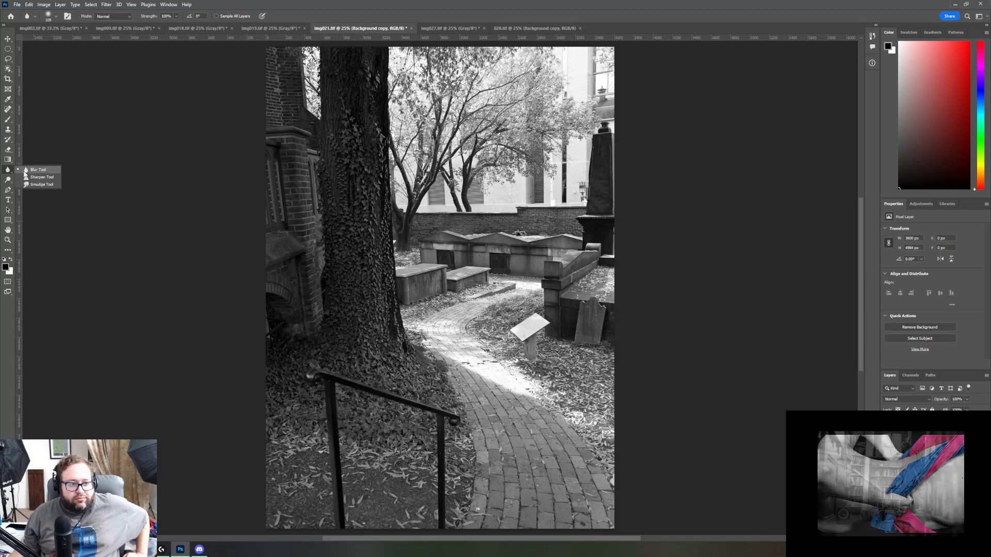
click(8, 159)
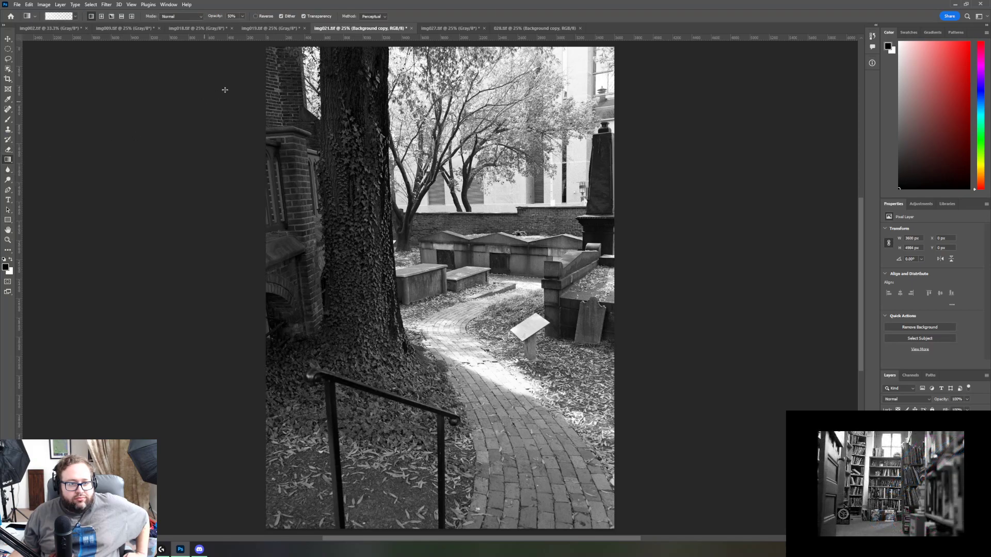
drag(262, 42, 390, 147)
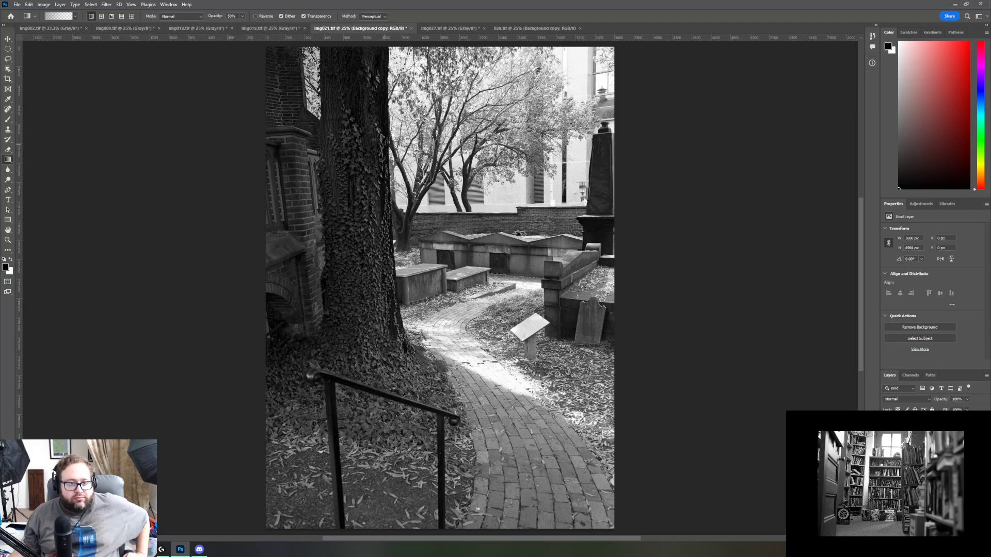
drag(617, 49, 560, 105)
scroll(655, 212, down, 1)
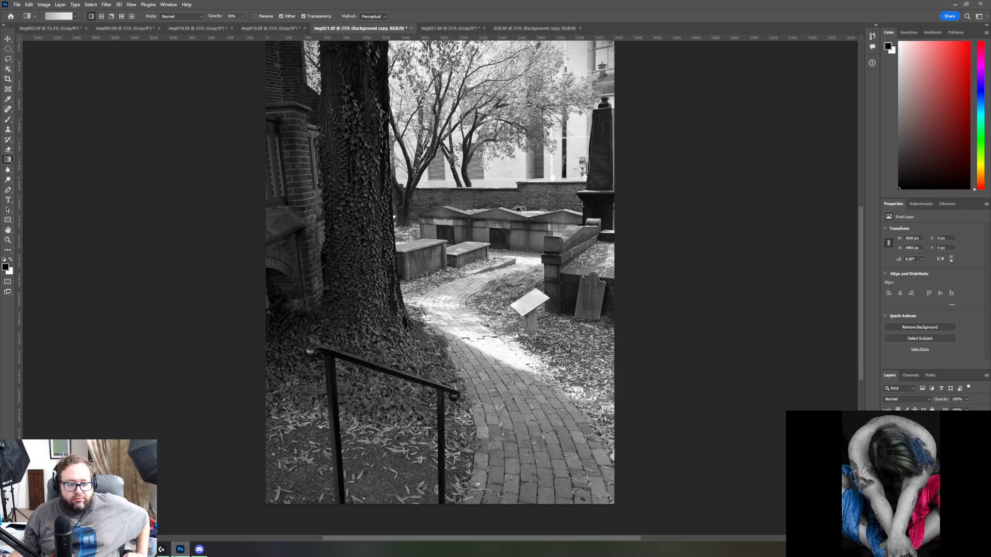
drag(263, 504, 373, 408)
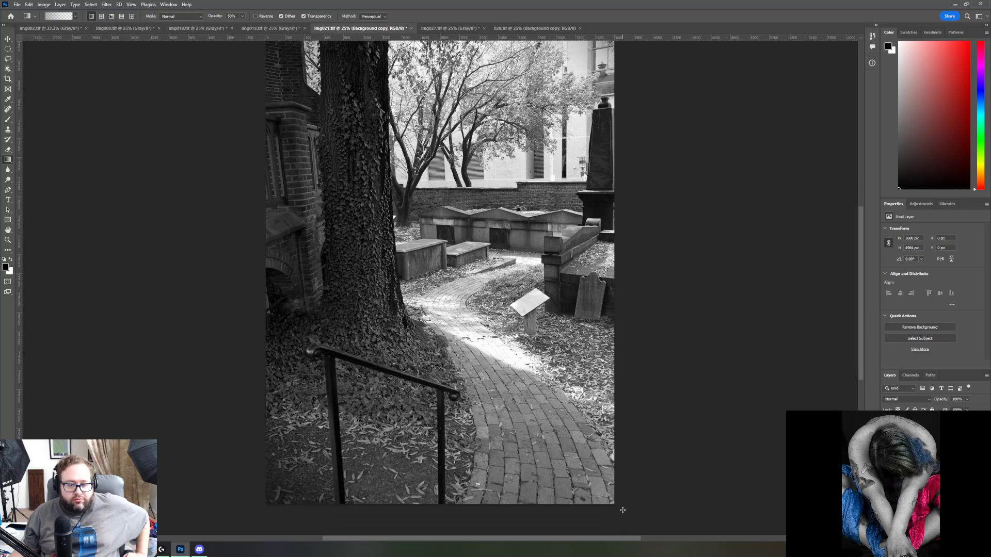
drag(605, 493, 551, 433)
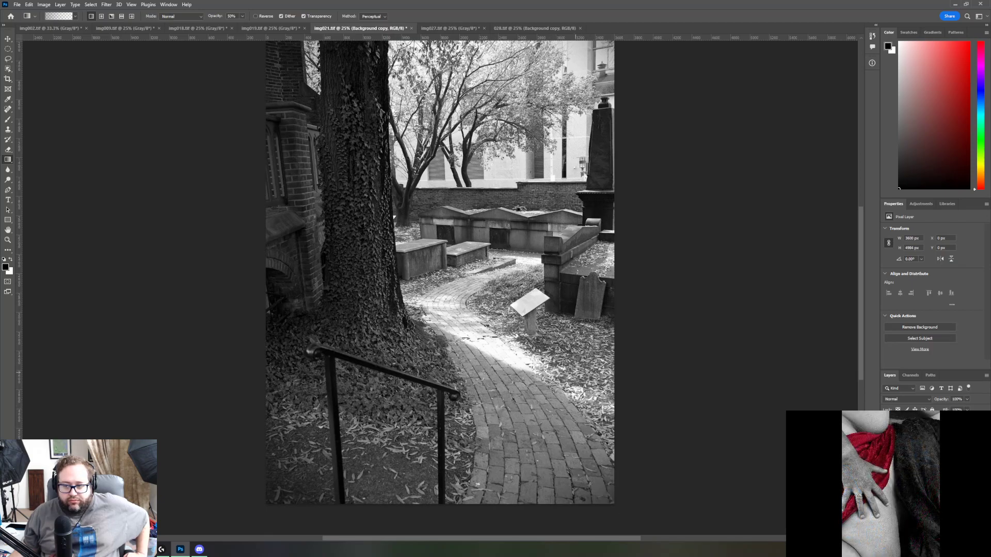
scroll(144, 360, up, 1)
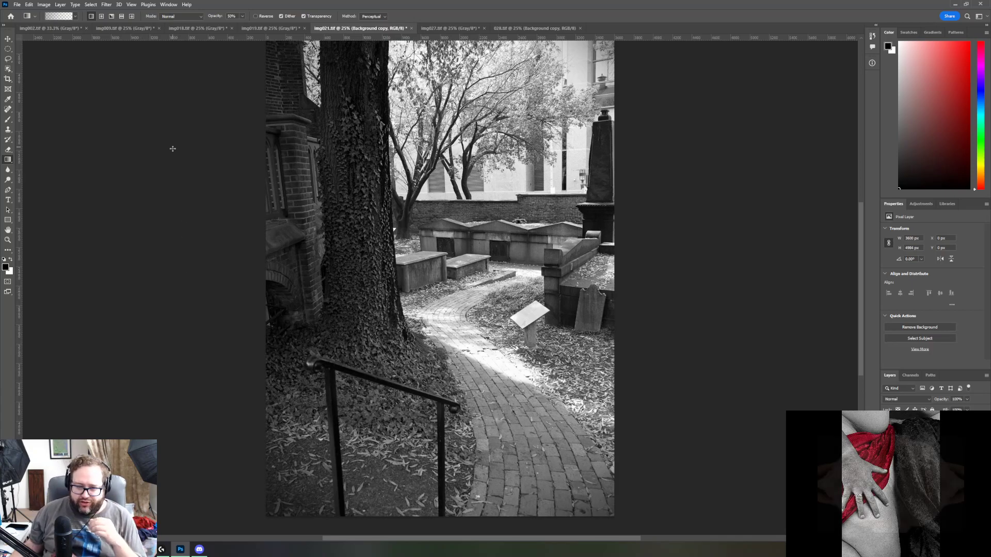
scroll(149, 204, up, 1)
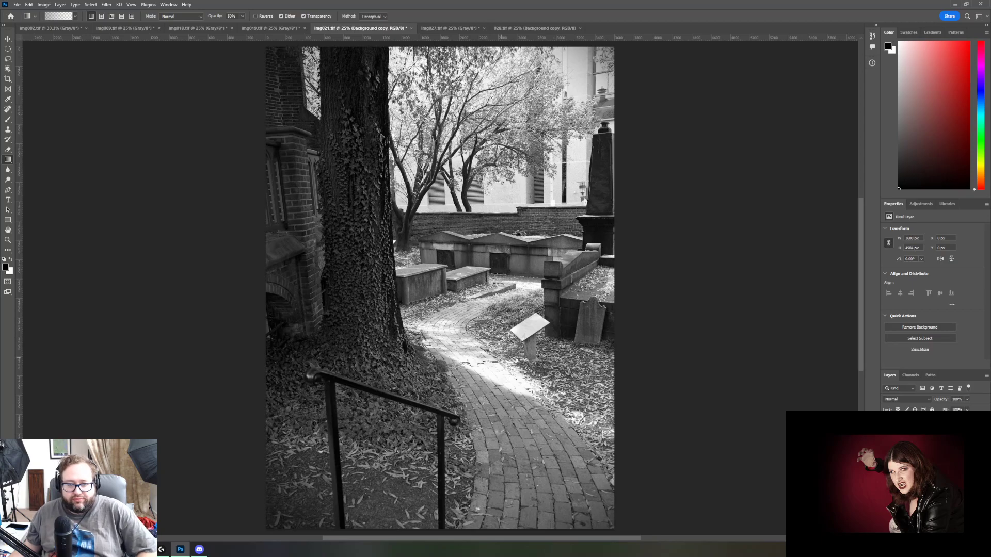
Step: Deepen the vignette in the photo's two bottom corners with another diagonal gradient on each
scroll(664, 425, down, 1)
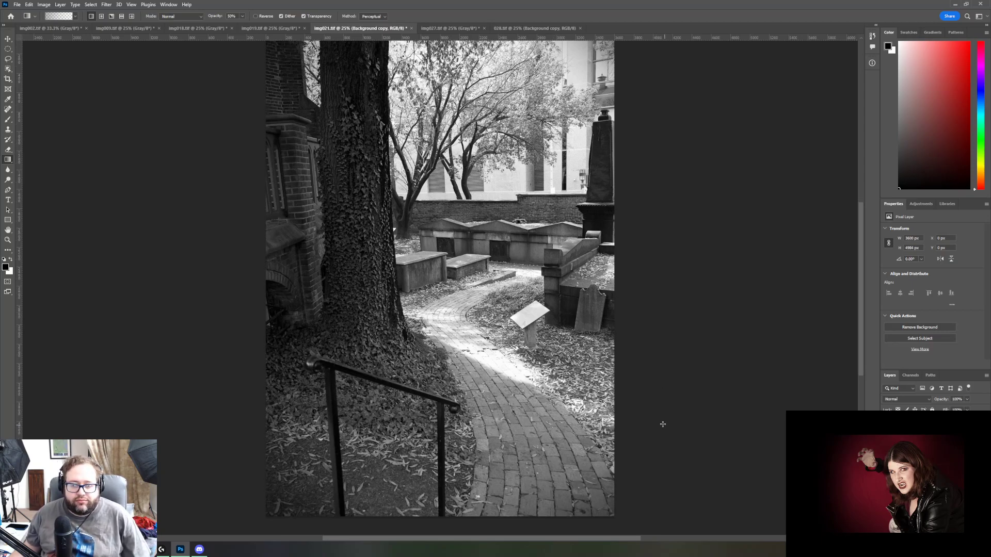
drag(627, 524, 529, 433)
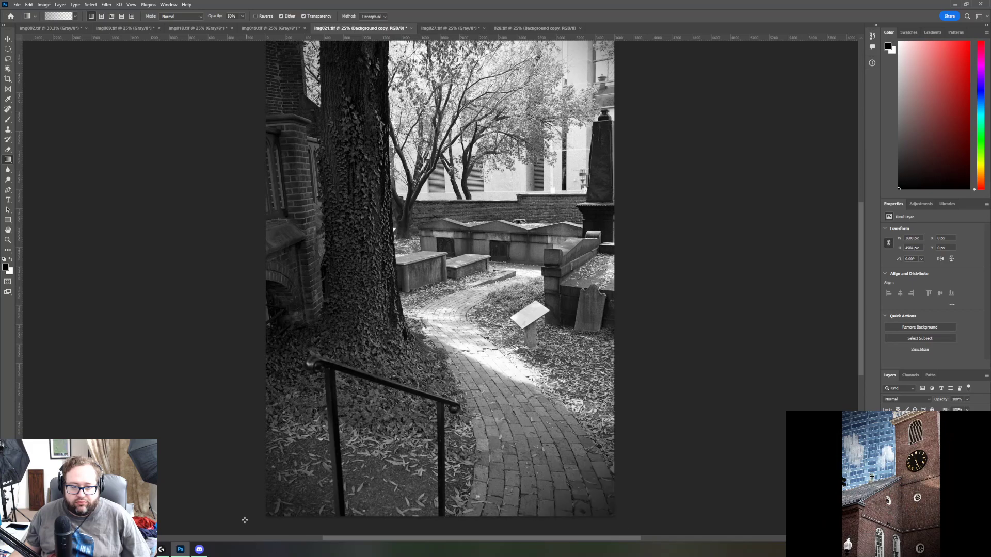
drag(264, 494, 360, 409)
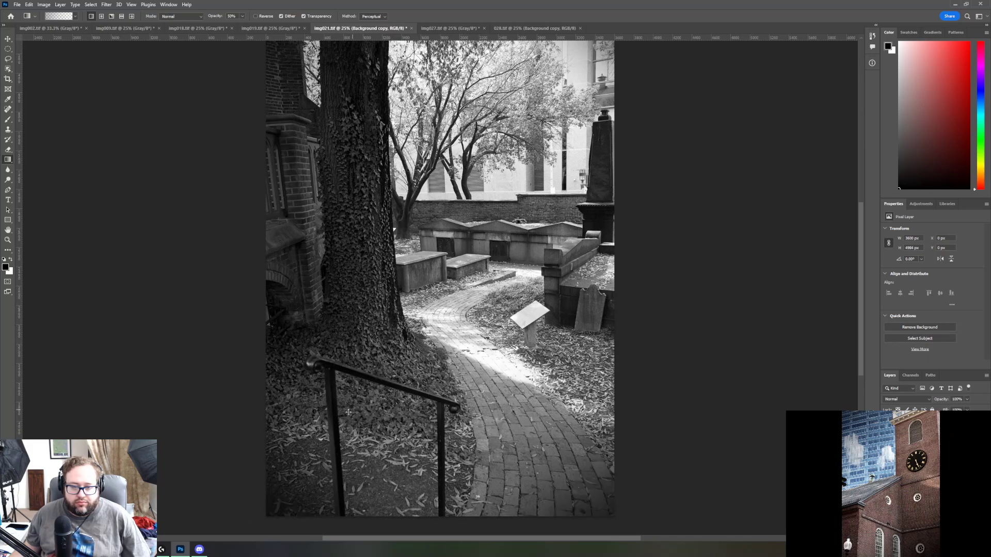
Step: Darken all four edges of the photo with linear gradients drawn inward from each side
scroll(170, 306, up, 1)
scroll(178, 323, up, 1)
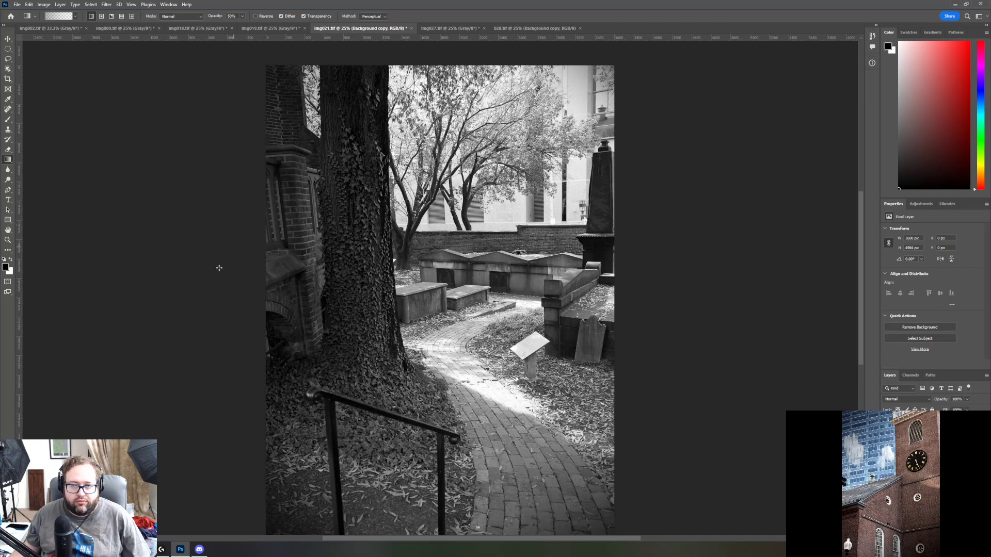
drag(204, 305, 408, 305)
drag(677, 295, 508, 295)
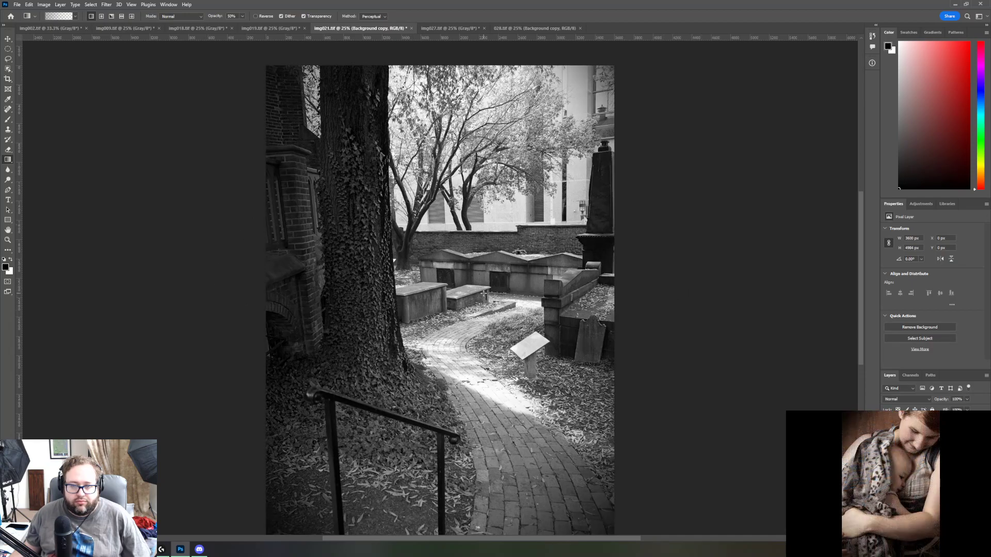
drag(438, 60, 437, 119)
scroll(483, 439, down, 4)
drag(444, 499, 444, 424)
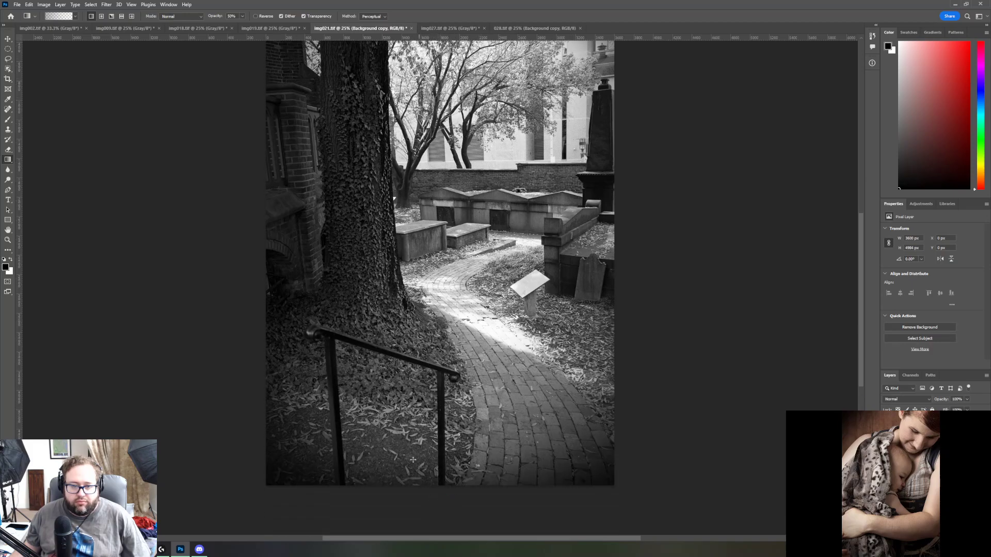
scroll(415, 458, up, 4)
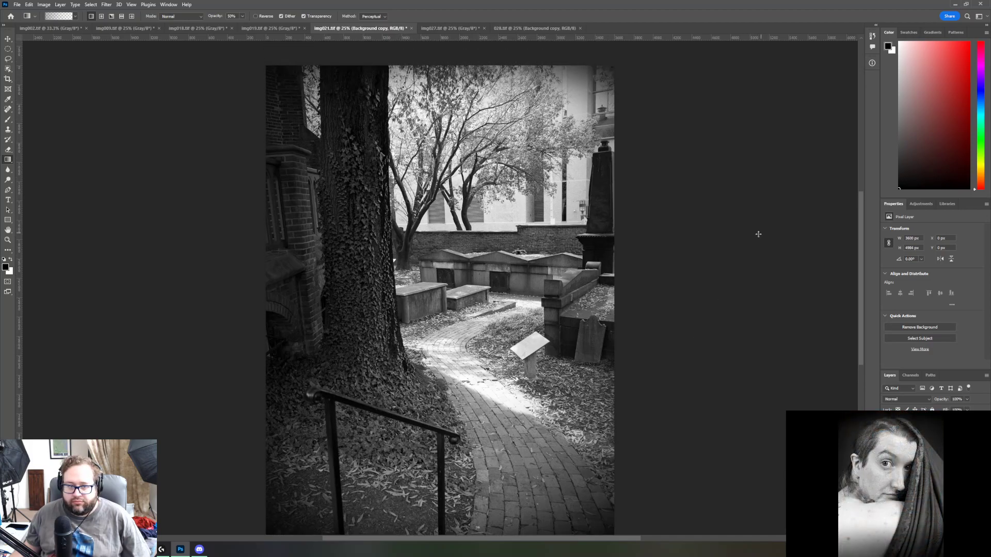
scroll(713, 292, up, 4)
scroll(692, 314, down, 3)
scroll(691, 316, down, 1)
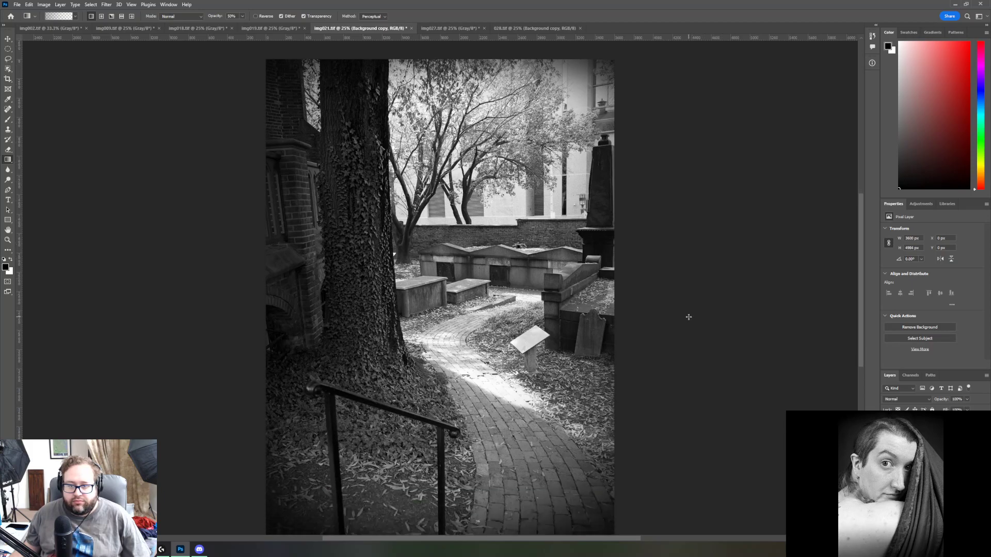
scroll(688, 317, down, 1)
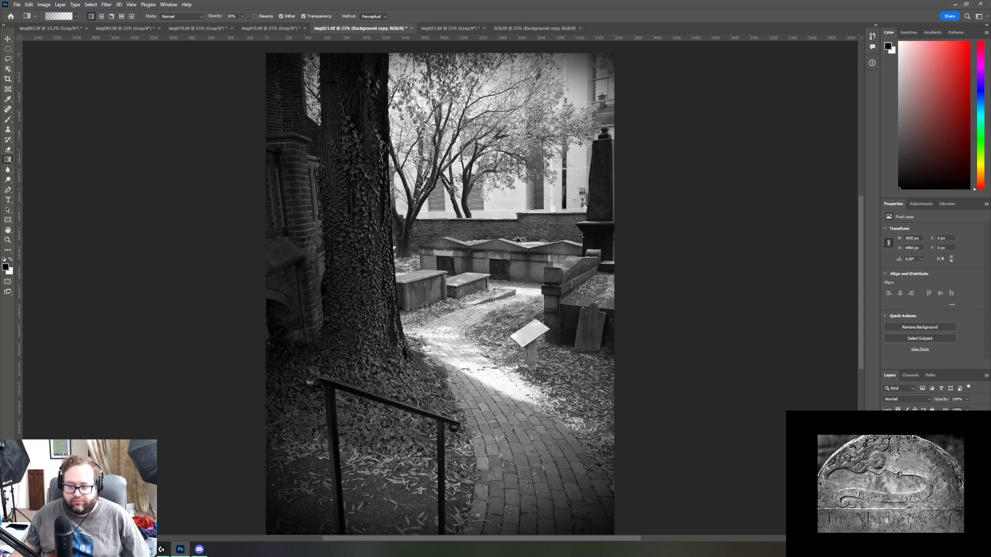
mouse_move(859, 264)
mouse_down()
mouse_move(855, 348)
mouse_move(868, 267)
mouse_up()
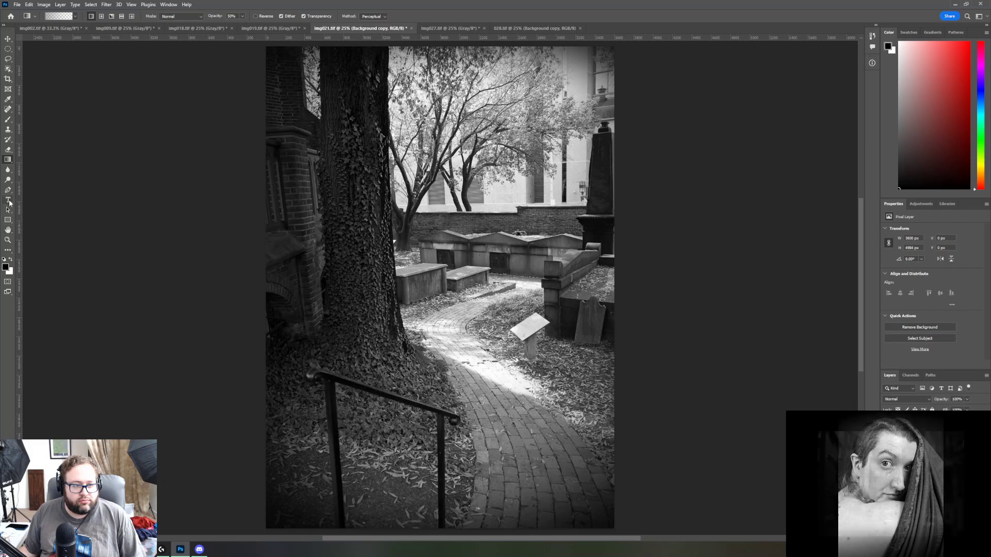
Step: Lighten the ivy-covered tree trunk and its base using the Dodge tool with the shadows range
click(8, 179)
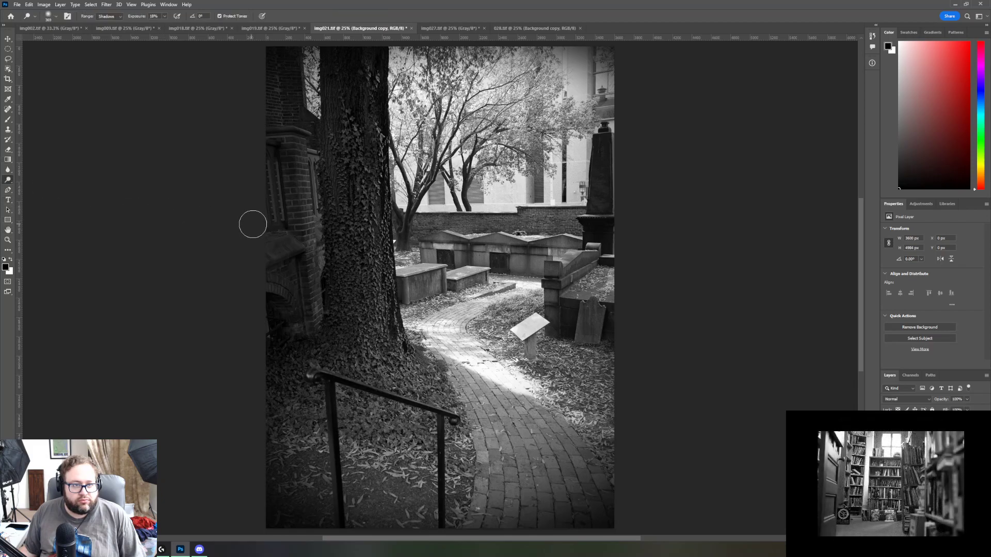
mouse_move(368, 240)
mouse_down()
mouse_move(391, 361)
mouse_move(381, 336)
mouse_move(376, 348)
mouse_move(417, 387)
mouse_move(410, 365)
mouse_move(403, 371)
mouse_move(436, 387)
mouse_up()
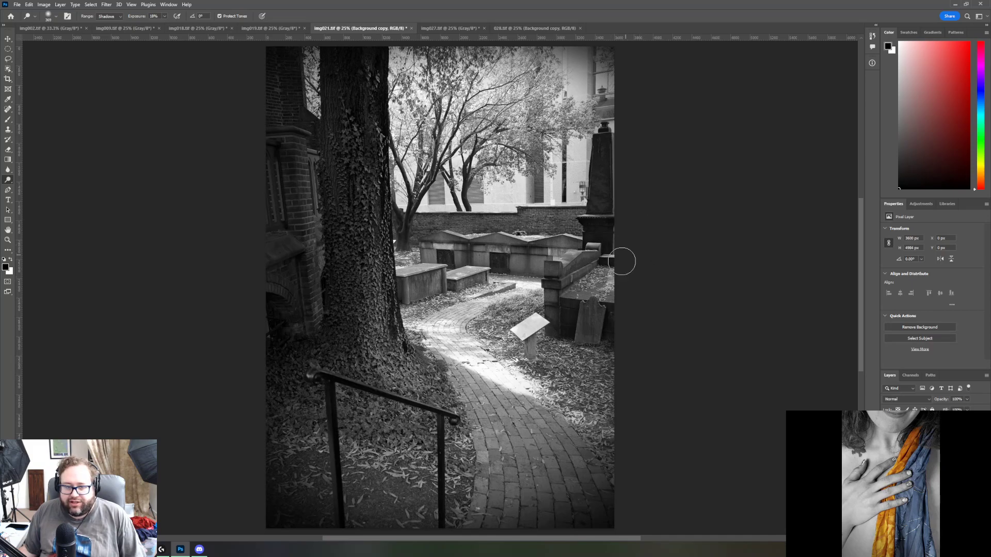
click(7, 240)
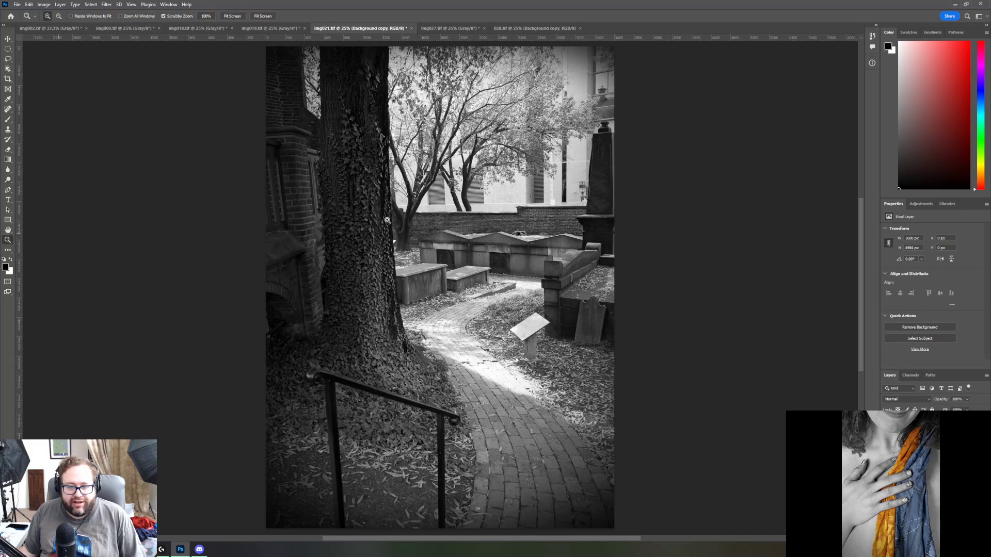
Step: Examine the photo at 50% zoom from the treetops down to the railing and brick path for areas needing tonal work
click(606, 221)
click(606, 221)
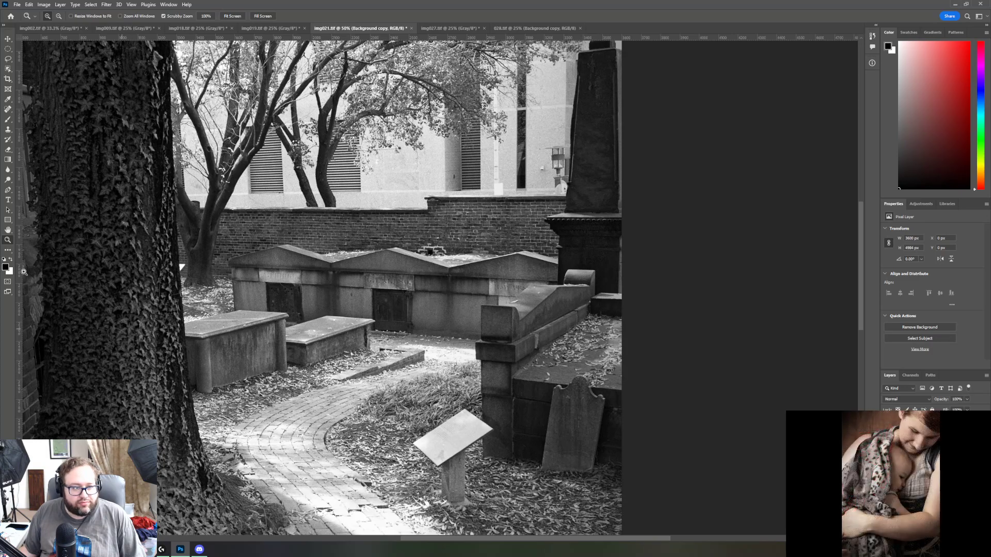
drag(659, 539, 584, 537)
scroll(427, 421, up, 5)
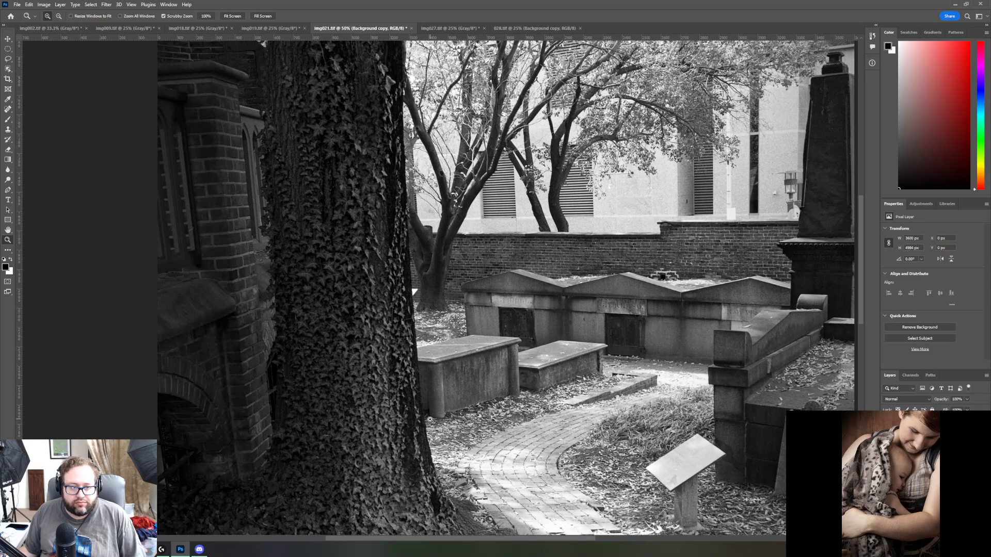
scroll(426, 421, up, 3)
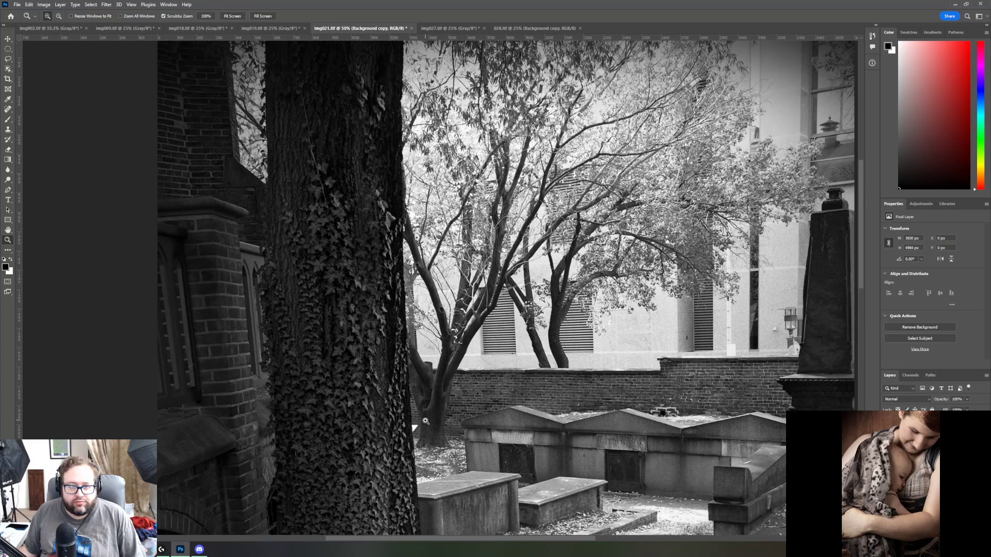
scroll(426, 421, down, 4)
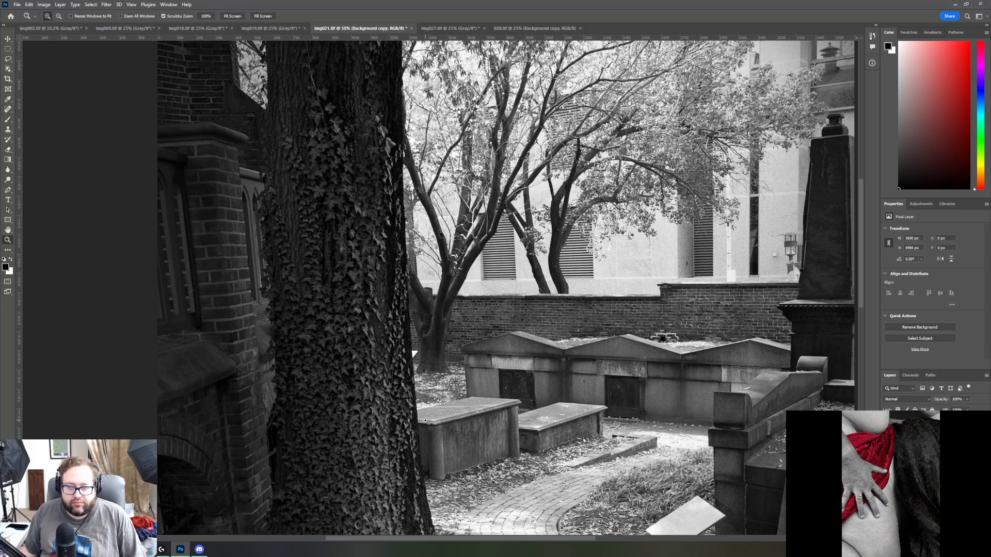
scroll(425, 421, down, 7)
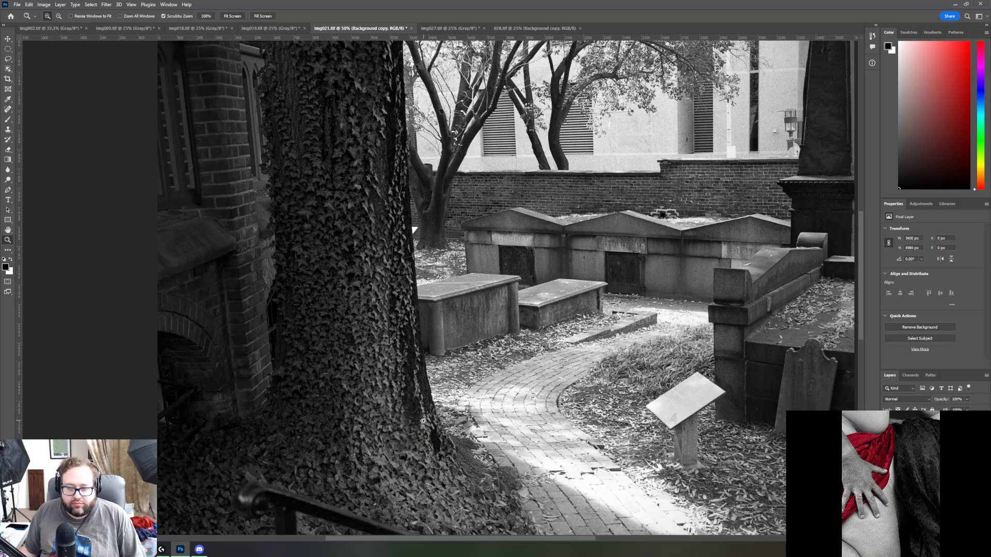
scroll(423, 421, down, 7)
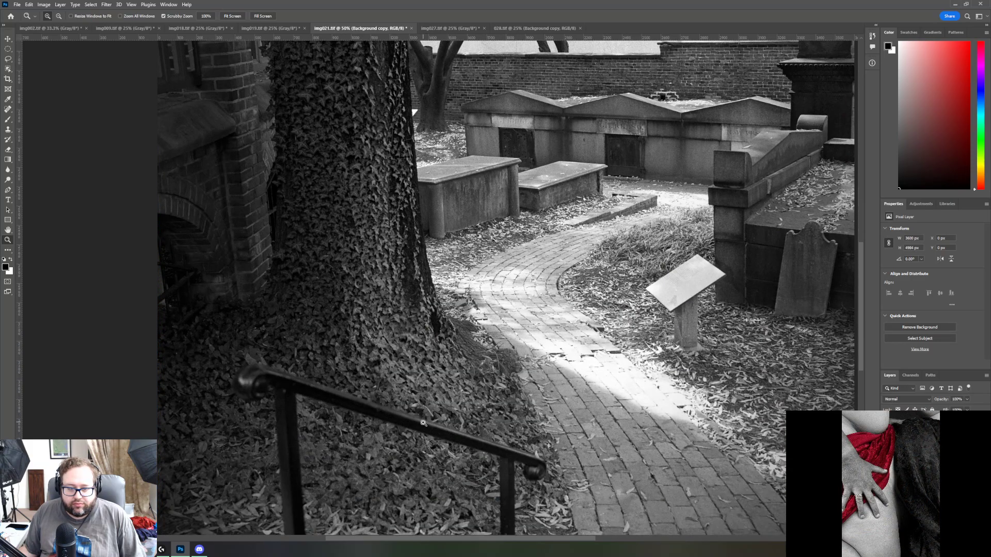
scroll(424, 424, down, 4)
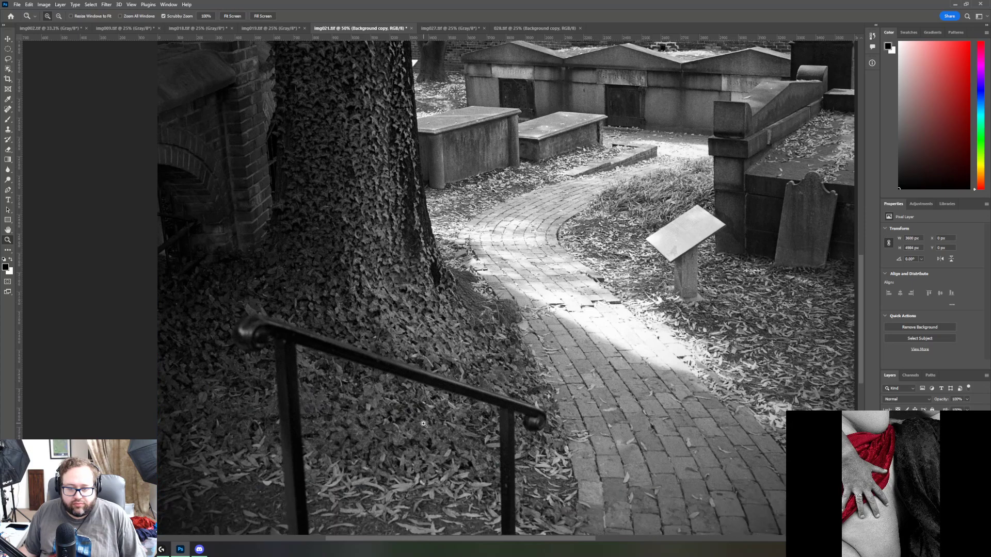
scroll(426, 425, down, 7)
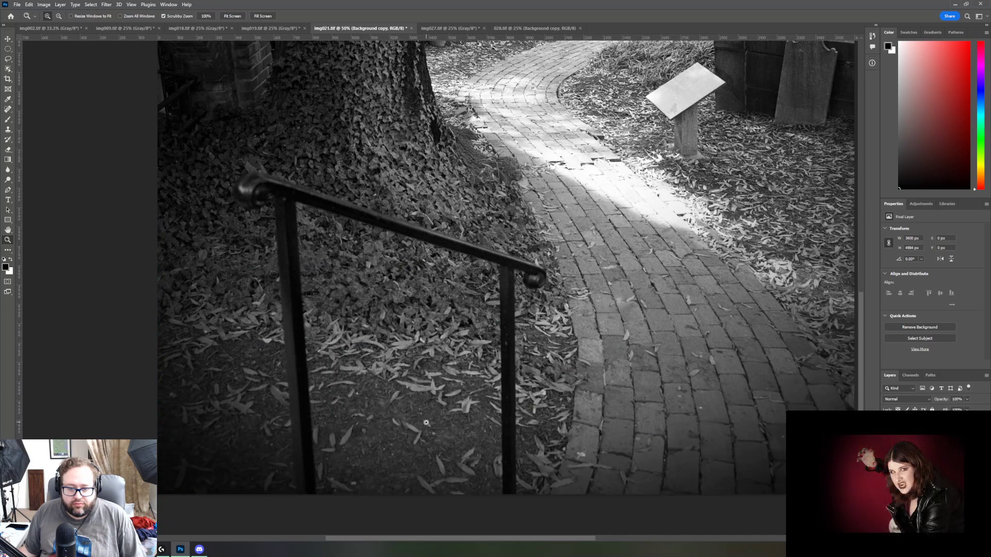
scroll(426, 423, up, 10)
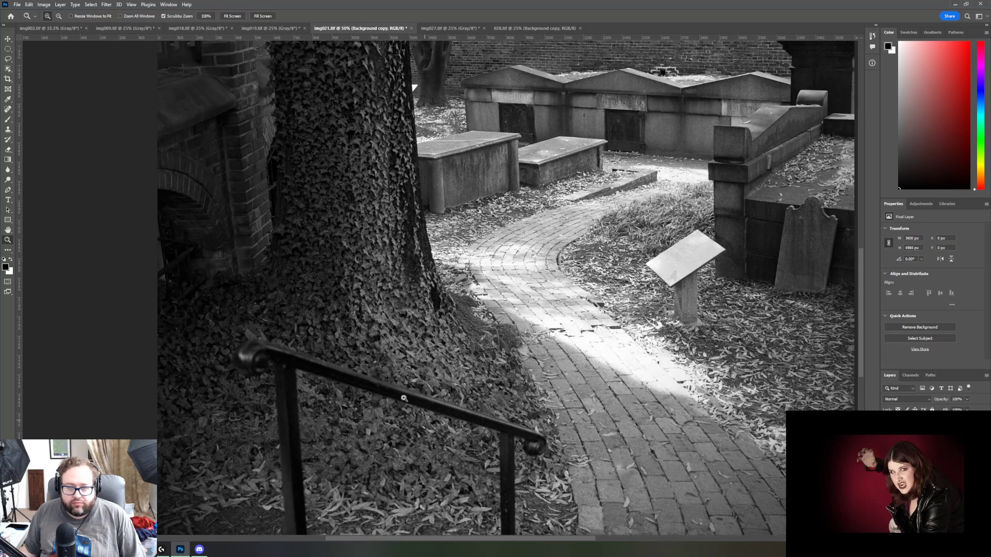
Step: Darken the gravestone beside the raised tomb using the Burn tool with the shadows range
click(7, 182)
click(39, 187)
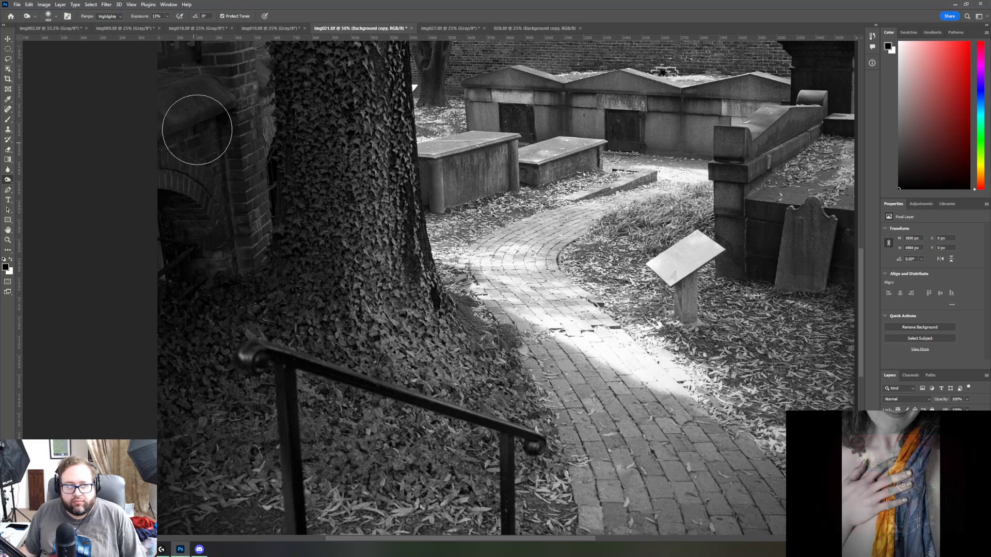
click(122, 16)
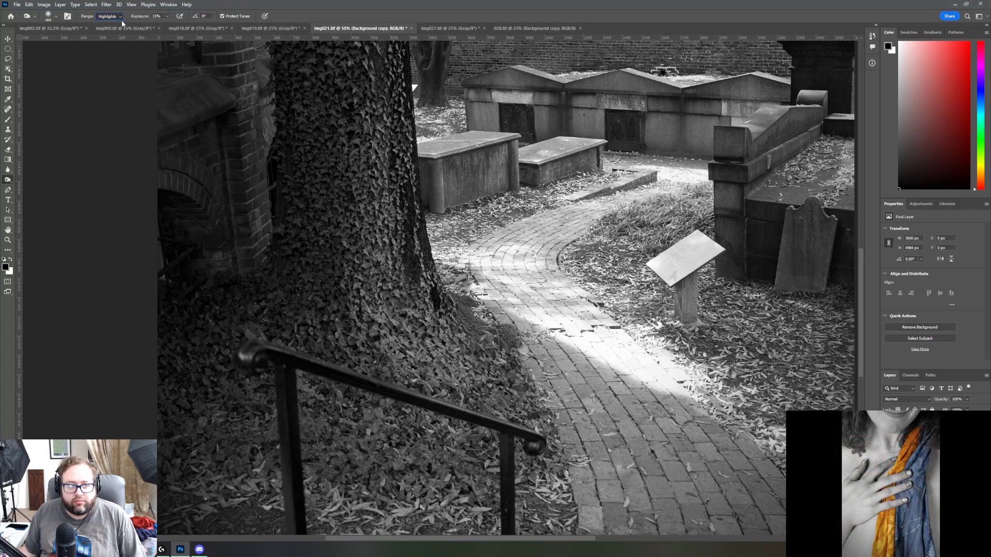
click(108, 23)
drag(813, 240, 800, 268)
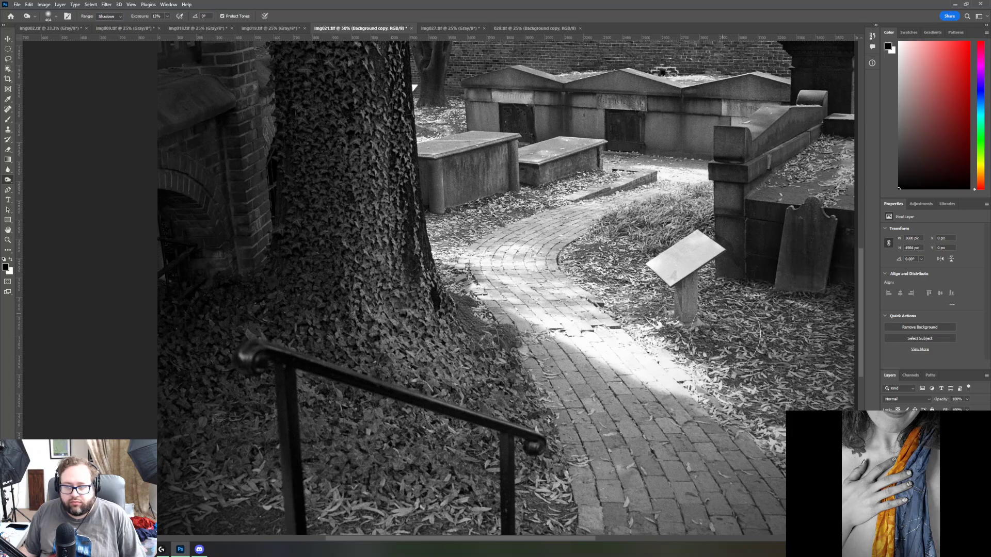
scroll(581, 379, up, 3)
scroll(580, 382, up, 4)
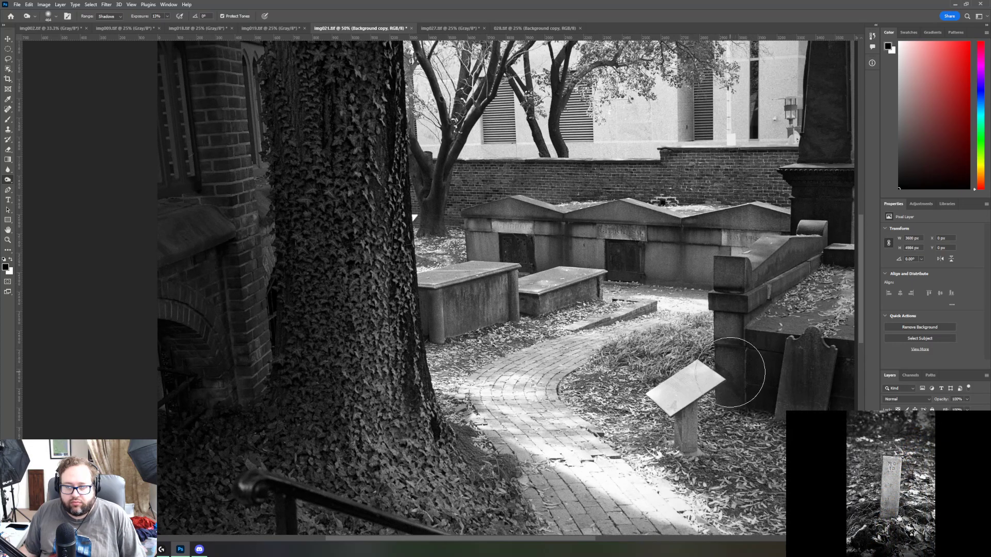
scroll(599, 436, down, 2)
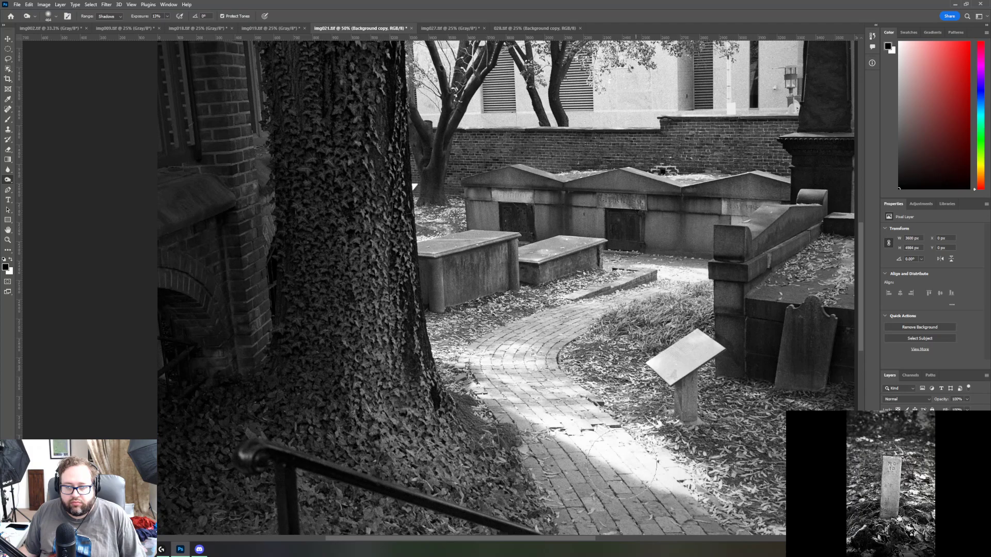
click(110, 16)
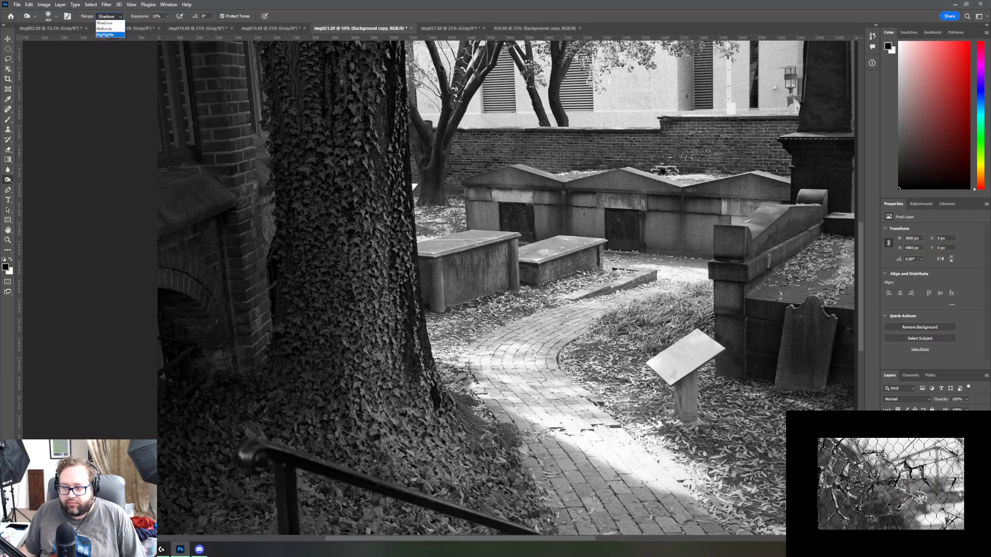
key(Escape)
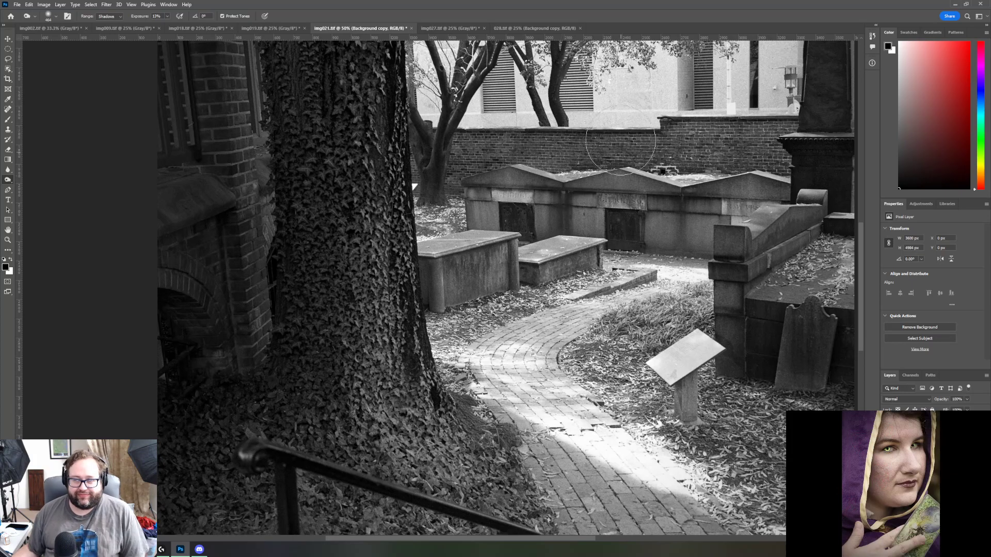
Step: Tone down the sunlit stretch of the brick path using the Burn tool with the highlights range
scroll(848, 308, up, 1)
drag(860, 279, 860, 192)
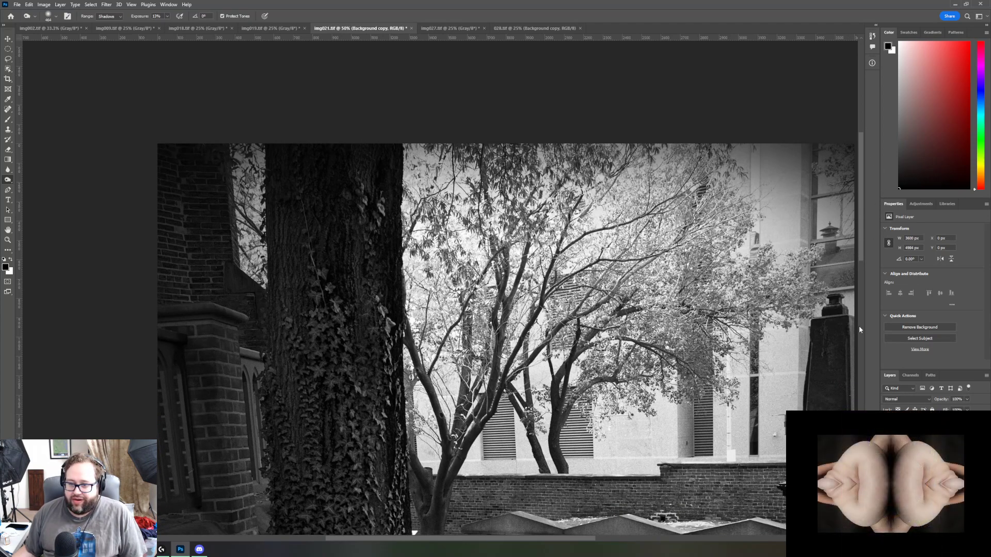
drag(375, 539, 428, 543)
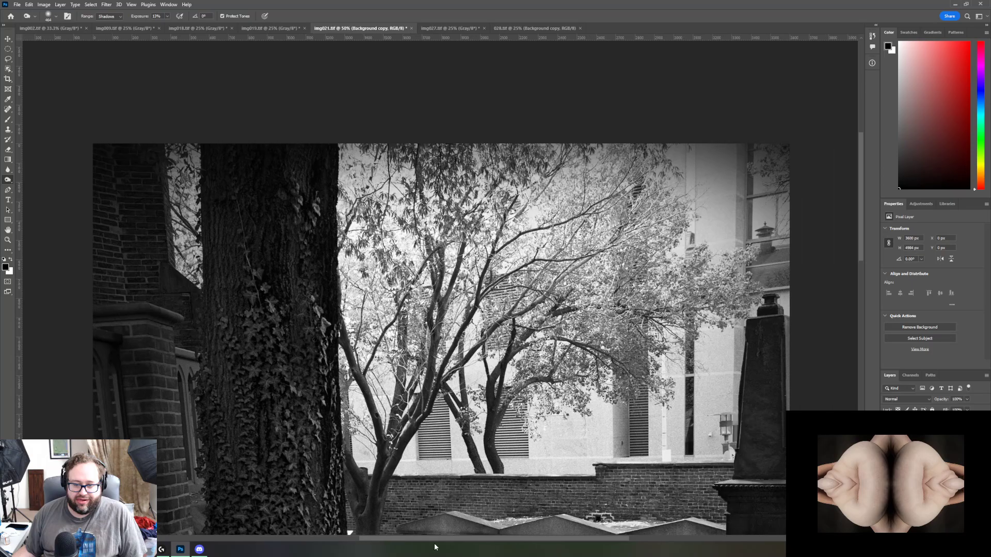
scroll(674, 402, down, 5)
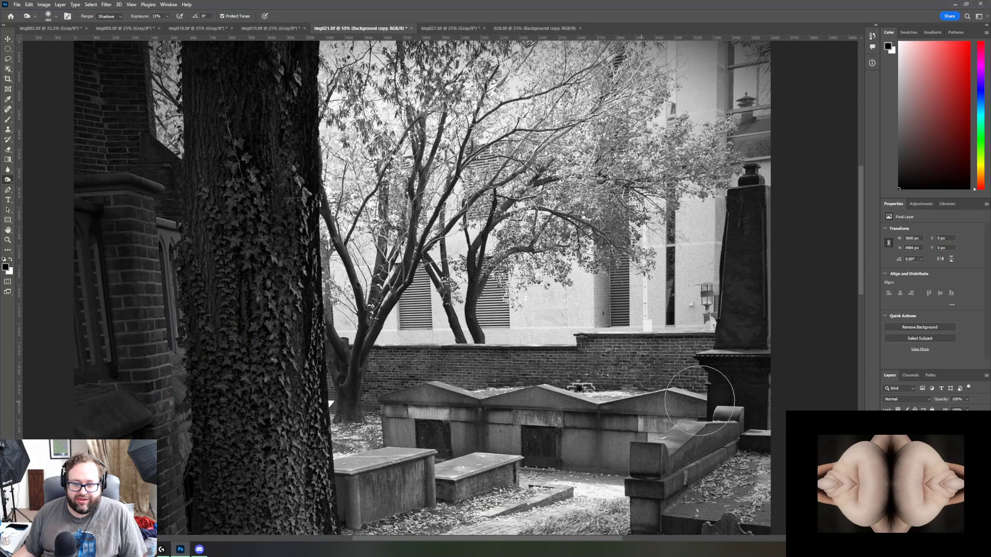
drag(859, 222, 857, 350)
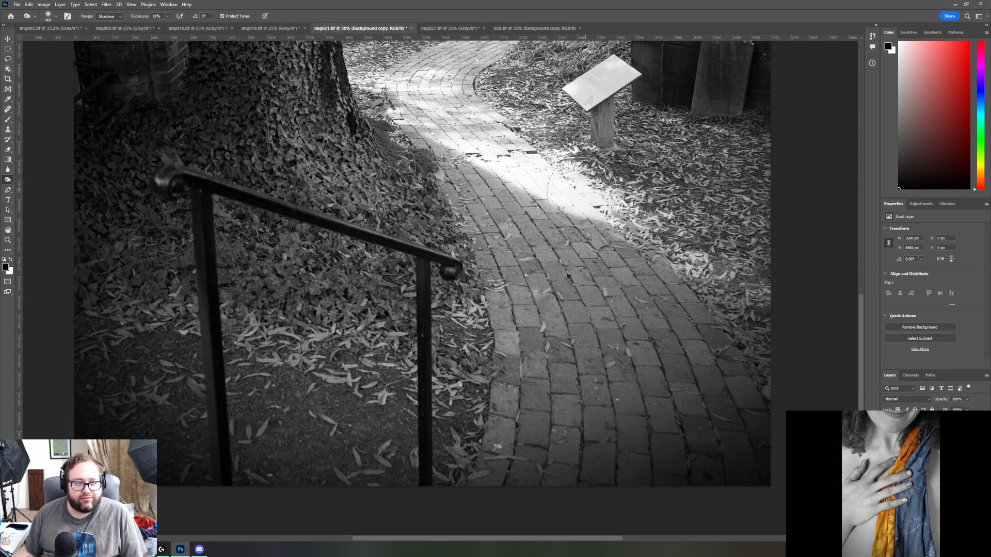
click(119, 17)
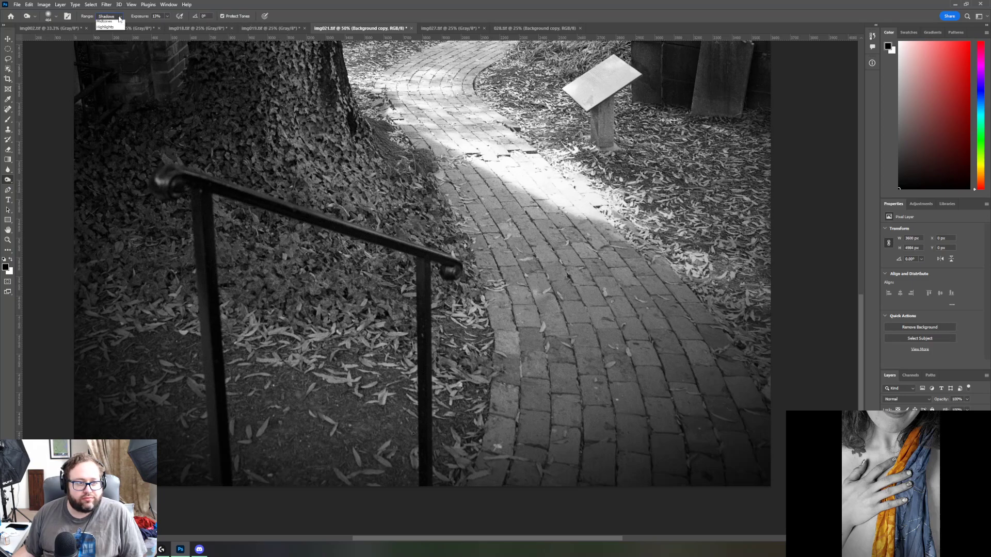
click(110, 37)
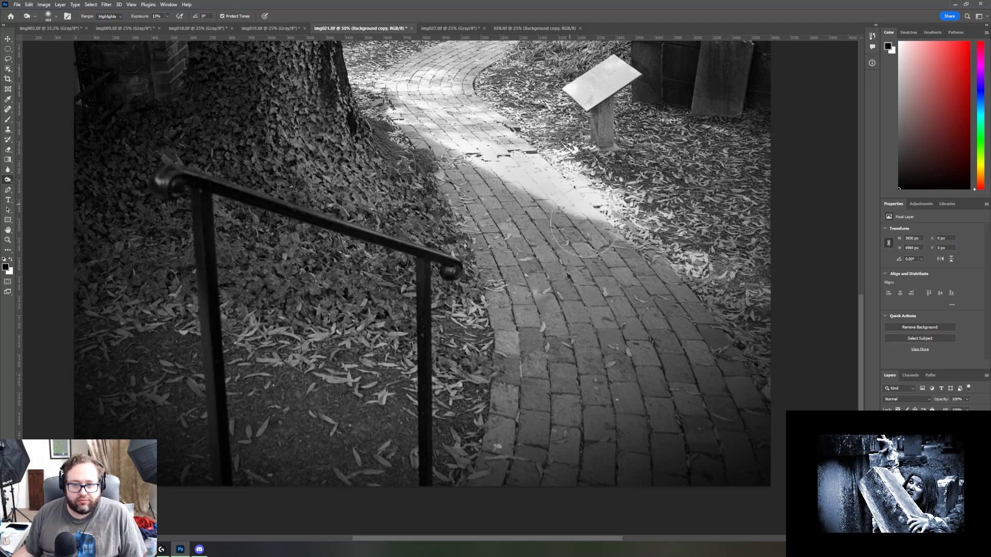
Step: Review the burned path and tombs, and check the overall tonal balance of the whole photo
scroll(548, 283, up, 1)
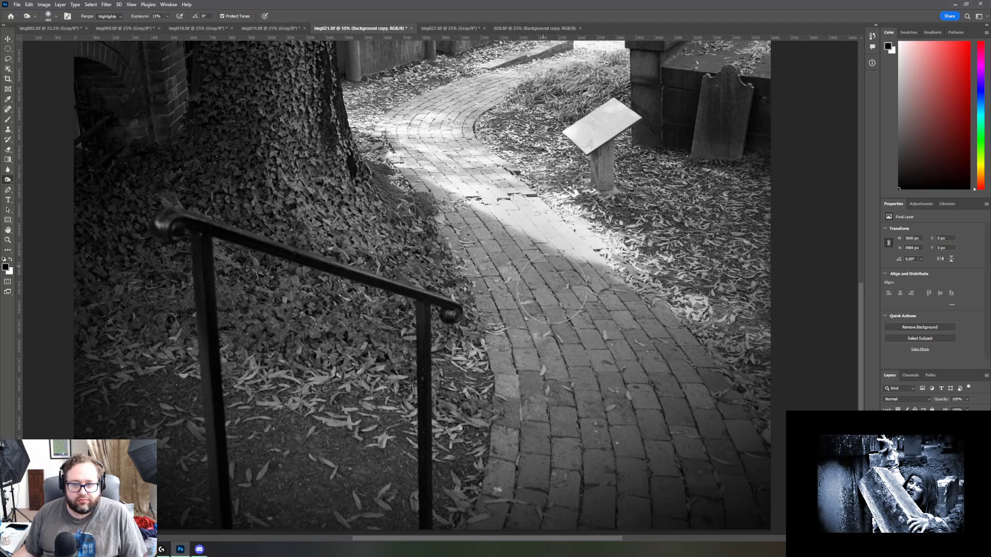
scroll(548, 283, up, 5)
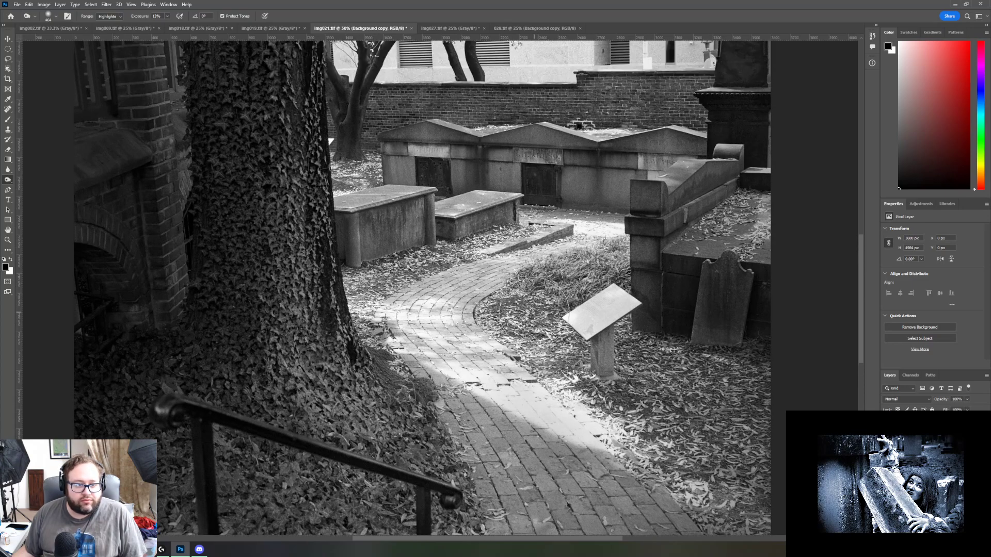
scroll(552, 296, up, 2)
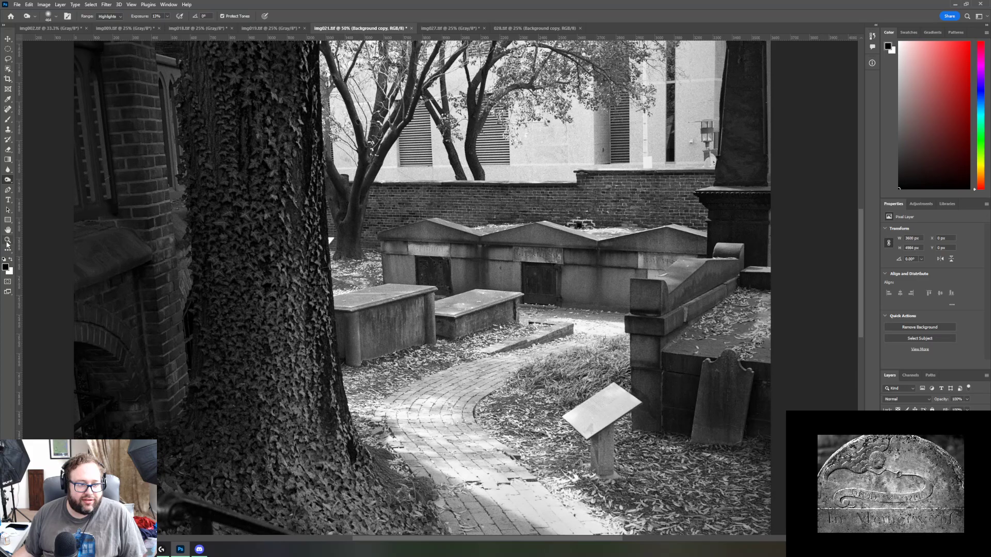
click(8, 242)
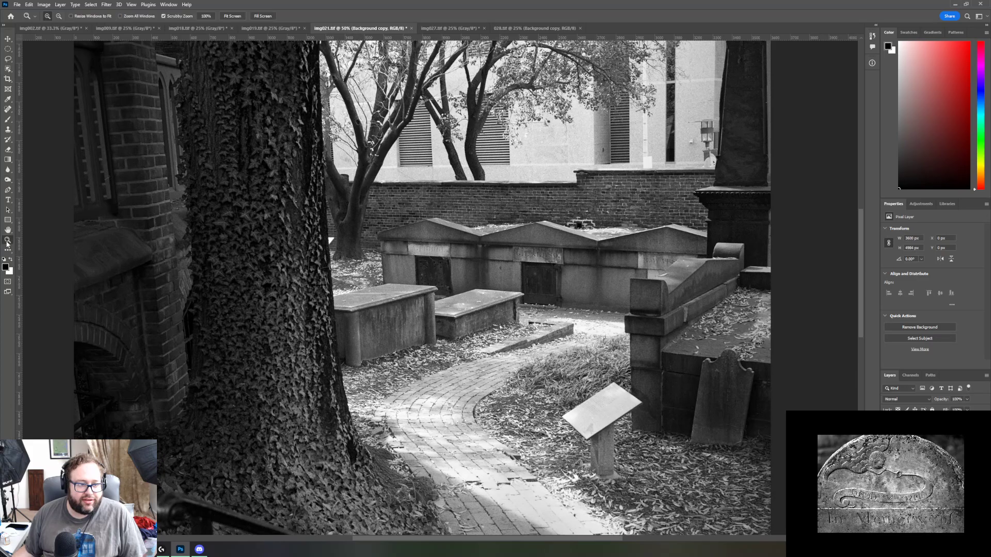
click(47, 16)
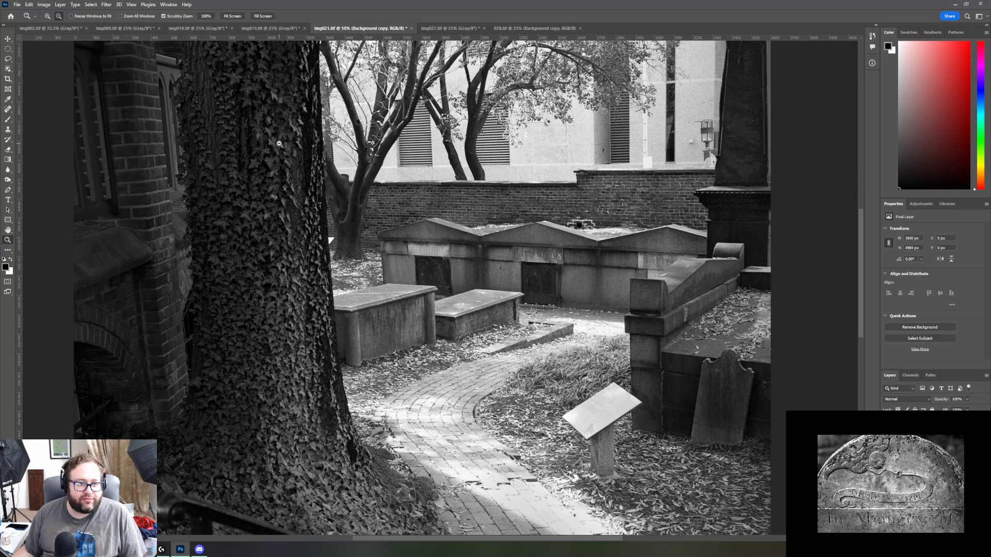
click(280, 144)
click(274, 162)
click(252, 223)
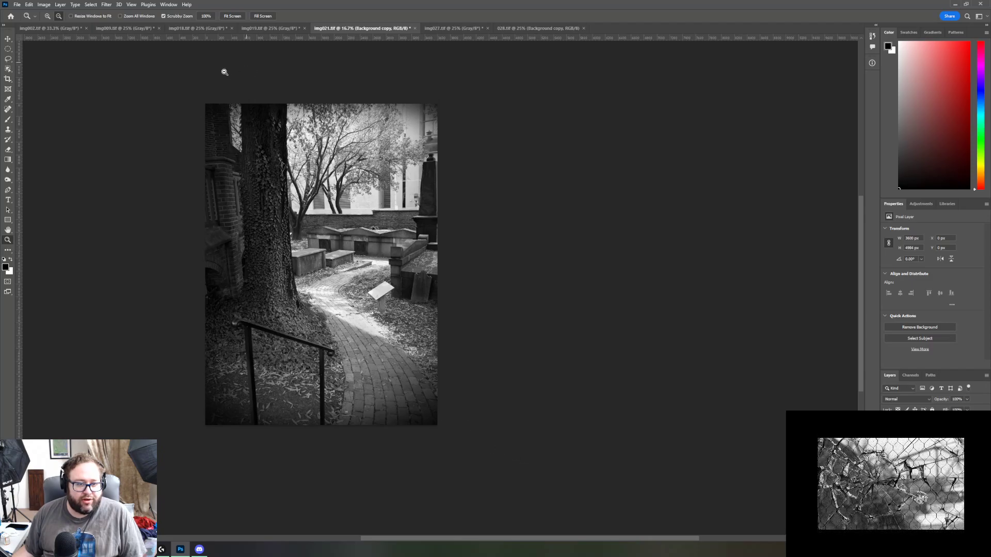
Step: Save the layered photo as 021.tif in the Film folder with no image compression, and close 028.tif
click(17, 5)
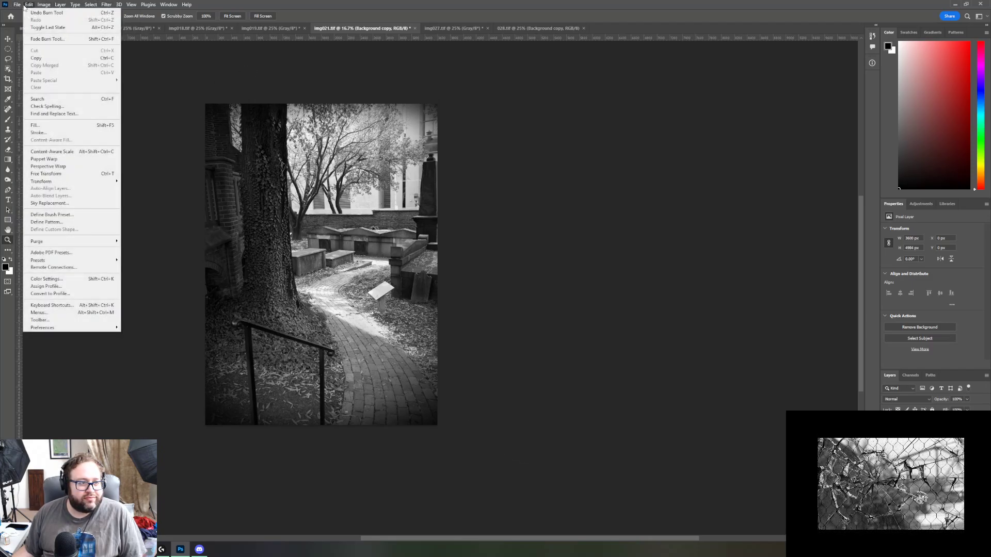
mouse_move(17, 4)
click(49, 93)
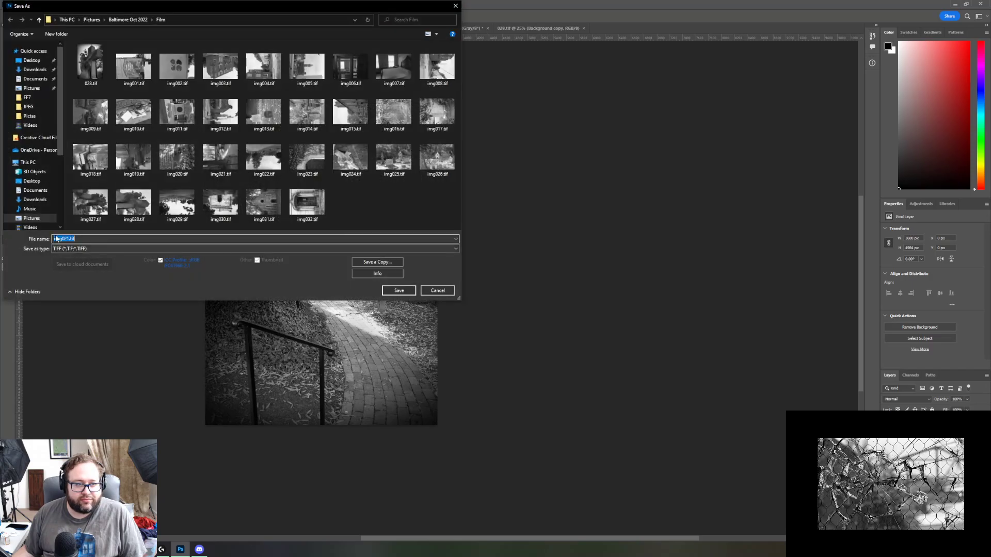
click(61, 239)
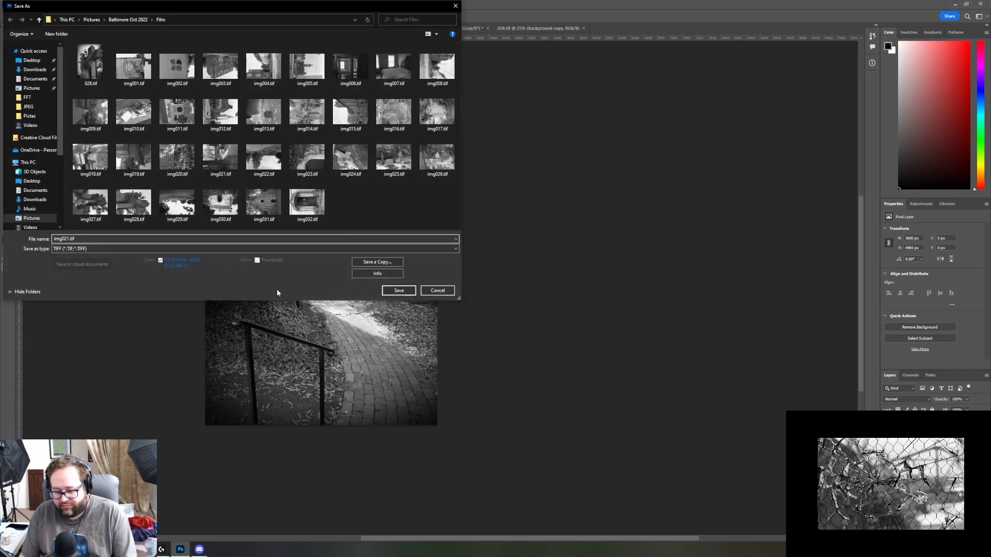
key(BackSpace)
key(BackSpace)
key(BackSpace)
key(Return)
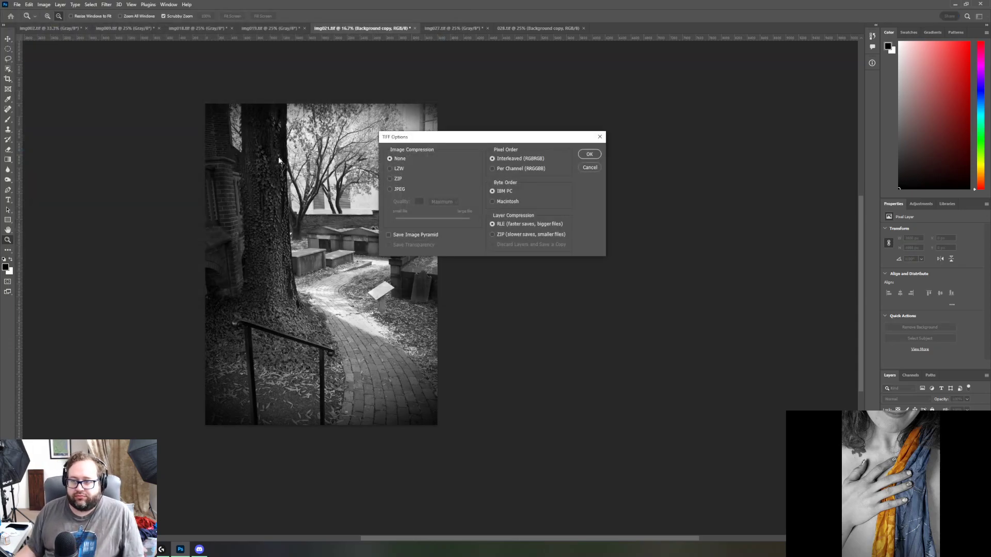
click(588, 154)
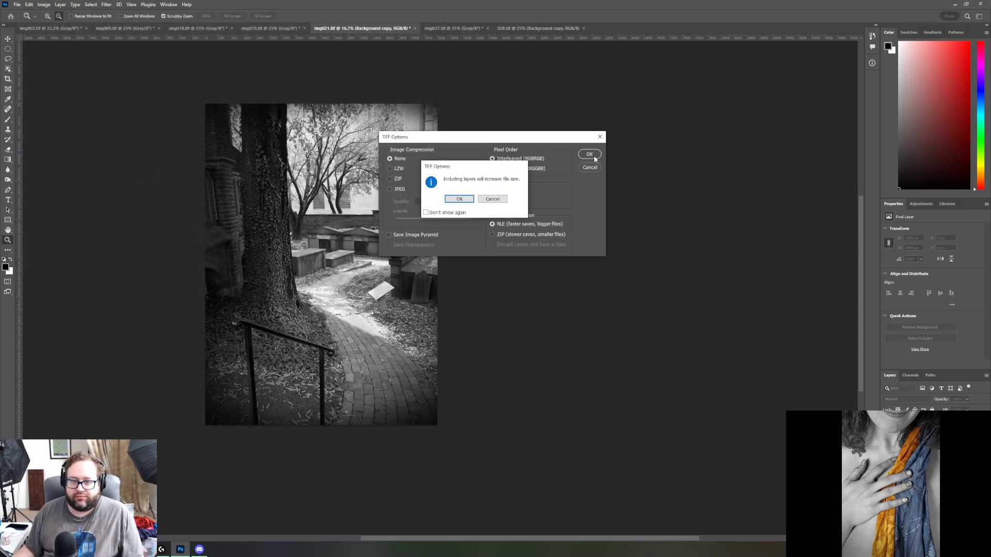
click(461, 200)
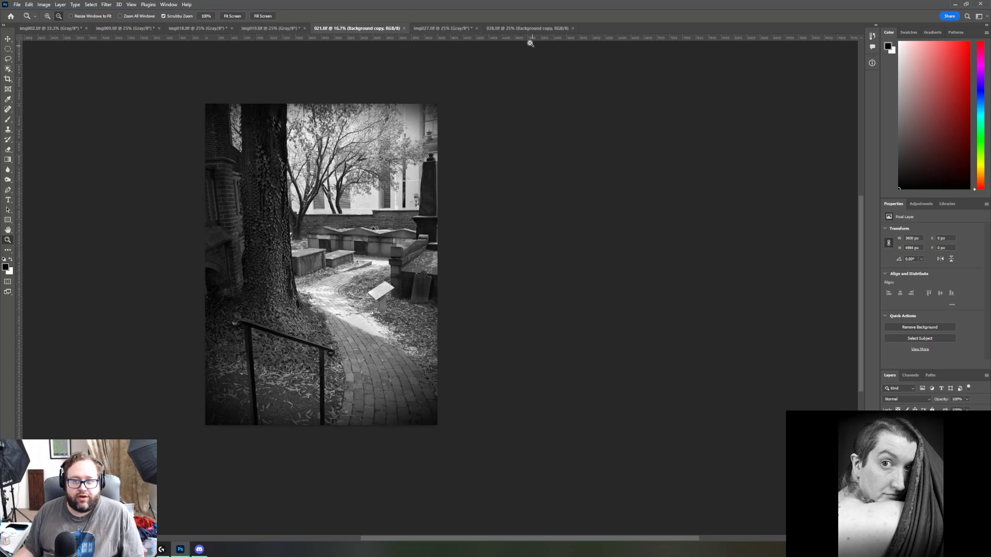
click(572, 28)
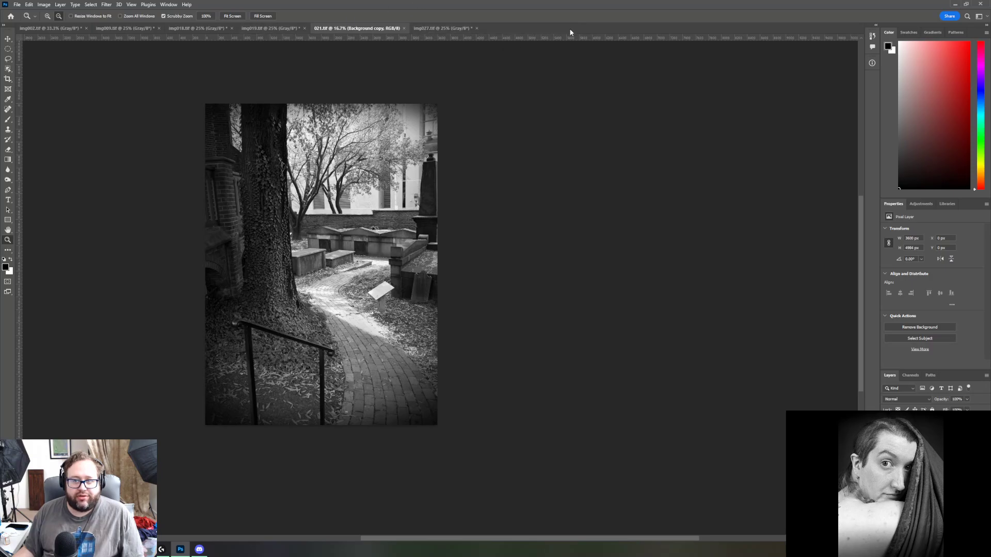
Step: Close 021.tif and switch to img018.tif
click(404, 28)
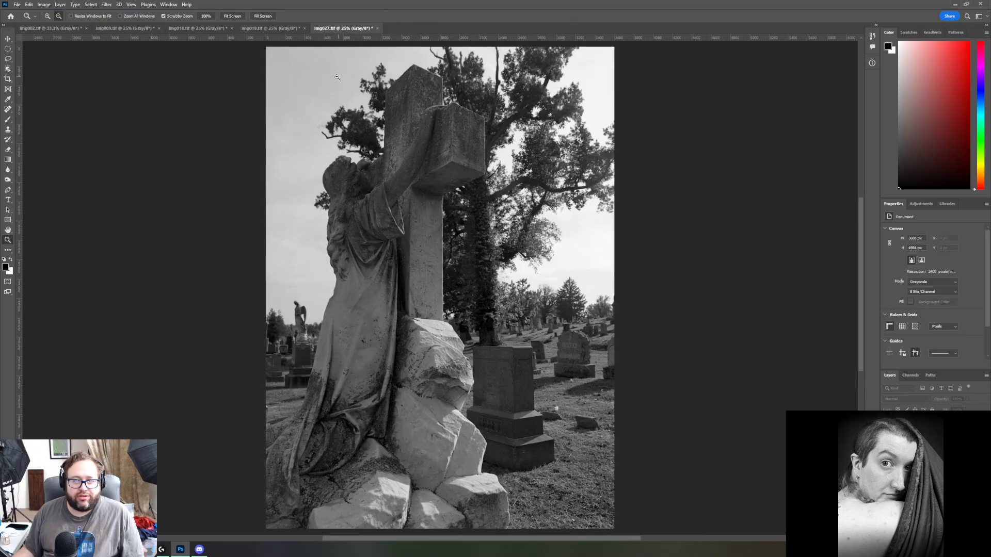
click(265, 29)
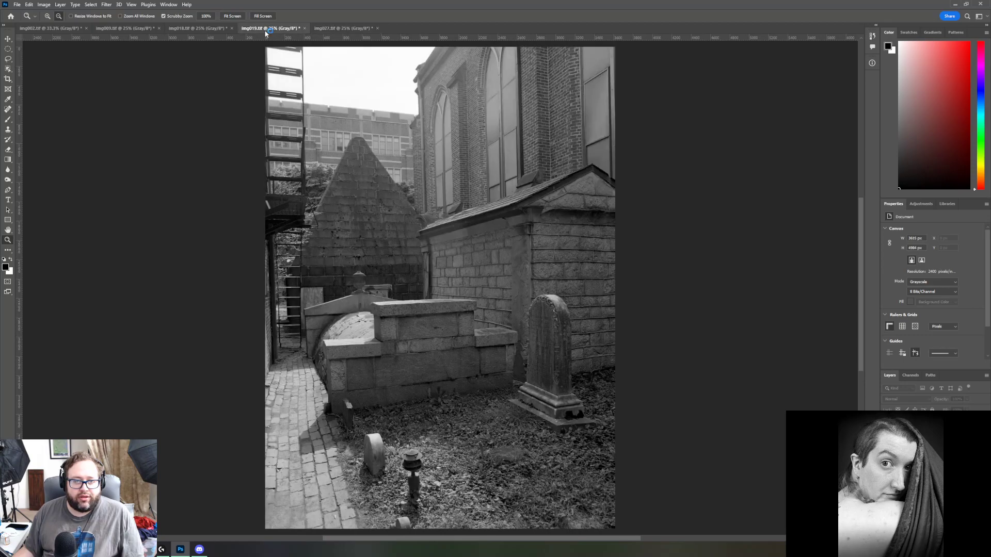
click(208, 29)
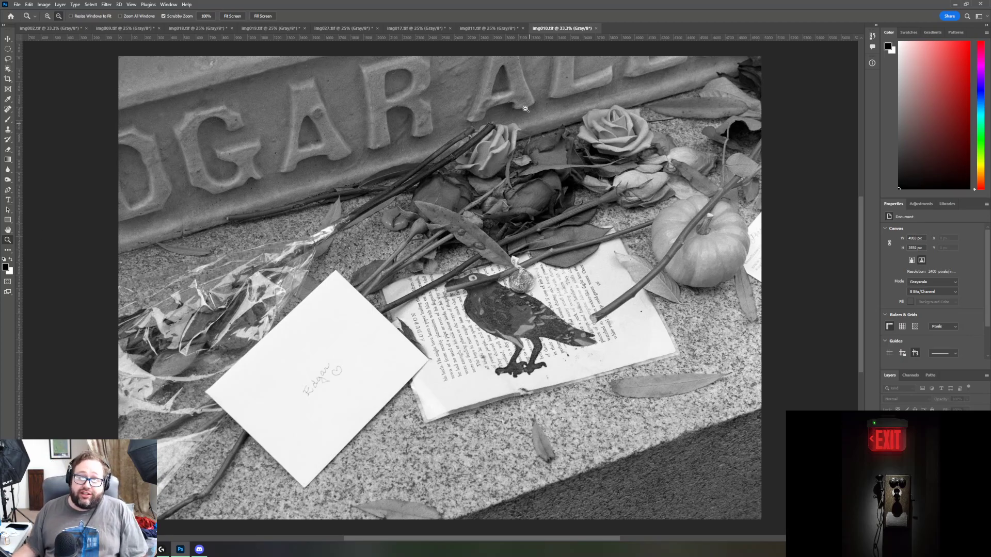
Step: Close img011.tif, img010.tif and img017.tif, leaving them out of the photos being edited
click(490, 28)
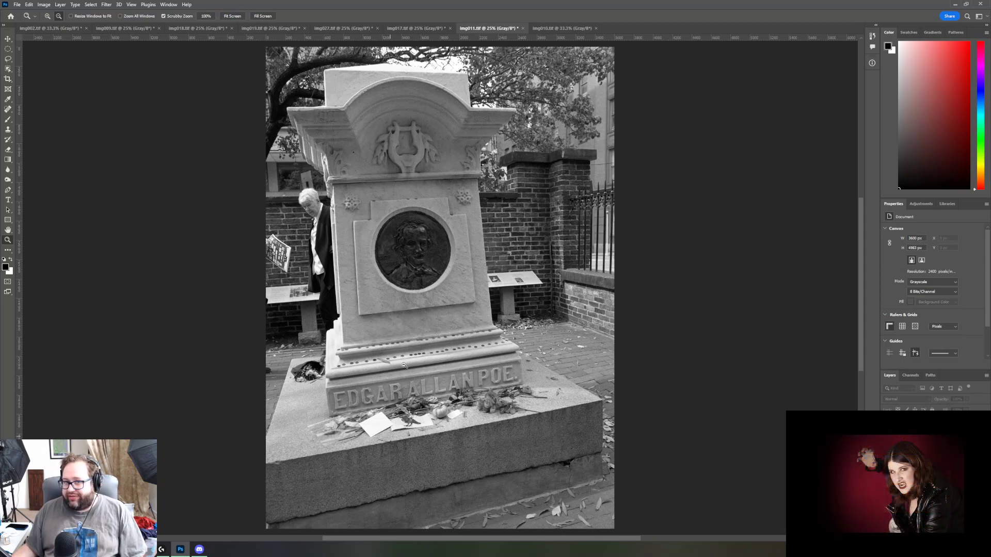
click(524, 28)
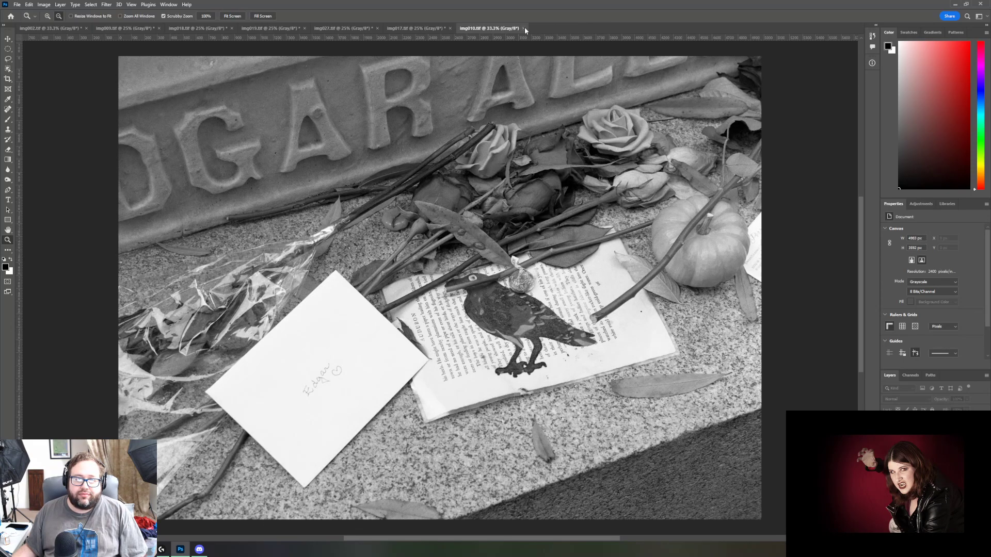
click(524, 29)
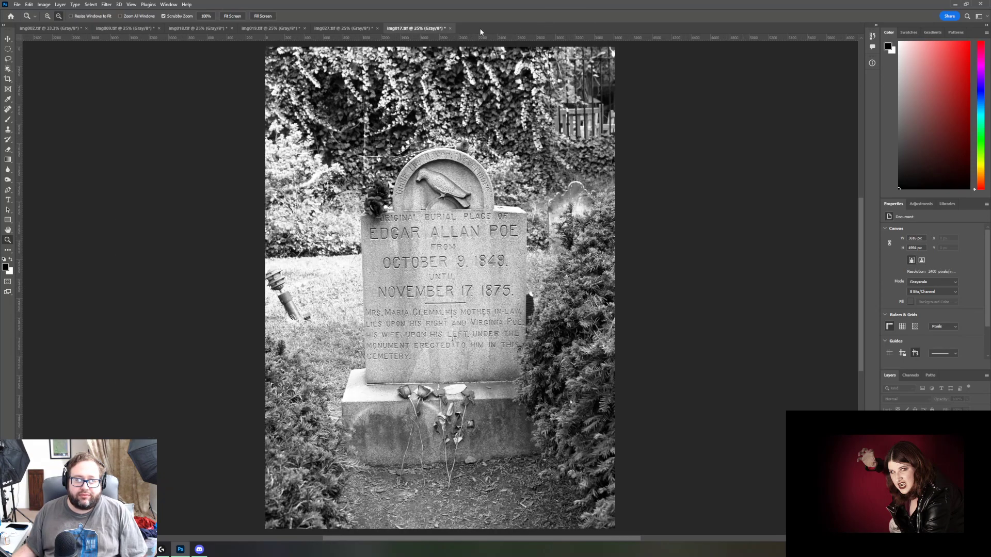
click(451, 29)
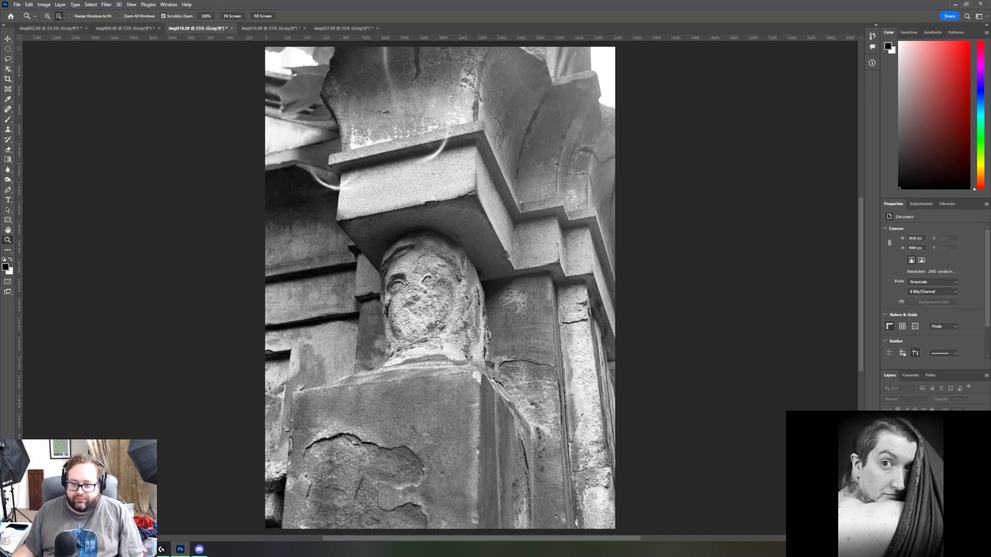
Step: Duplicate the Background layer of img018.tif while it is still in Grayscale mode
key(alt+l)
key(d)
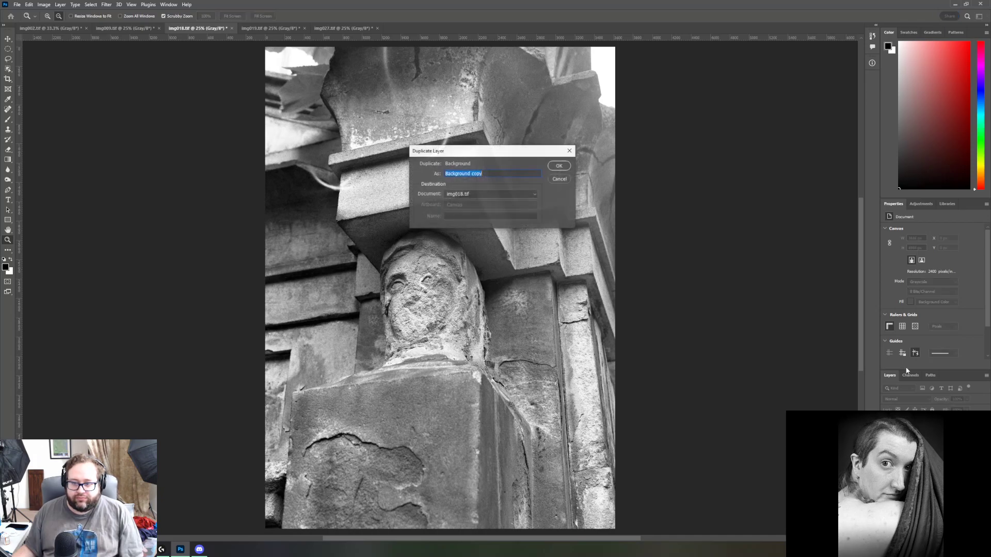
click(556, 167)
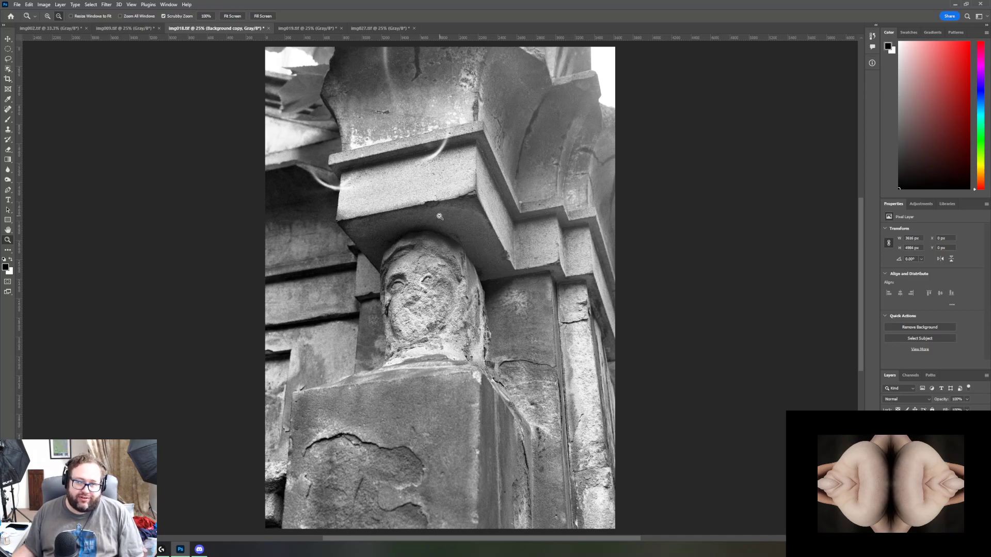
Step: Examine the curved light streaks across the stone ledge and column close up, and the photo's overall composition
scroll(437, 217, up, 1)
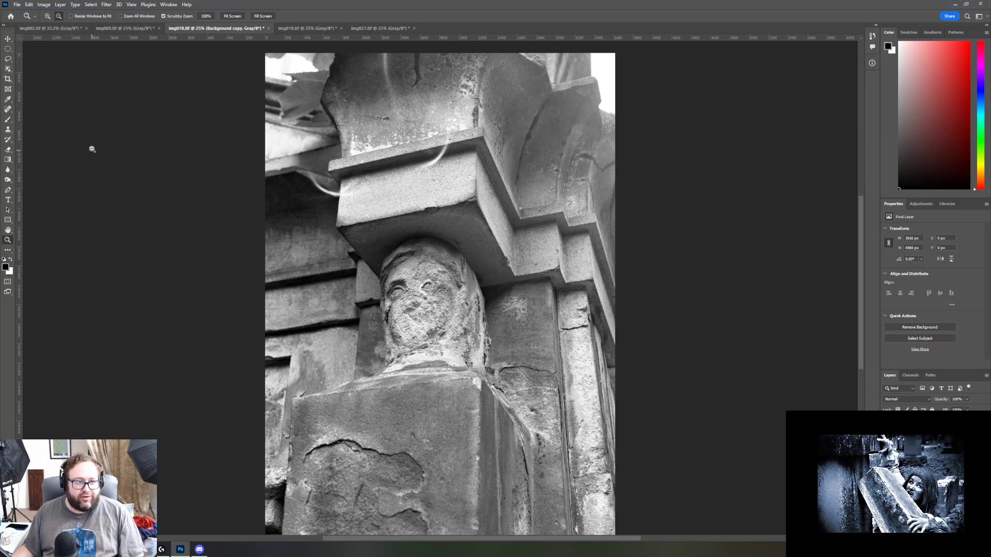
click(48, 17)
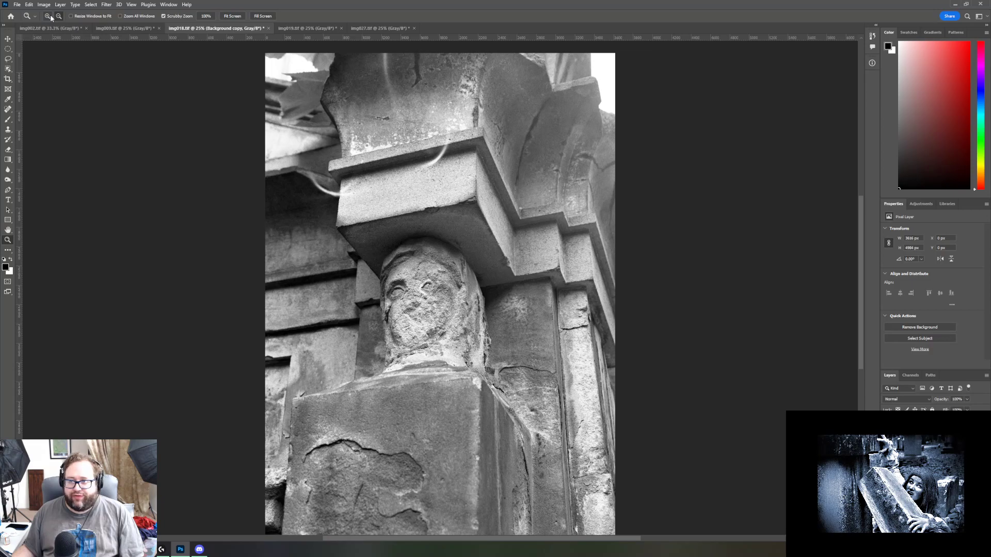
click(369, 152)
click(369, 153)
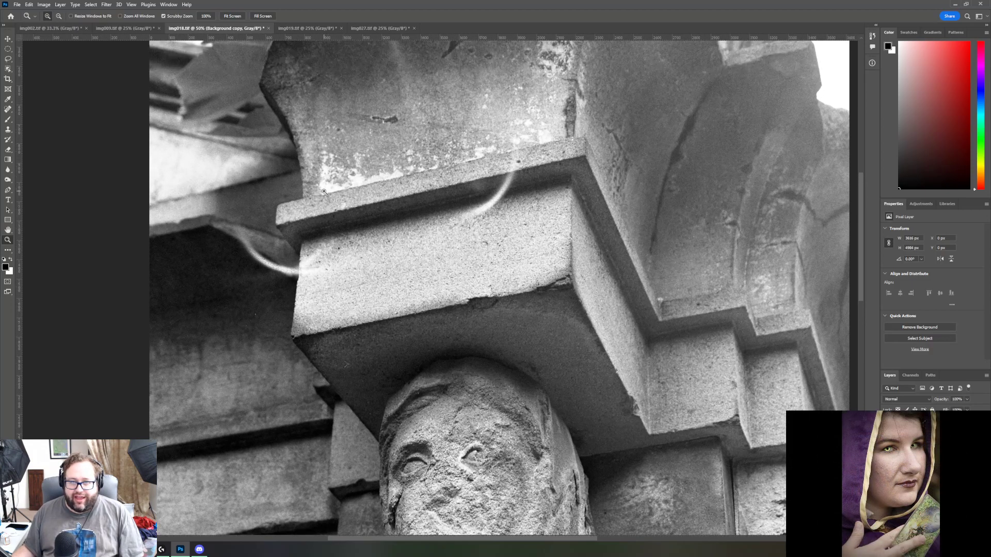
scroll(321, 192, up, 1)
scroll(314, 202, up, 1)
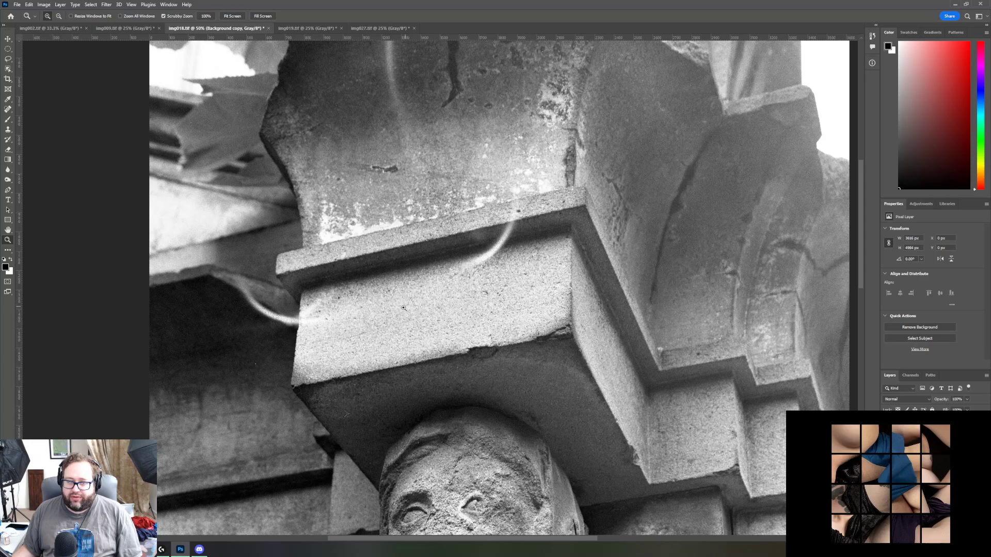
scroll(404, 307, up, 2)
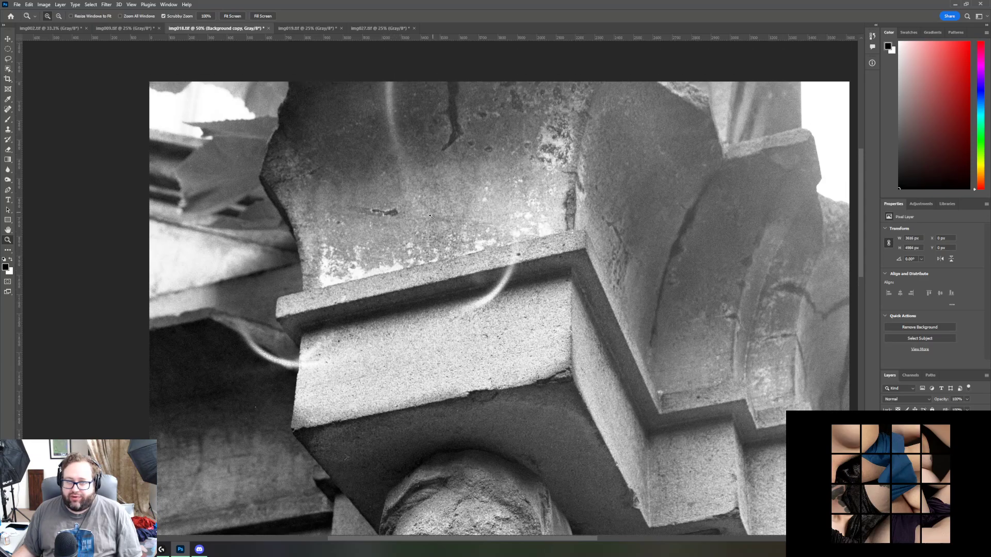
scroll(472, 385, down, 2)
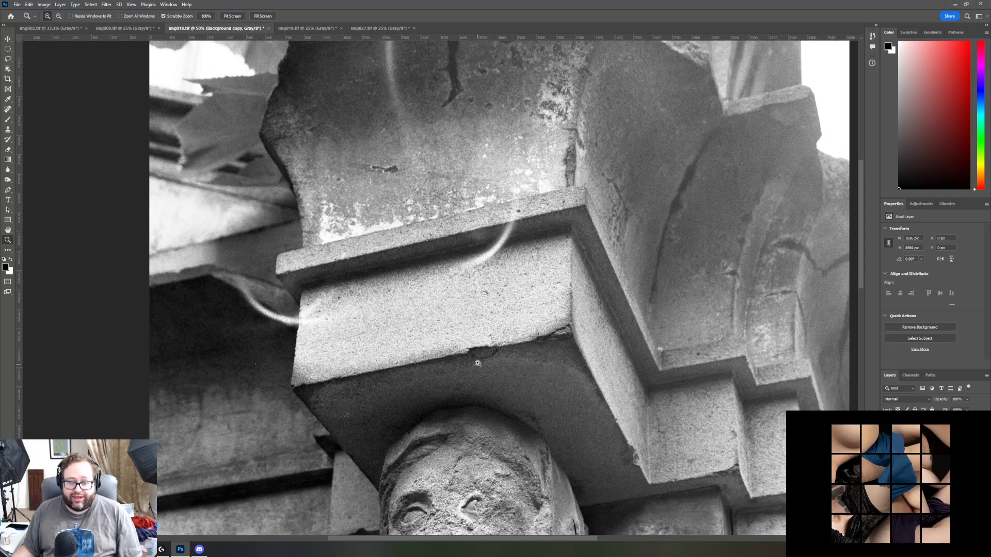
alt+click(339, 224)
alt+click(329, 225)
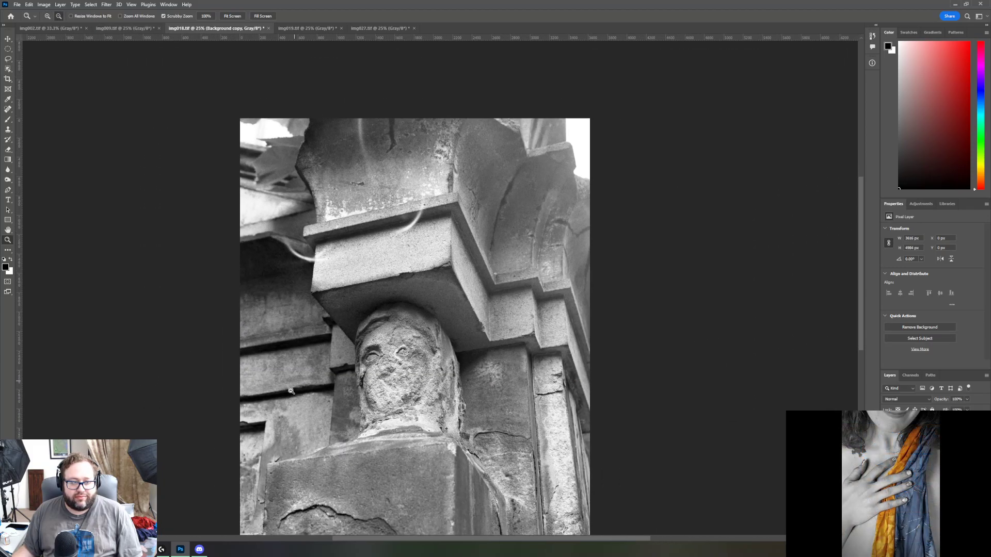
scroll(310, 351, down, 3)
alt+click(332, 309)
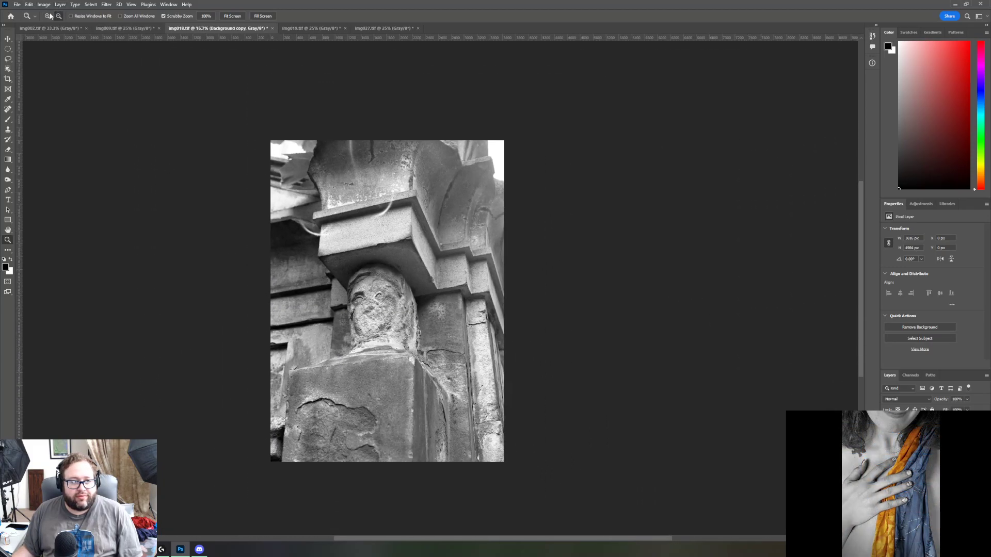
click(358, 187)
scroll(405, 293, down, 1)
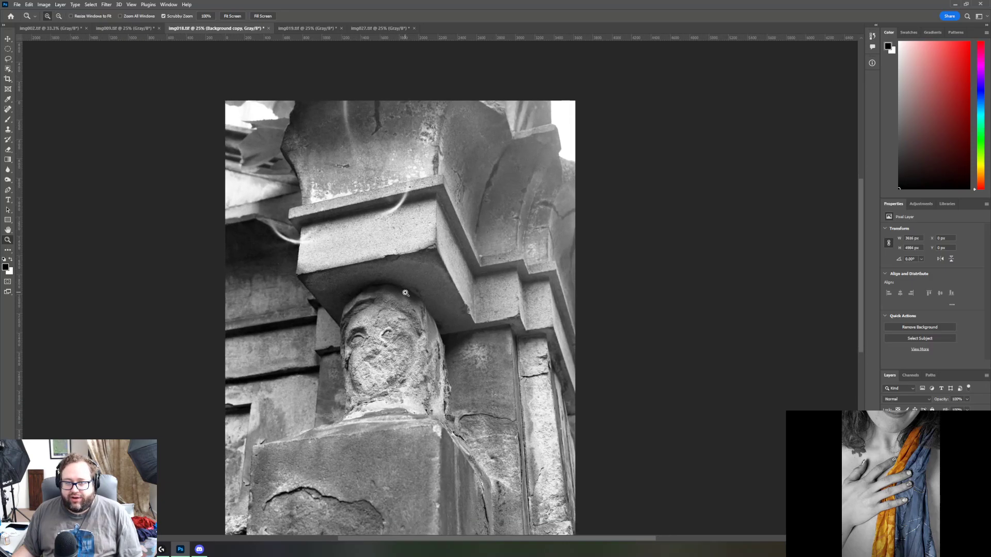
scroll(405, 292, down, 2)
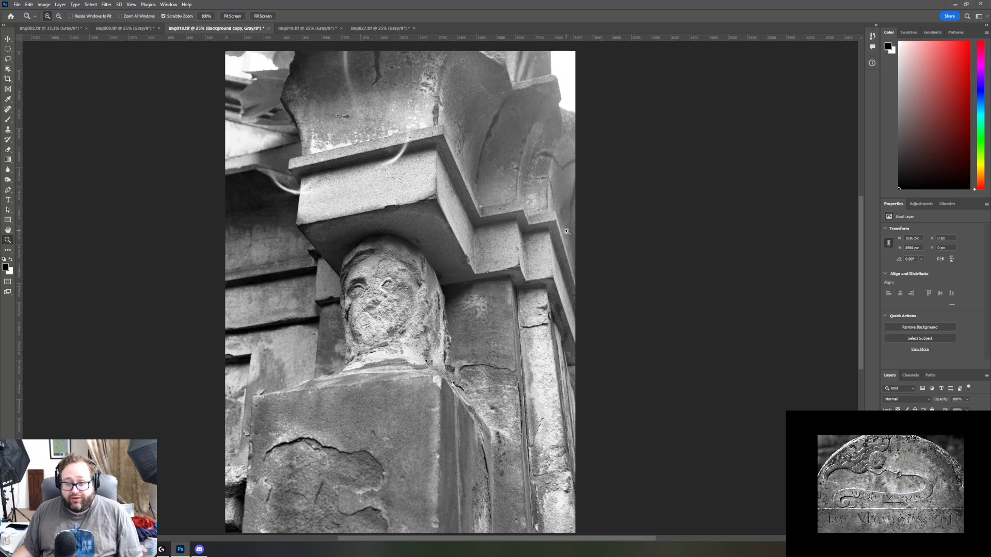
scroll(551, 228, down, 1)
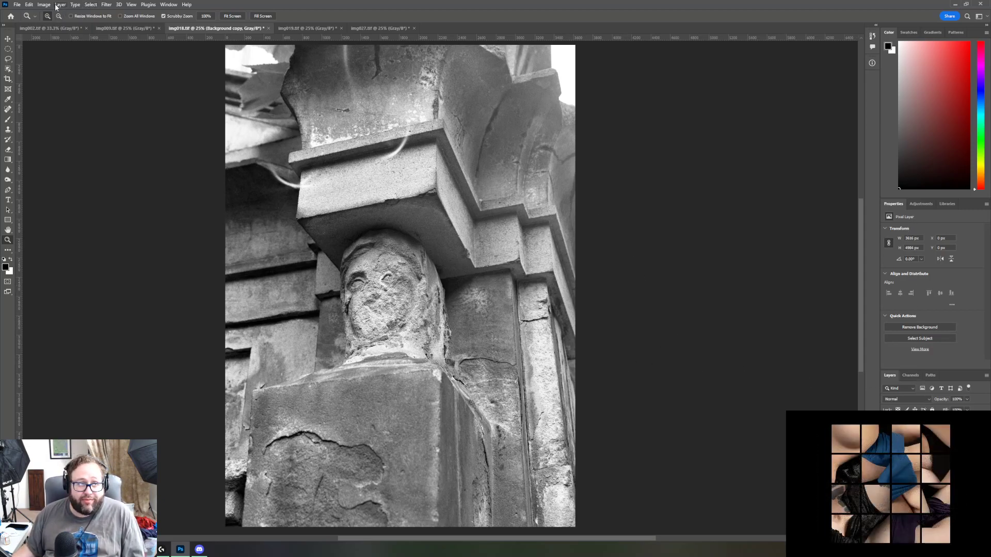
Step: Undo the layer duplication and convert img018.tif from Grayscale to RGB Color mode
click(29, 5)
click(32, 13)
click(48, 4)
mouse_move(51, 13)
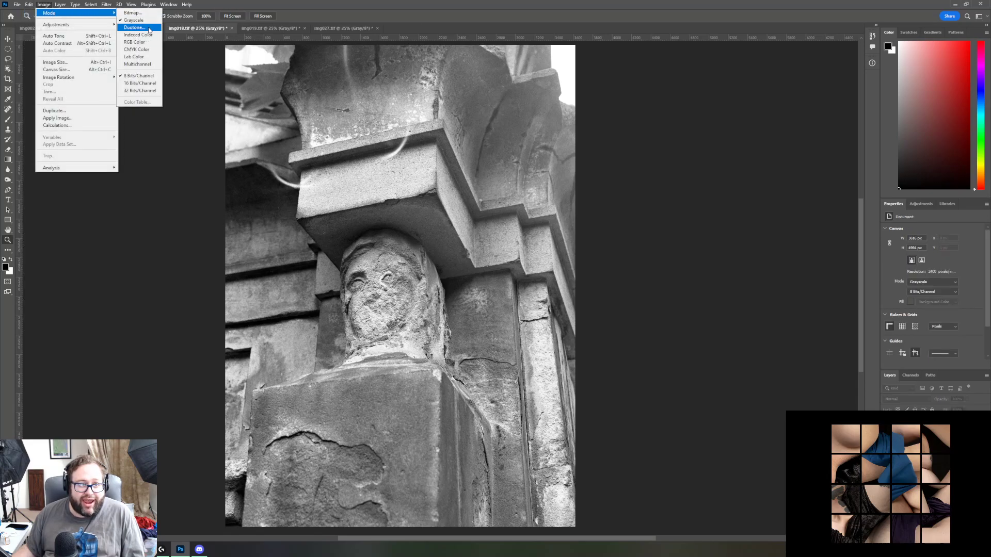
click(146, 42)
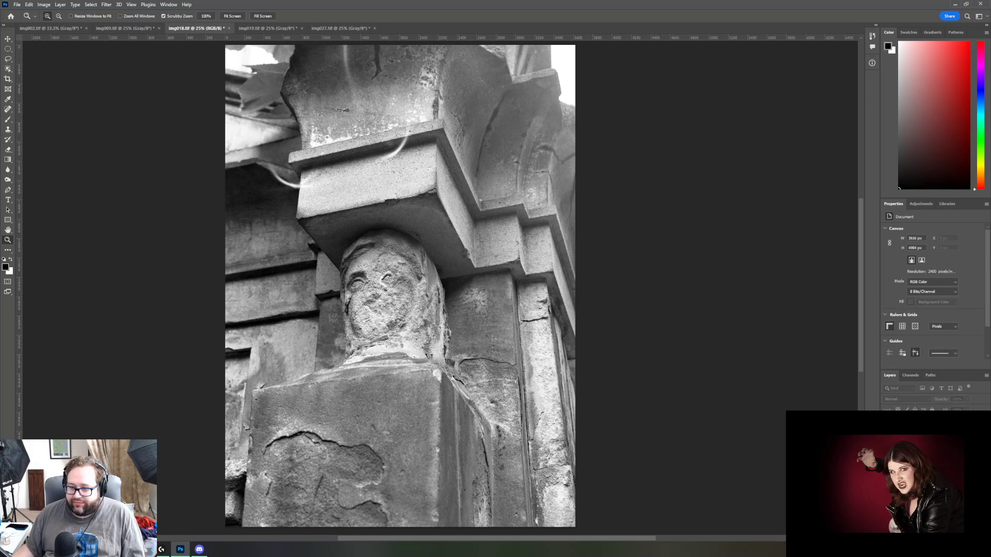
Step: Duplicate the Background layer of the RGB image and add a Curves adjustment layer above the copy
key(ctrl+j)
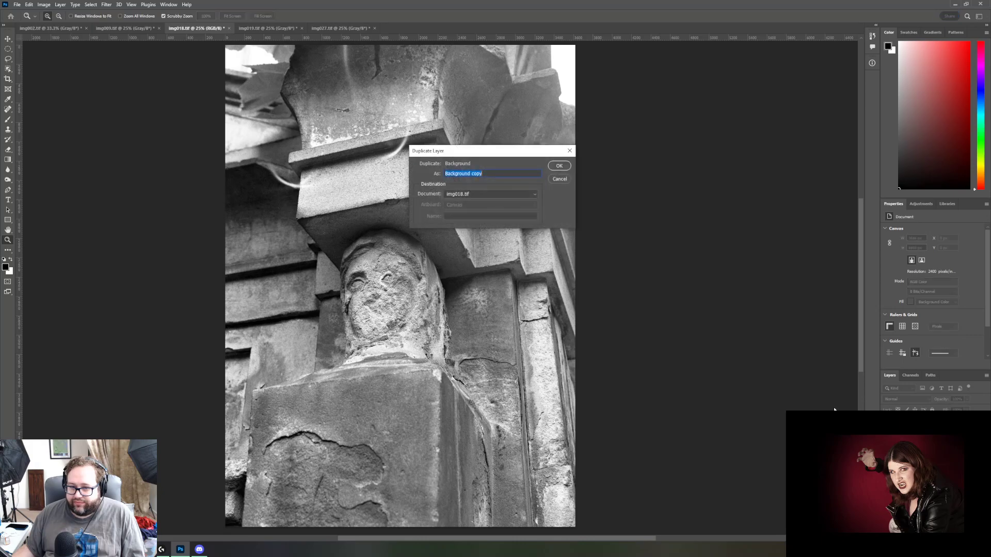
click(561, 168)
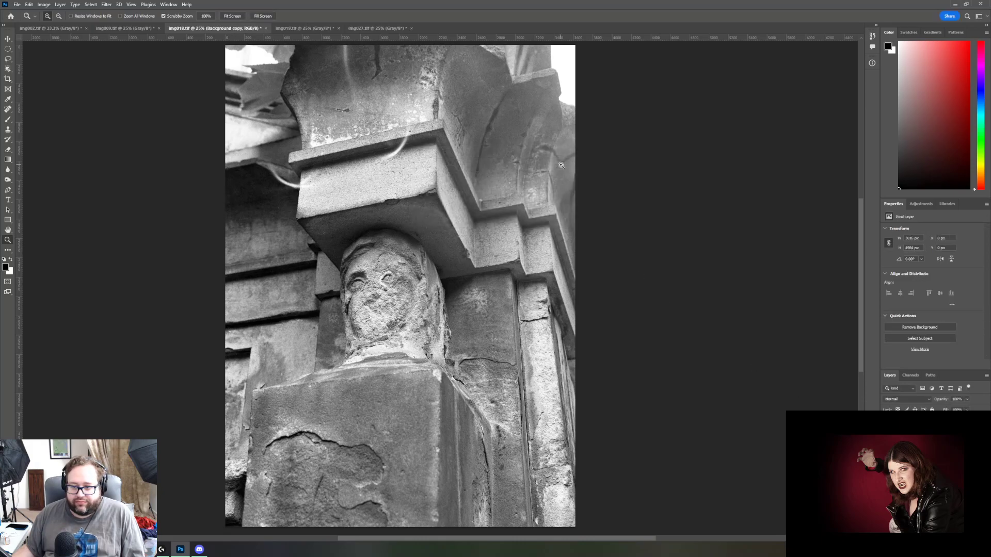
click(918, 204)
click(917, 222)
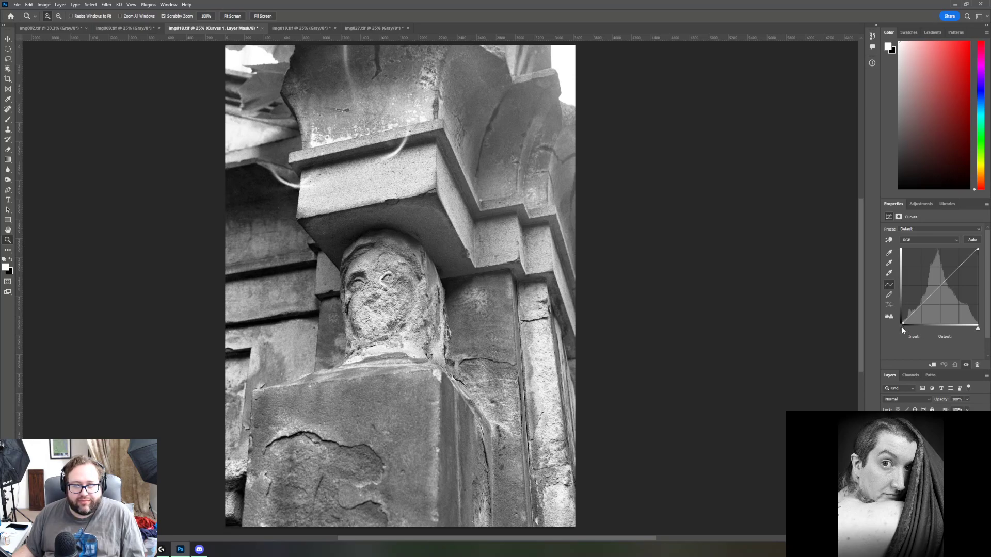
Step: Add a Brightness/Contrast adjustment layer with contrast set to 21
click(916, 205)
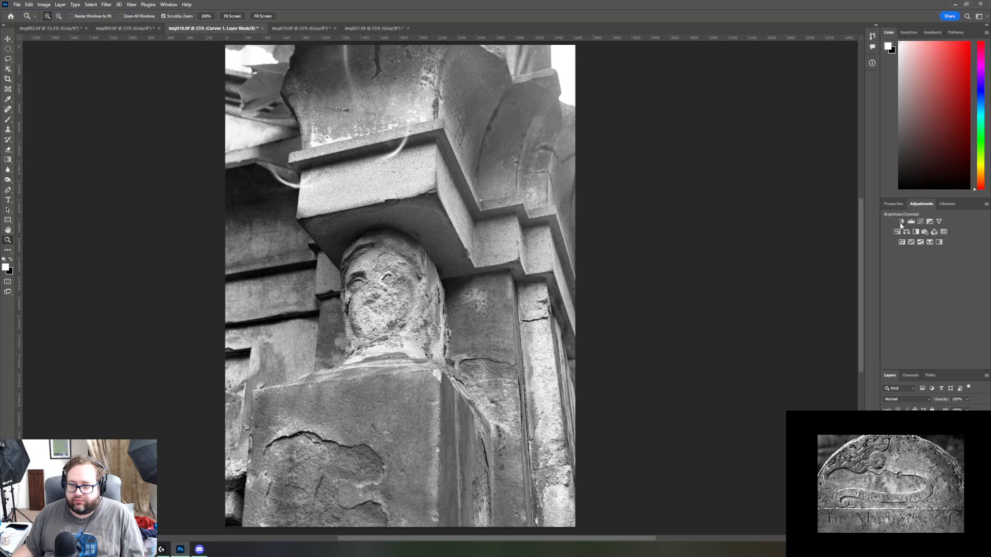
click(901, 222)
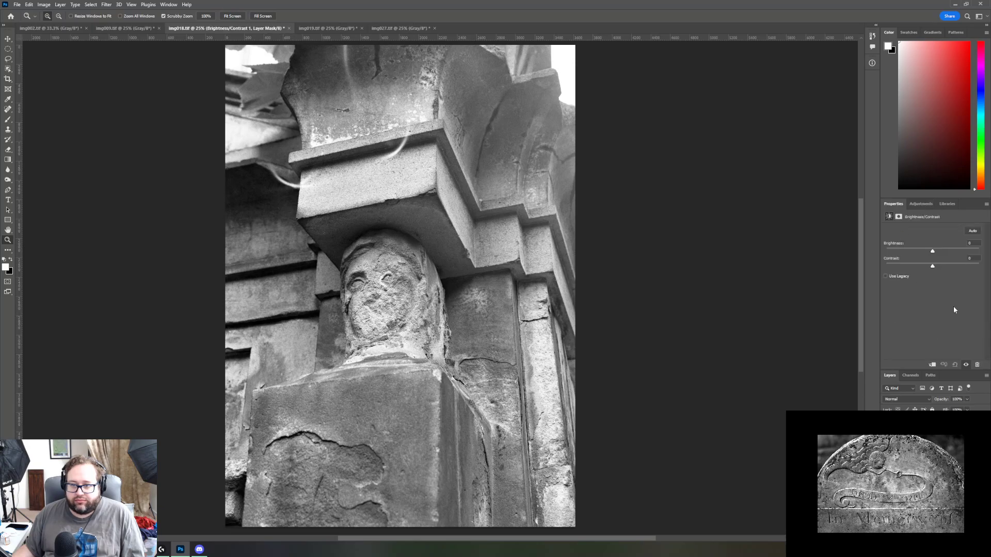
mouse_move(933, 264)
mouse_down()
mouse_move(989, 268)
mouse_move(939, 268)
mouse_up()
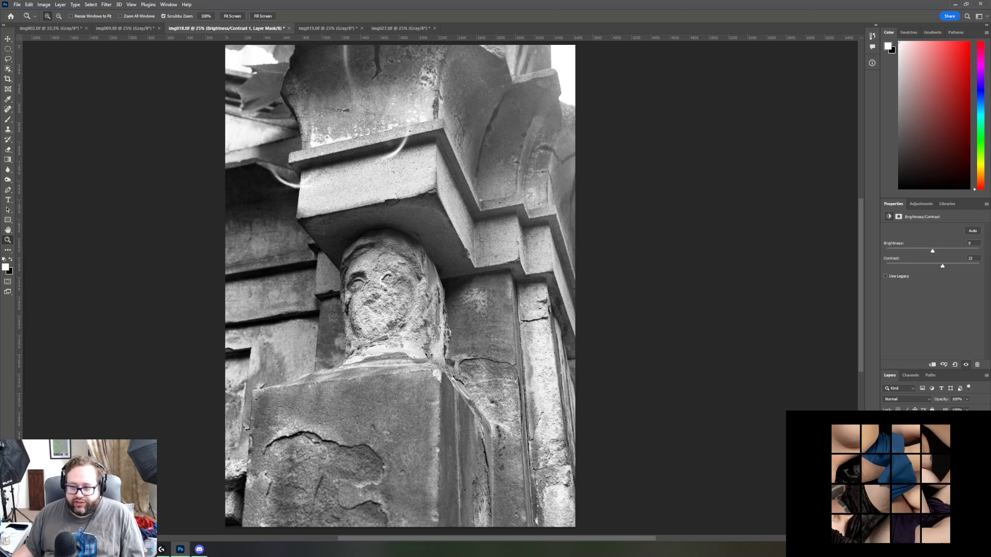
Step: Select the Background copy layer and set up the Clone Stamp with a soft brush about 100 px wide for the ledge
click(921, 442)
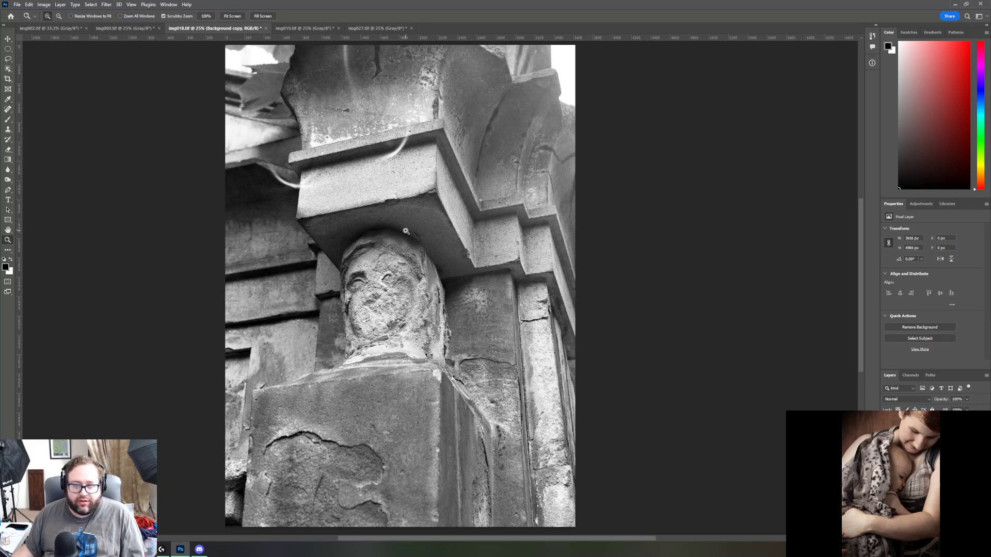
scroll(392, 233, up, 1)
drag(327, 184, 422, 259)
scroll(422, 260, up, 10)
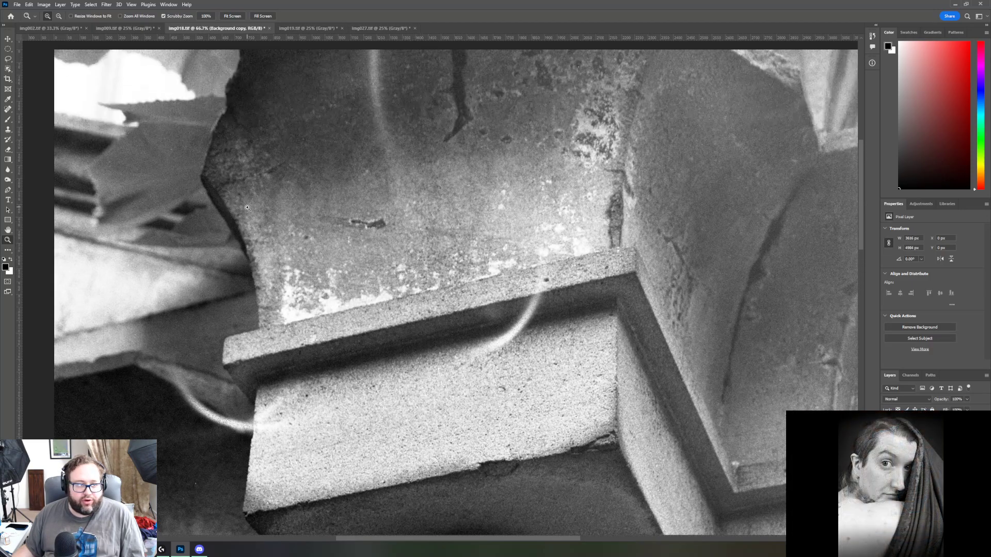
click(8, 132)
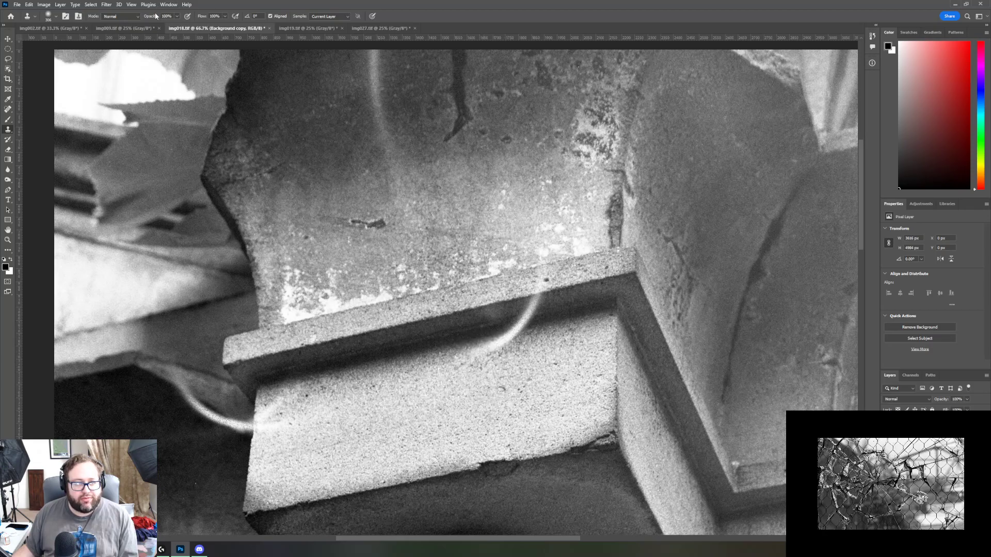
click(56, 17)
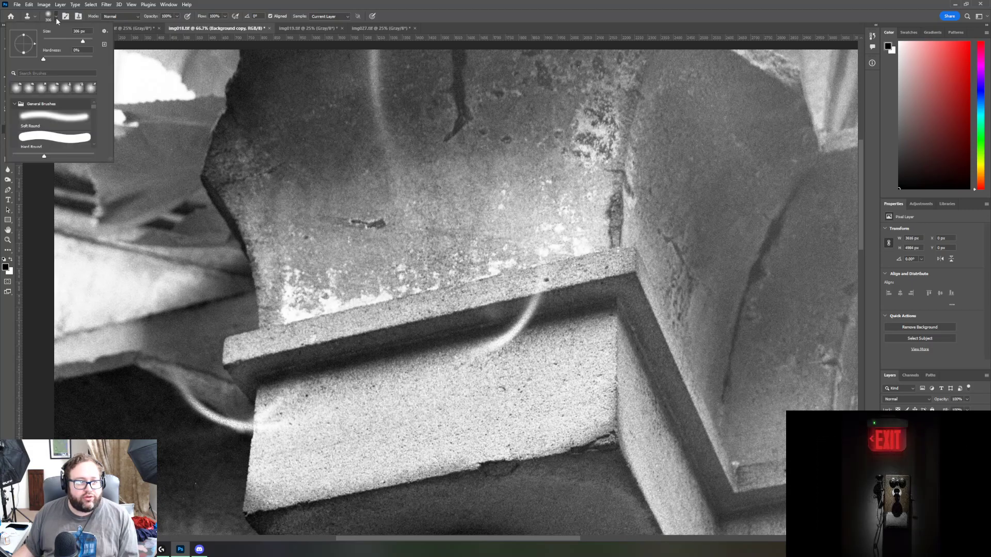
click(69, 42)
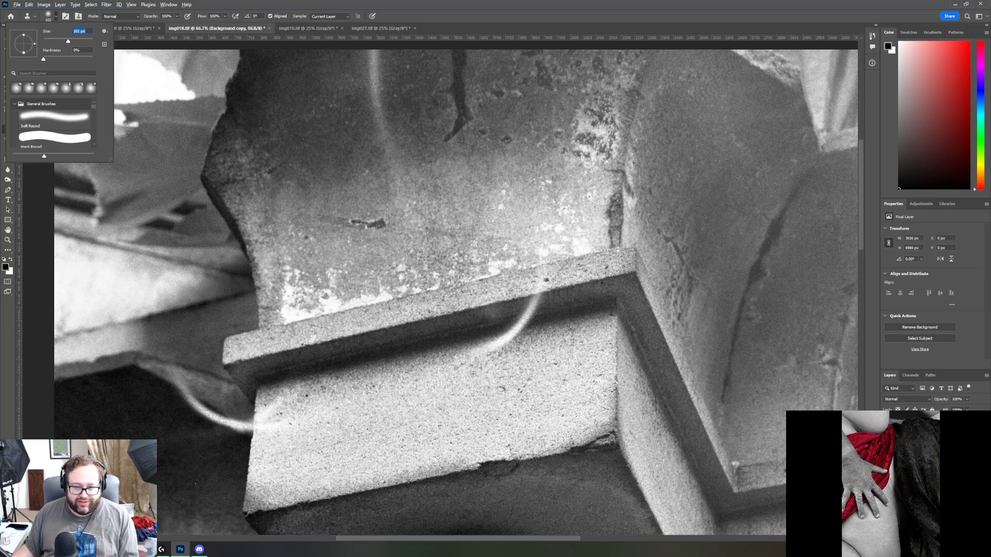
key(Return)
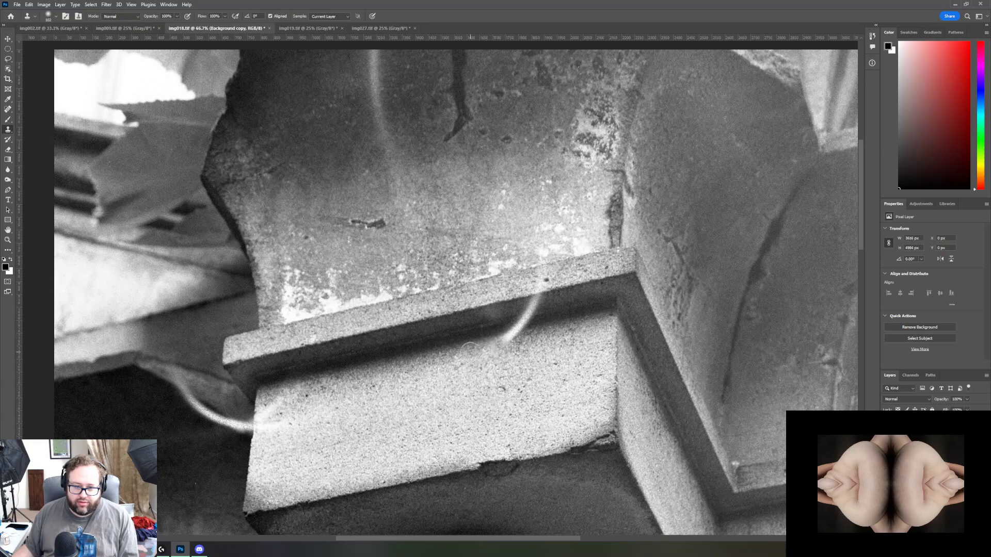
Step: Clone nearby stone texture over the curved light streak crossing the ledge's shadow and the block's upper front face
click(629, 352)
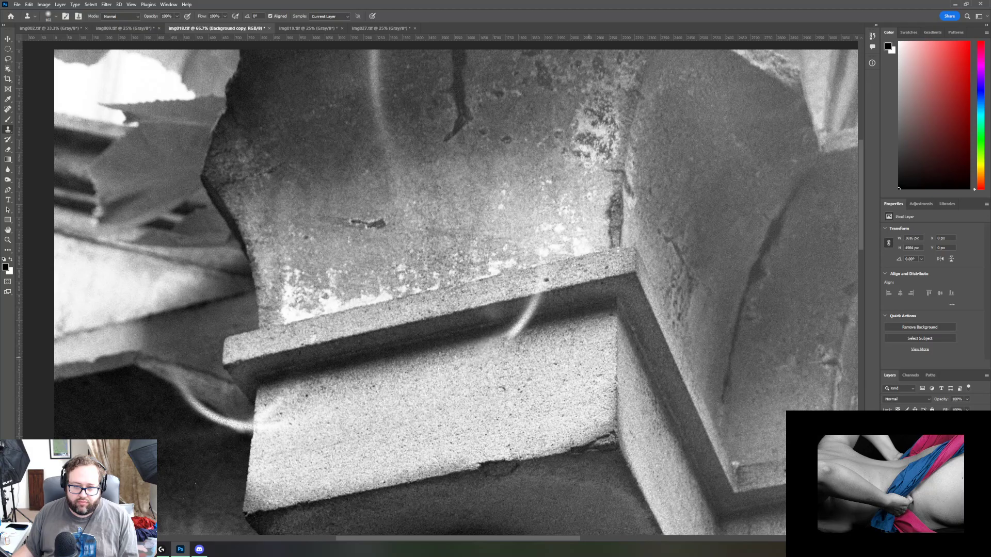
alt+click(488, 338)
click(515, 332)
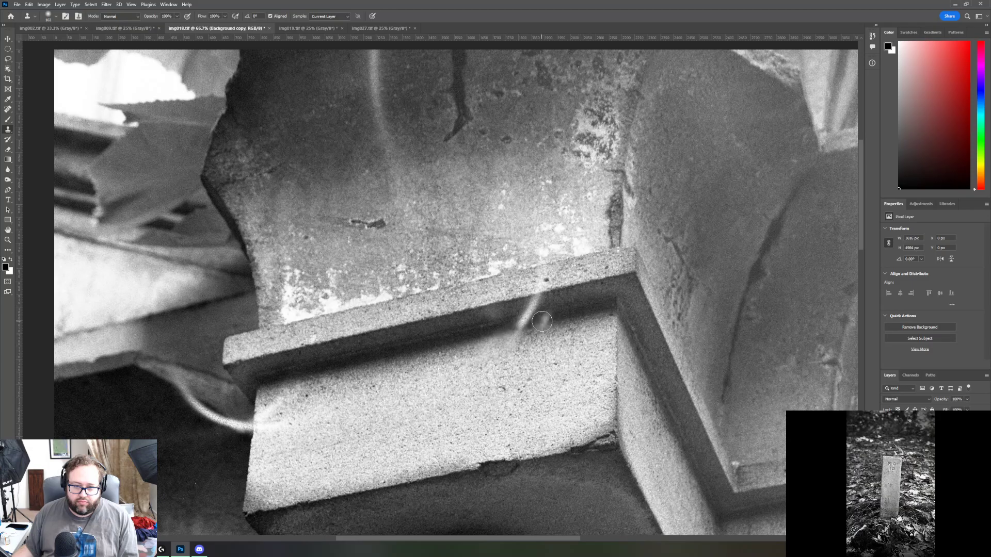
key(alt)
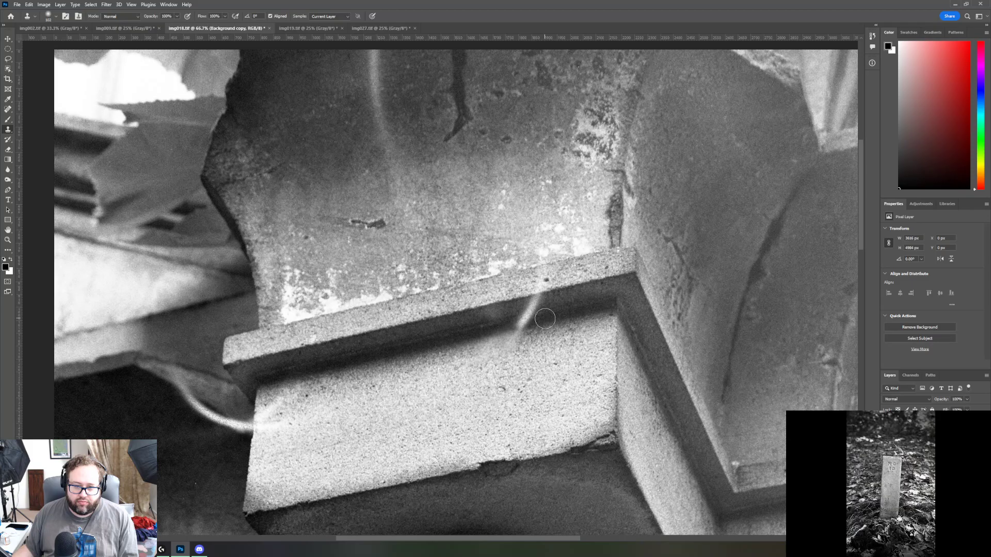
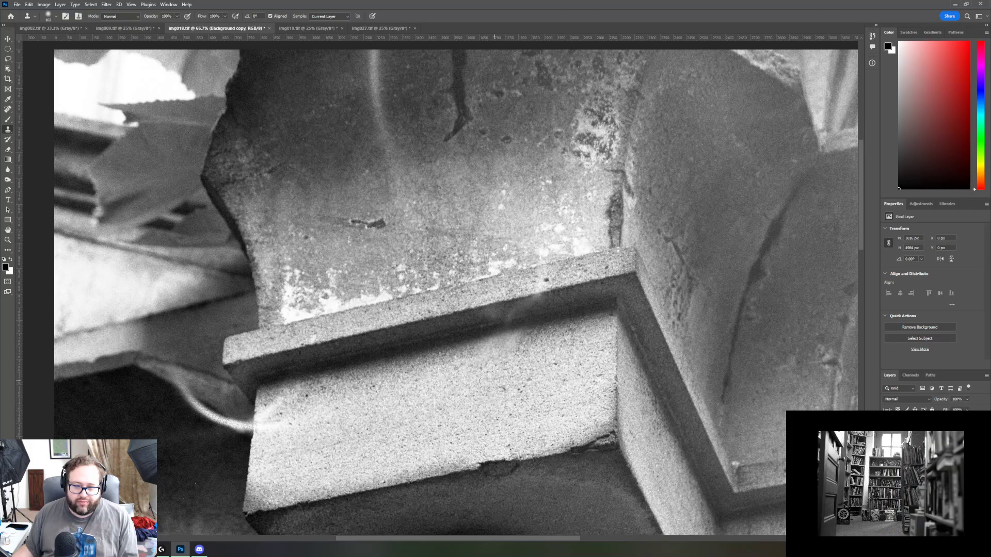
Step: Enlarge the clone brush to about 150 px and clean up the streak's remains on the ledge lip, shadow and block face
click(56, 16)
drag(72, 43, 78, 43)
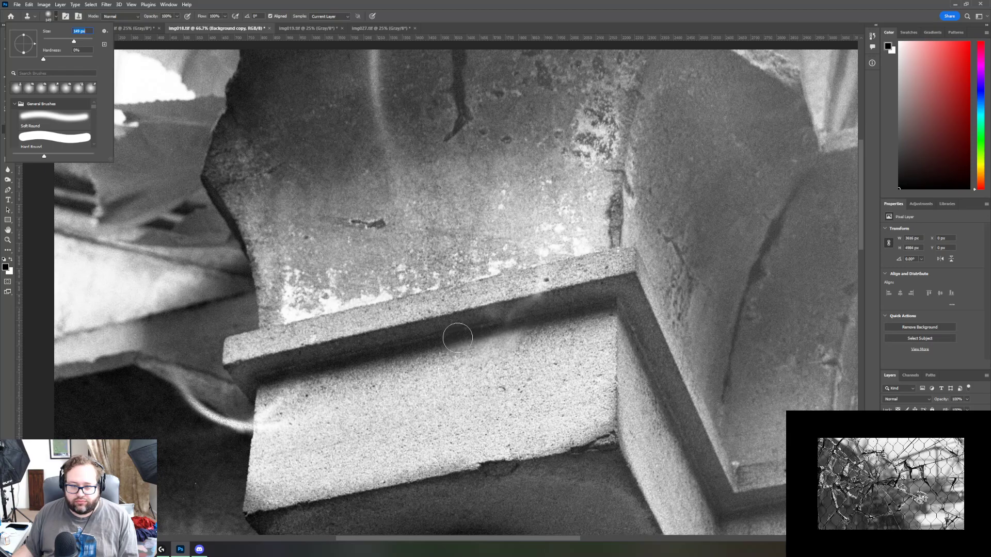
click(457, 338)
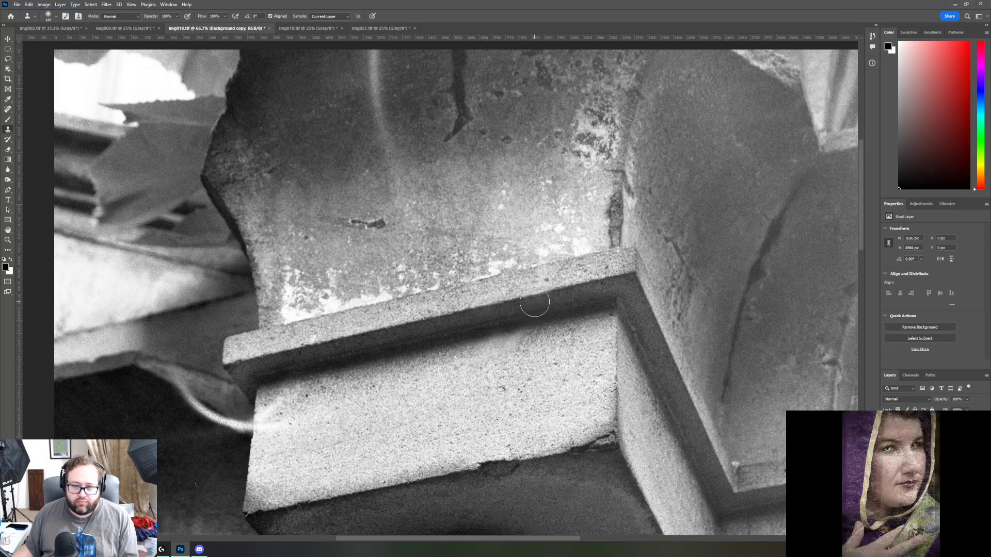
click(699, 287)
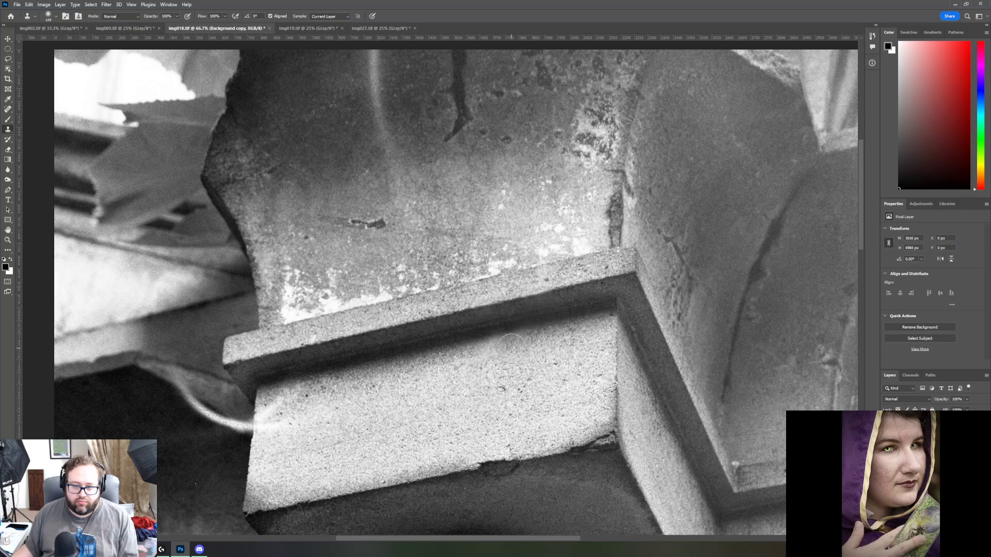
drag(511, 348, 484, 356)
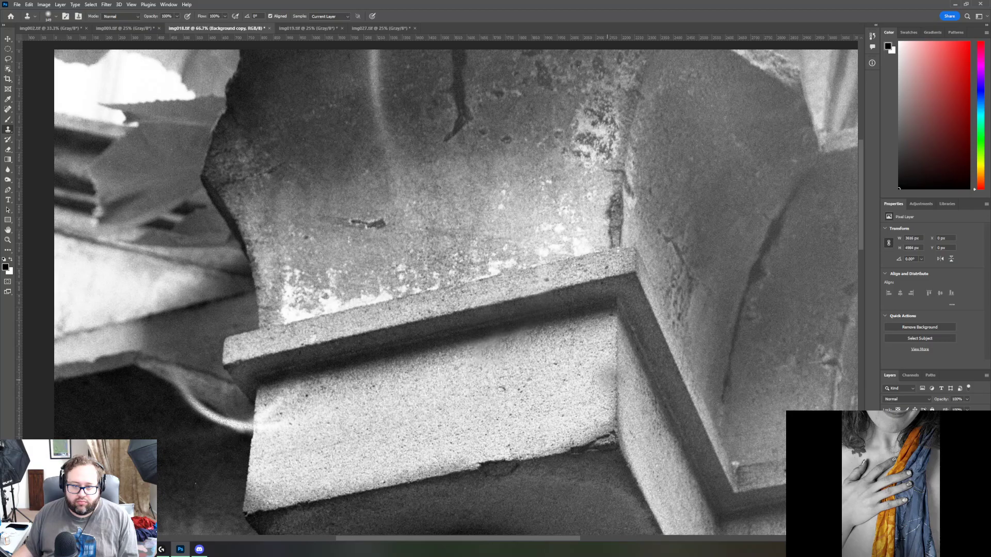
Step: Clone out the vertical light streak on the dark stone at the top of the column
scroll(568, 358, up, 1)
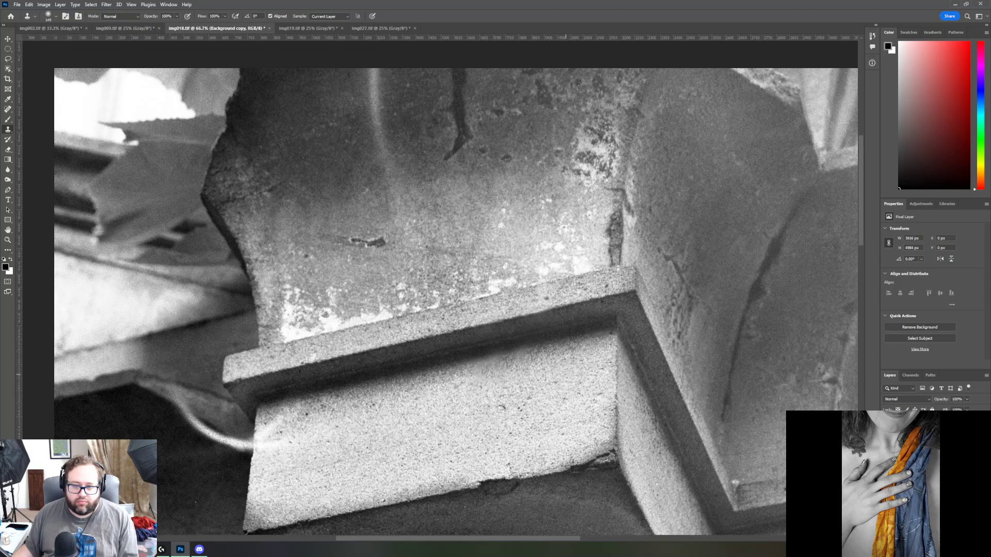
scroll(550, 374, up, 1)
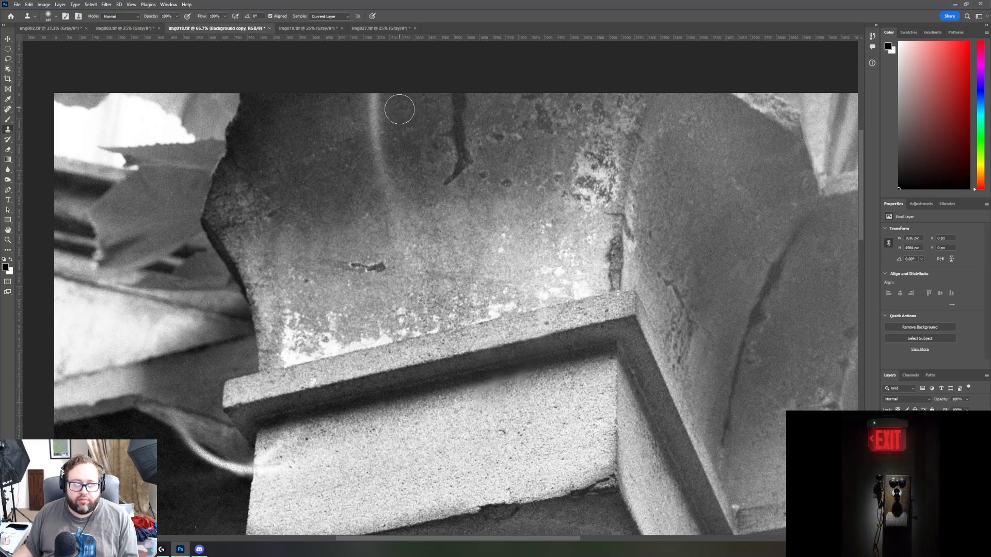
click(376, 104)
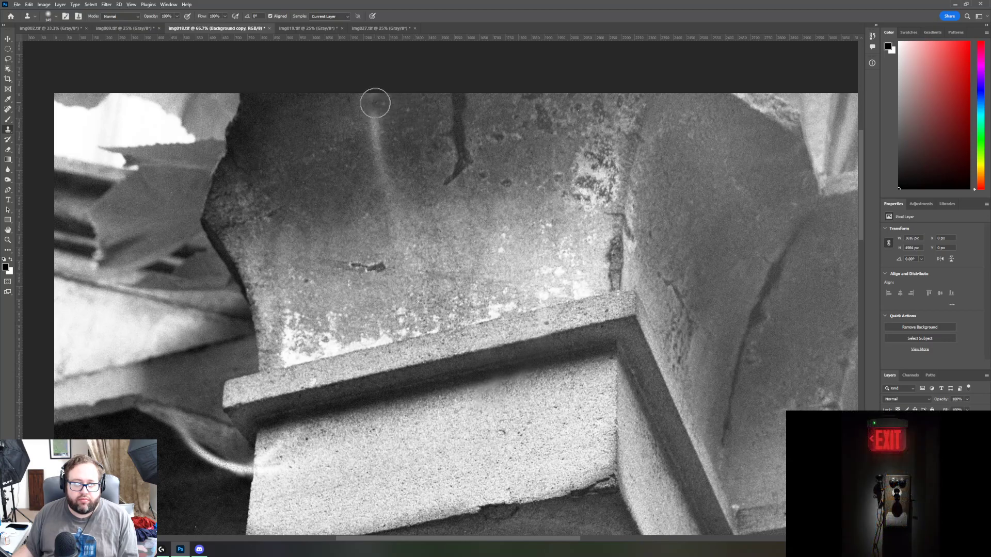
drag(374, 103, 384, 171)
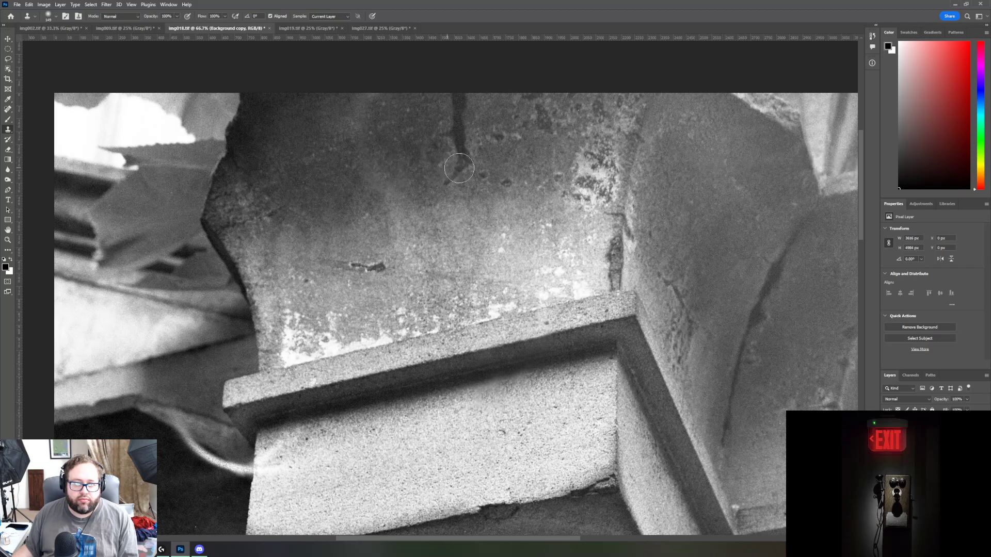
Step: Clone speckled stone over the bright end of the streak at the left corner of the block's front face
scroll(599, 322, down, 3)
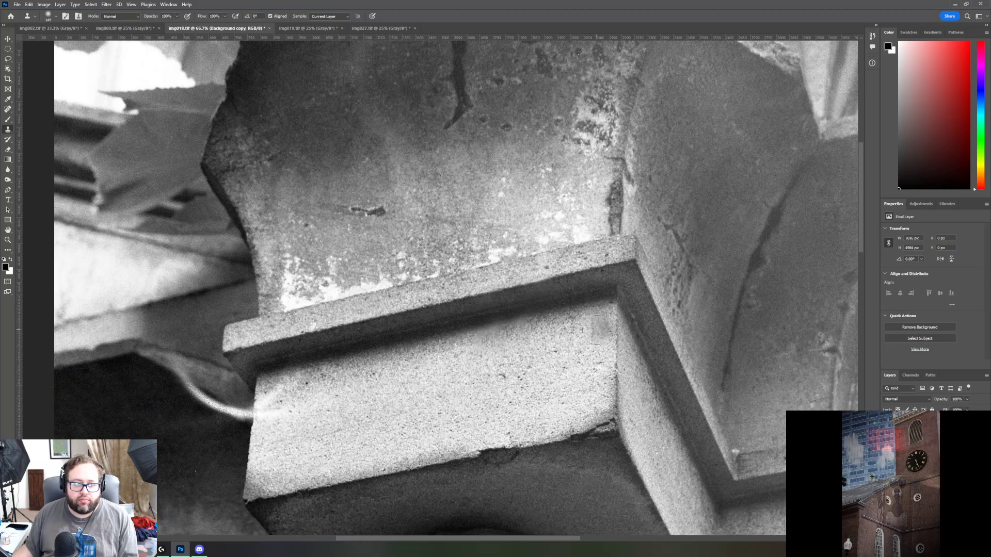
scroll(597, 330, down, 2)
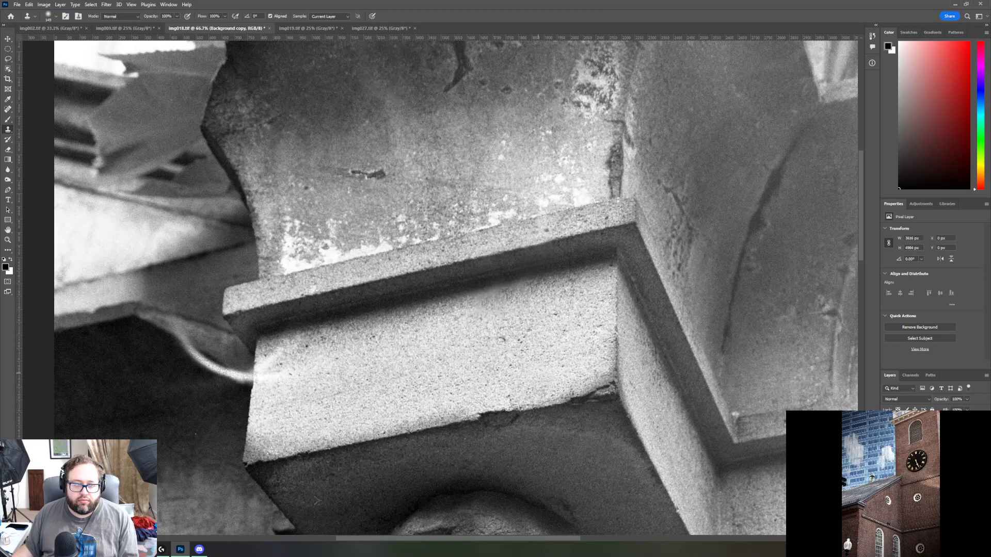
alt+click(412, 304)
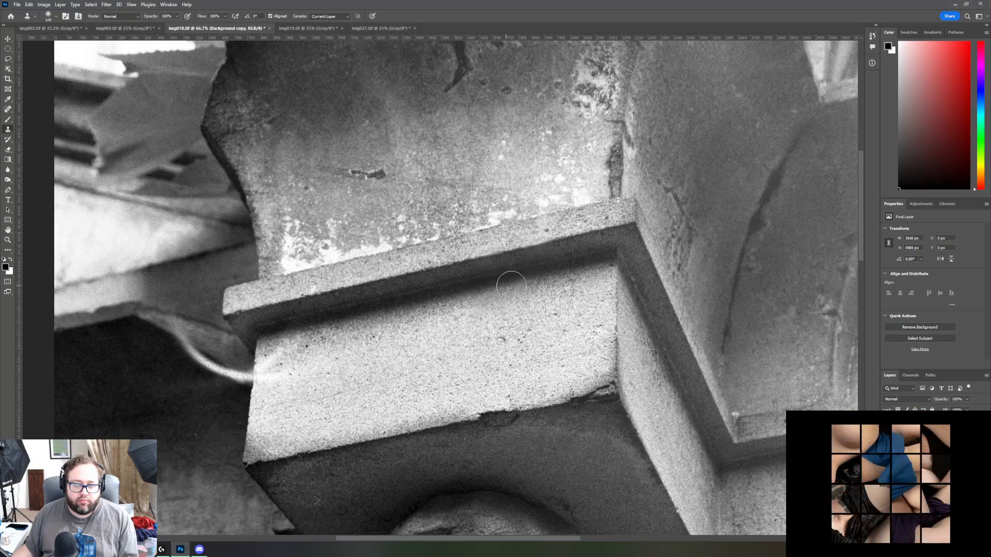
click(776, 376)
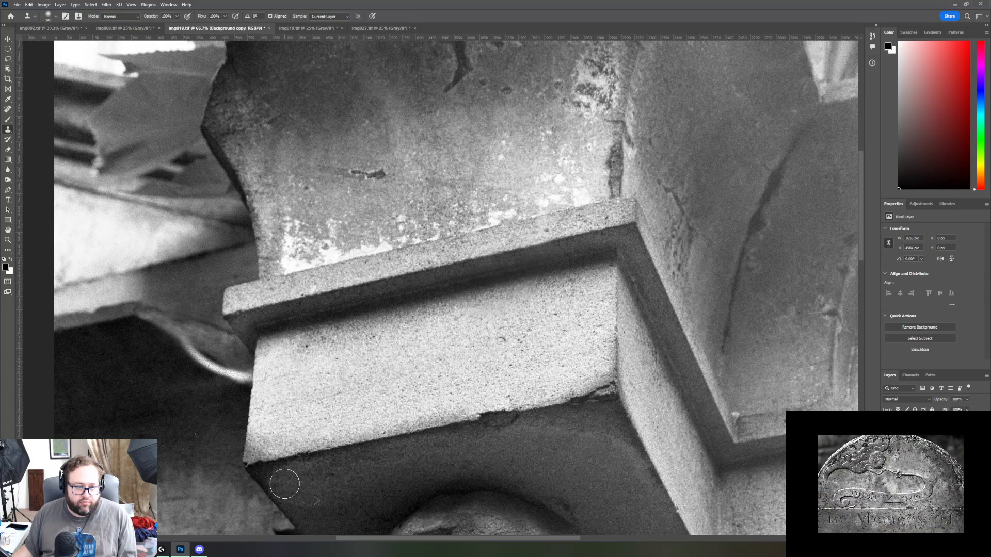
Step: Clone out the curved light streak over the dark recess beside the block's left edge, undoing unsuitable strokes
drag(234, 379, 147, 354)
key(ctrl+z)
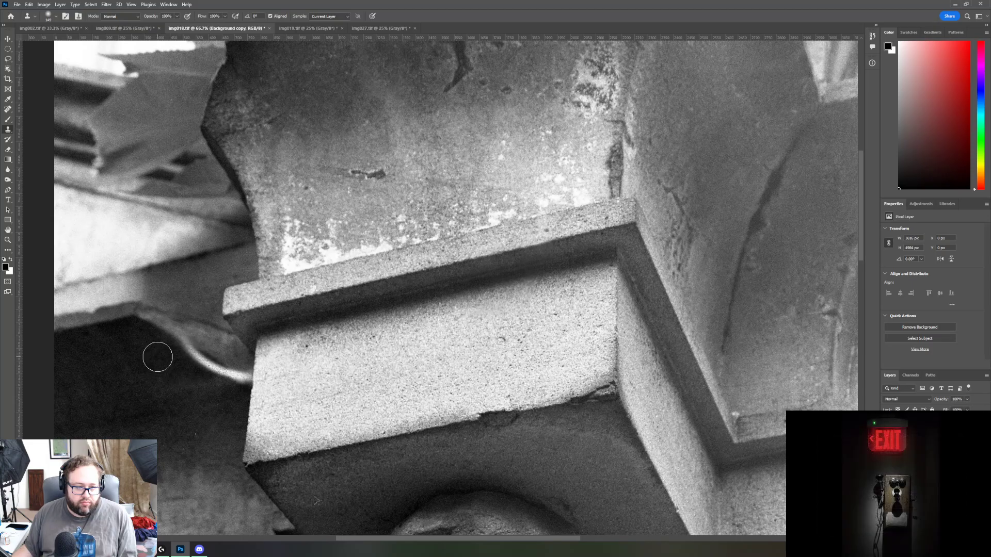
mouse_move(184, 349)
mouse_down()
mouse_move(220, 342)
mouse_move(209, 342)
mouse_up()
key(ctrl+z)
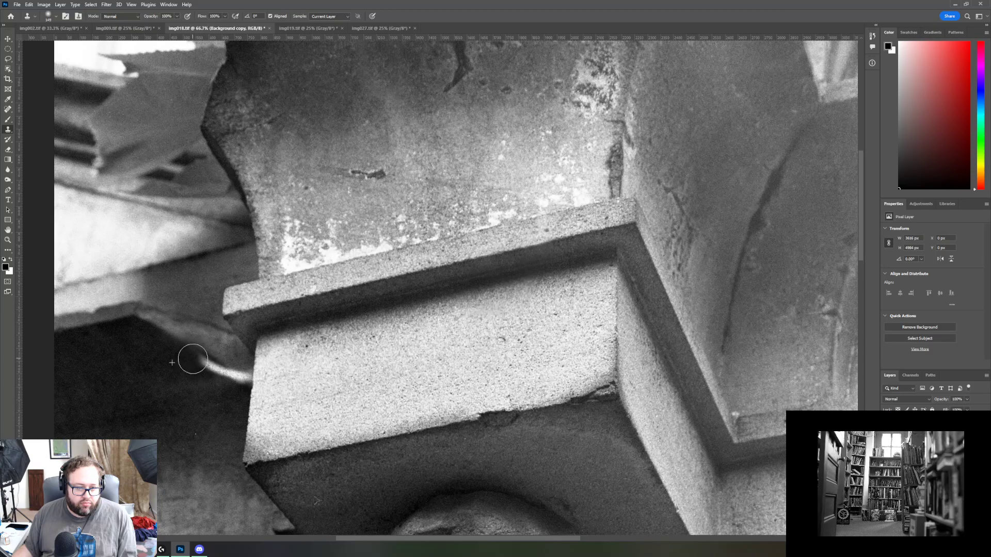
click(199, 361)
click(211, 368)
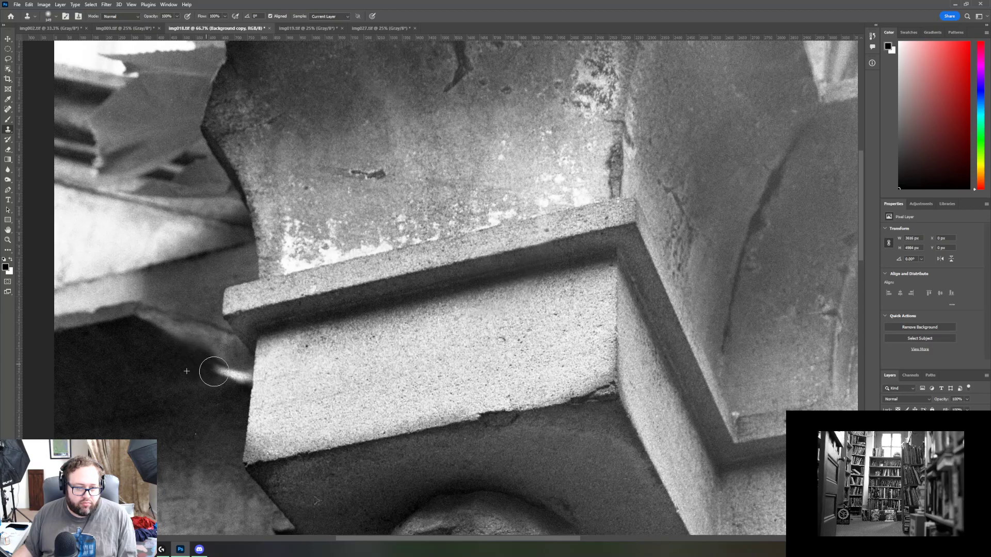
click(222, 376)
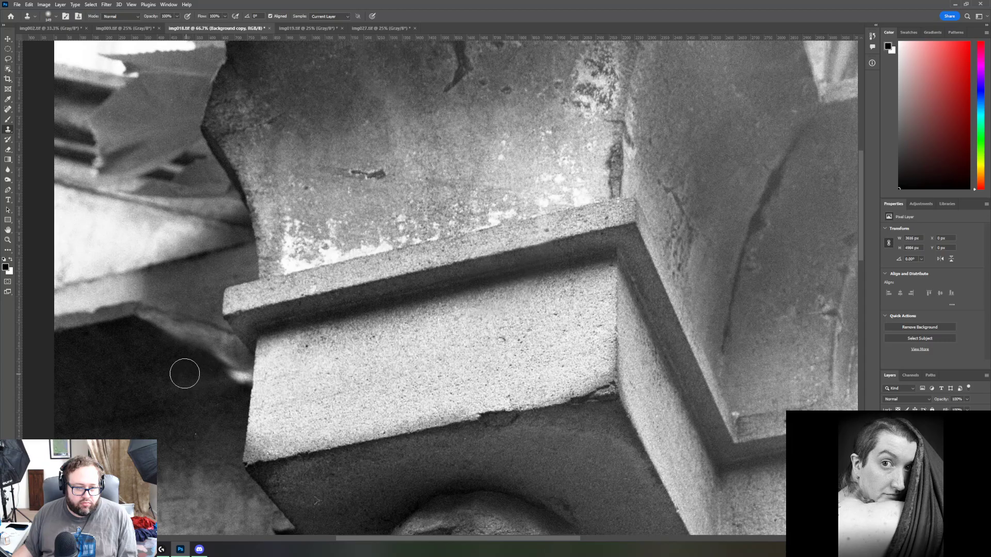
click(230, 380)
click(235, 376)
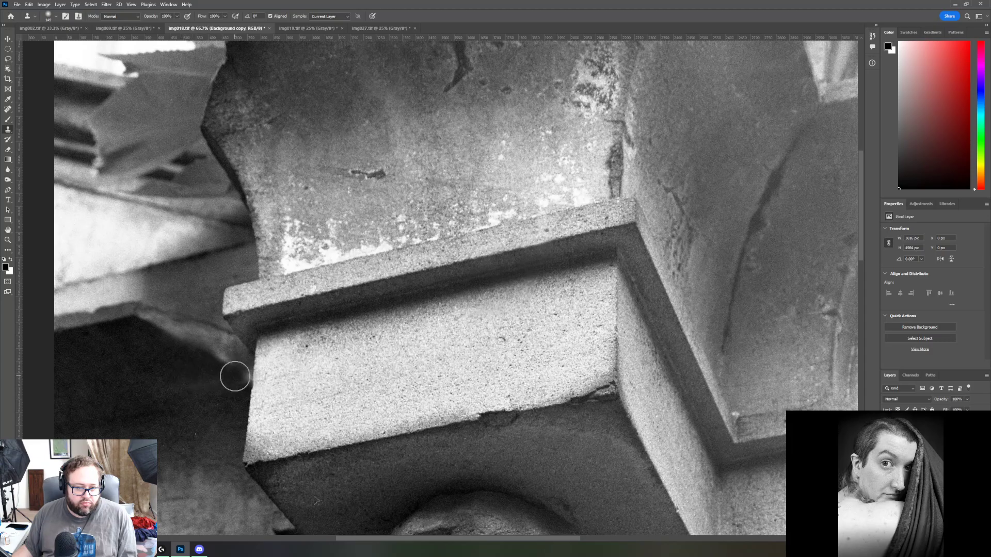
key(ctrl+z)
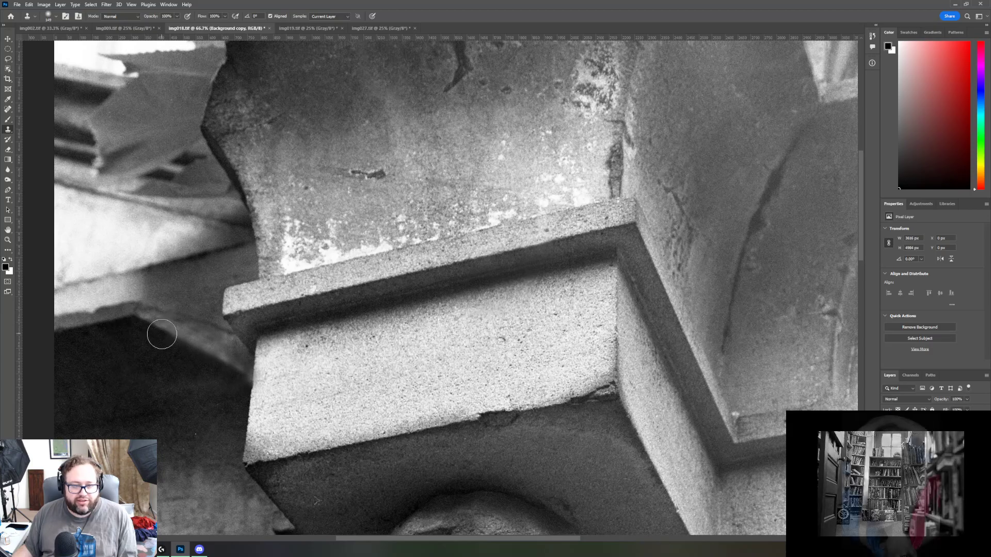
Step: Examine the retouched ledge and column close up, and the overall composition of the photo
click(8, 240)
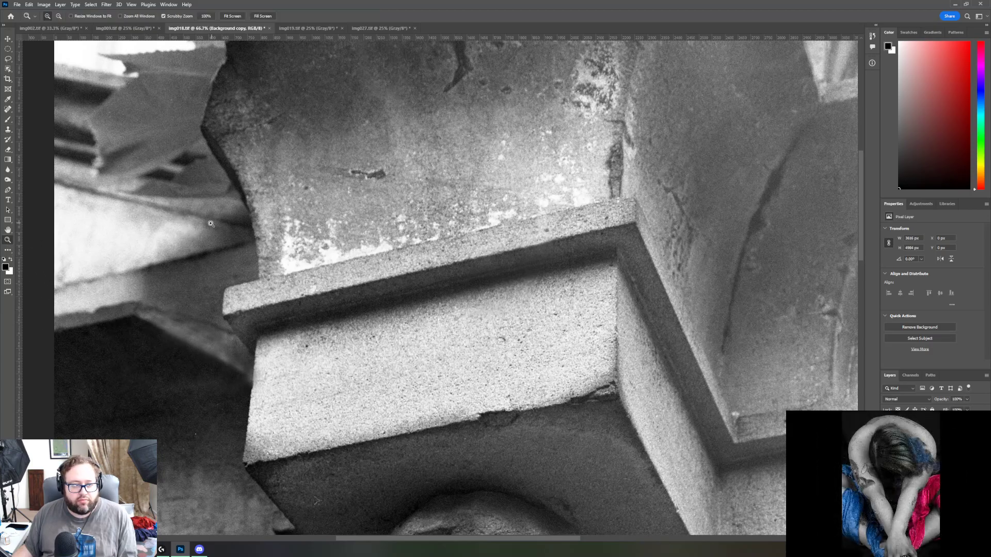
click(212, 222)
click(59, 16)
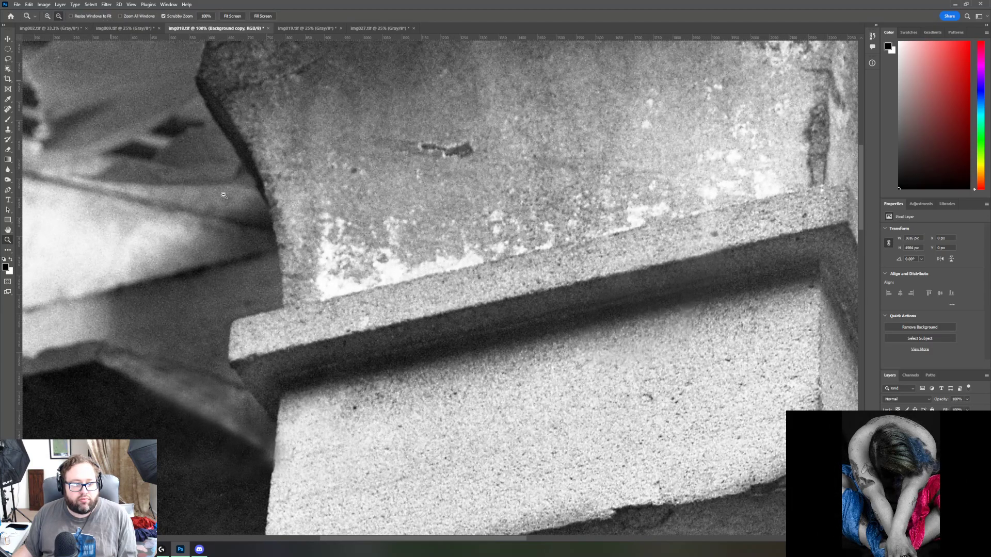
click(288, 267)
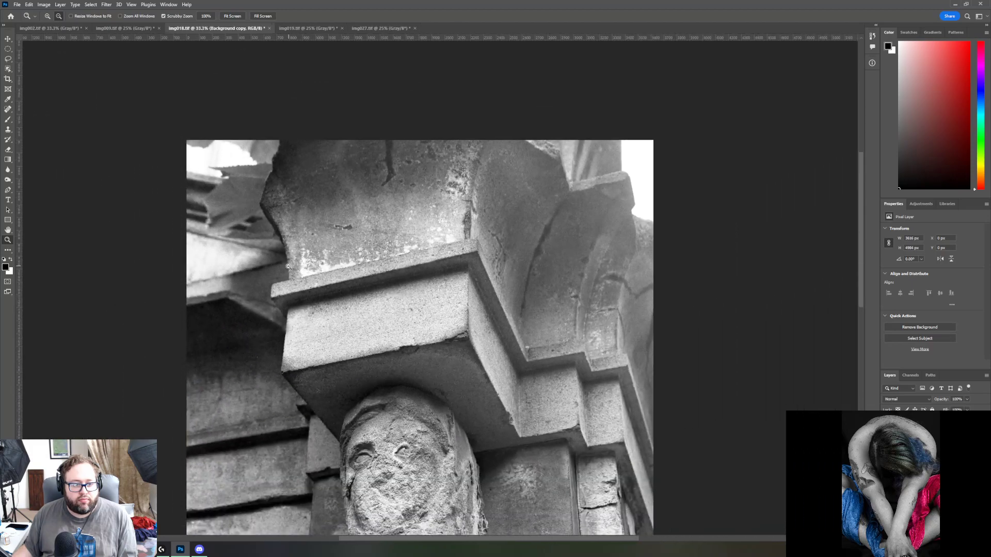
click(288, 267)
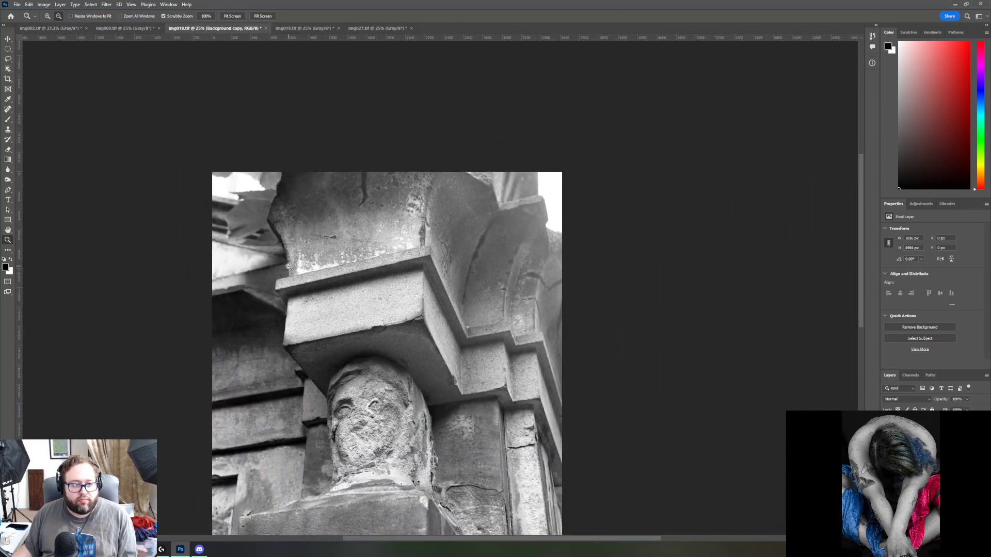
click(289, 266)
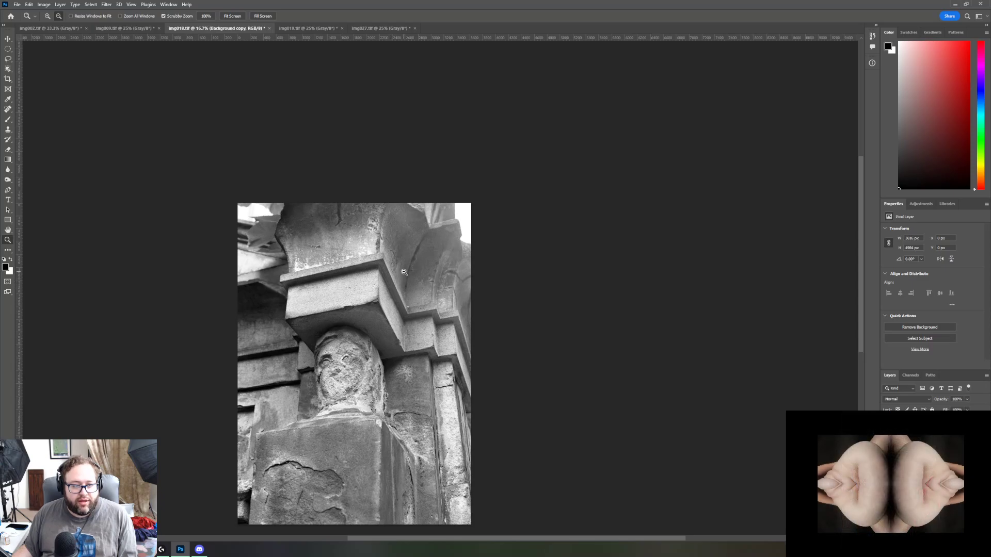
click(242, 17)
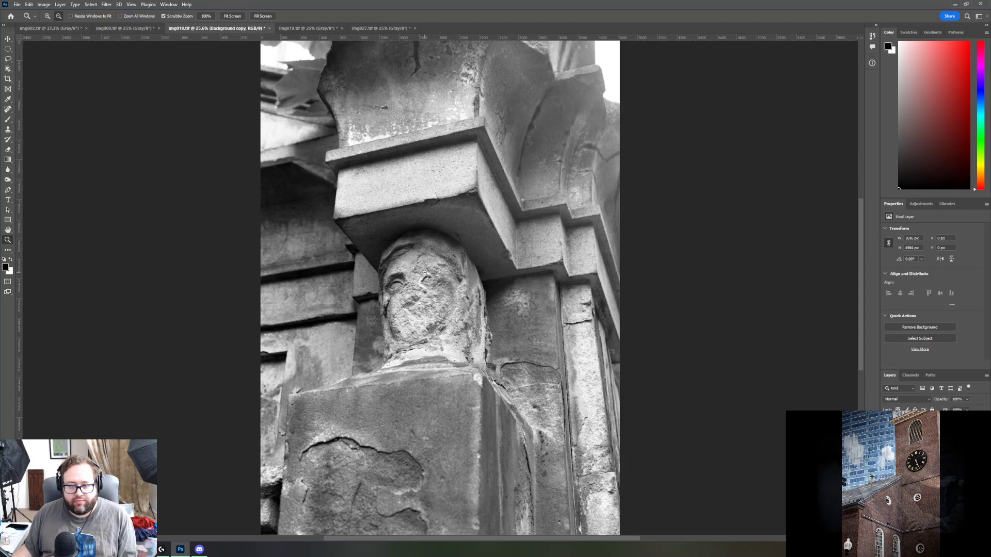
scroll(163, 218, up, 1)
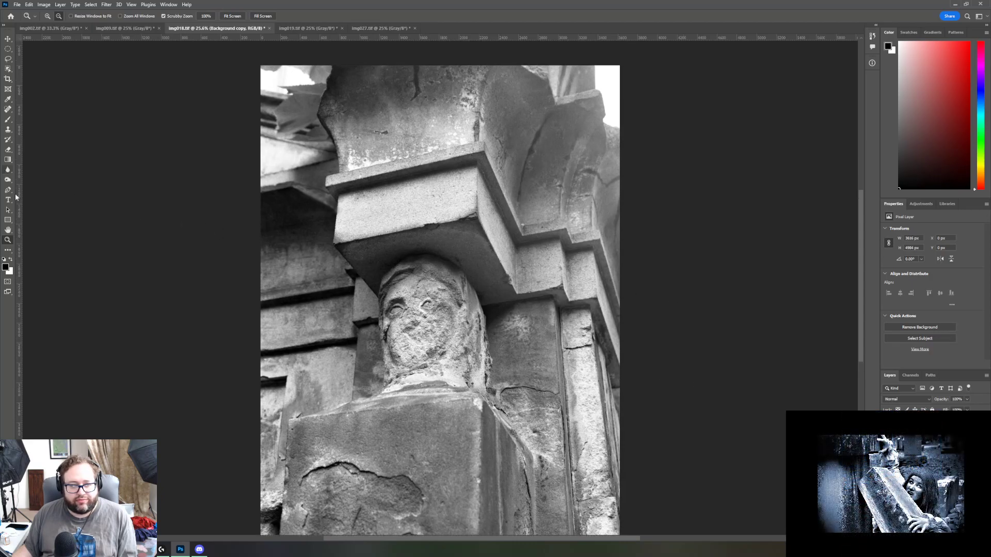
Step: Darken all four corners of the photo with black-to-transparent linear gradients running diagonally inward
click(7, 160)
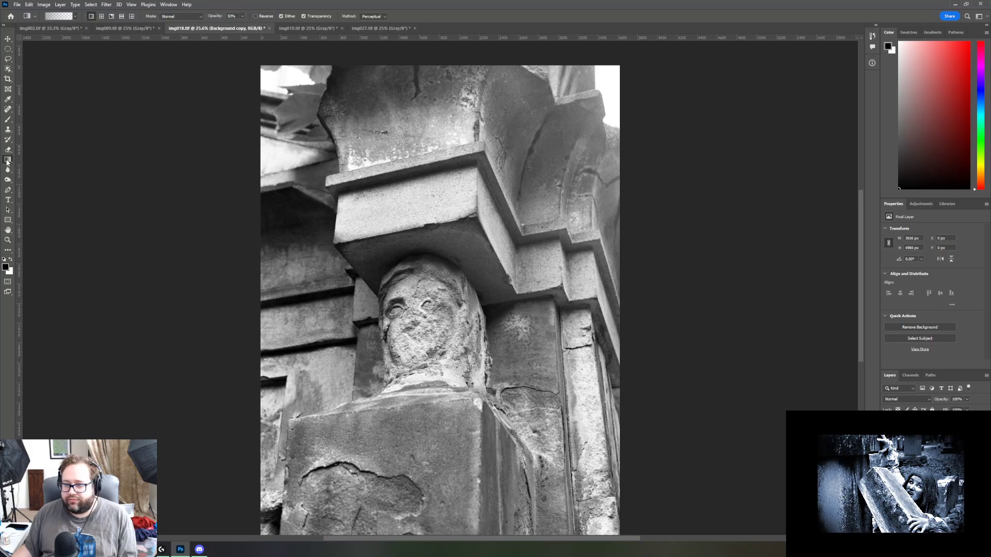
drag(252, 63, 370, 166)
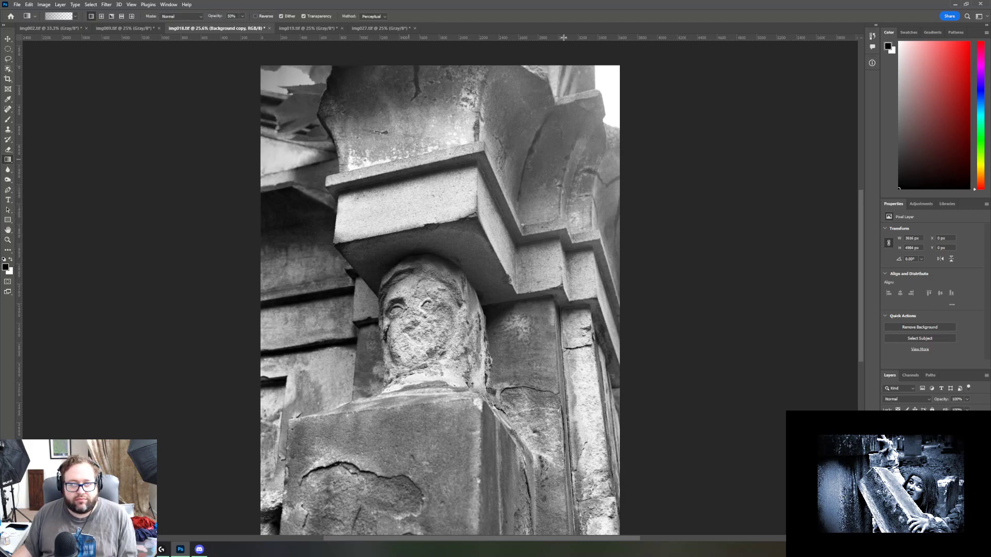
drag(622, 58, 516, 153)
scroll(696, 254, down, 3)
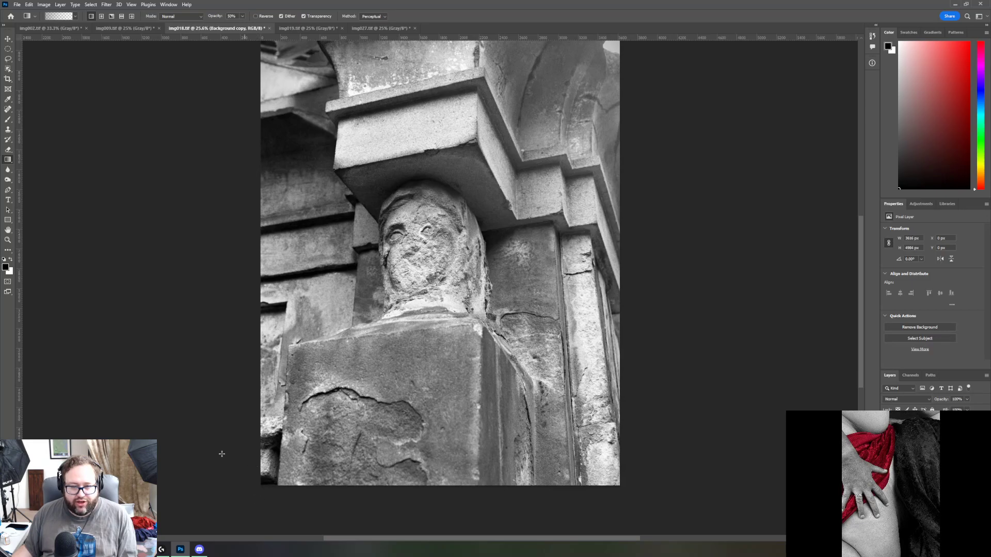
scroll(206, 459, up, 3)
scroll(162, 467, down, 2)
scroll(161, 478, down, 1)
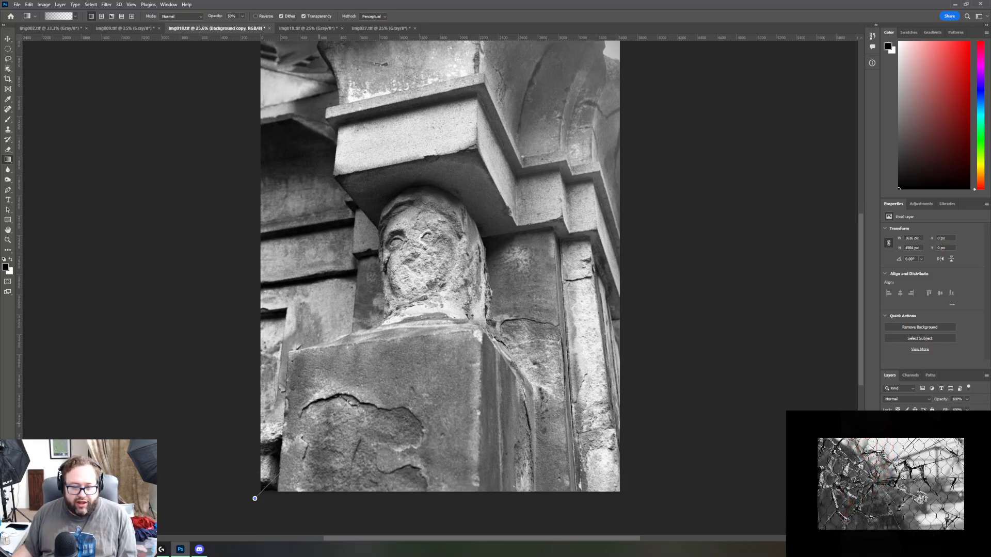
drag(629, 504, 628, 502)
Step: Darken the left and right edges of the photo with horizontal black-to-transparent gradients
scroll(188, 297, up, 3)
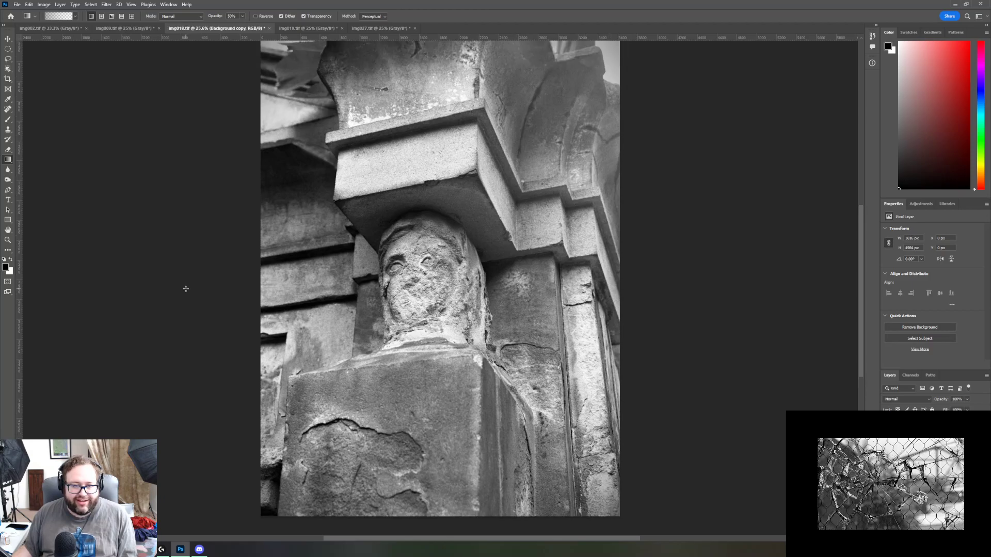
scroll(185, 288, up, 3)
drag(234, 270, 338, 271)
drag(630, 265, 540, 267)
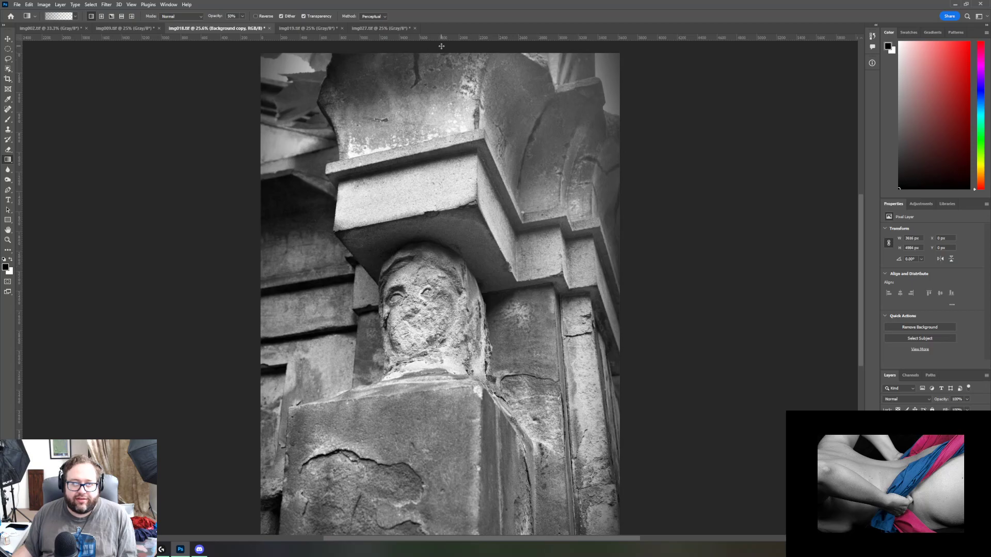
Step: Darken the photo's top and bottom edges with vertical black-to-transparent gradients, adding a second pass along the top
drag(439, 77, 441, 85)
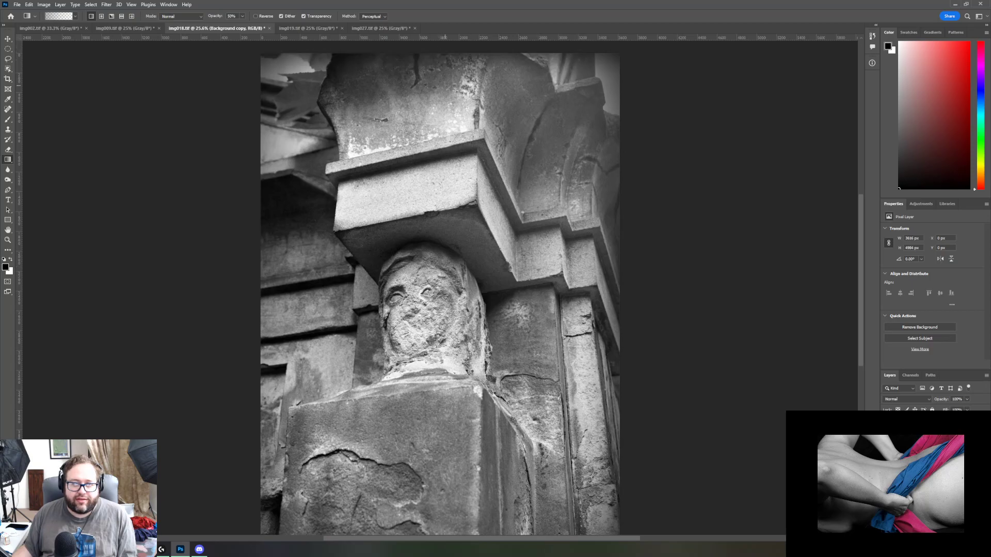
scroll(459, 299, down, 2)
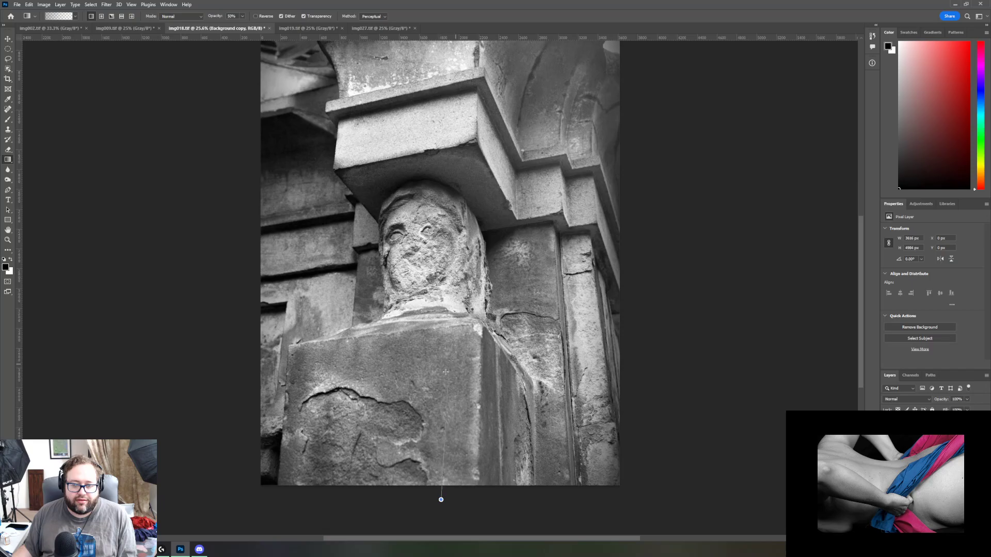
drag(445, 390, 441, 390)
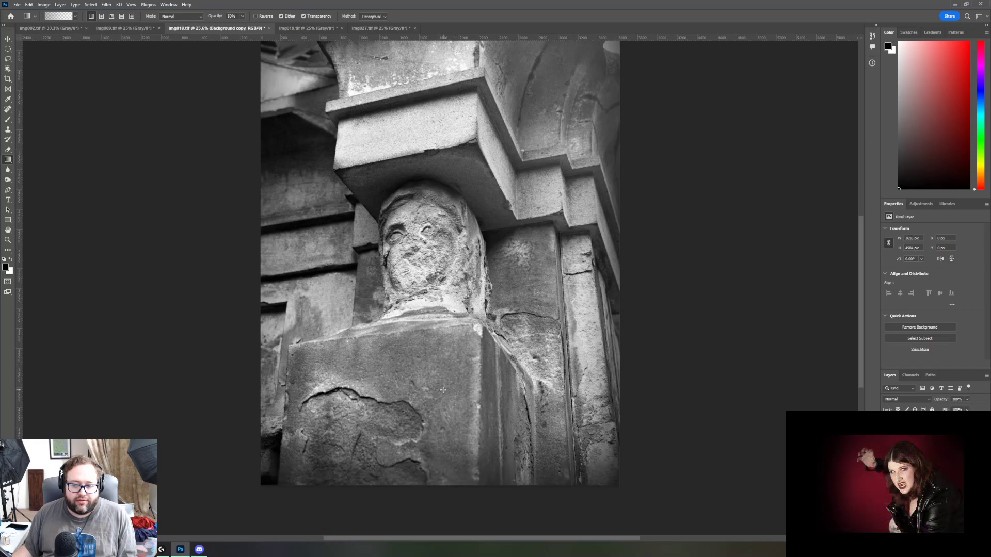
scroll(441, 406, up, 2)
scroll(440, 405, up, 1)
drag(434, 49, 436, 96)
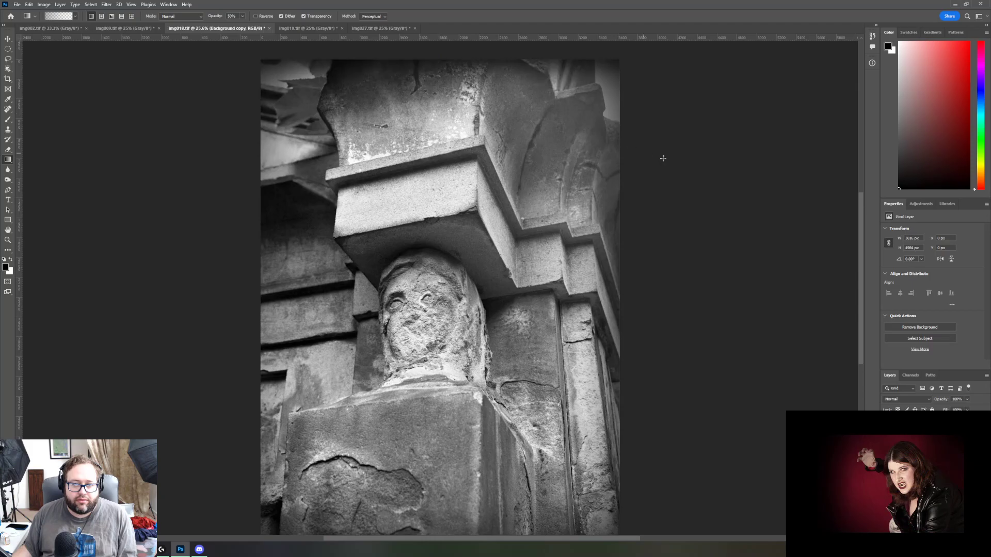
Step: Examine the vignette around the edges and corners of the whole photo
scroll(657, 154, down, 2)
scroll(219, 272, up, 1)
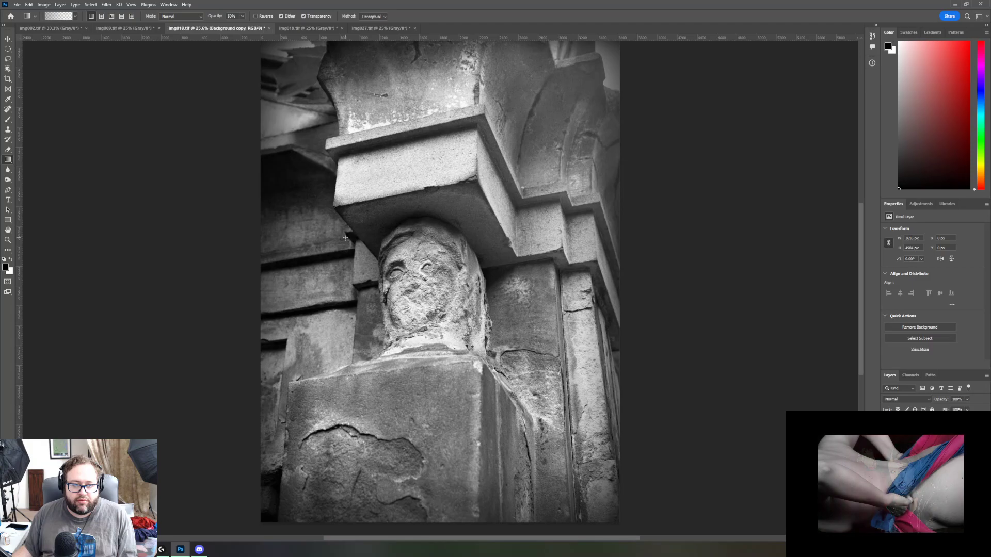
scroll(637, 256, up, 1)
scroll(671, 276, down, 1)
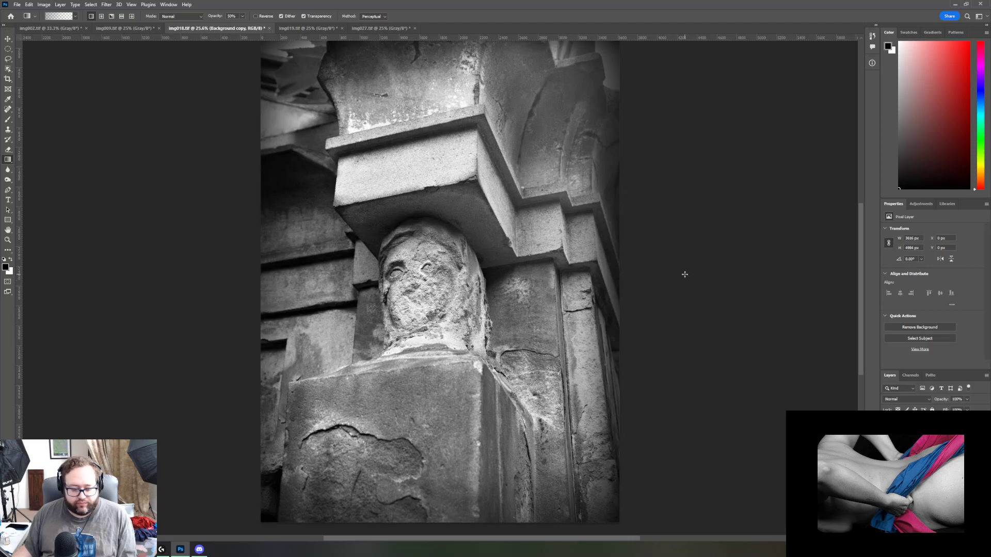
scroll(685, 274, up, 1)
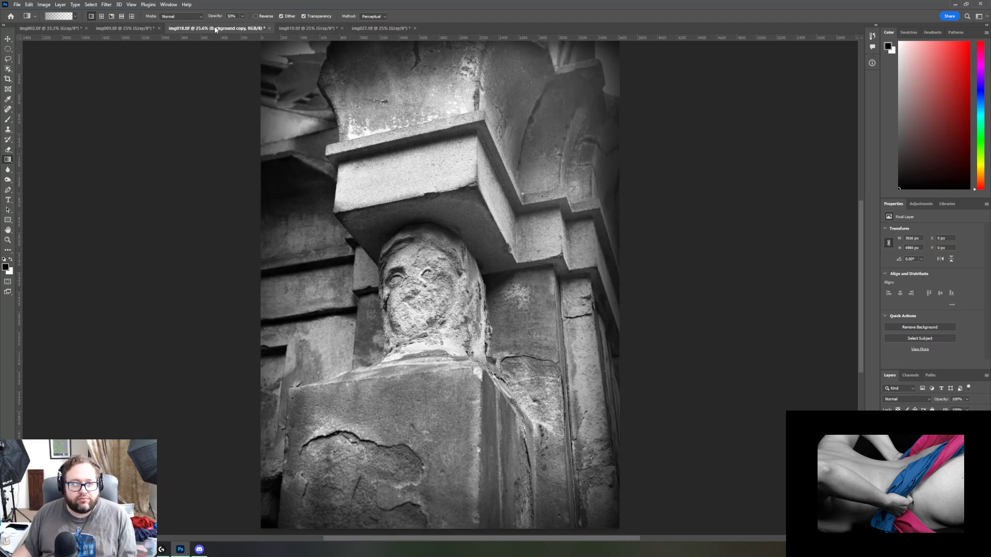
key(z)
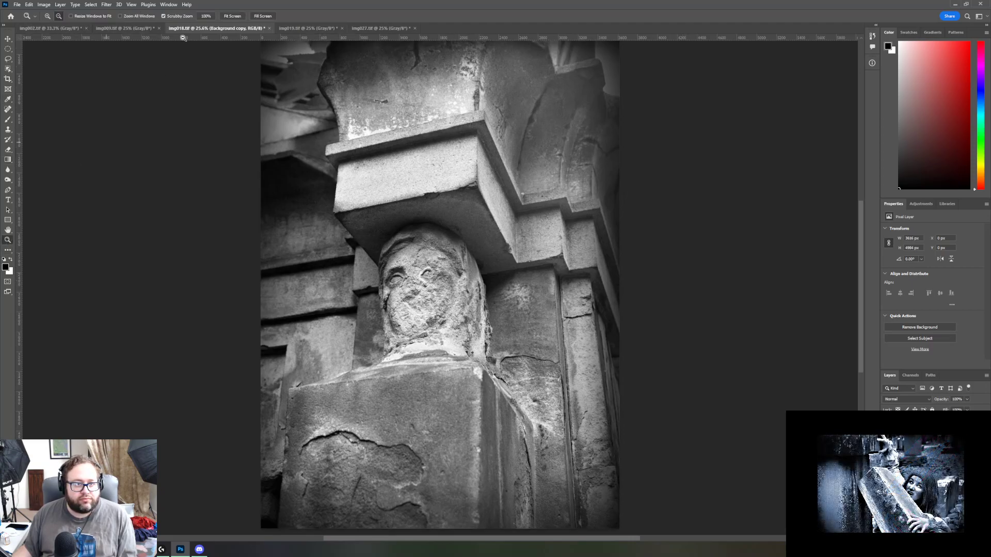
click(229, 16)
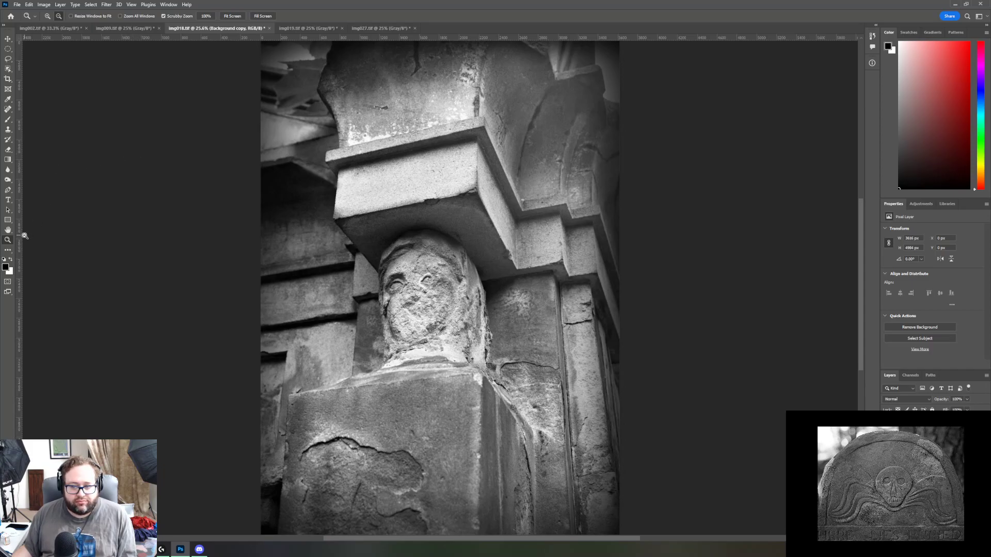
Step: Add a Brightness/Contrast adjustment layer with contrast 27 and compare the photo with and without it
click(935, 425)
drag(962, 269, 950, 269)
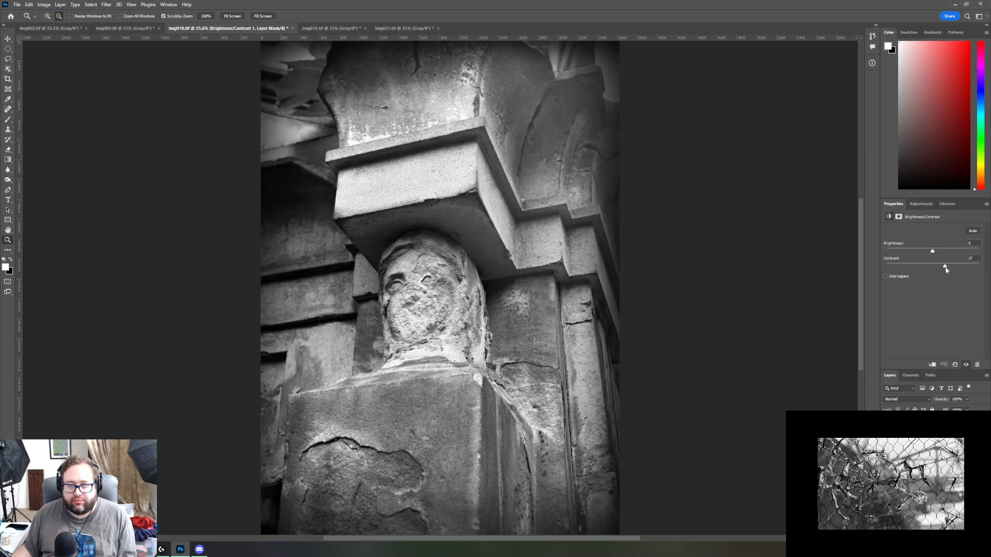
mouse_move(948, 267)
mouse_down()
mouse_move(960, 265)
mouse_move(941, 267)
mouse_up()
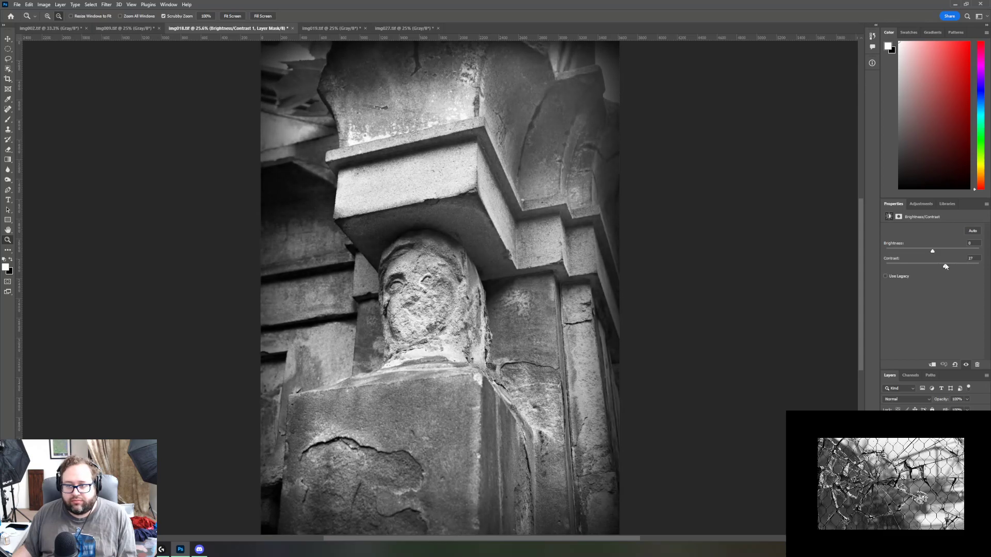
click(966, 365)
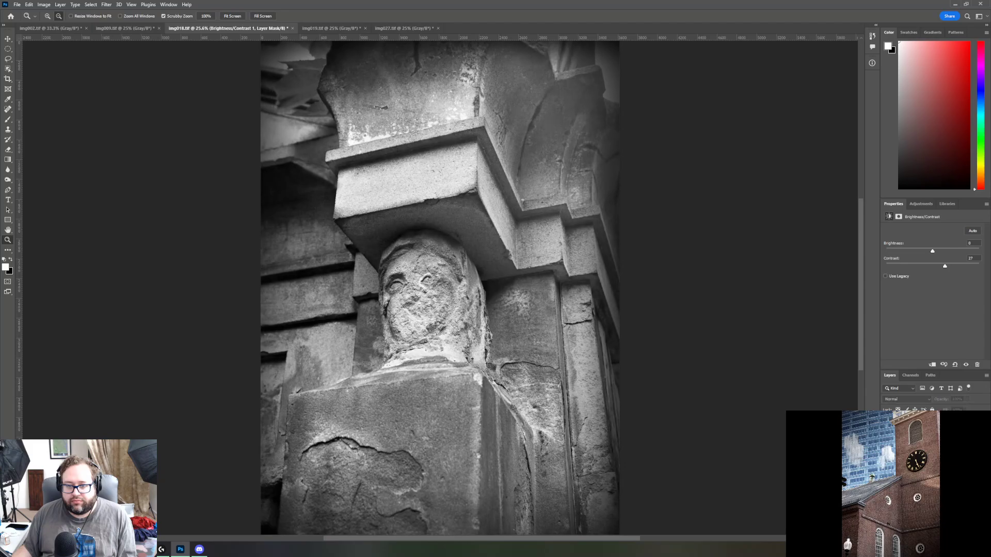
click(966, 364)
scroll(659, 304, down, 1)
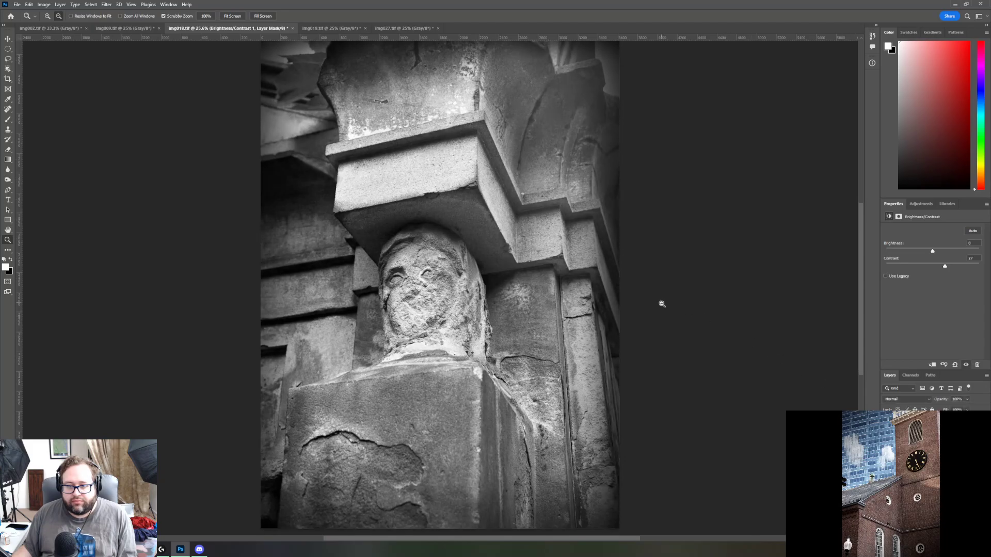
scroll(658, 305, up, 2)
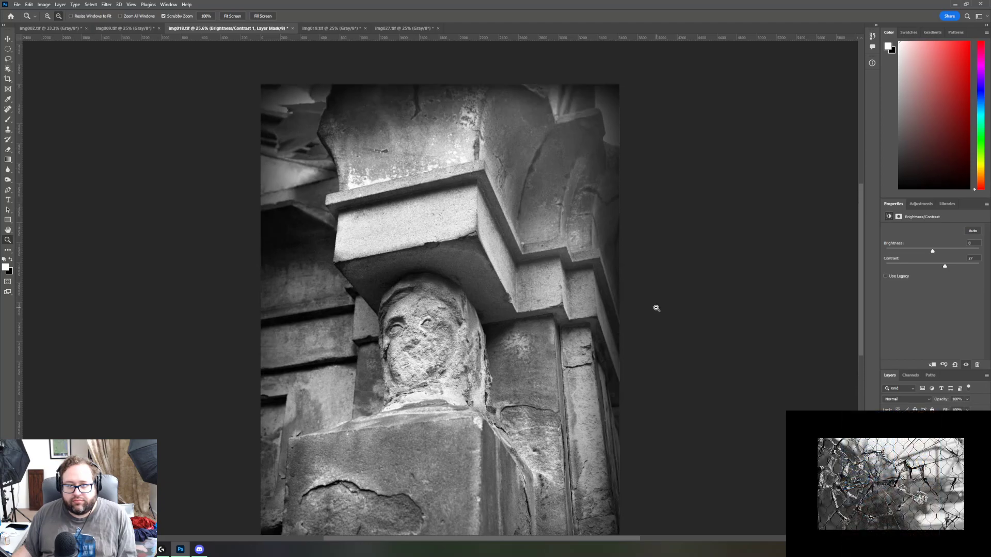
scroll(656, 309, down, 1)
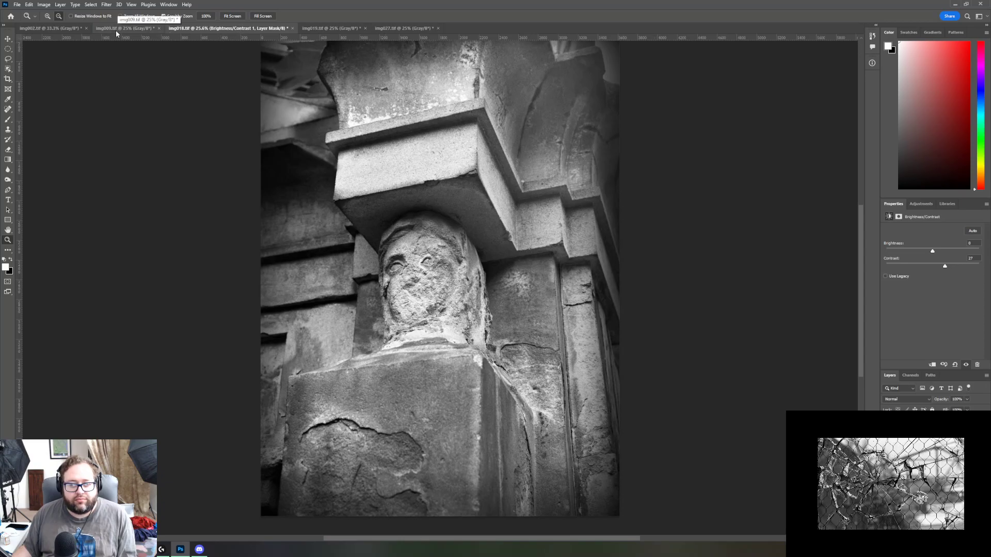
Step: Save the photo as the TIFF file 018.tif without image compression, keeping the layers with RLE compression
click(20, 8)
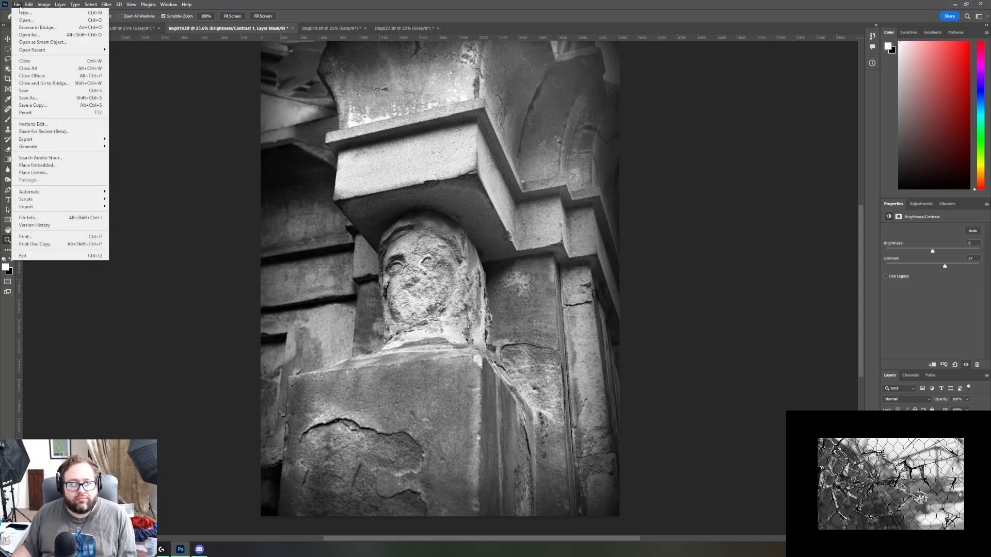
click(23, 96)
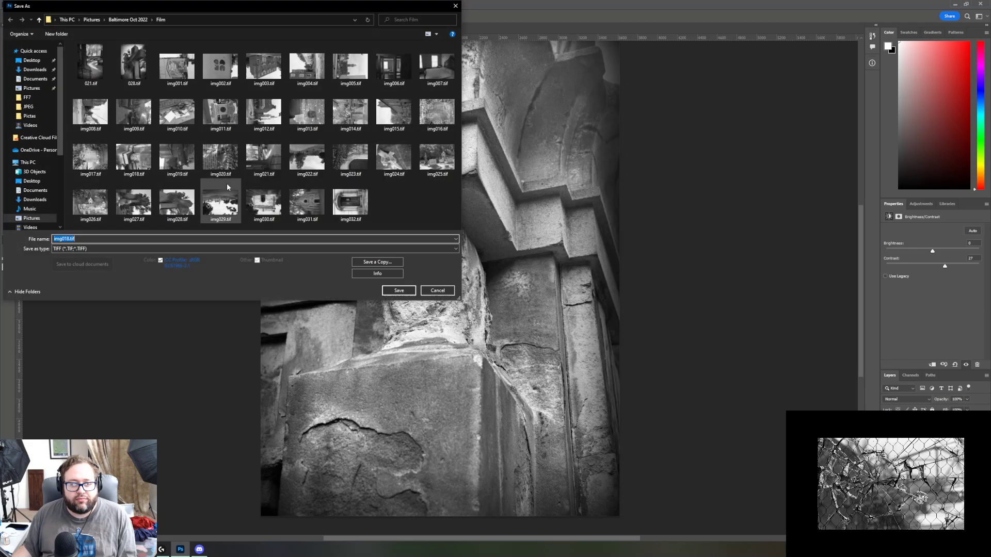
click(62, 238)
key(BackSpace)
key(Return)
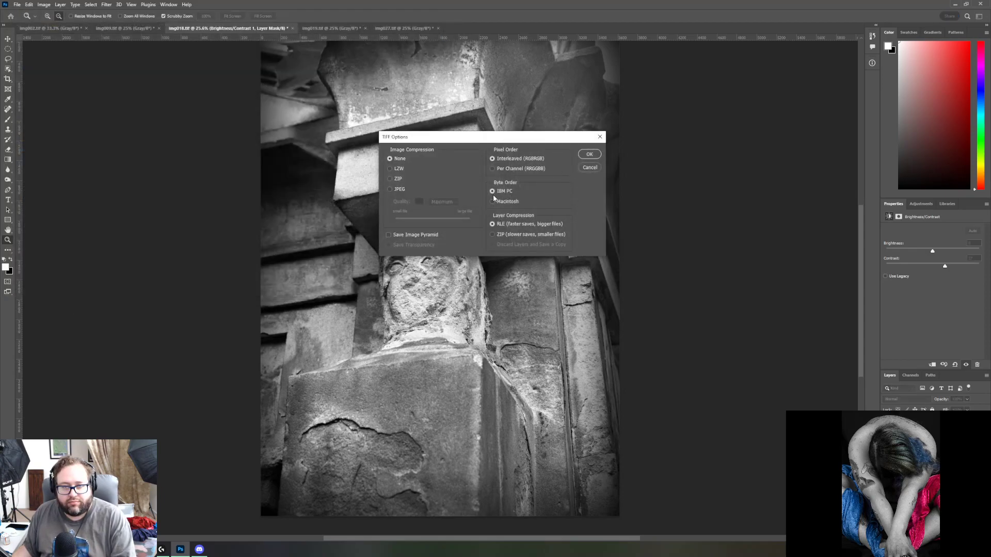
click(588, 155)
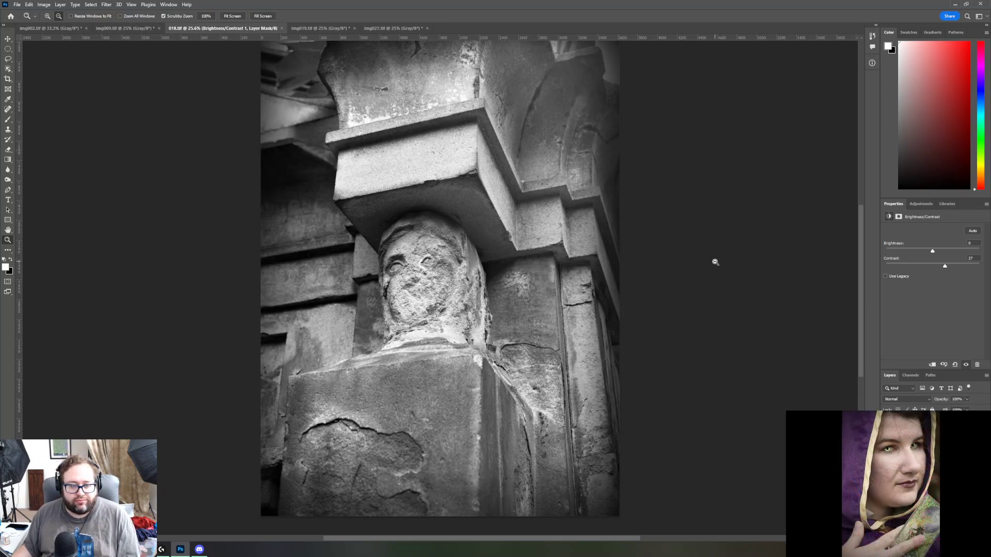
Step: Close 018.tif, look over img002.tif, and bring up img009.tif for editing
click(280, 28)
click(120, 29)
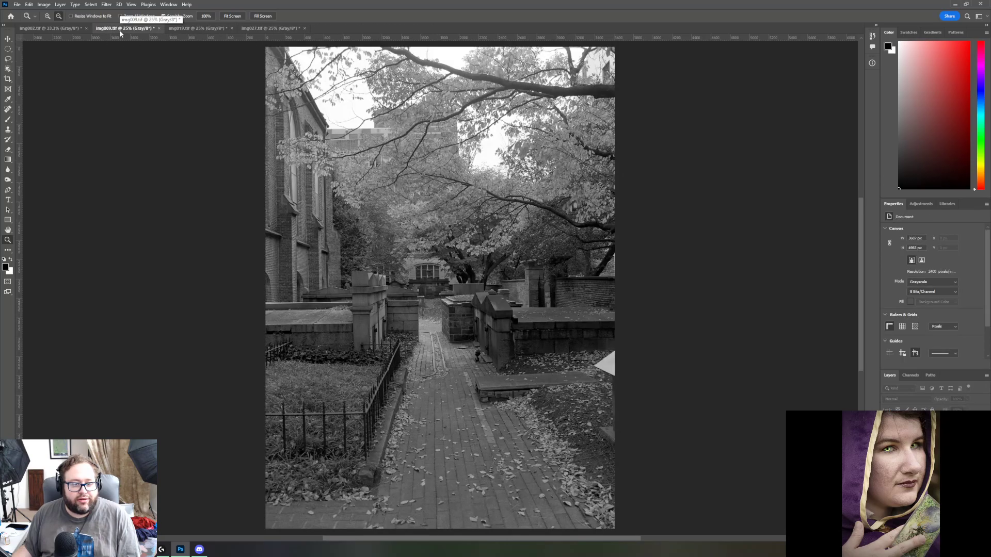
click(54, 29)
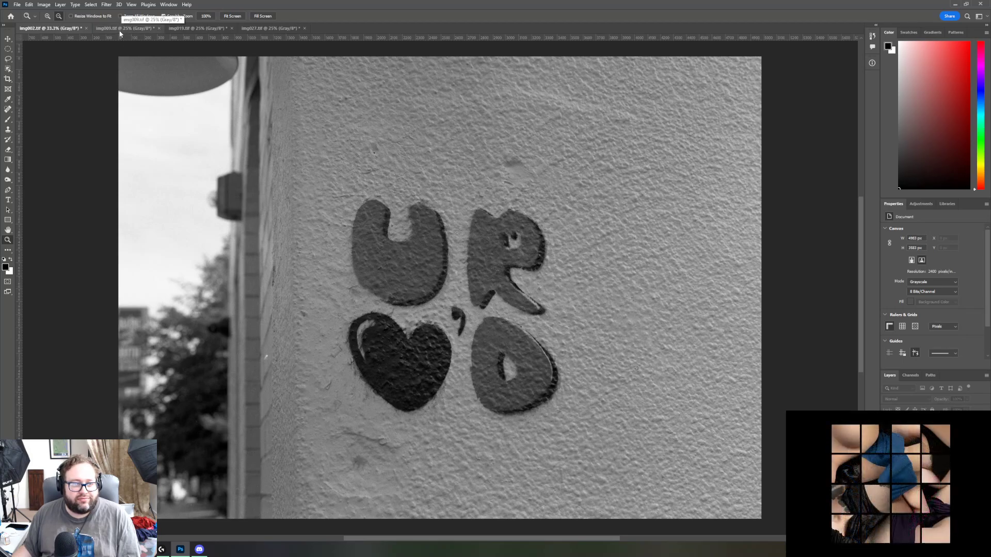
click(120, 31)
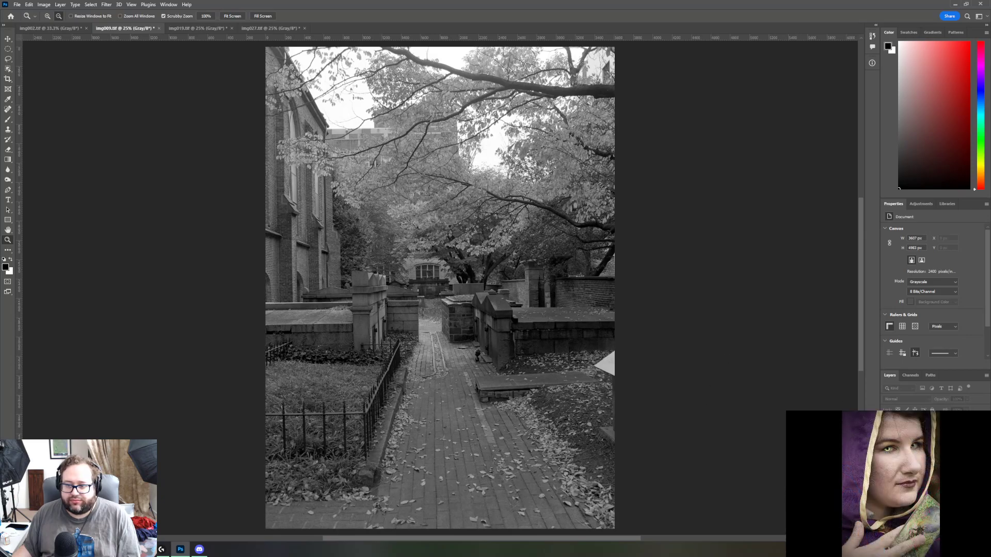
Step: Convert img009.tif from grayscale to RGB Color and duplicate its background layer
click(43, 4)
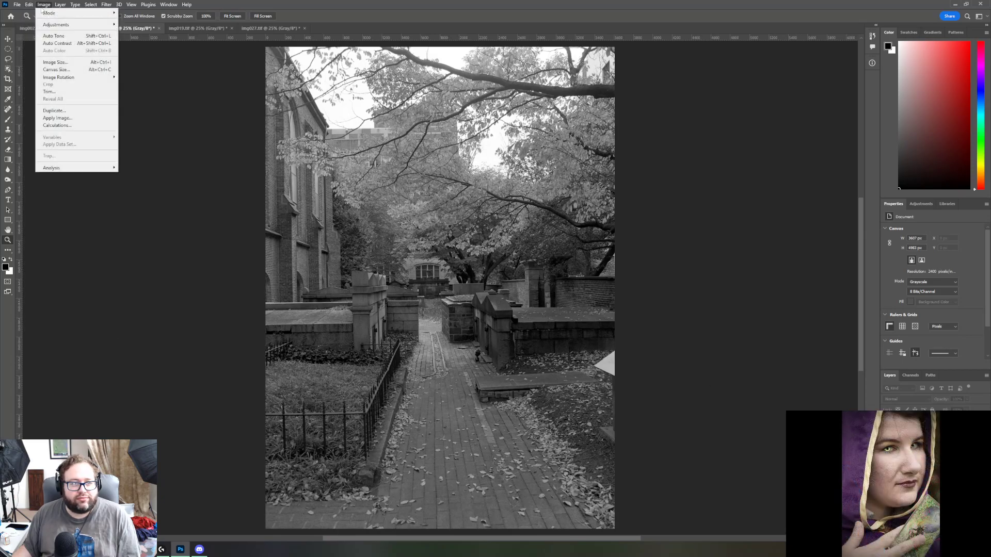
mouse_move(92, 14)
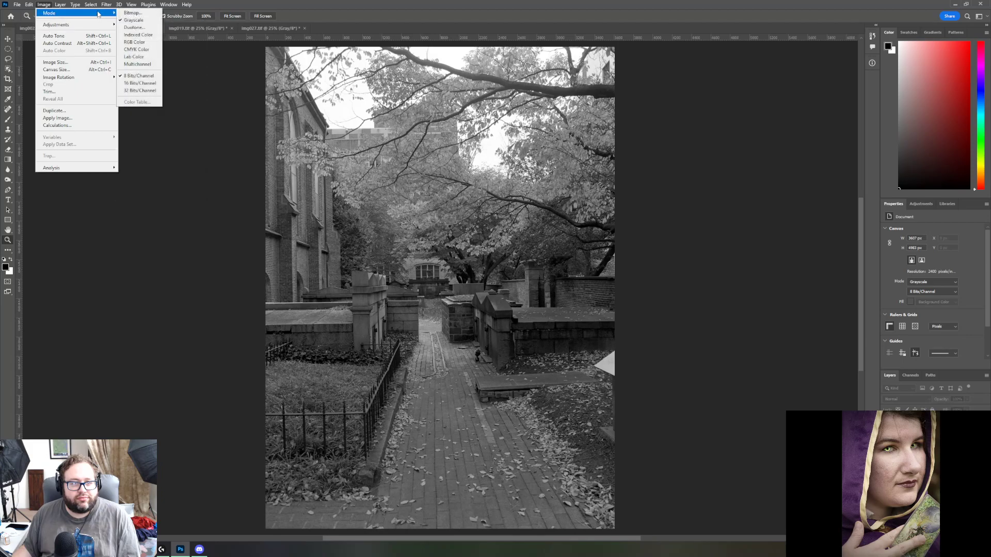
click(135, 42)
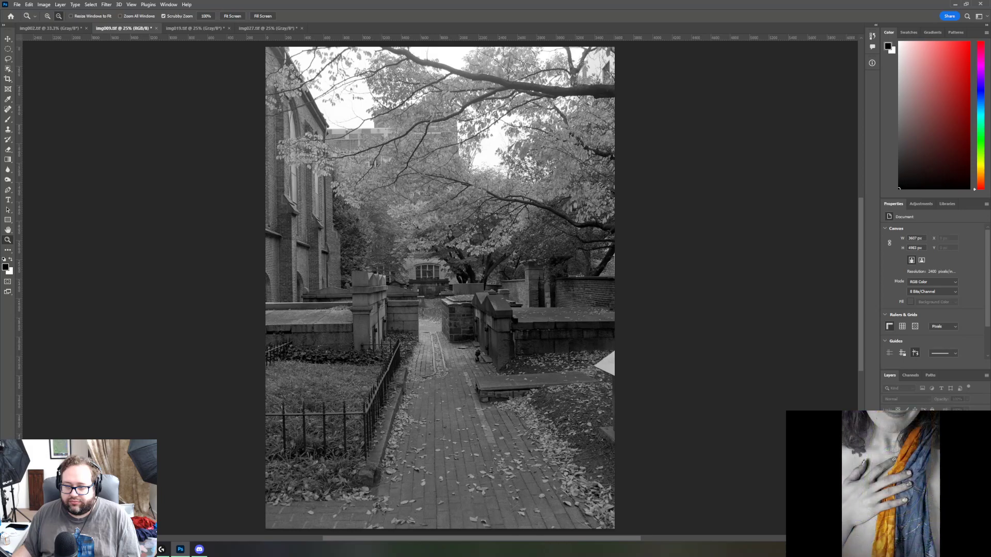
click(814, 360)
click(558, 166)
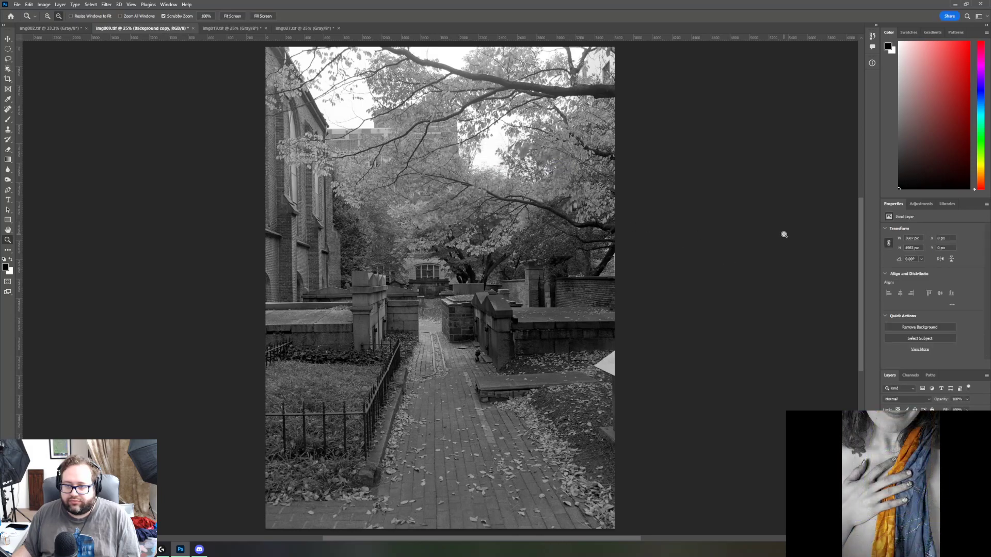
Step: Add a Curves adjustment layer with its white point at input 255 and its black point at input 0
click(923, 207)
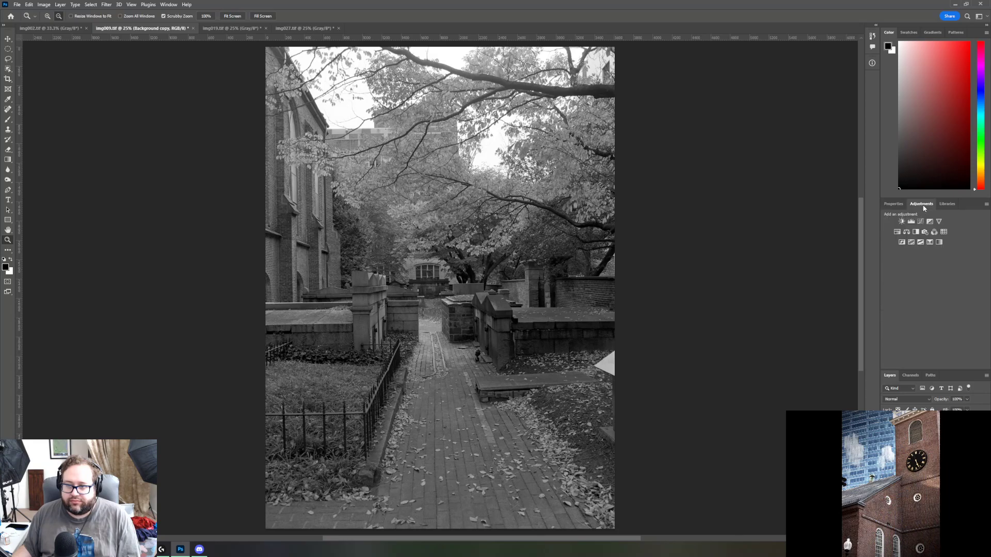
click(920, 222)
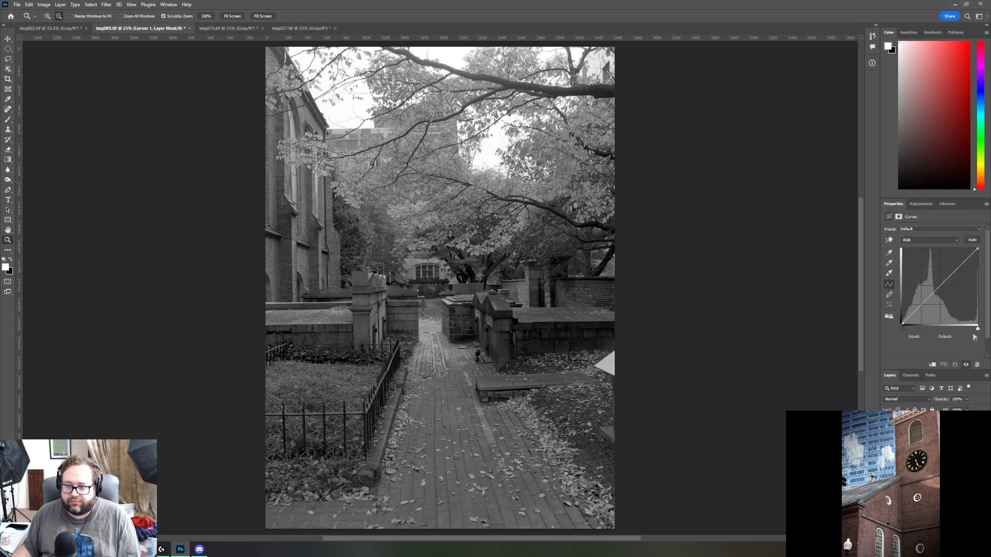
mouse_move(977, 329)
mouse_down()
mouse_move(955, 328)
mouse_move(977, 328)
mouse_up()
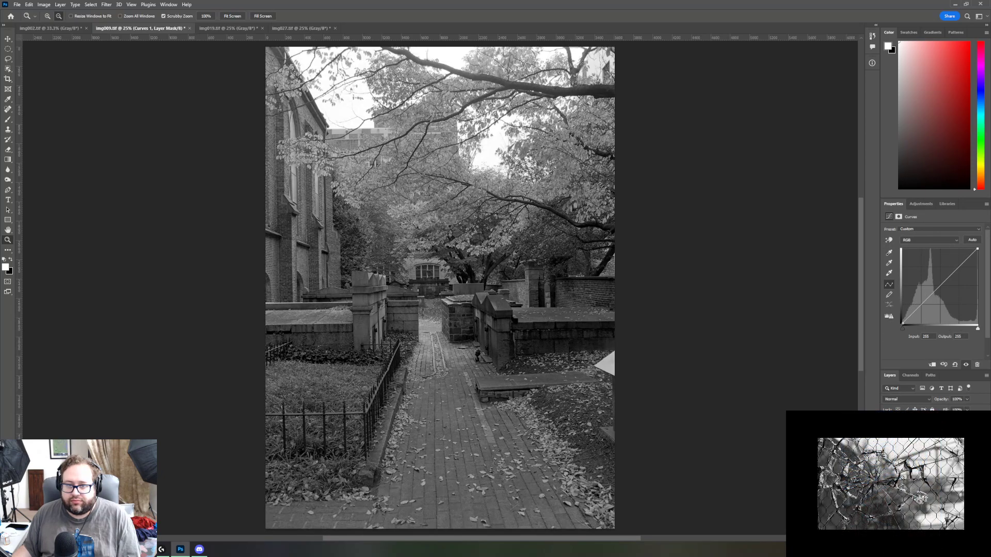
mouse_move(902, 328)
mouse_down()
mouse_move(914, 329)
mouse_move(903, 328)
mouse_up()
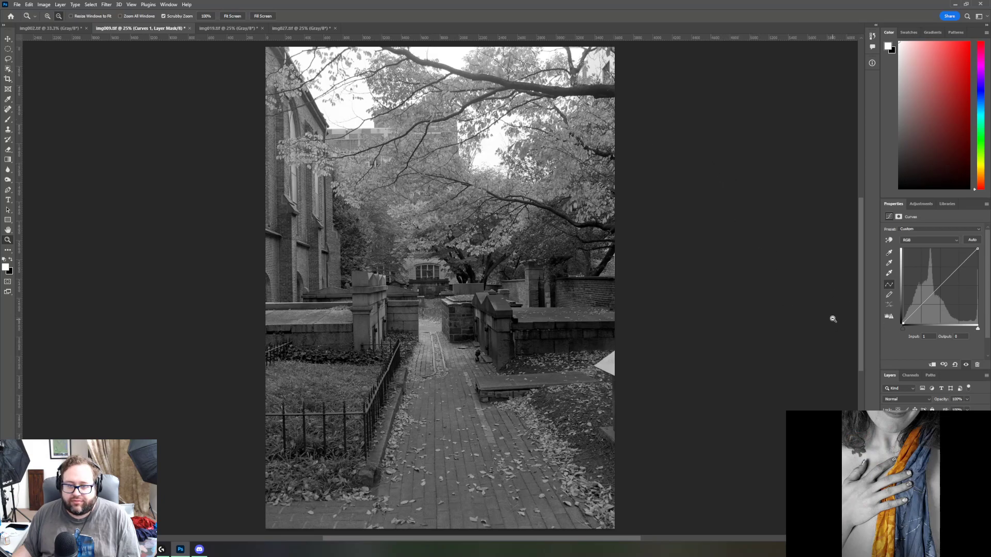
drag(901, 328, 901, 329)
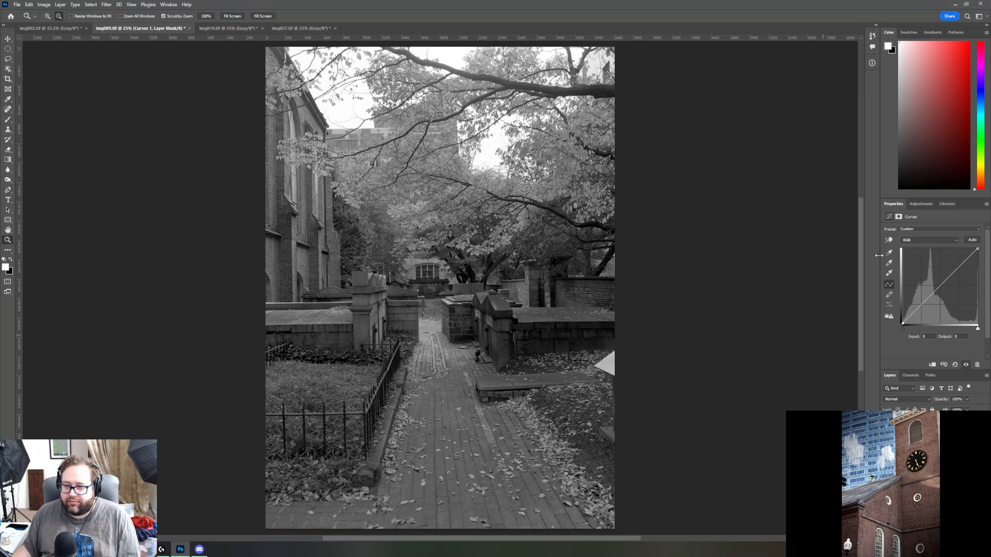
Step: Add a Brightness/Contrast adjustment layer and set its contrast to 25
click(921, 204)
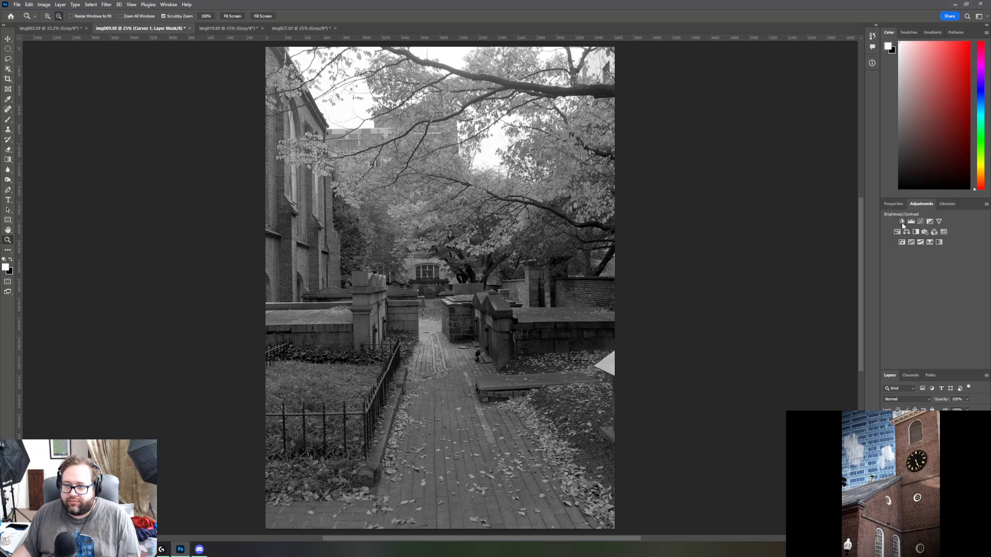
click(901, 221)
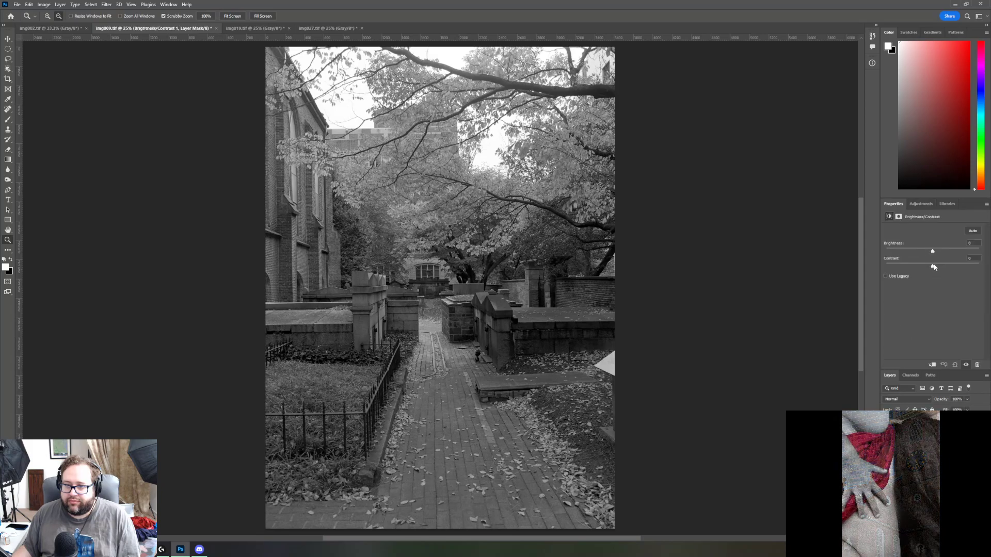
mouse_move(932, 267)
mouse_down()
mouse_move(975, 266)
mouse_move(945, 267)
mouse_up()
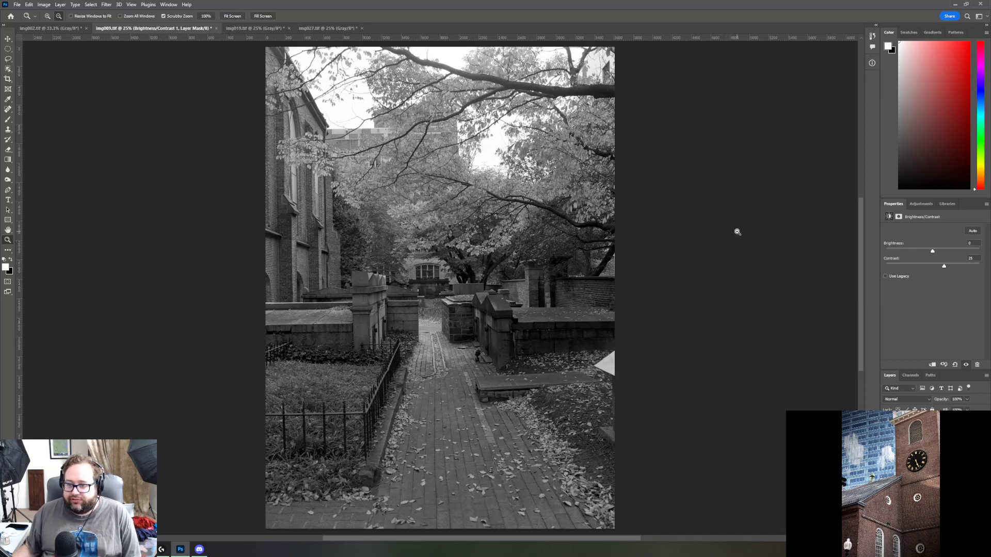
Step: Darken all four corners of the Background copy layer with diagonal black-to-transparent gradients running inward
click(923, 439)
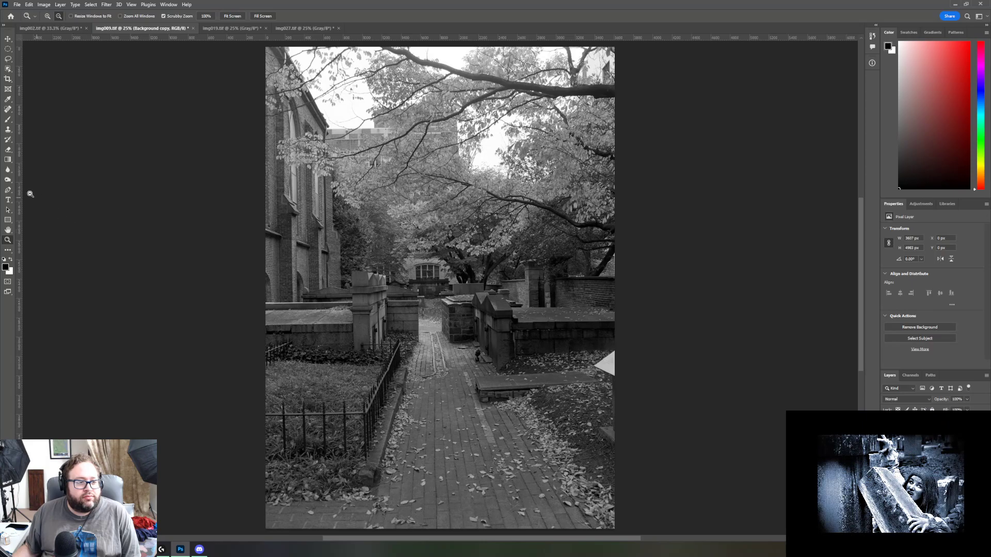
click(7, 159)
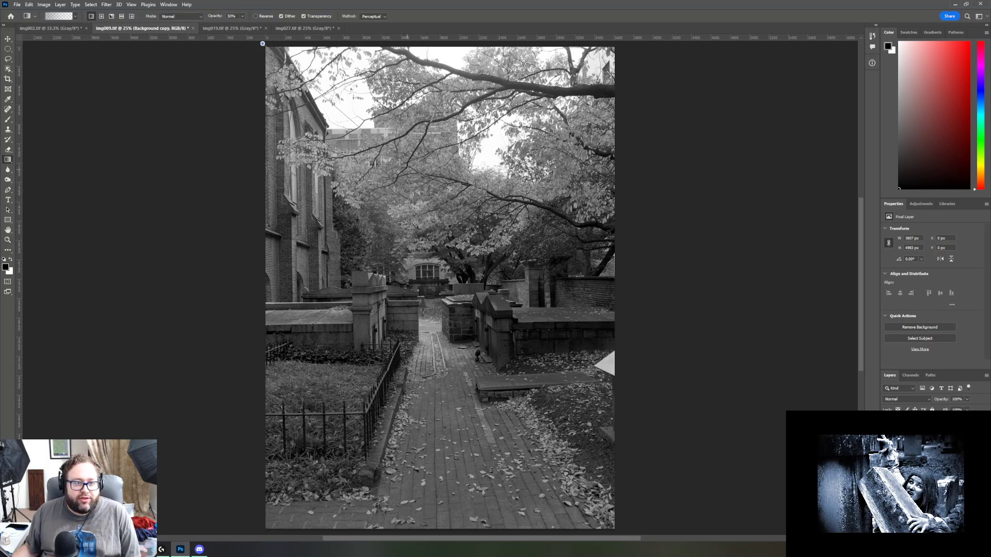
drag(263, 43, 426, 200)
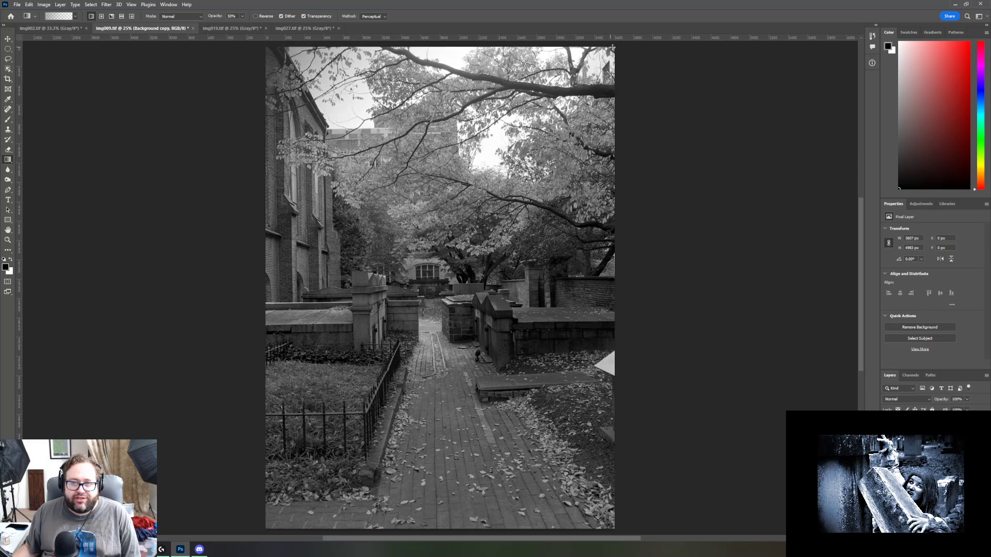
drag(616, 44, 513, 150)
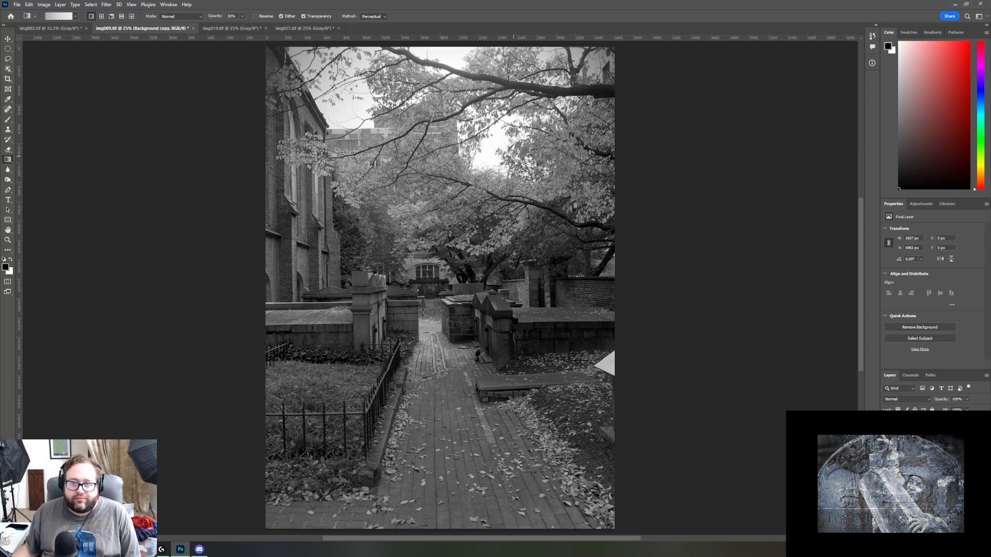
scroll(676, 361, down, 1)
drag(263, 510, 396, 379)
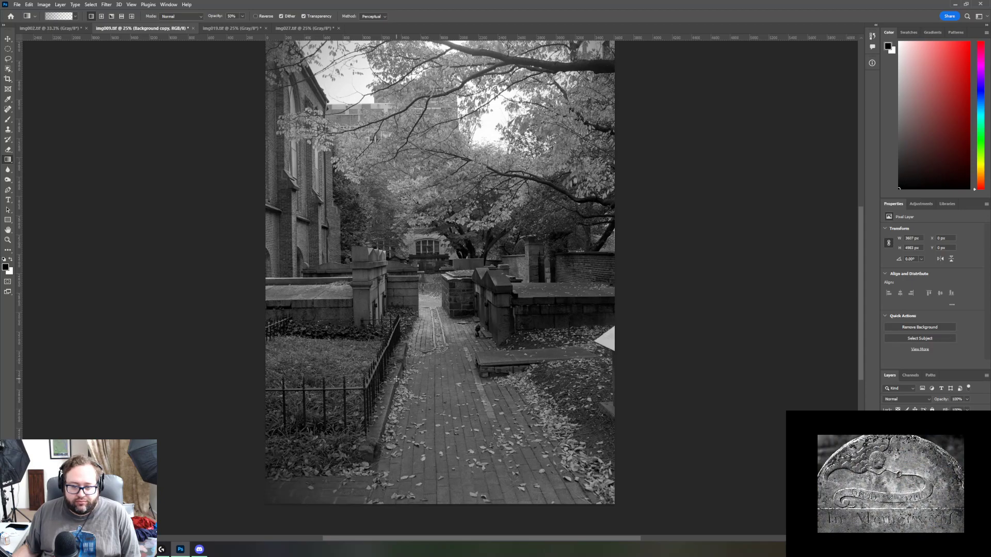
drag(617, 509, 510, 380)
scroll(510, 381, up, 1)
scroll(237, 228, up, 1)
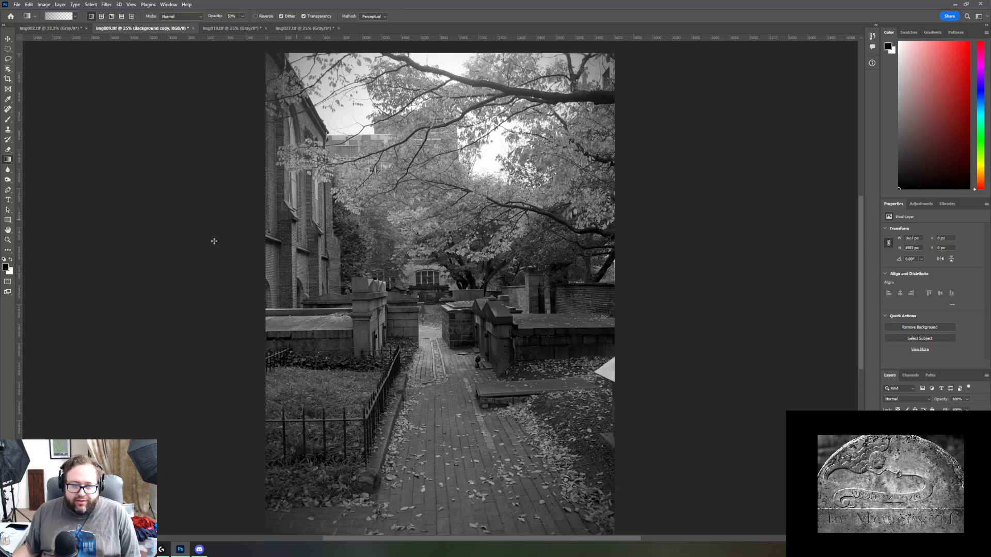
Step: Darken all four edges of the photo with short inward black-to-transparent gradients, adding a second pass on the left and top edges
scroll(215, 259, up, 2)
drag(223, 317, 372, 315)
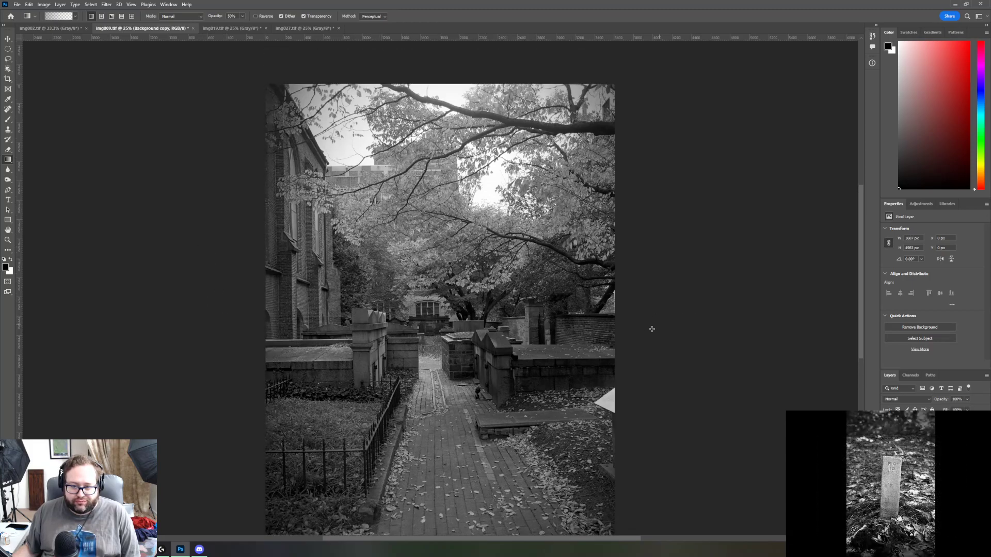
drag(628, 330, 537, 331)
drag(436, 71, 437, 115)
scroll(472, 498, down, 3)
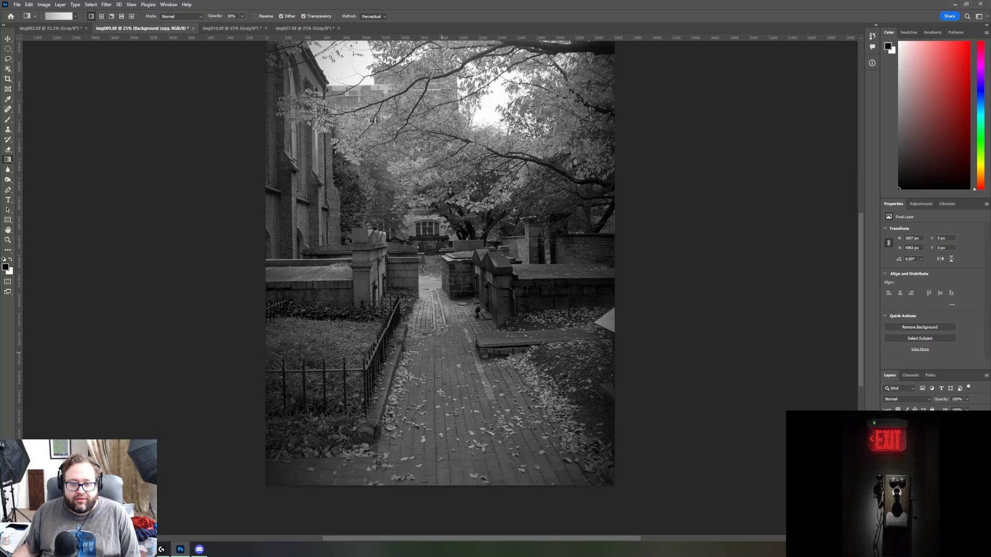
drag(441, 495, 440, 370)
scroll(440, 370, up, 2)
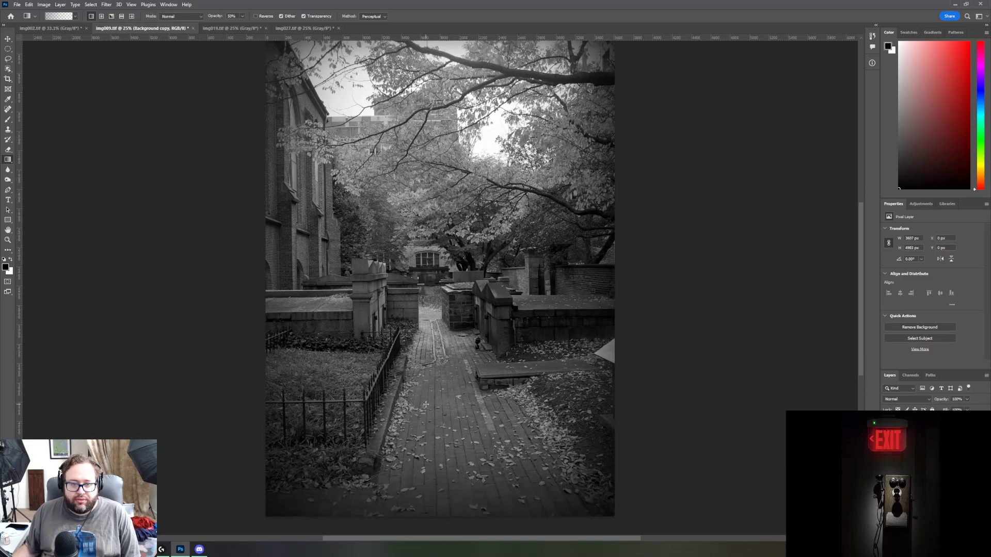
drag(250, 300, 315, 300)
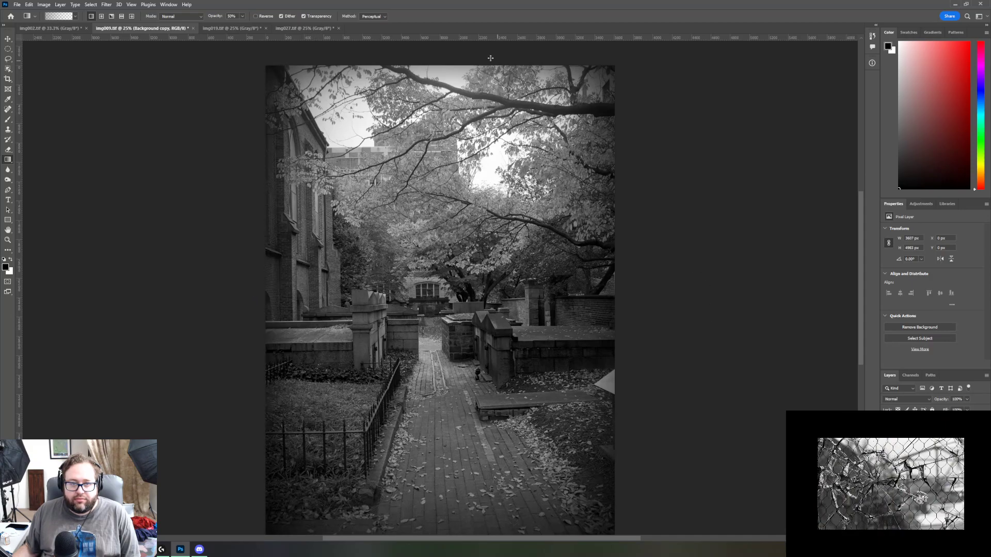
drag(451, 60, 451, 119)
Step: Review the vignette across the whole photo and check the Brightness/Contrast layer's settings, ending on the Background copy layer
scroll(480, 361, down, 3)
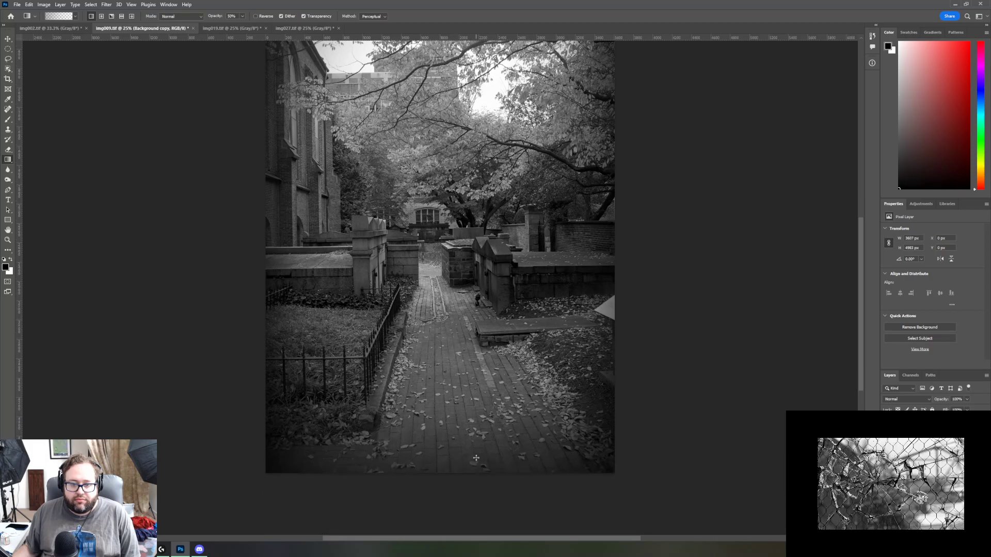
scroll(476, 457, up, 1)
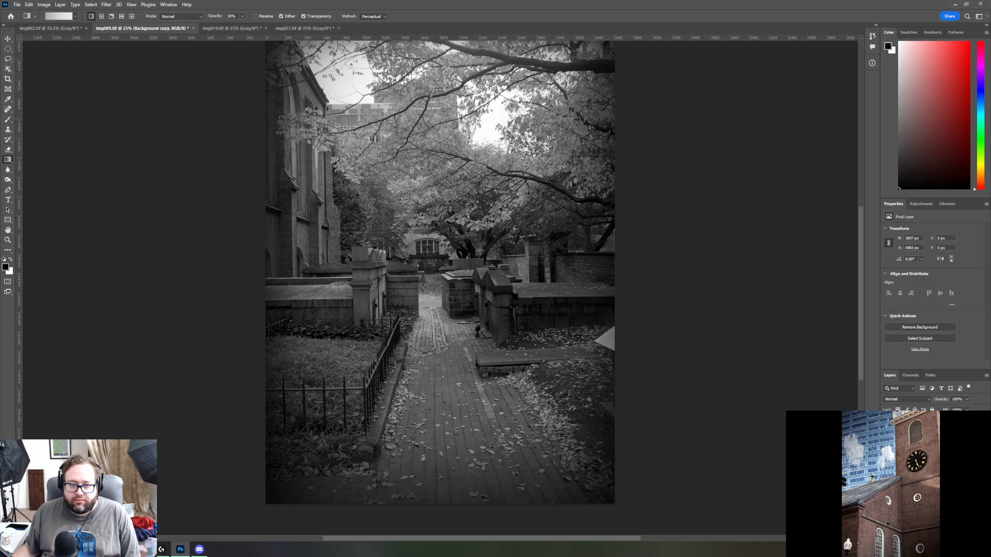
scroll(616, 350, up, 1)
scroll(616, 351, down, 1)
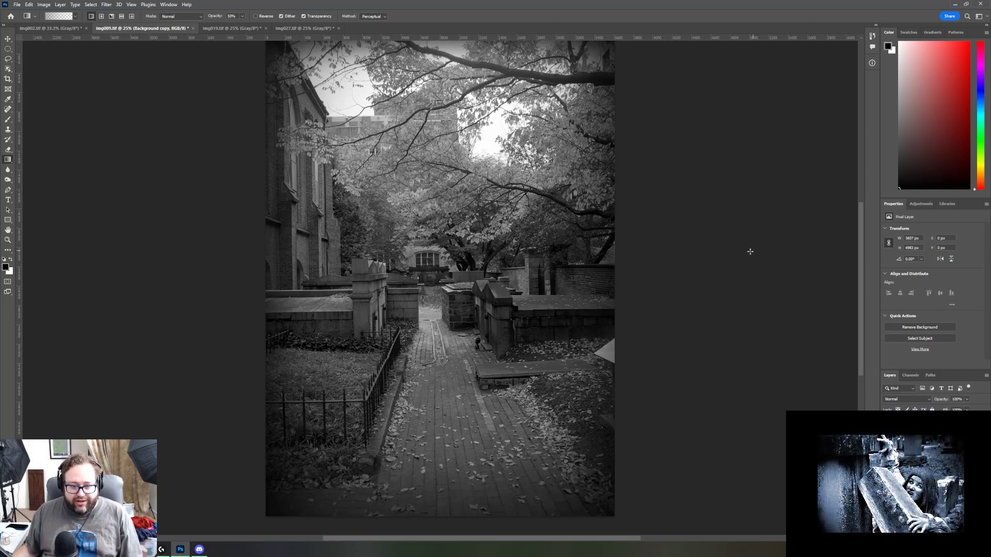
scroll(692, 356, up, 1)
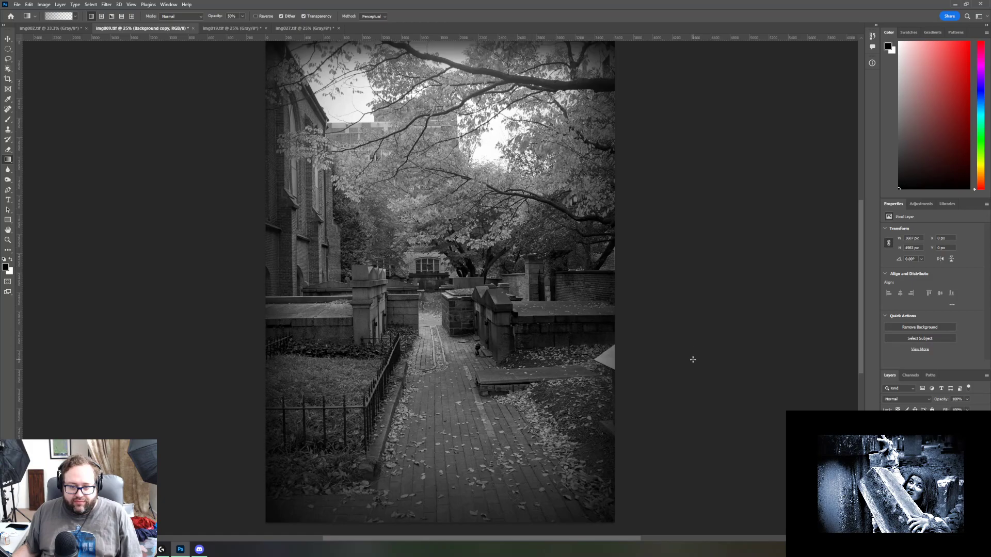
scroll(691, 371, up, 1)
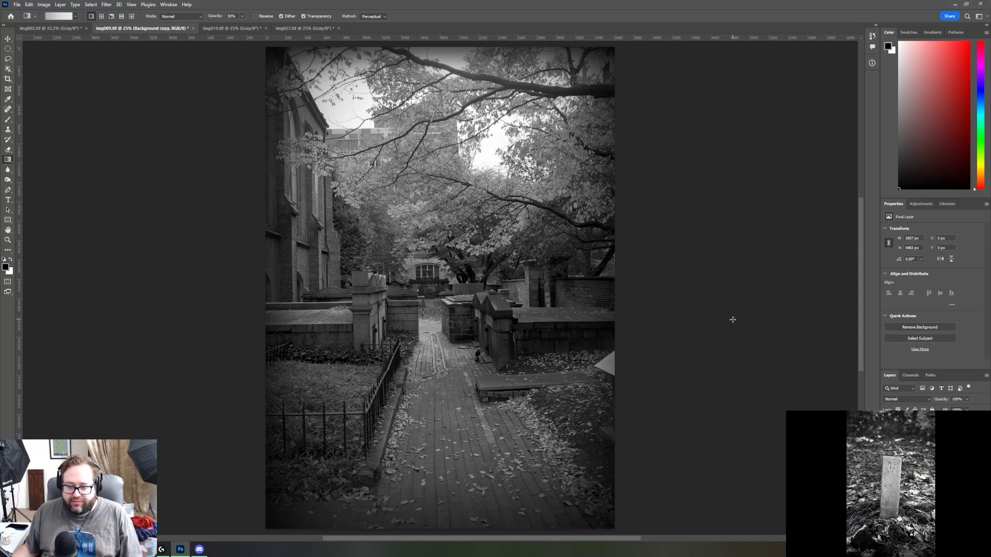
scroll(733, 320, down, 1)
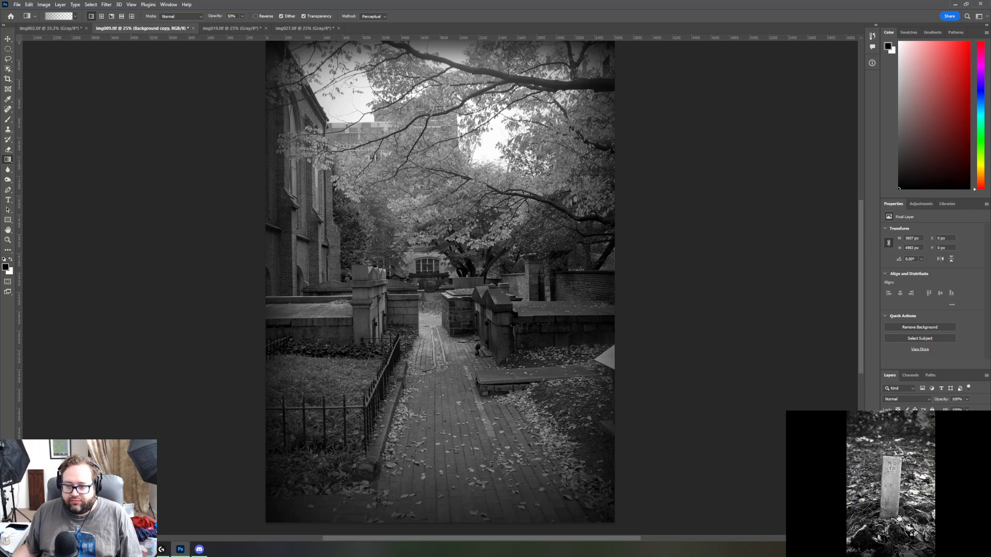
click(929, 424)
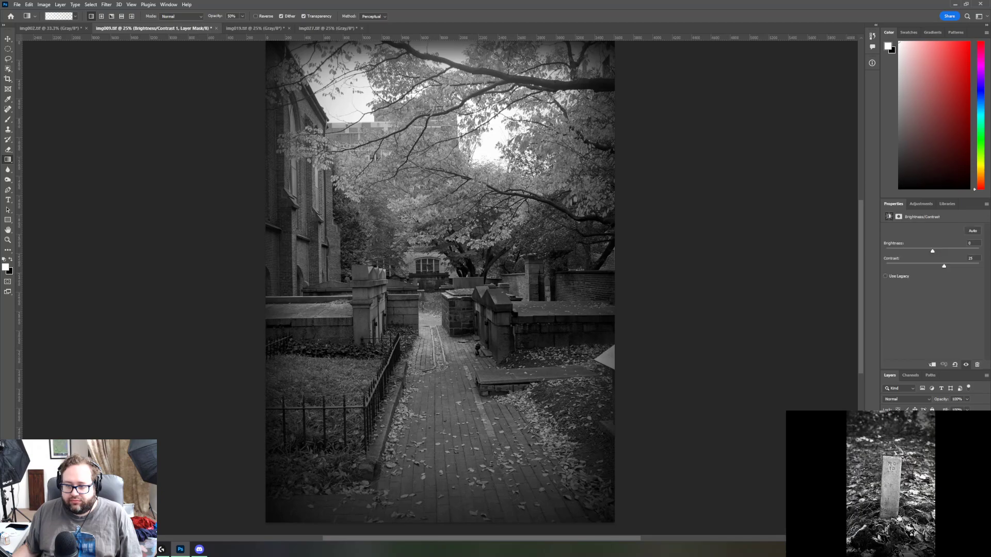
click(929, 440)
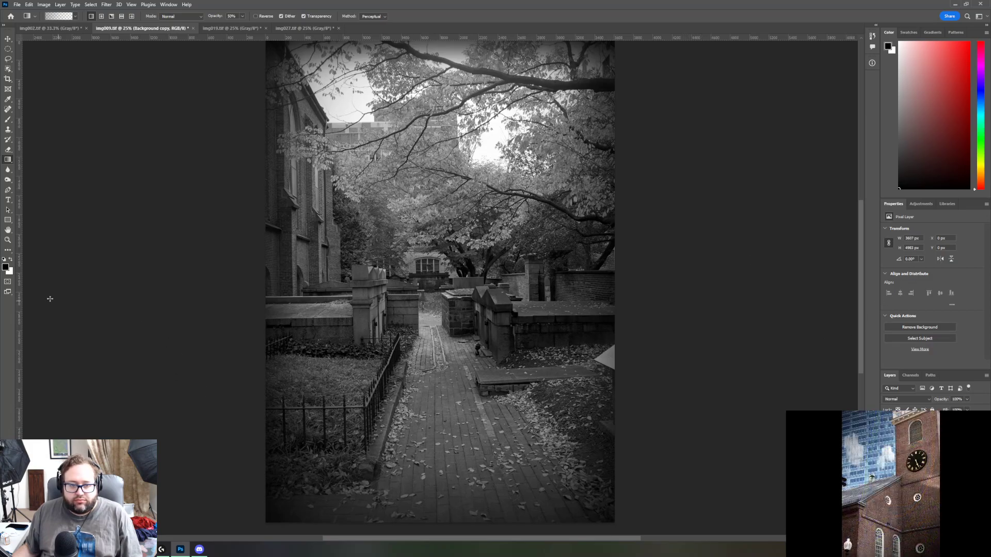
Step: Examine the photo at 50% zoom, from the brick path and tombs up to the tree branches and sky
click(7, 240)
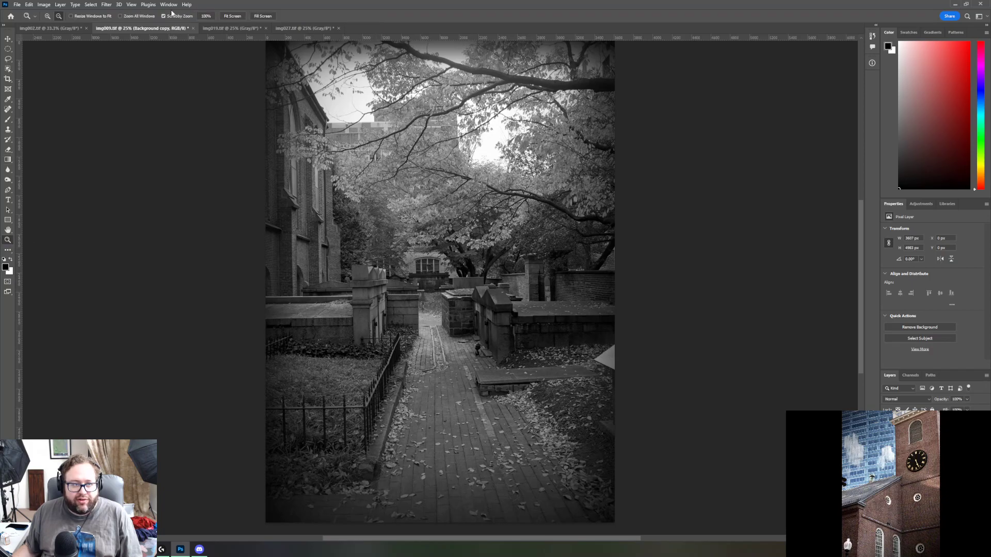
drag(415, 355, 673, 343)
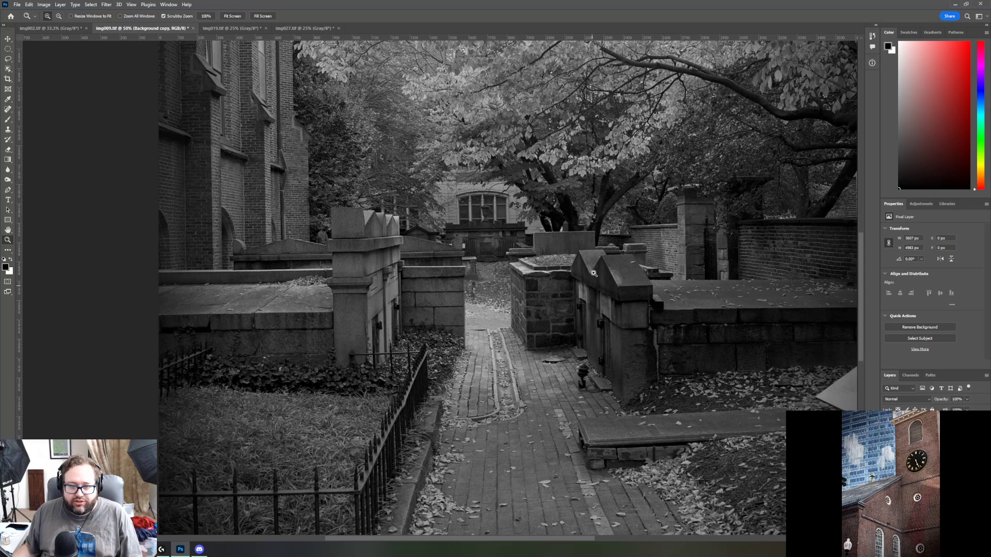
scroll(505, 293, up, 2)
scroll(506, 293, up, 8)
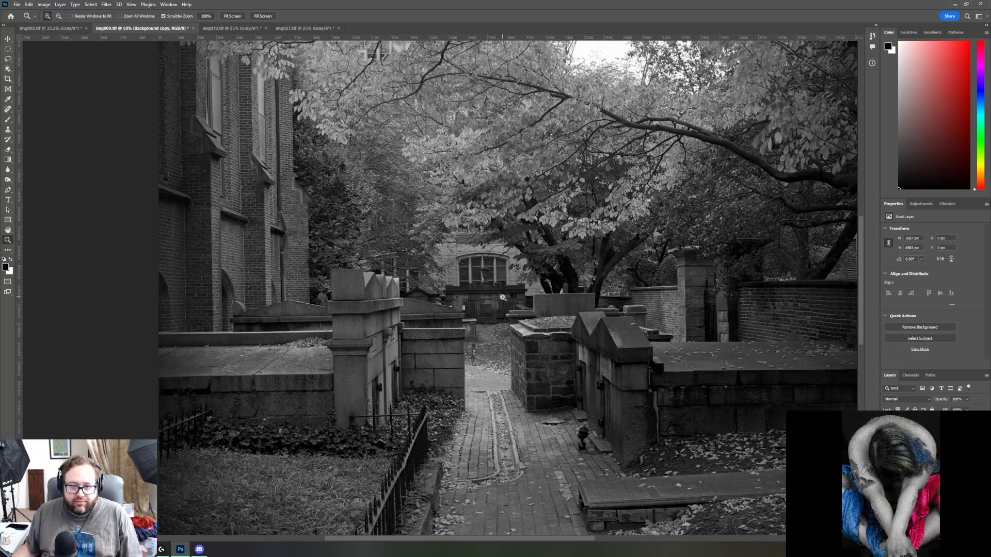
scroll(504, 298, up, 4)
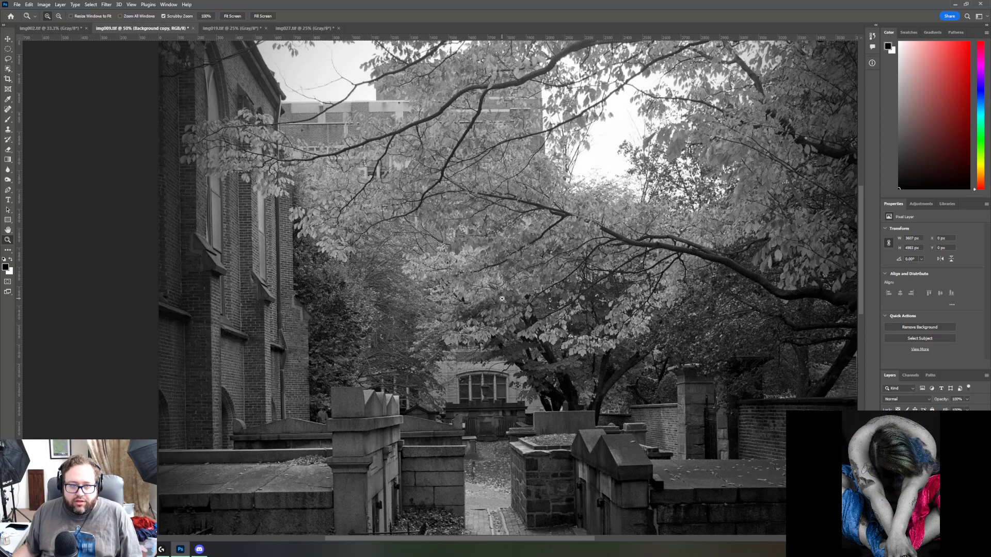
scroll(502, 299, down, 10)
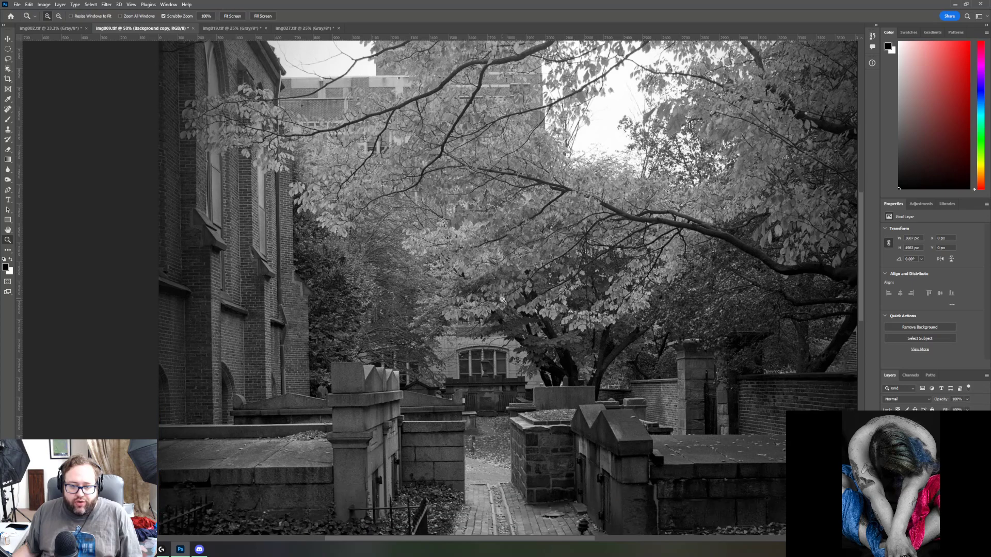
scroll(502, 306, down, 4)
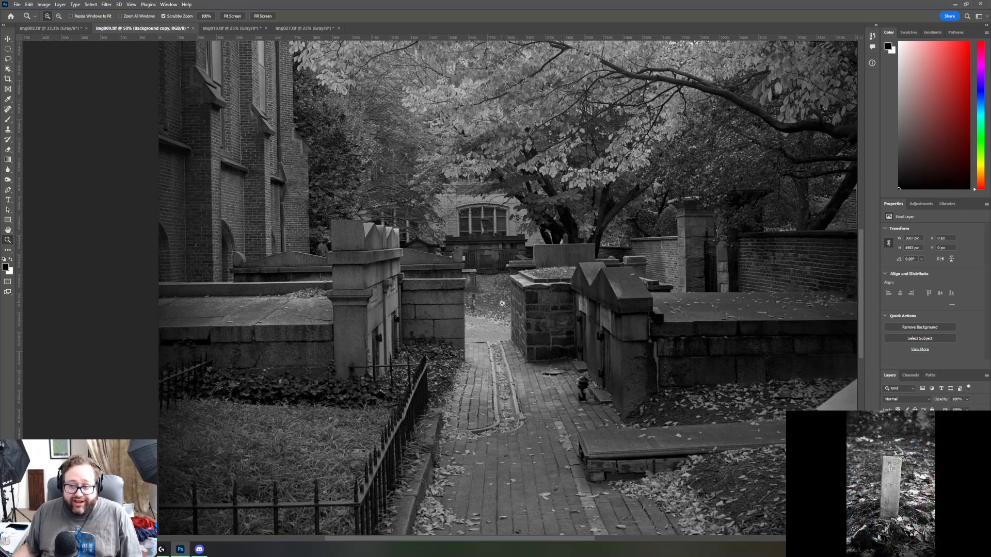
scroll(502, 304, down, 2)
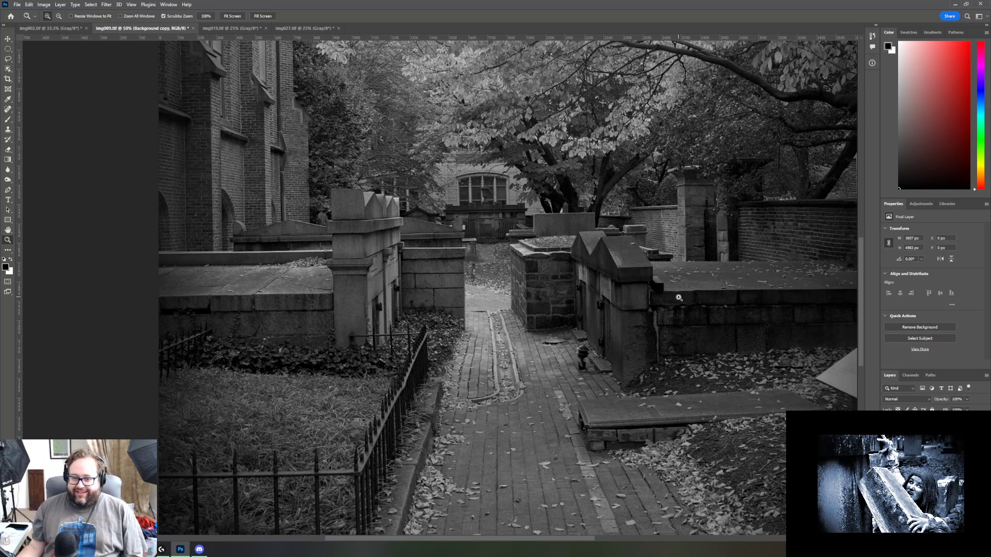
mouse_move(534, 542)
mouse_down()
mouse_move(562, 541)
mouse_move(554, 541)
mouse_up()
scroll(532, 400, up, 3)
scroll(525, 408, up, 10)
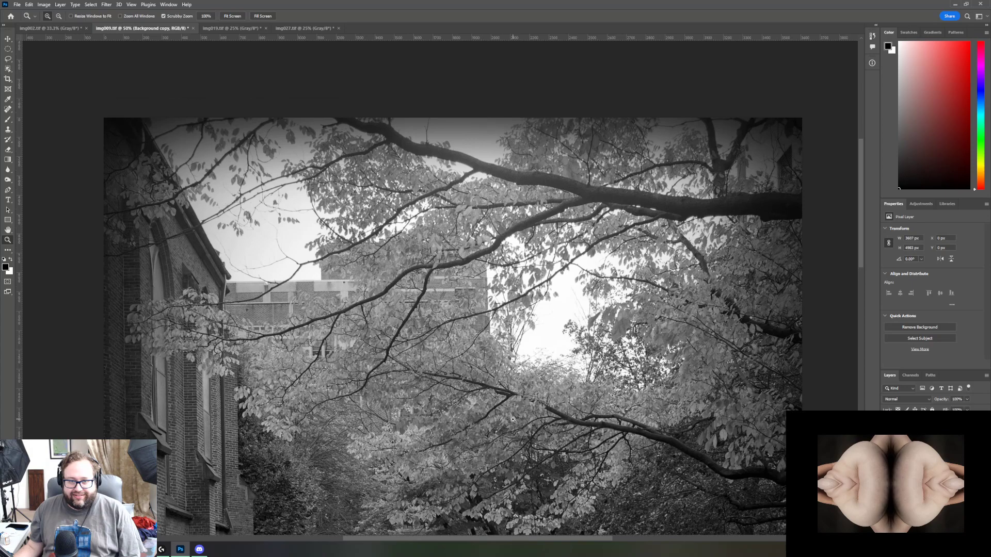
scroll(513, 419, down, 5)
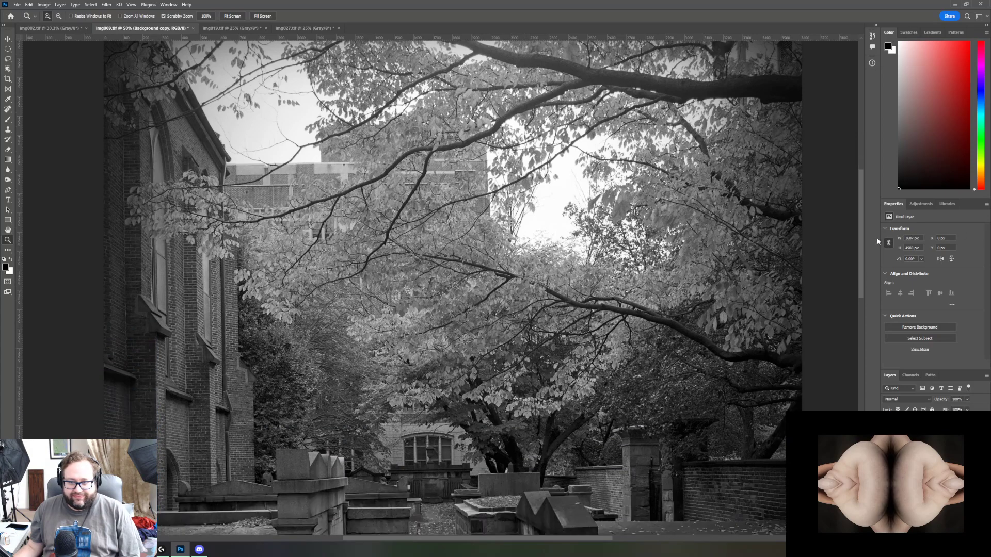
Step: Save the finished cemetery path photo under the new name 009.tif as a TIFF with no image compression
drag(860, 240, 711, 233)
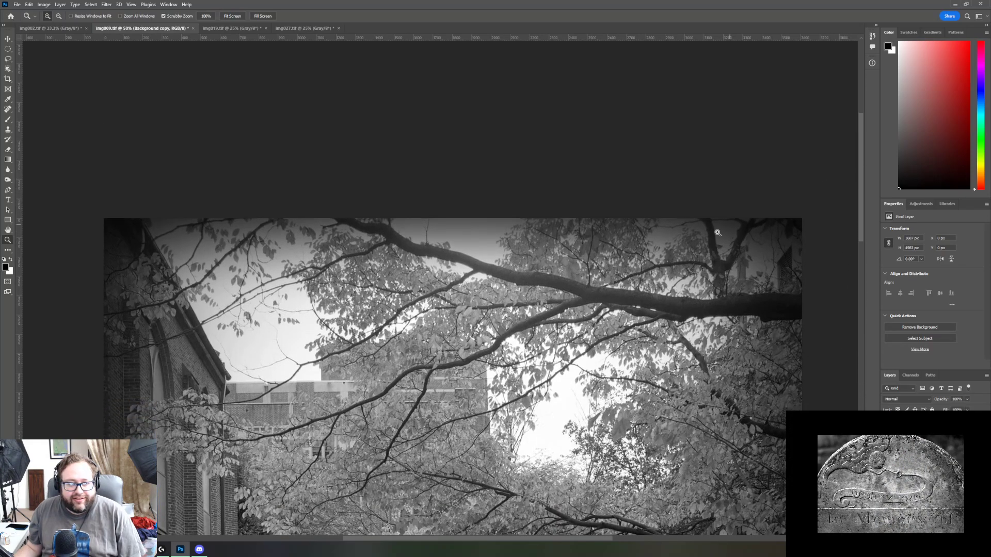
click(232, 16)
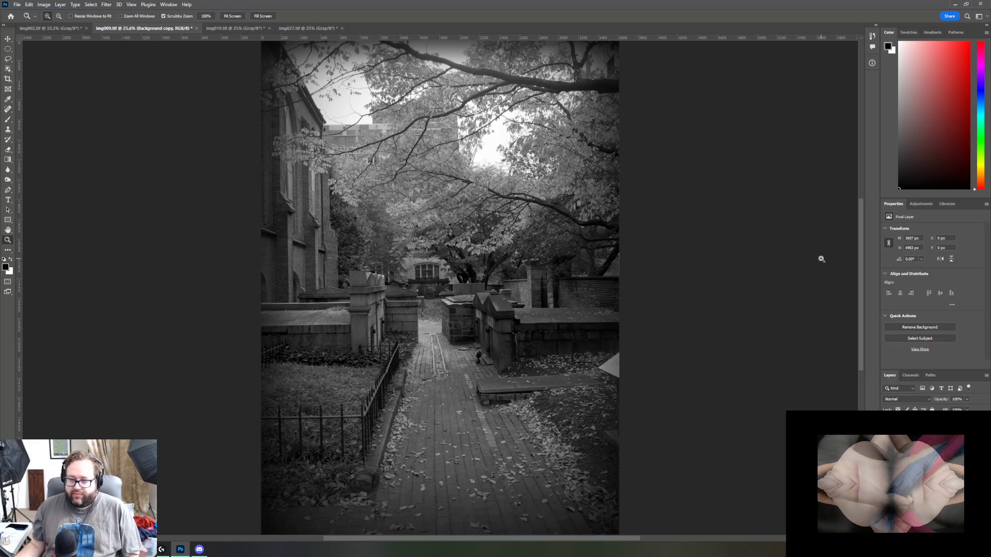
click(19, 6)
click(31, 102)
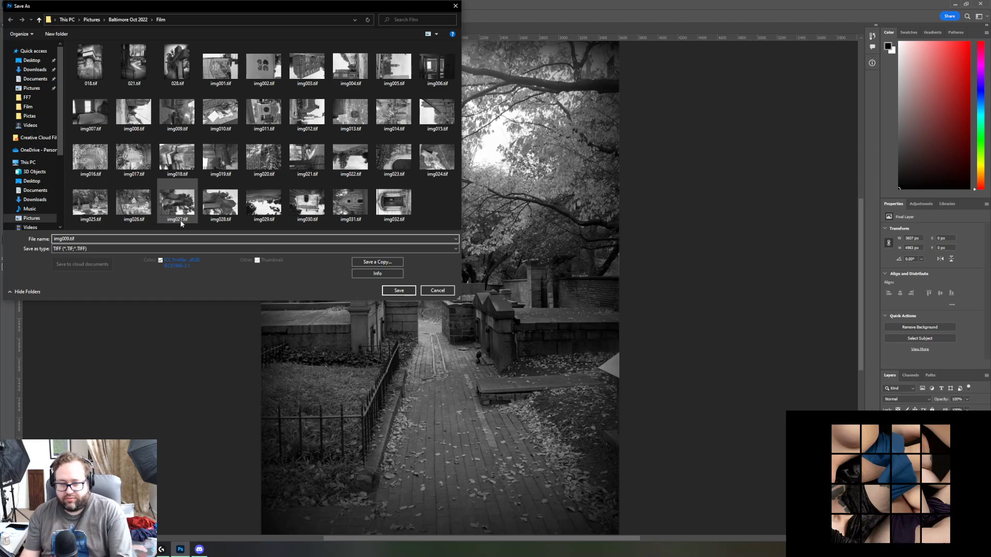
key(Return)
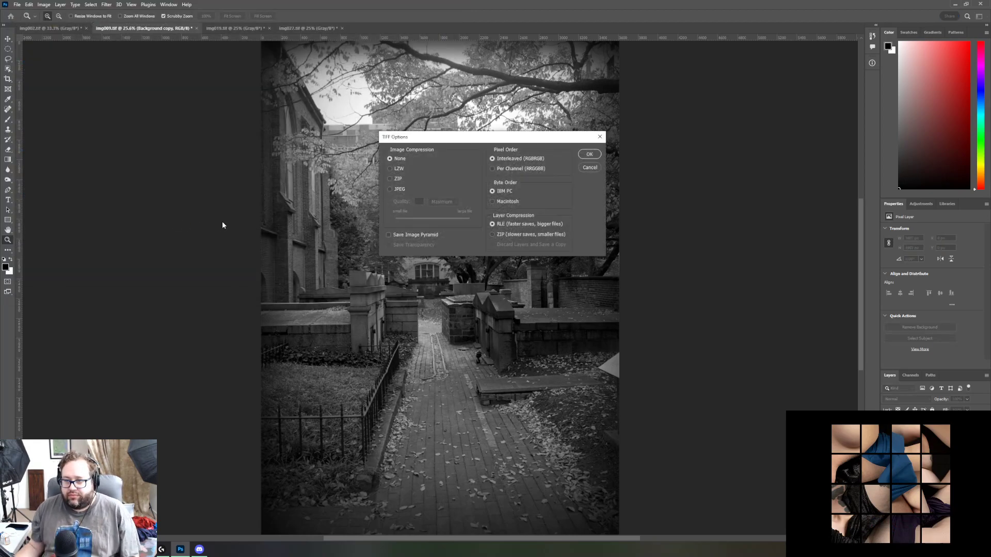
click(589, 154)
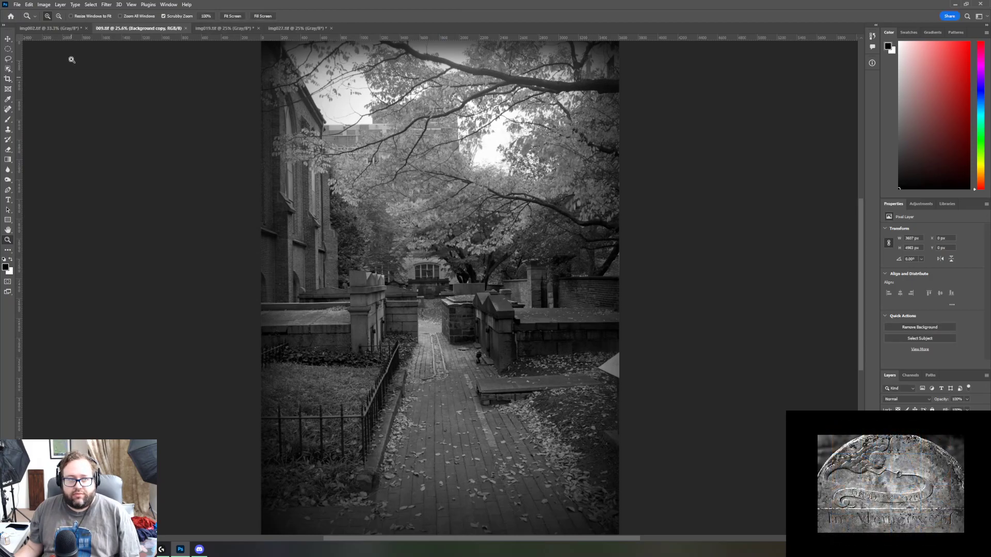
Step: Close 009.tif and look over the remaining open scans, including img019.tif
click(57, 29)
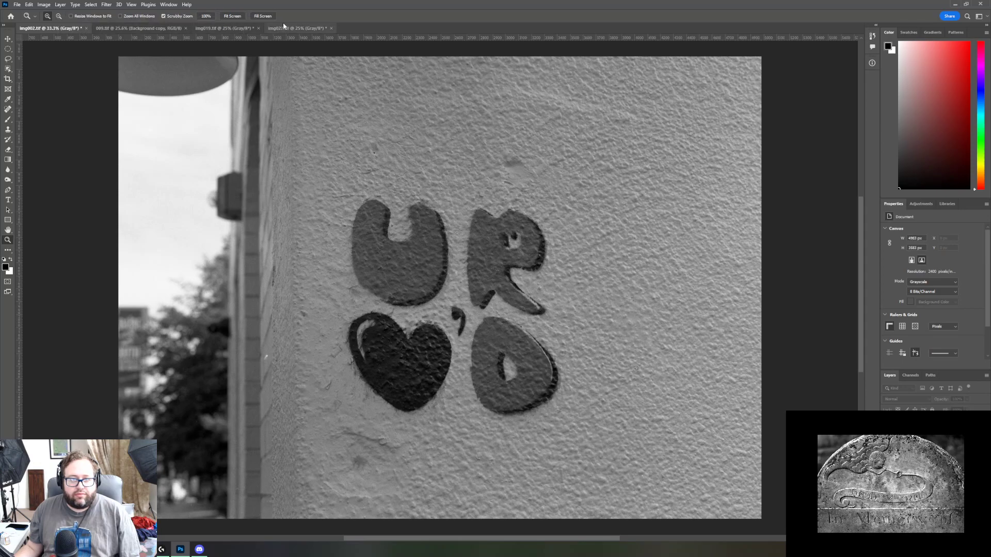
click(105, 29)
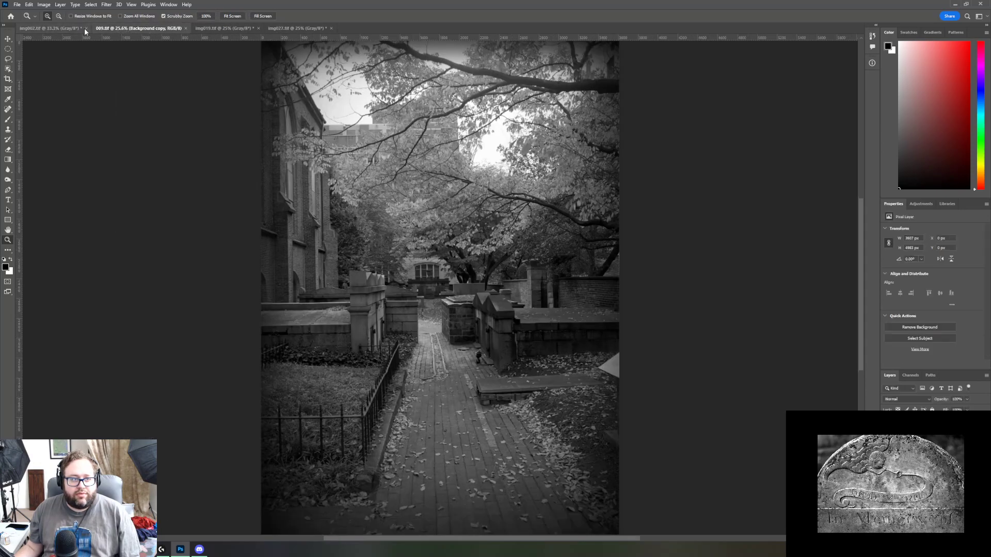
click(186, 28)
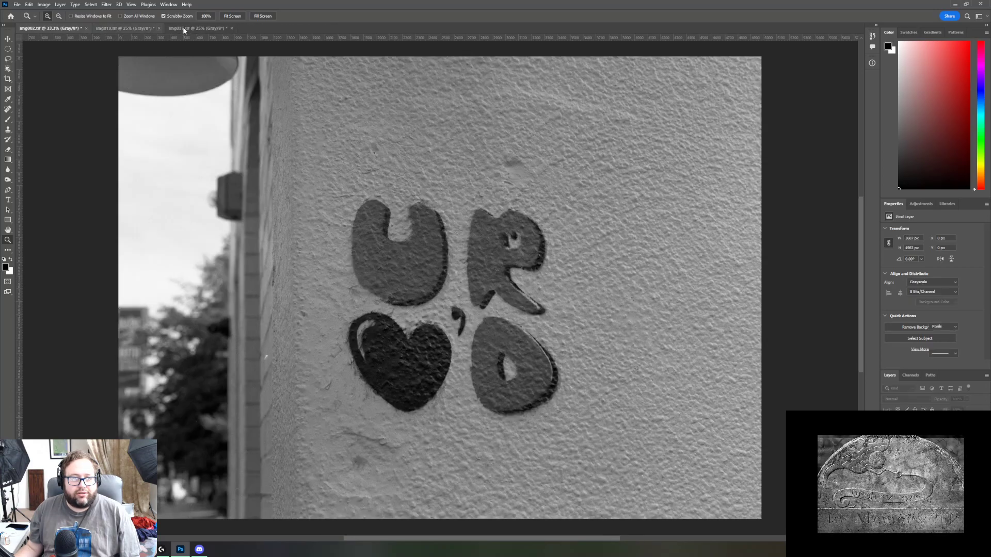
click(128, 29)
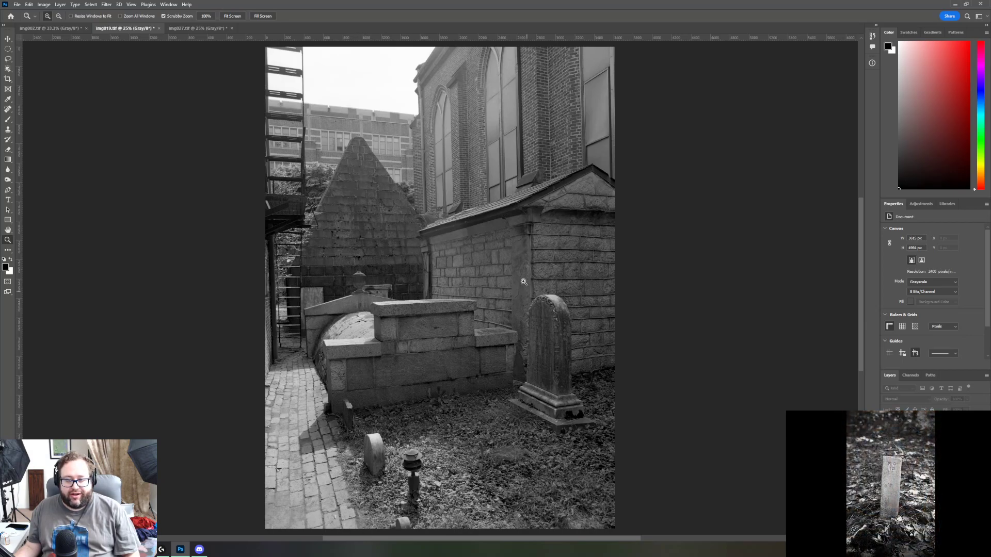
click(187, 27)
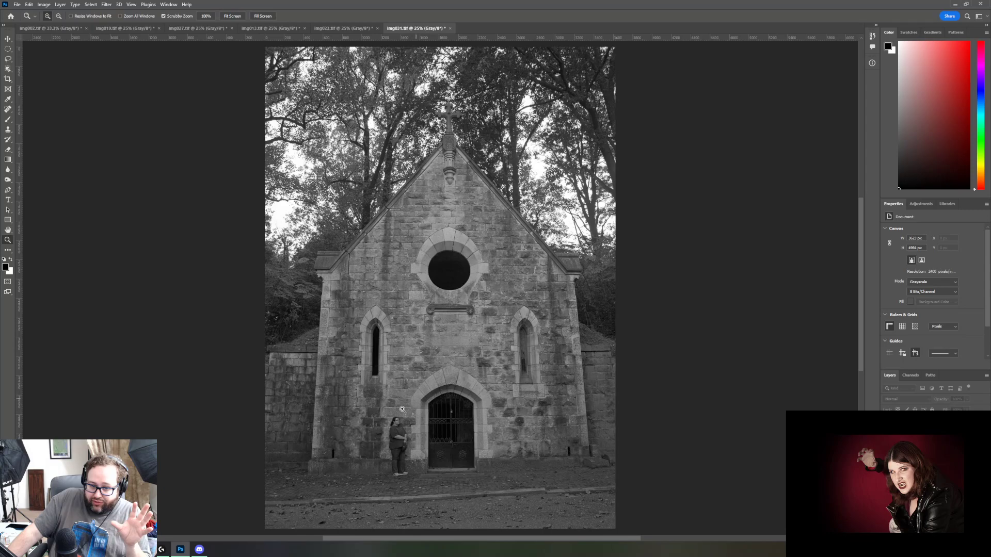
Step: Inspect the person beside the chapel door in img031.tif up close, and close img030.tif and img031.tif
click(404, 427)
click(408, 440)
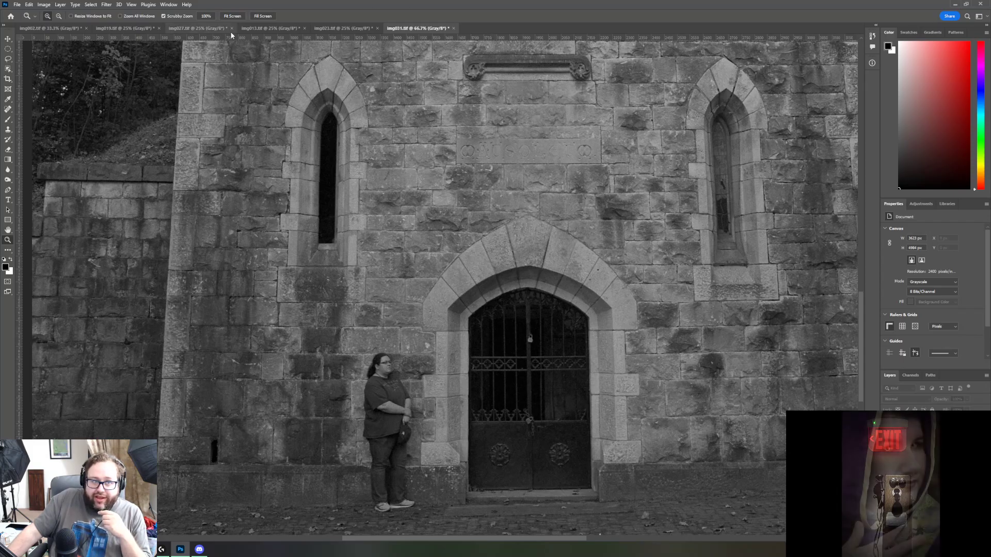
click(233, 16)
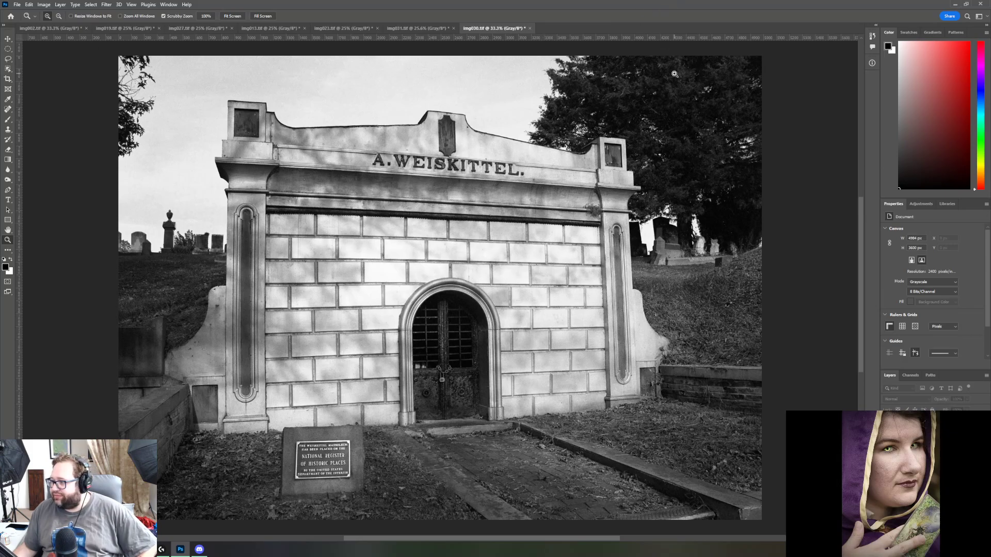
click(528, 28)
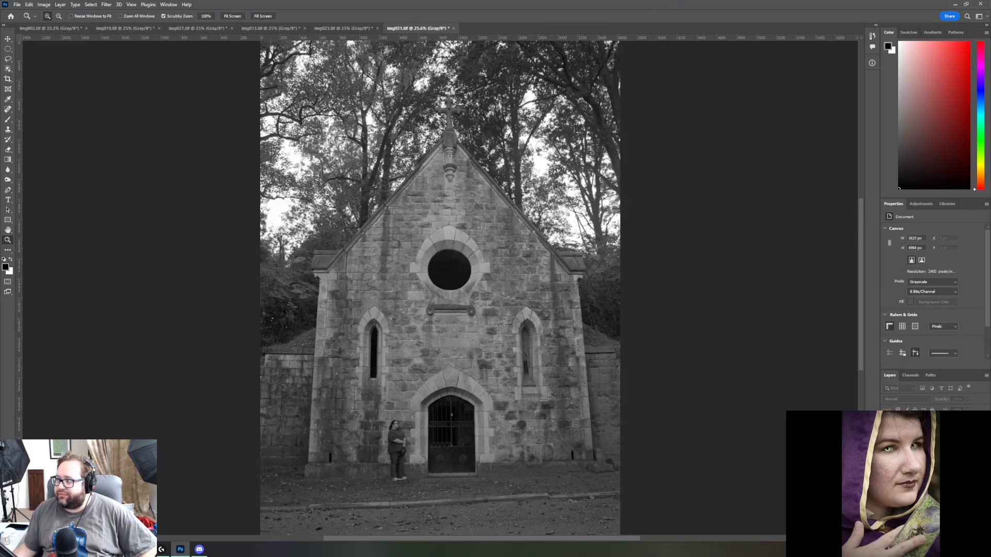
click(452, 28)
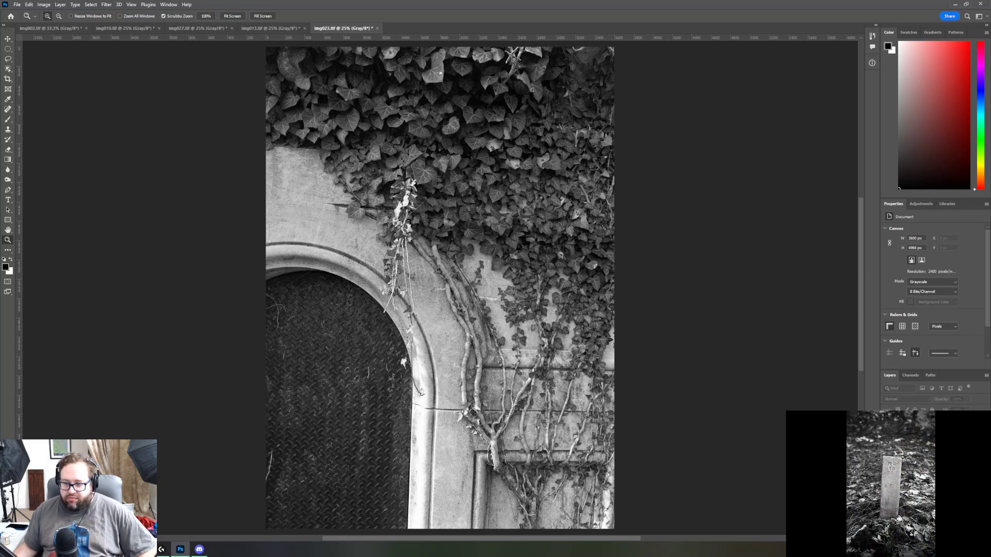
Step: Convert the ivy-covered arch photo img023.tif to RGB Color and duplicate its Background layer as Background copy
click(59, 5)
mouse_move(43, 5)
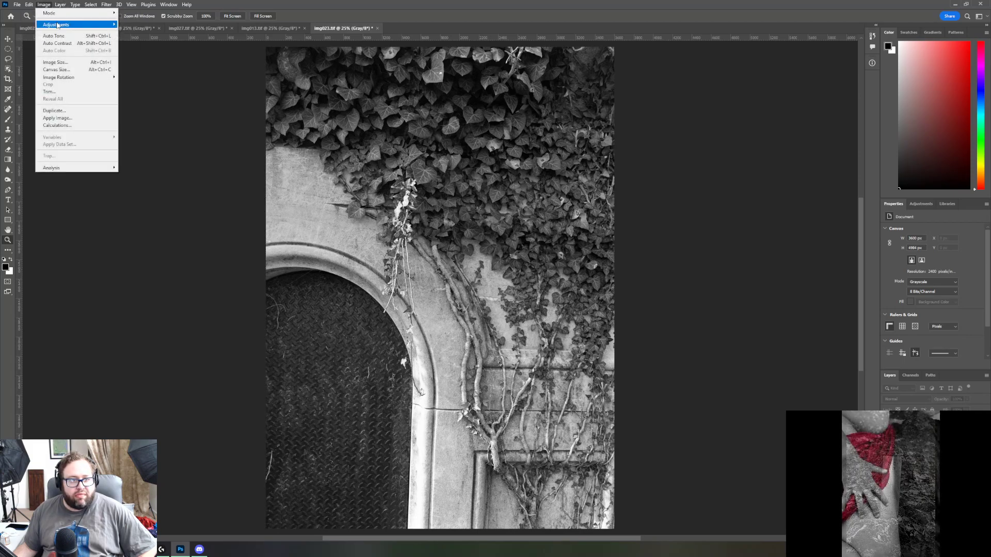
mouse_move(103, 24)
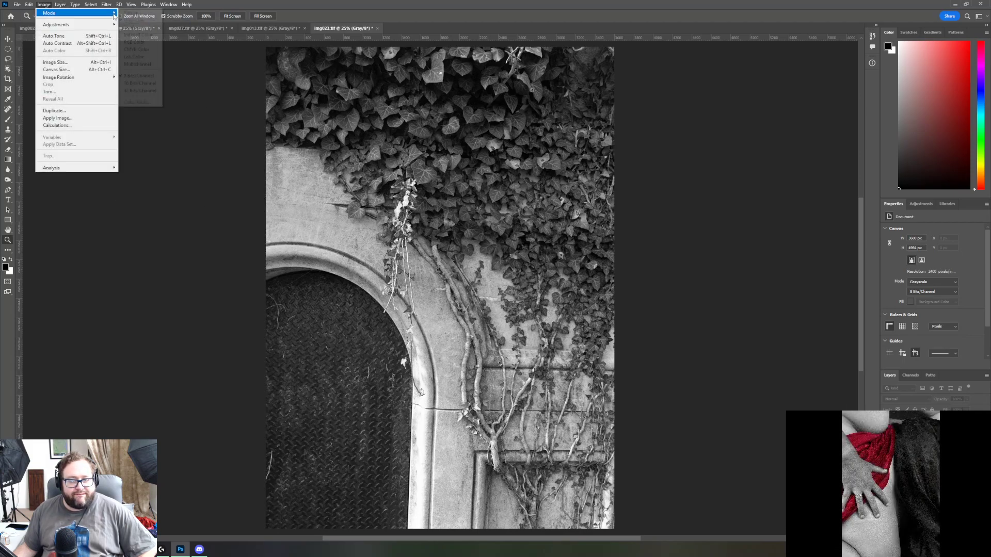
click(144, 42)
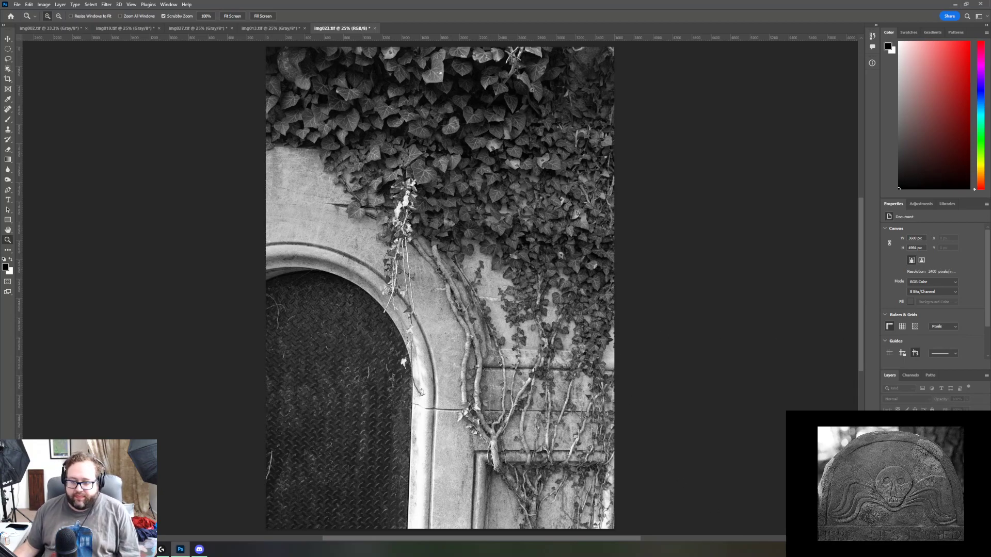
key(ctrl+alt+j)
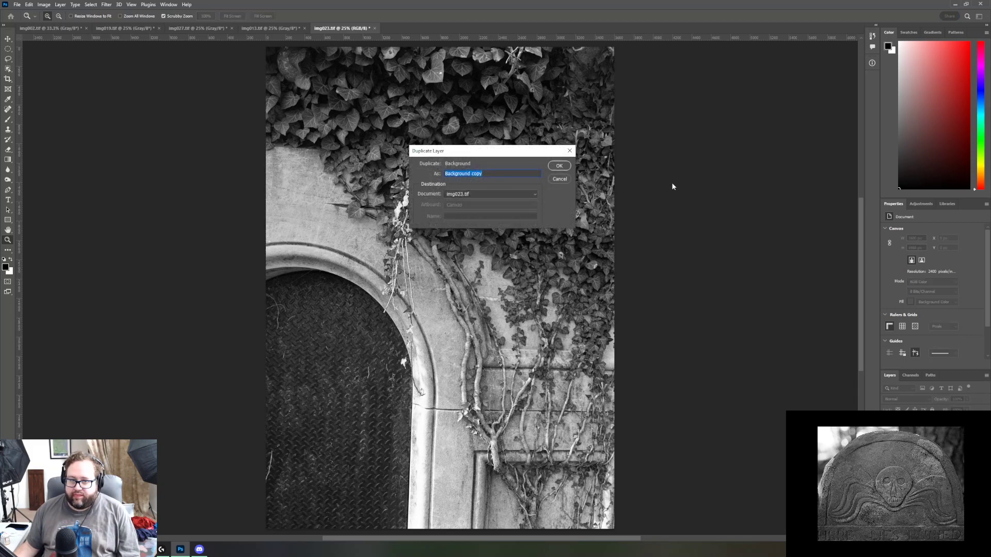
click(559, 166)
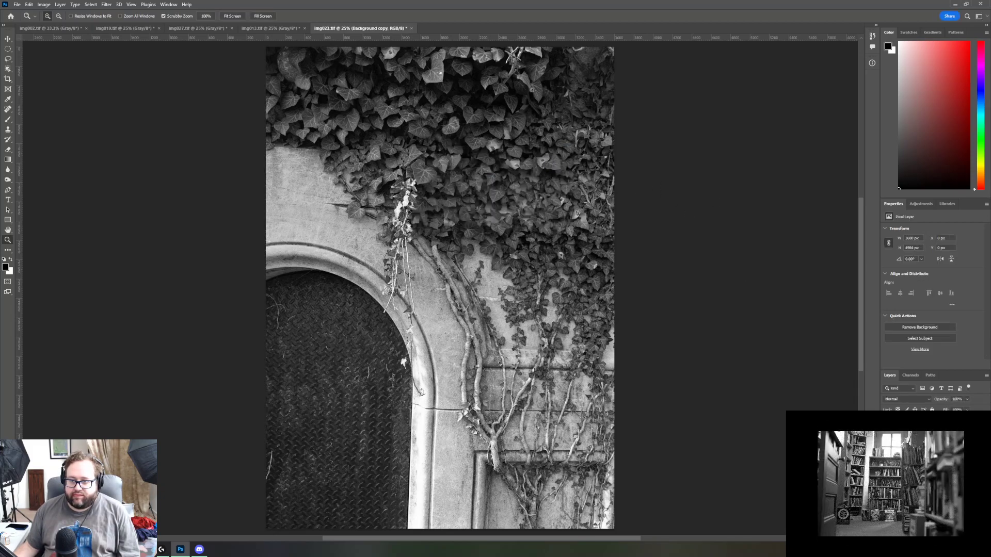
Step: Add a Curves and a Brightness/Contrast adjustment layer to img023.tif and raise the contrast to 38
click(930, 207)
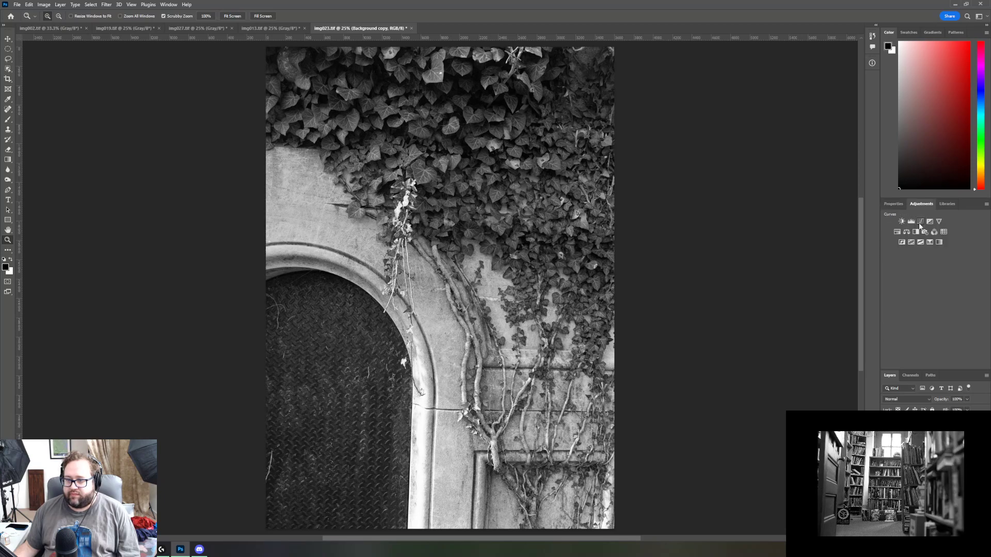
click(920, 222)
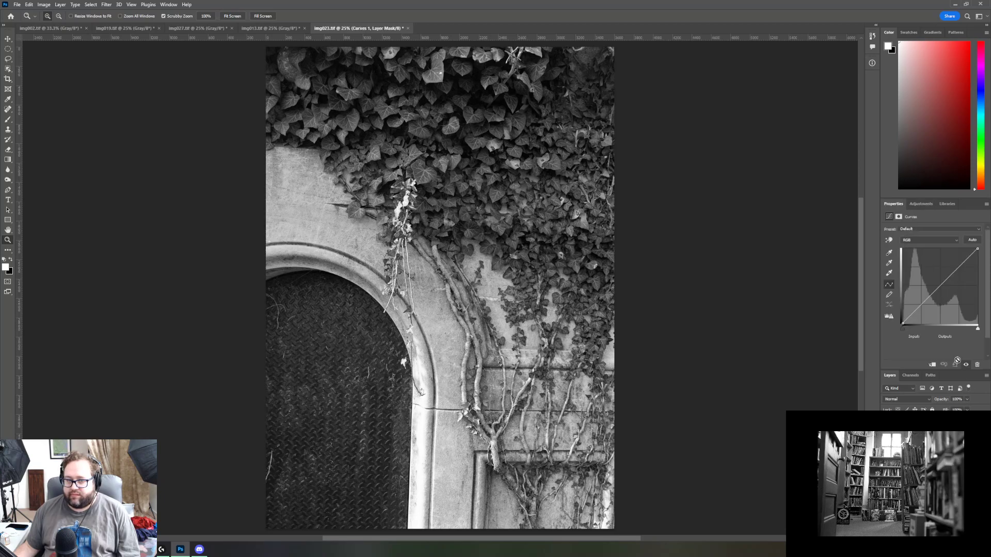
click(920, 205)
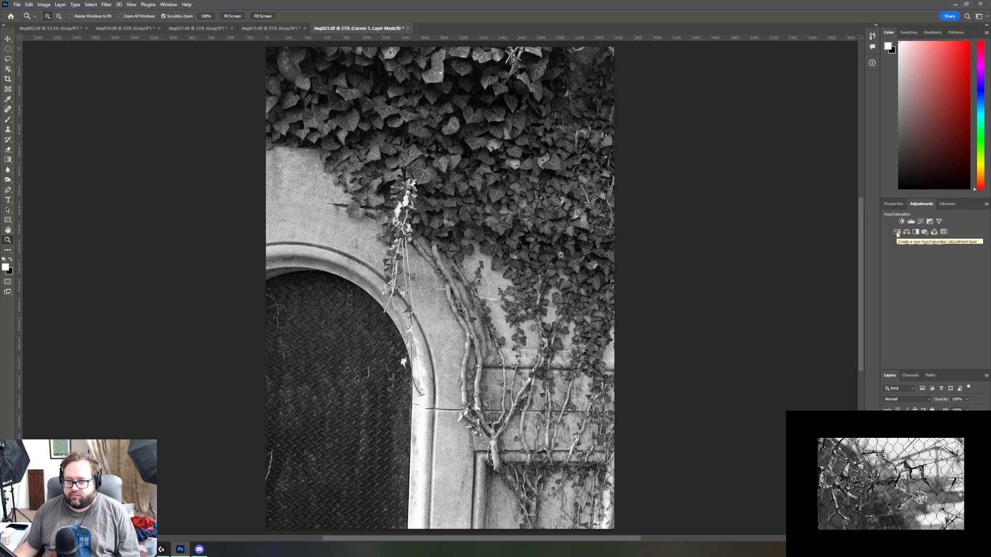
click(902, 222)
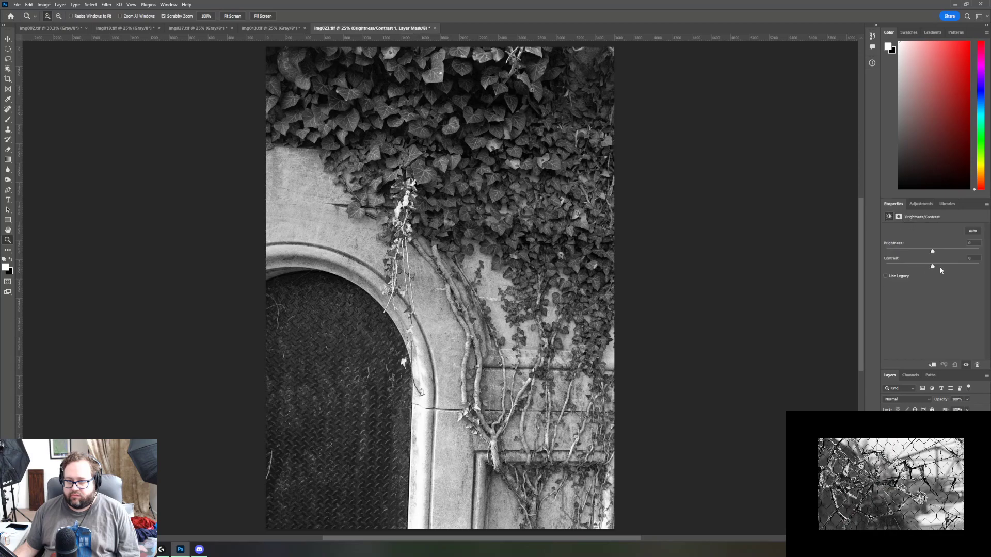
mouse_move(933, 266)
mouse_down()
mouse_move(979, 266)
mouse_move(951, 266)
mouse_up()
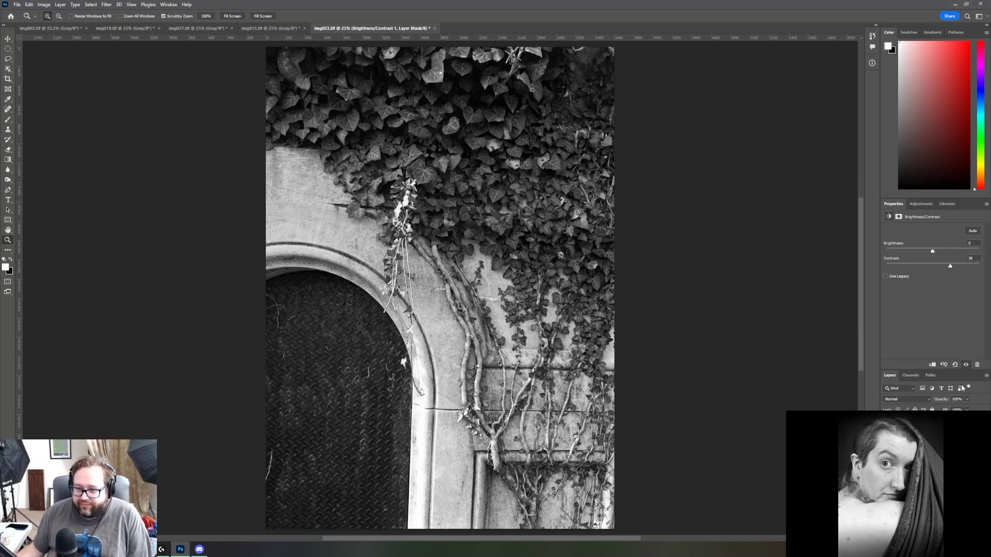
Step: Check the Curves and Brightness/Contrast layers' settings and close img023.tif without saving the changes
click(916, 430)
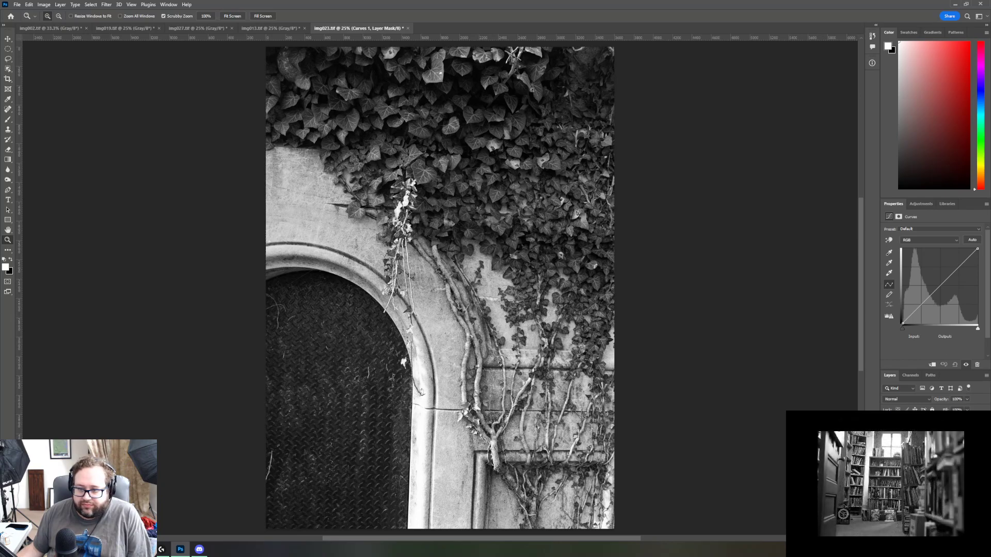
click(929, 445)
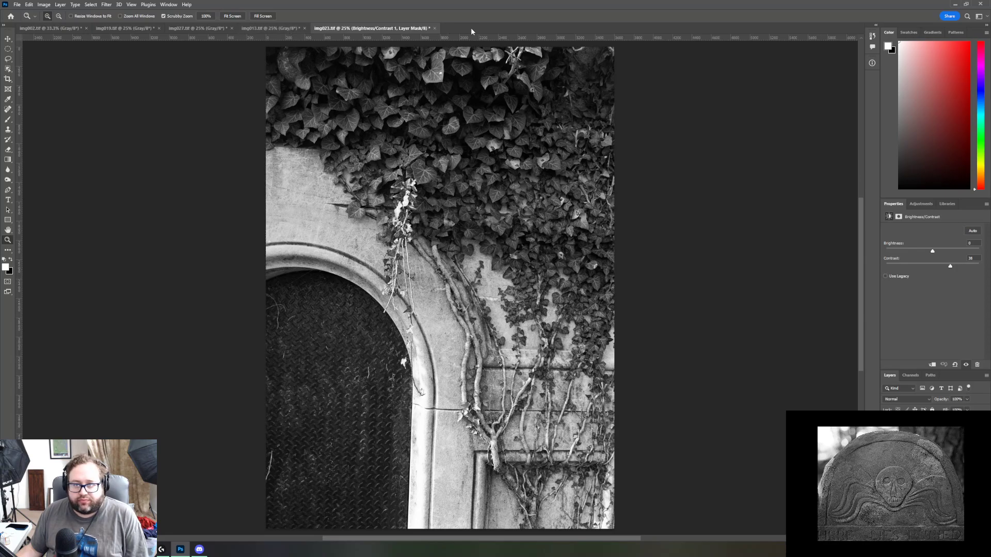
click(435, 28)
click(500, 198)
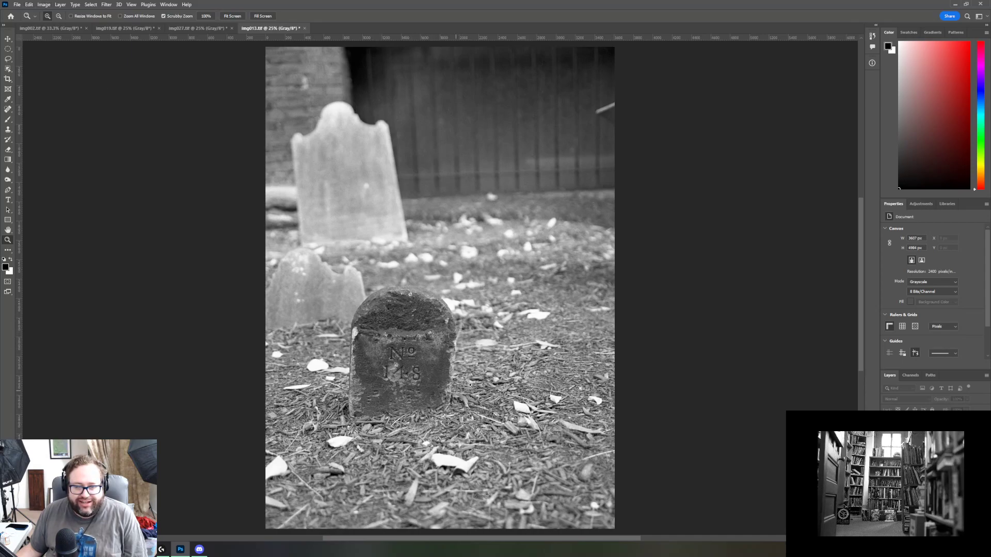
Step: Convert the gravestone photo img013.tif to RGB Color and duplicate its Background layer as Background copy
click(43, 5)
mouse_move(71, 77)
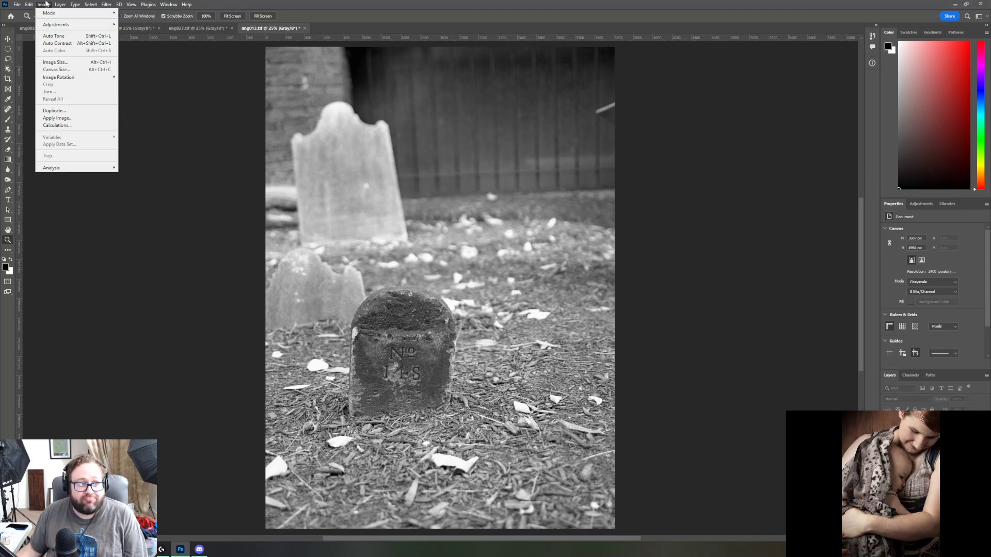
mouse_move(30, 5)
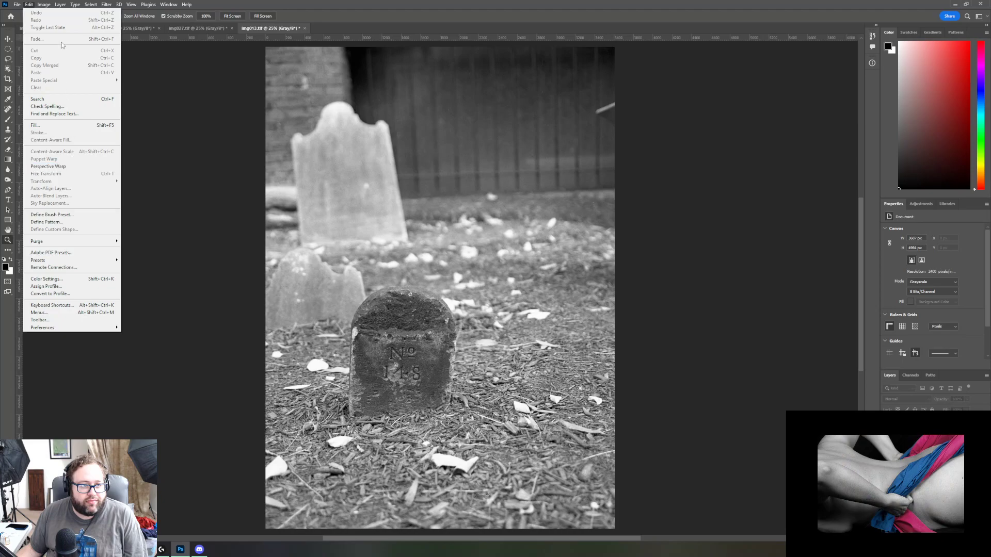
mouse_move(77, 13)
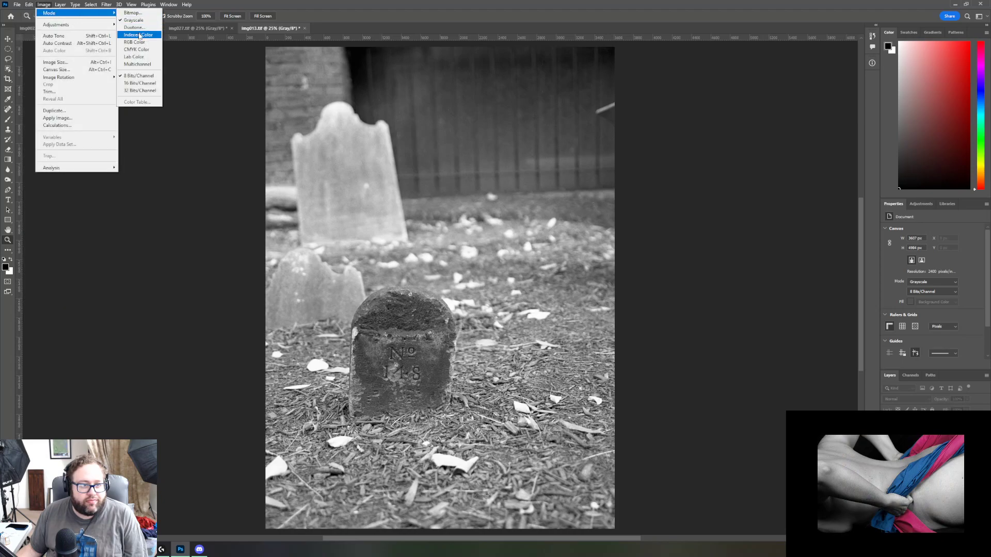
click(133, 43)
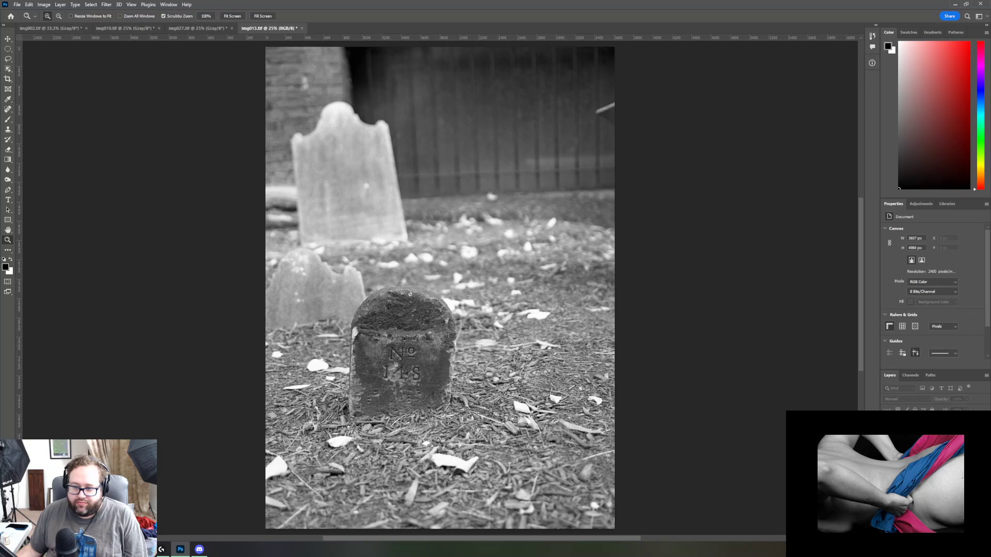
click(553, 166)
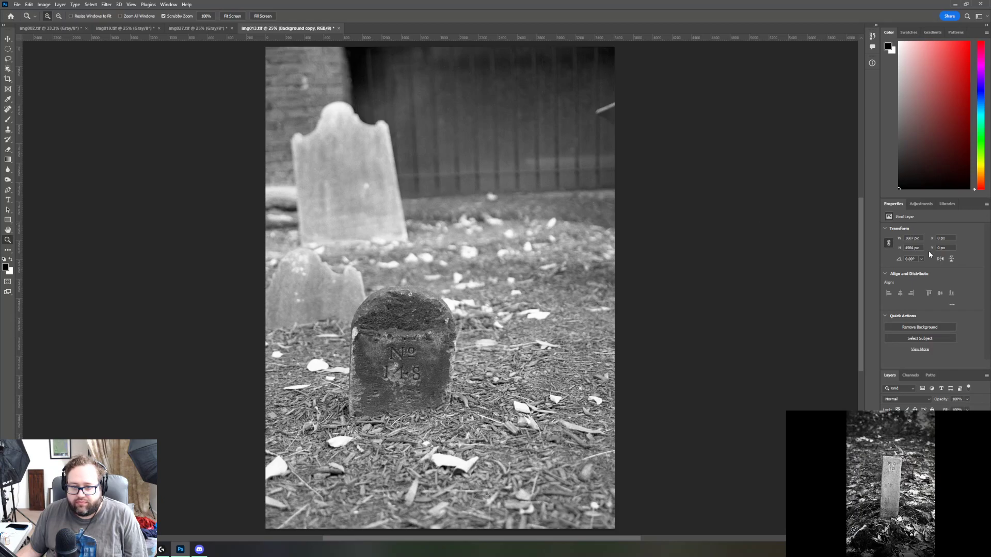
Step: Add a Curves and a Brightness/Contrast adjustment layer to img013.tif and raise the contrast to about 30
click(922, 204)
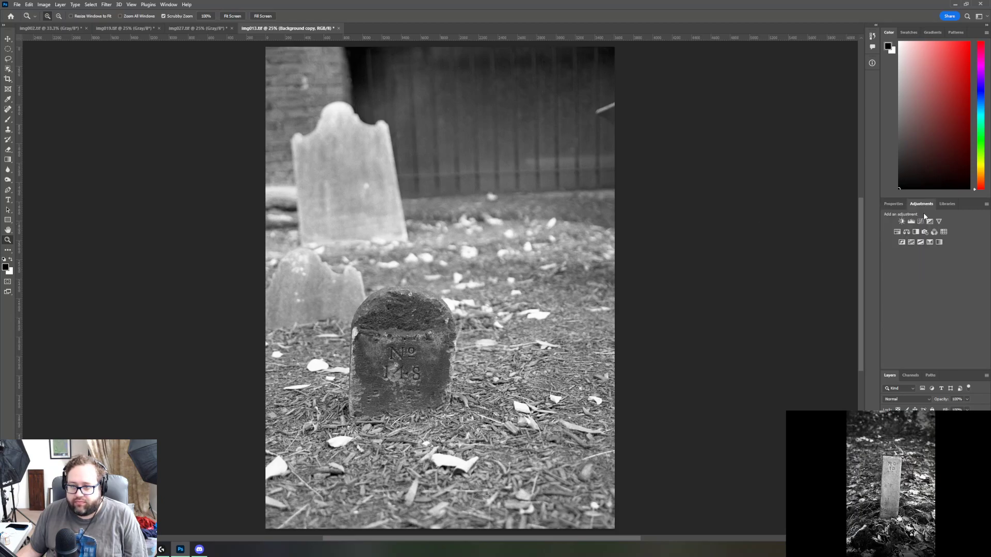
click(921, 221)
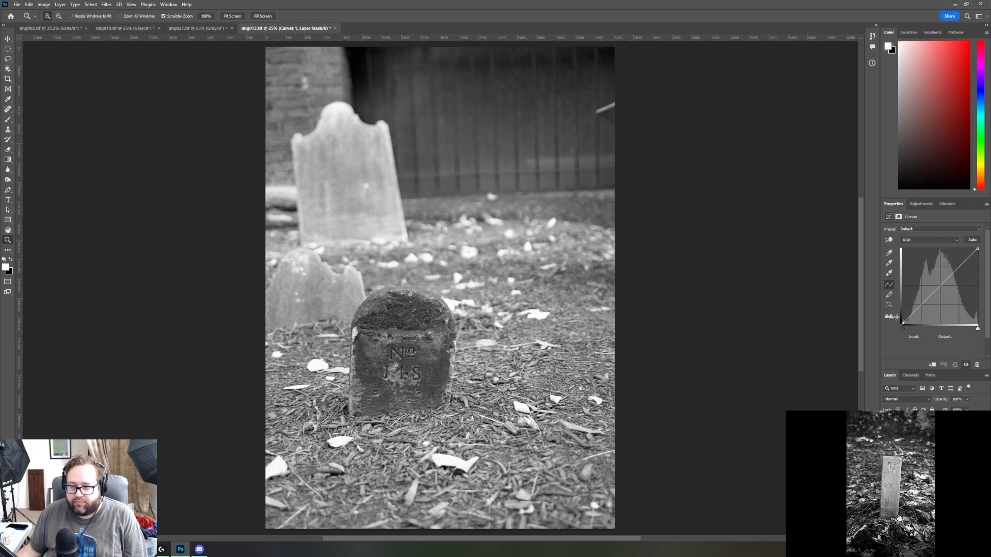
click(913, 204)
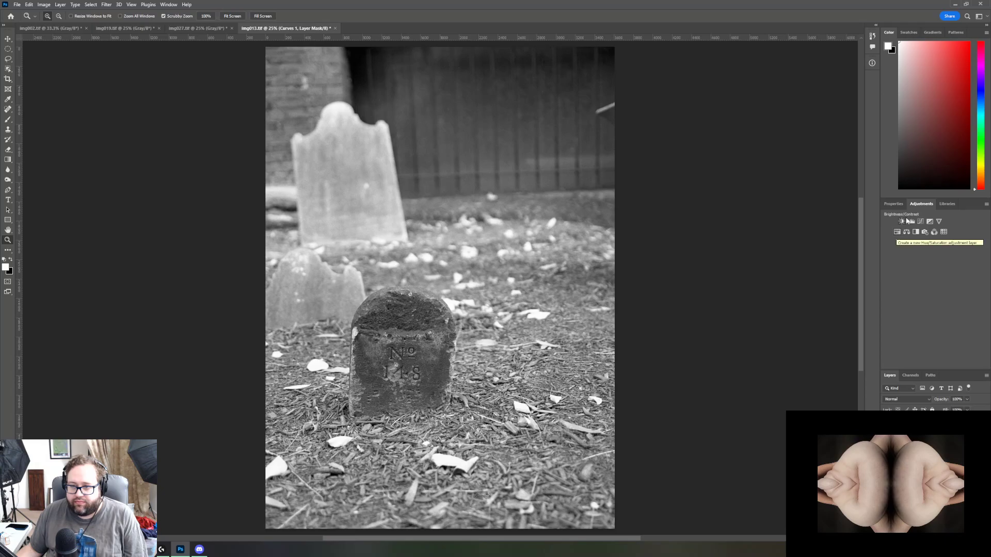
click(901, 221)
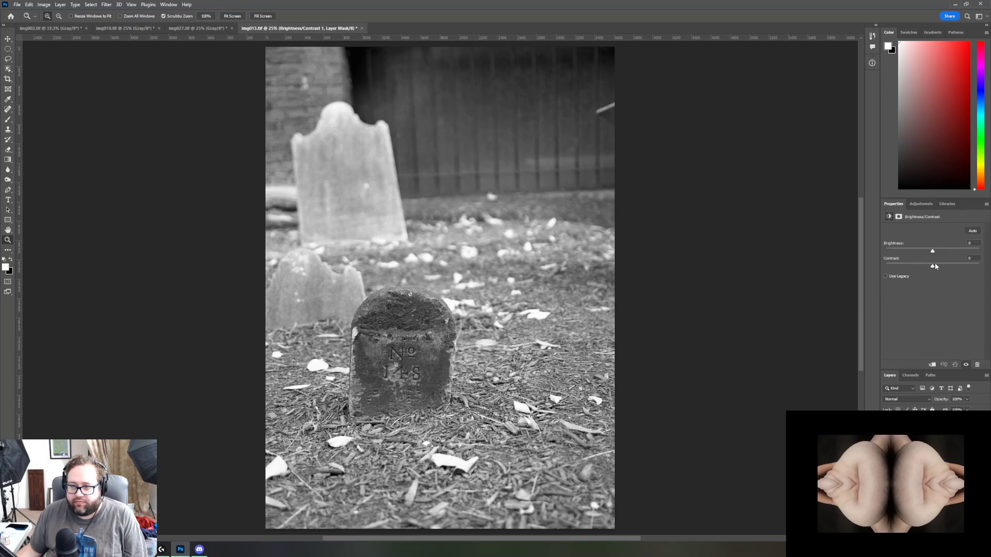
mouse_move(952, 266)
mouse_down()
mouse_move(979, 266)
mouse_move(947, 264)
mouse_up()
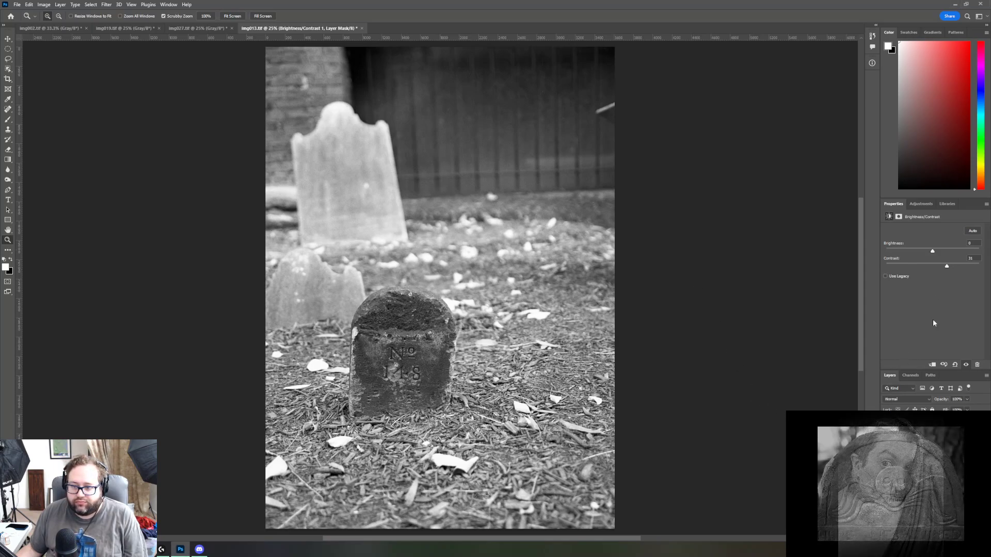
Step: Darken the upper corners and upper edge of the Background copy layer with inward black-to-transparent gradients
click(923, 439)
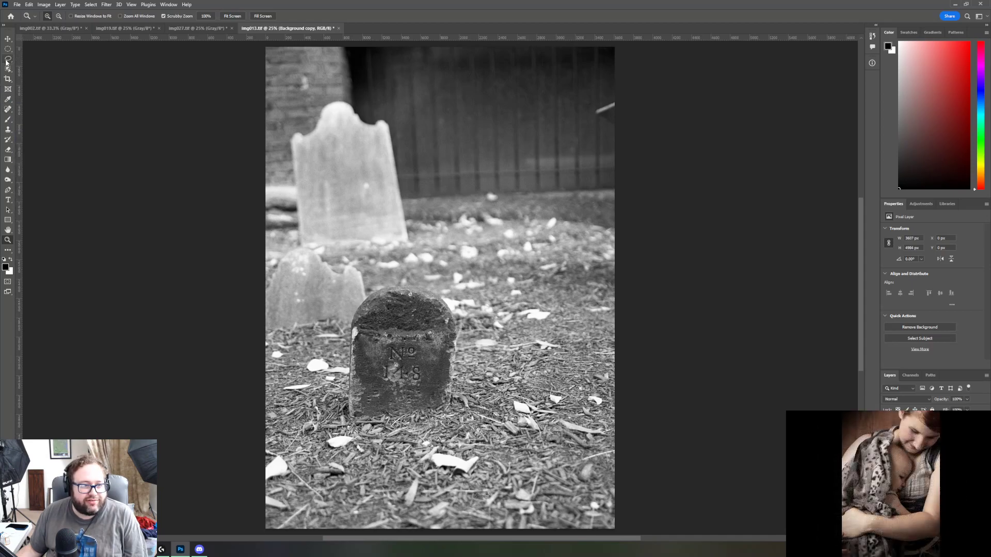
click(9, 161)
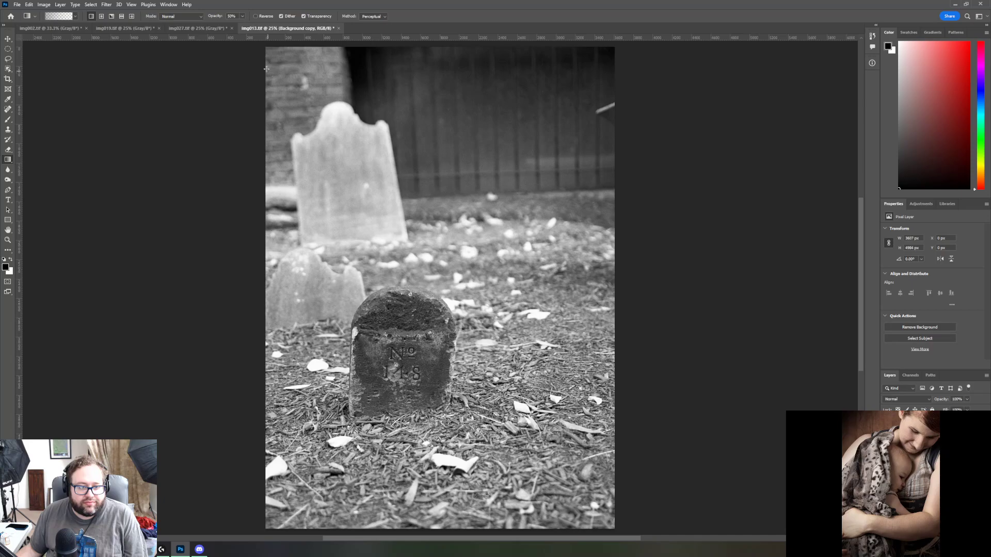
drag(260, 45, 380, 142)
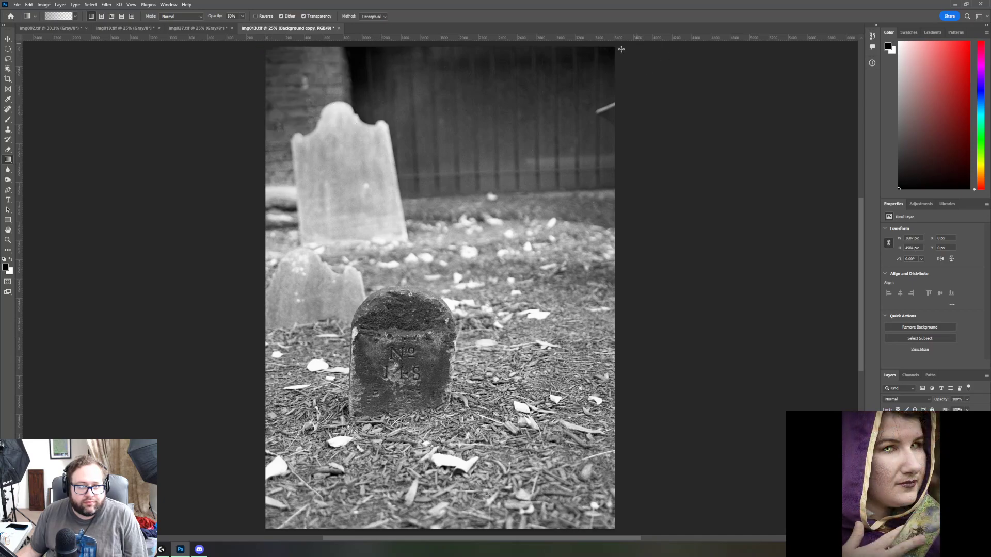
drag(617, 46, 509, 153)
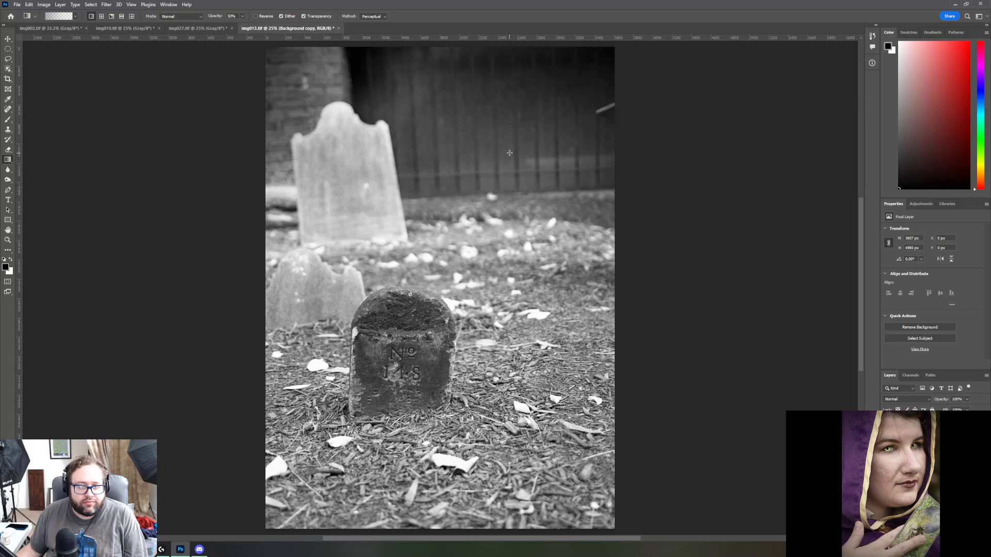
drag(435, 43, 434, 133)
Step: Complete the vignette with black-to-transparent gradients on the photo's lower corners, lower edge and both side edges
scroll(435, 132, down, 3)
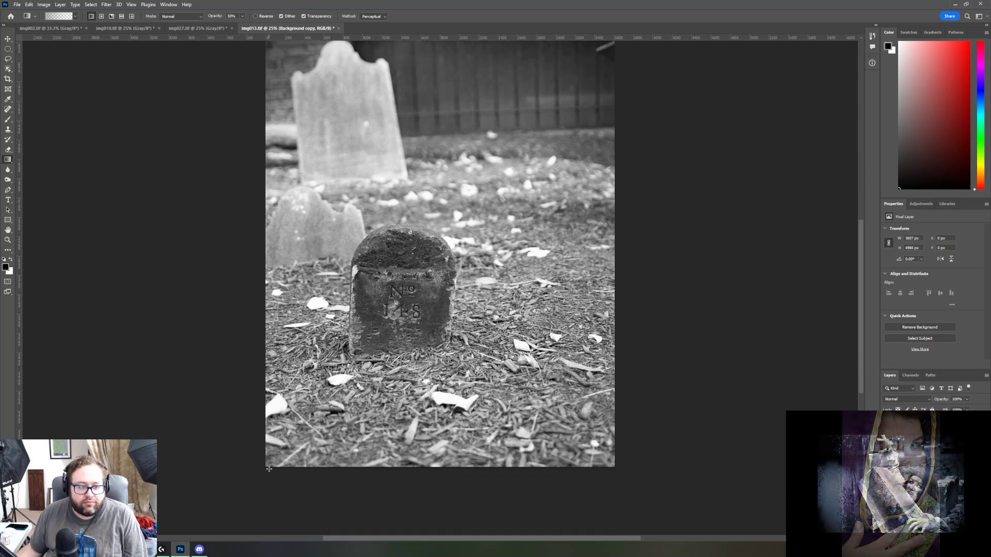
drag(258, 472, 356, 364)
drag(625, 477, 604, 445)
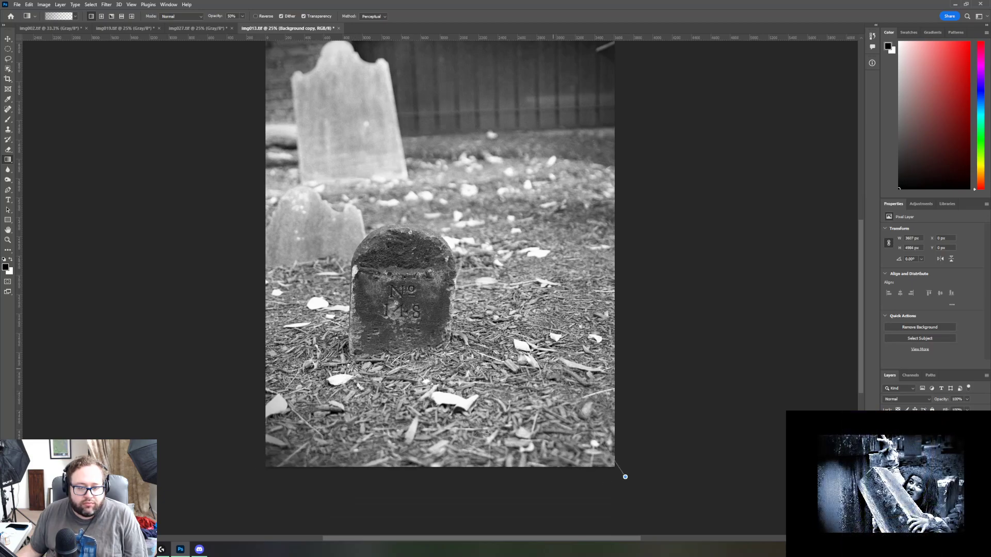
drag(541, 354, 534, 342)
mouse_move(436, 497)
mouse_down()
mouse_move(436, 375)
mouse_move(437, 395)
mouse_up()
mouse_move(250, 168)
mouse_down()
mouse_move(384, 171)
mouse_move(369, 166)
mouse_up()
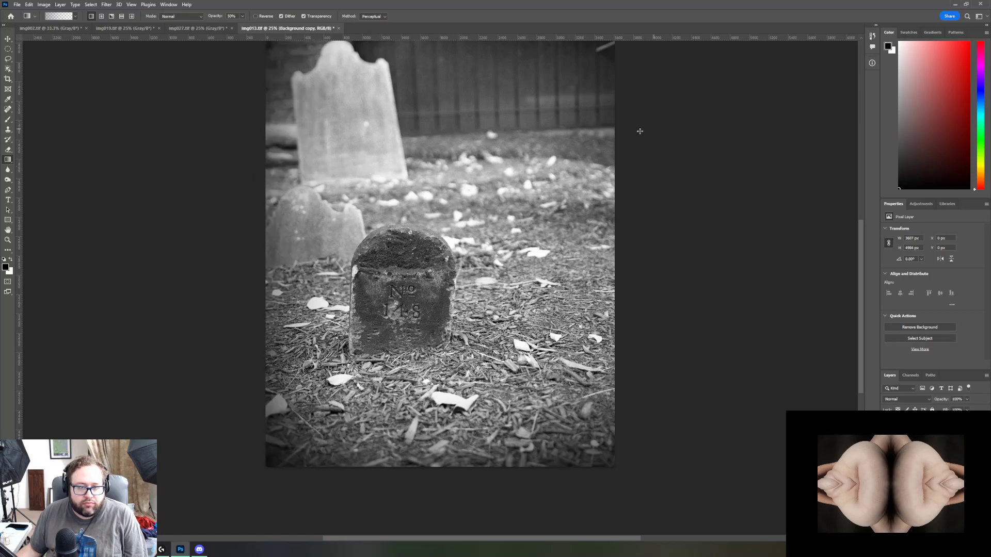
drag(627, 151, 532, 154)
Step: Crop away the strip of ground along the photo's lower edge, below the small dark gravestone
scroll(632, 340, up, 4)
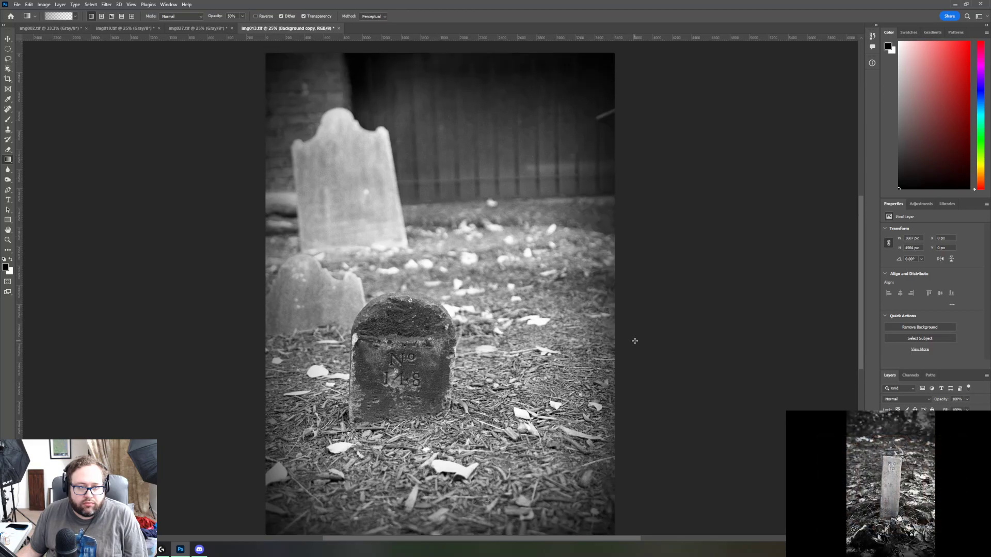
scroll(628, 339, down, 2)
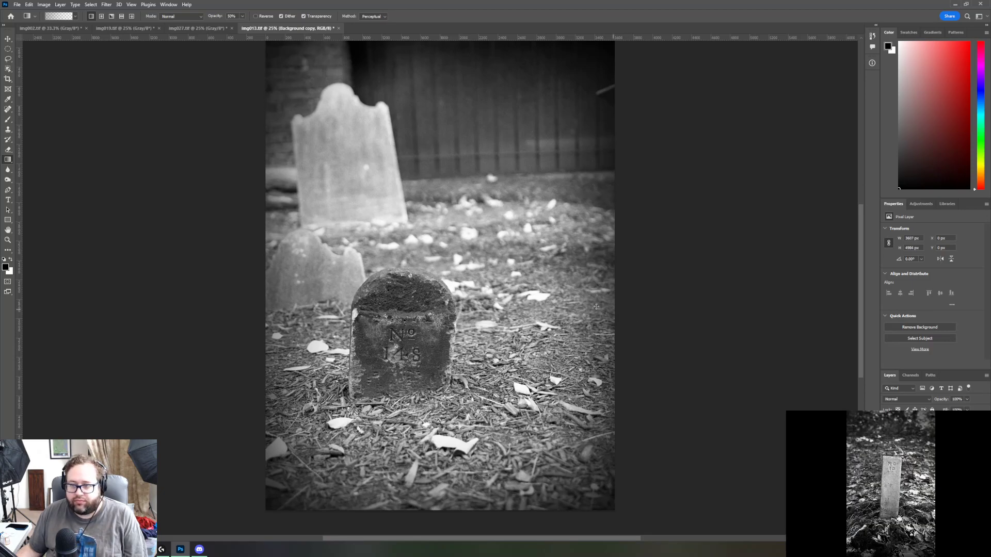
scroll(742, 233, down, 1)
scroll(742, 233, up, 2)
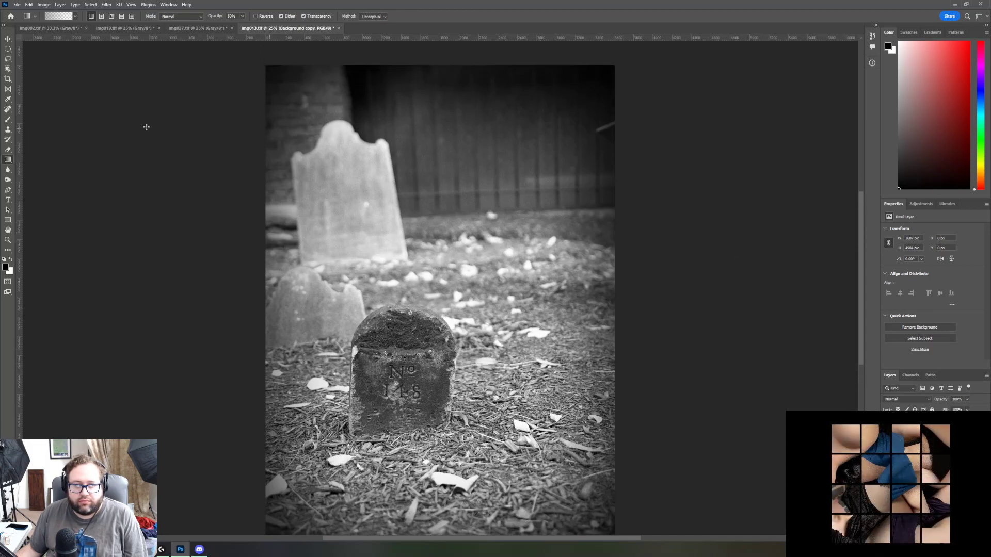
key(c)
scroll(464, 413, down, 1)
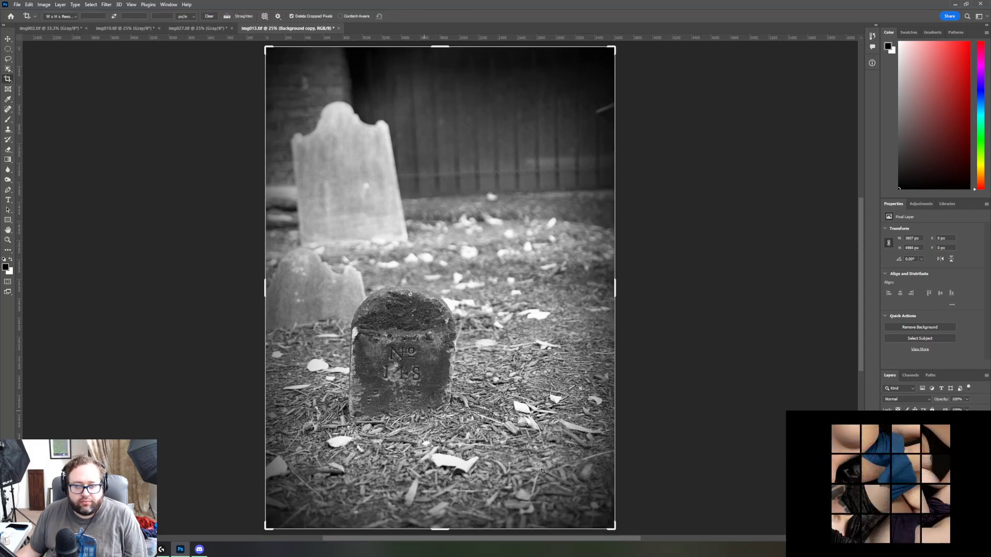
drag(445, 529, 451, 498)
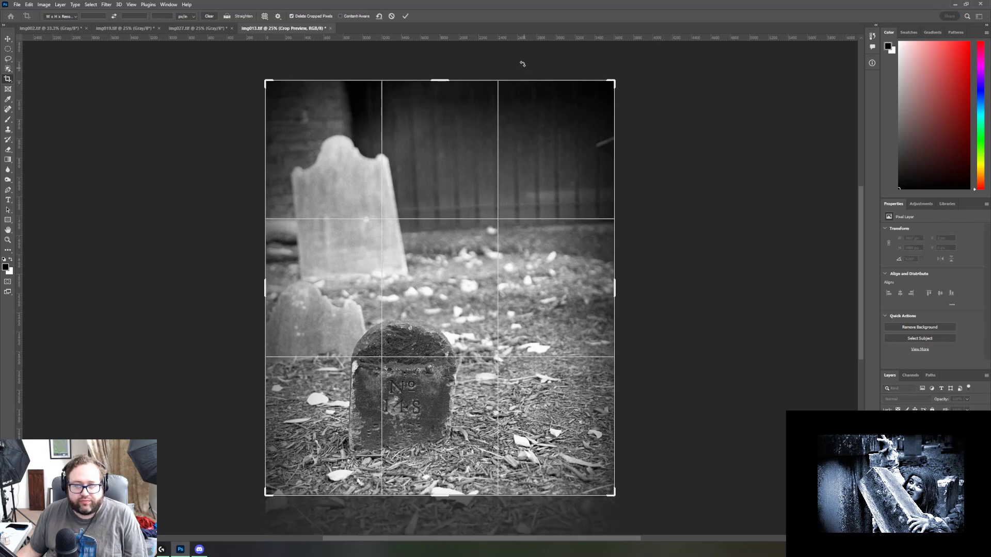
click(406, 17)
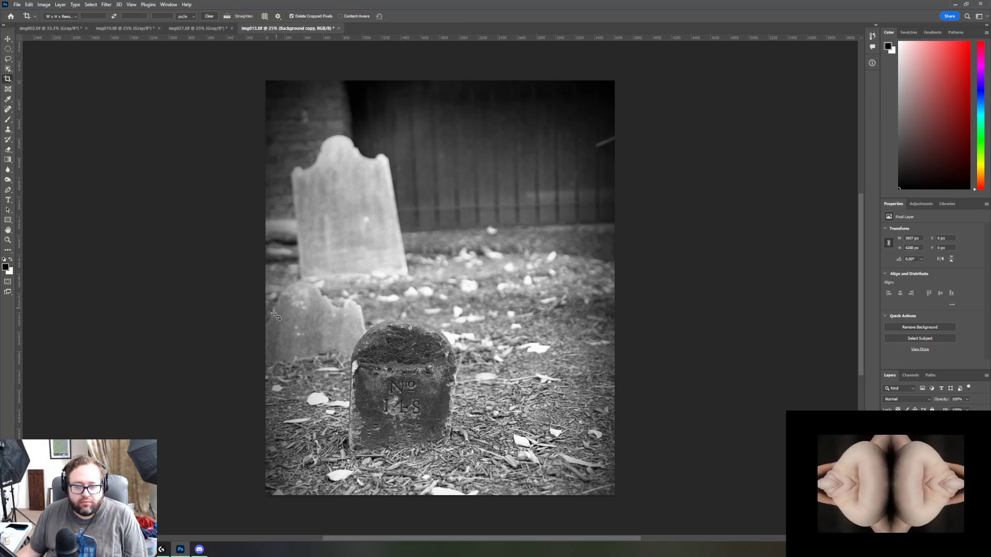
Step: Darken the cropped photo's lower corners and lower edge with black-to-transparent gradients, undoing and redrawing the first one
click(10, 162)
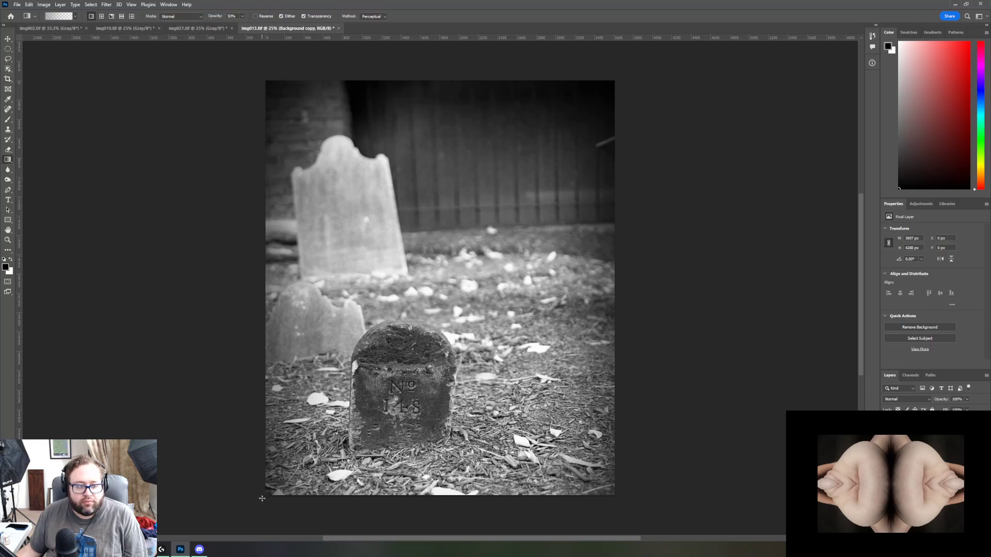
drag(299, 467, 333, 445)
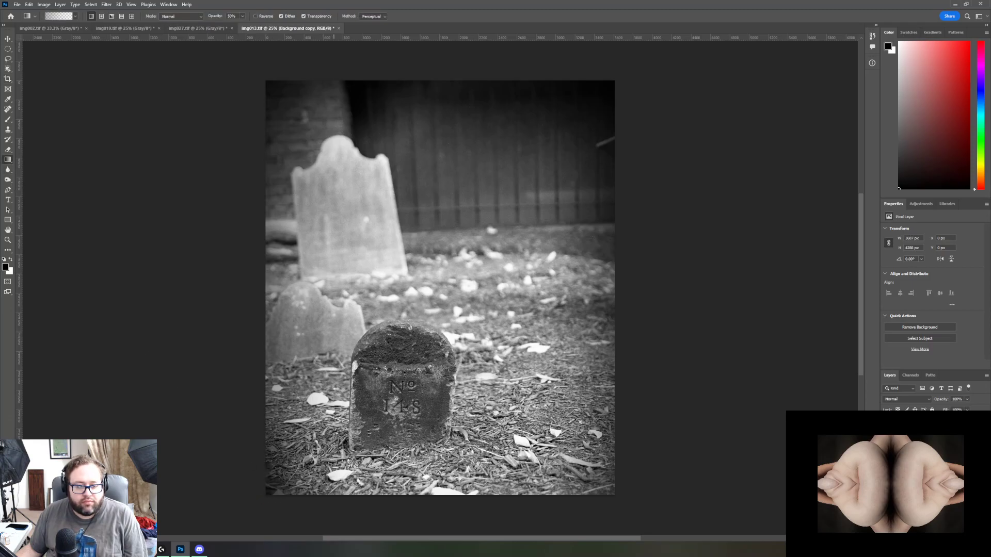
click(29, 5)
click(32, 13)
drag(258, 501, 375, 415)
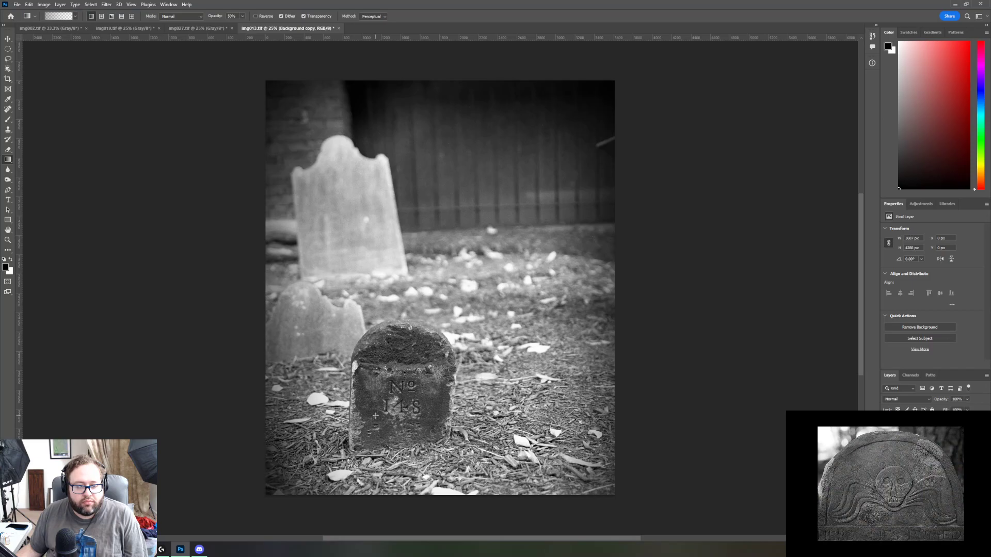
drag(626, 505, 593, 471)
drag(431, 521, 433, 448)
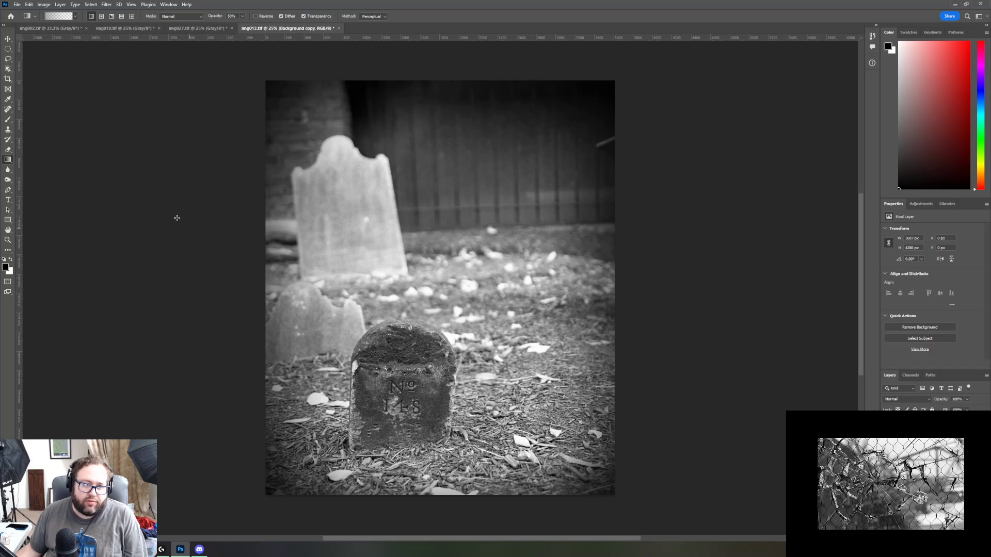
Step: Undo the crop and the gradients drawn after it
click(27, 5)
click(26, 6)
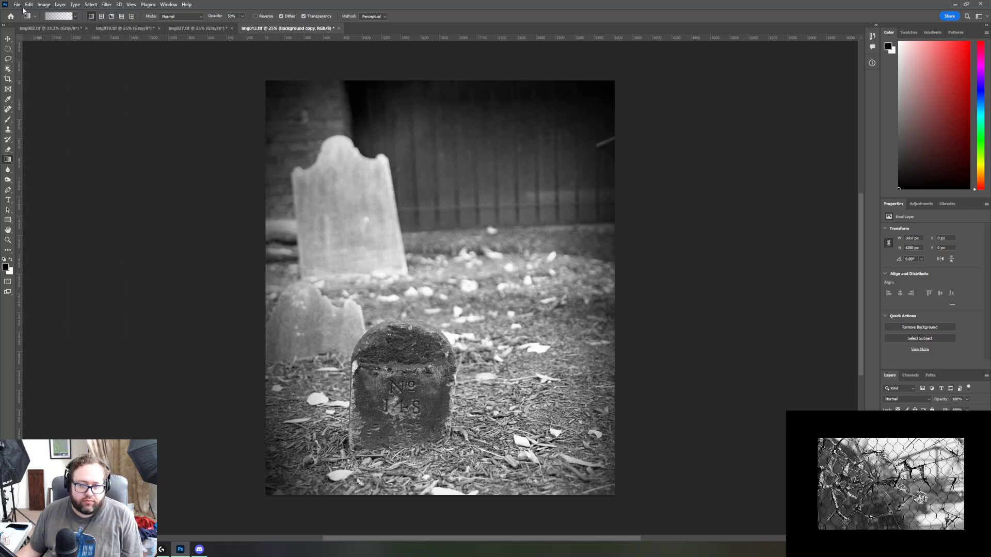
scroll(78, 154, down, 3)
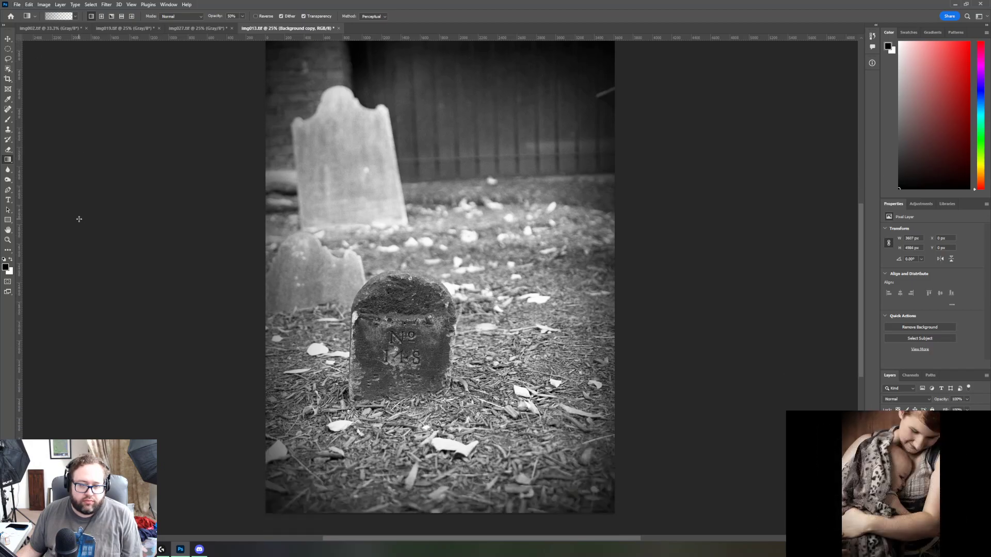
Step: Burn the highlights of the tall, light gravestone in the background
scroll(78, 219, up, 1)
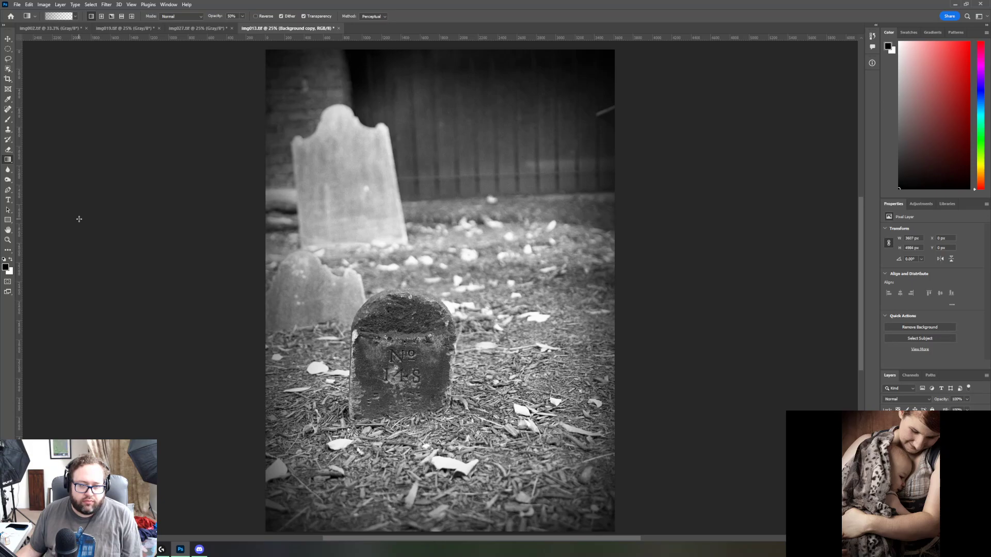
scroll(79, 219, down, 1)
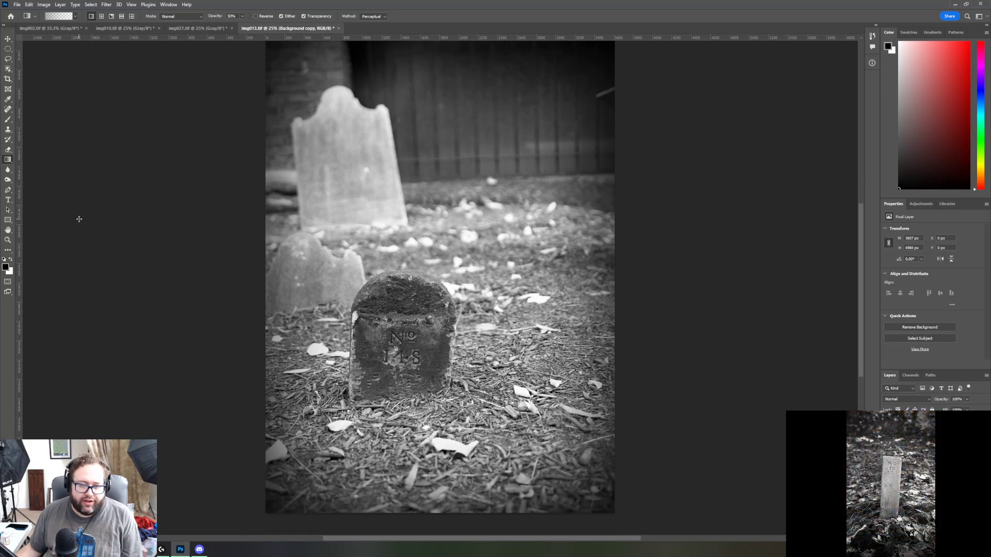
scroll(79, 219, up, 1)
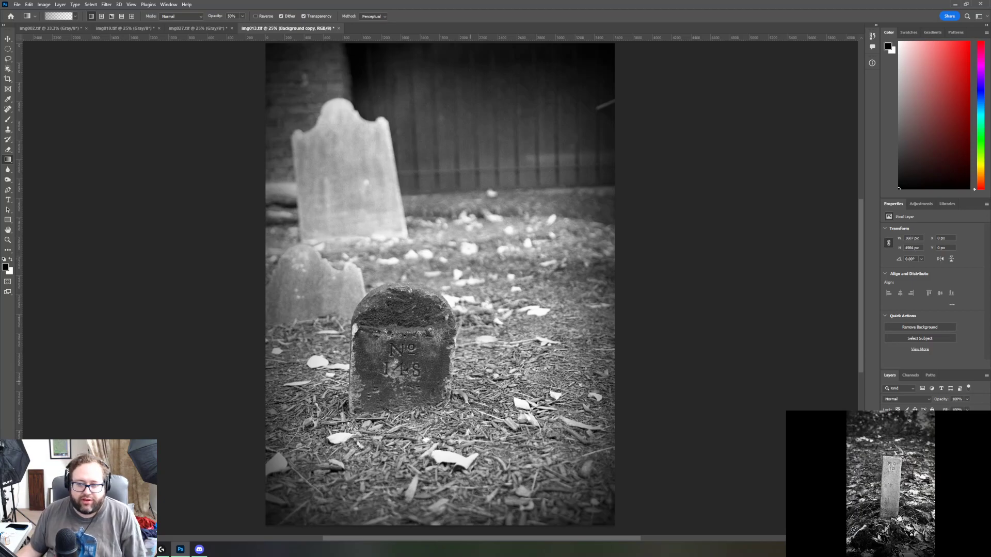
scroll(230, 450, up, 1)
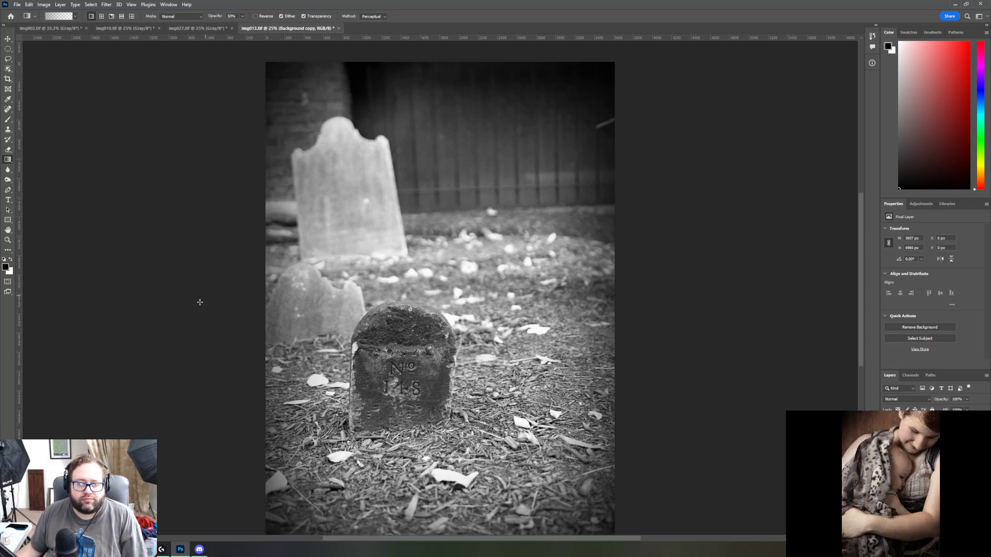
scroll(202, 299, down, 1)
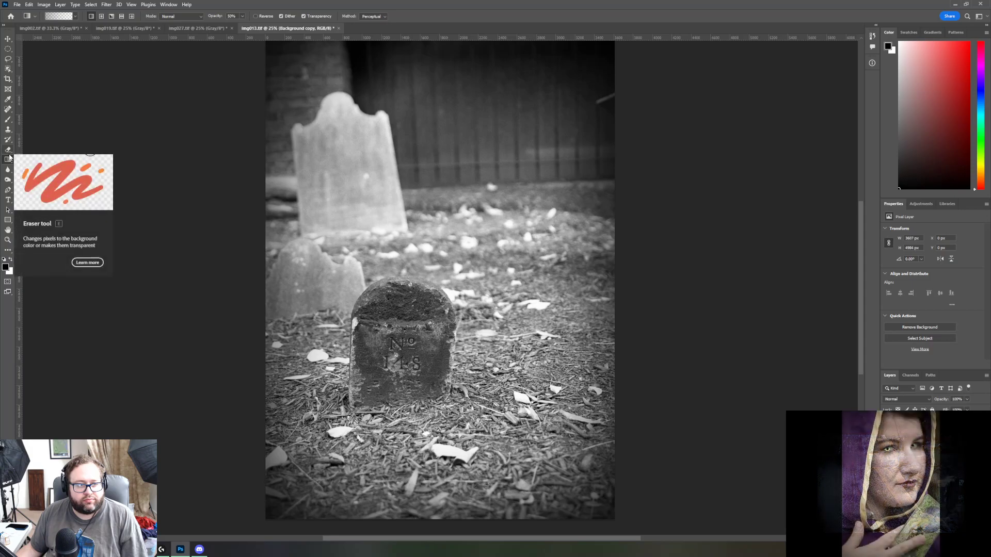
click(8, 181)
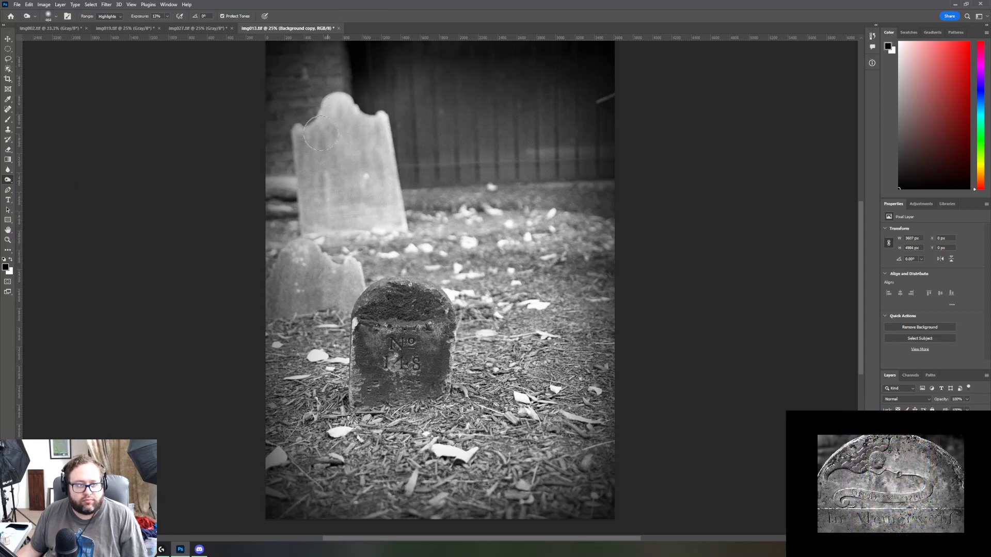
mouse_move(320, 133)
mouse_down()
mouse_move(314, 224)
mouse_move(388, 218)
mouse_move(373, 157)
mouse_move(306, 177)
mouse_move(309, 193)
mouse_move(378, 187)
mouse_move(383, 204)
mouse_move(311, 216)
mouse_move(349, 227)
mouse_up()
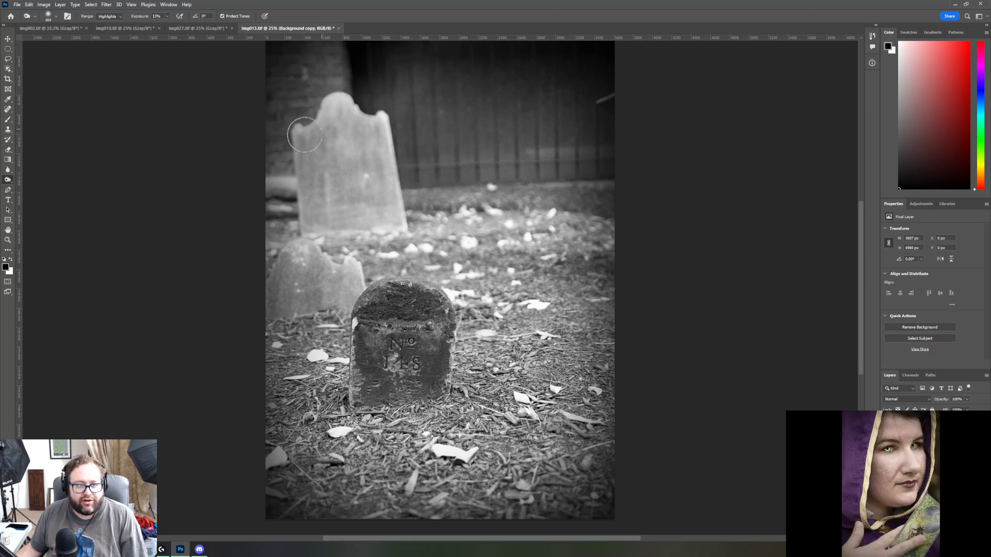
Step: Brush over the highlights of the small gravestone at the photo's left edge with the toning brush at 13% exposure
mouse_move(282, 287)
mouse_down()
mouse_move(289, 253)
mouse_move(307, 276)
mouse_move(343, 283)
mouse_move(284, 307)
mouse_move(344, 270)
mouse_move(335, 301)
mouse_move(280, 299)
mouse_move(302, 256)
mouse_move(270, 327)
mouse_move(308, 256)
mouse_up()
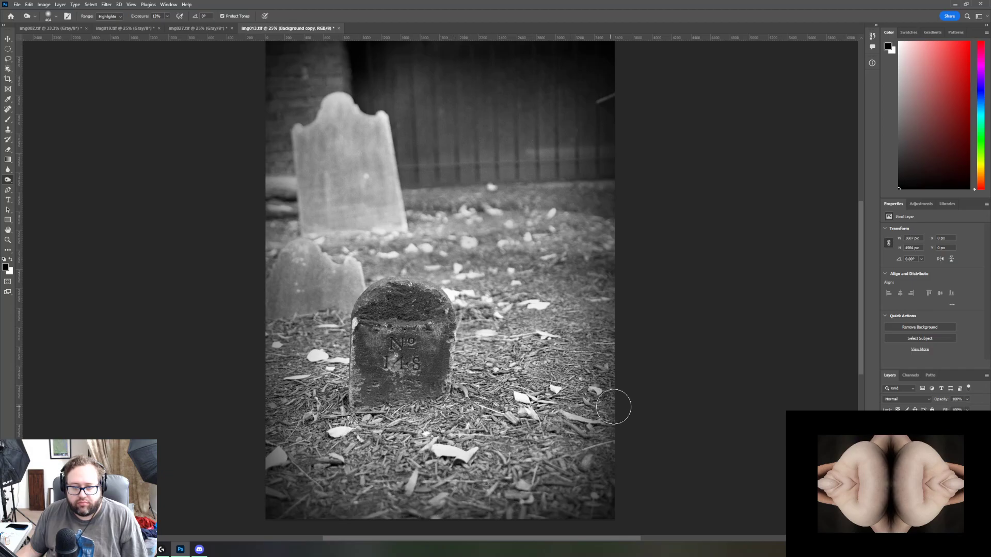
scroll(586, 302, up, 1)
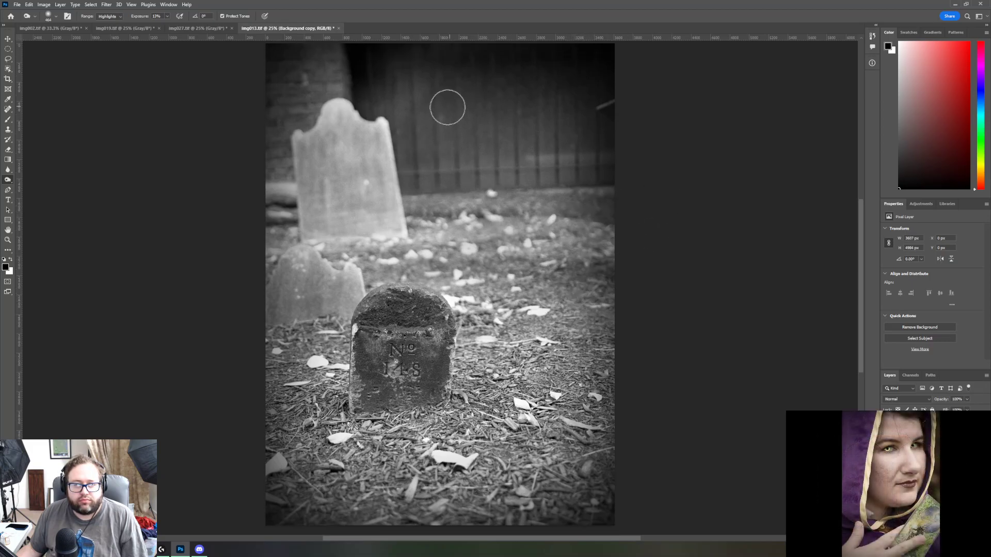
scroll(589, 221, up, 1)
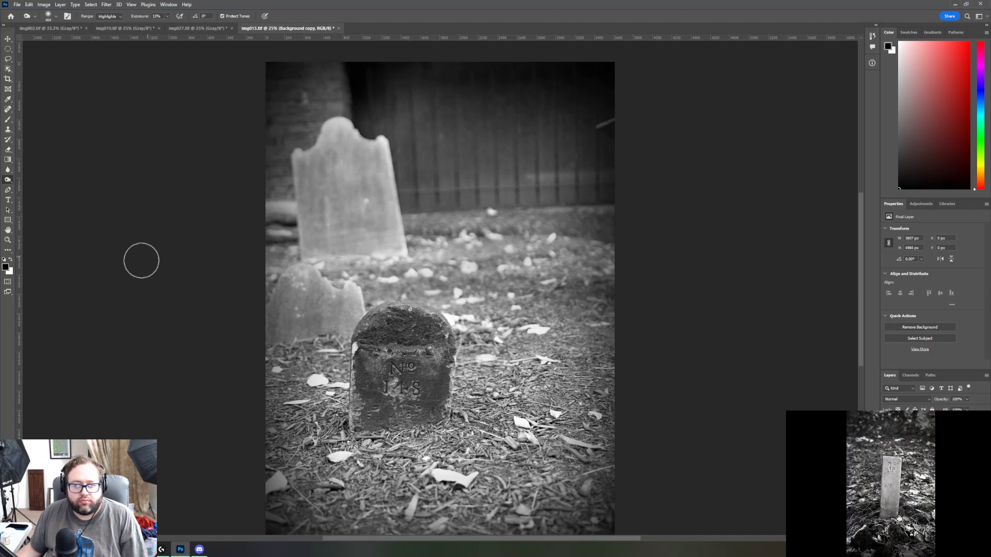
scroll(122, 317, down, 2)
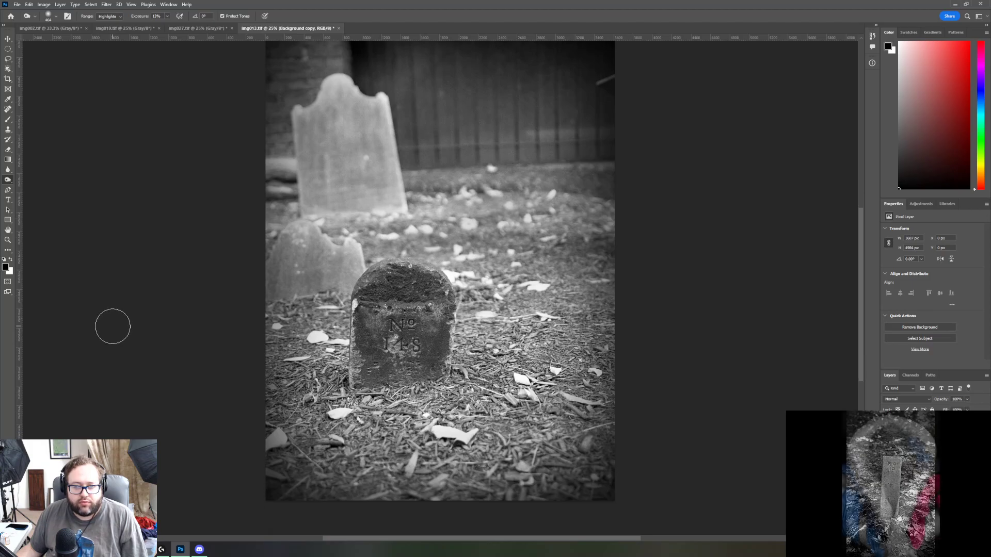
scroll(111, 325, up, 1)
Step: Save the gravestone photo as 013.tif in TIFF format with no image compression and RLE layer compression
click(16, 4)
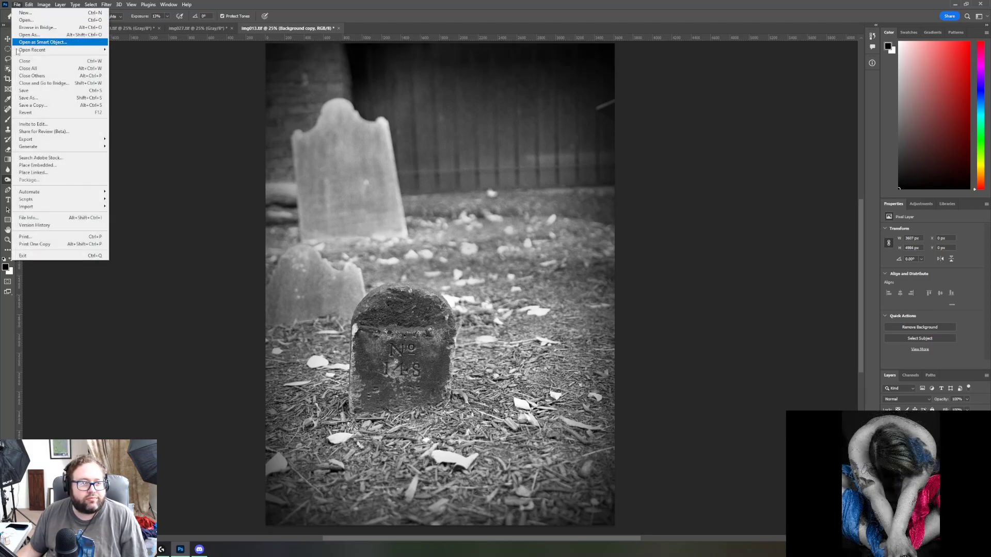
click(29, 99)
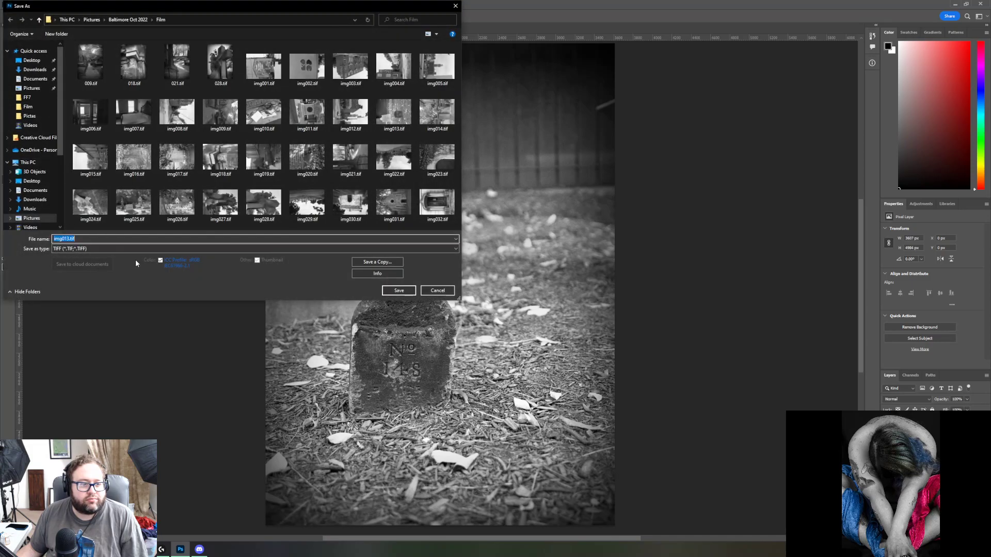
click(124, 239)
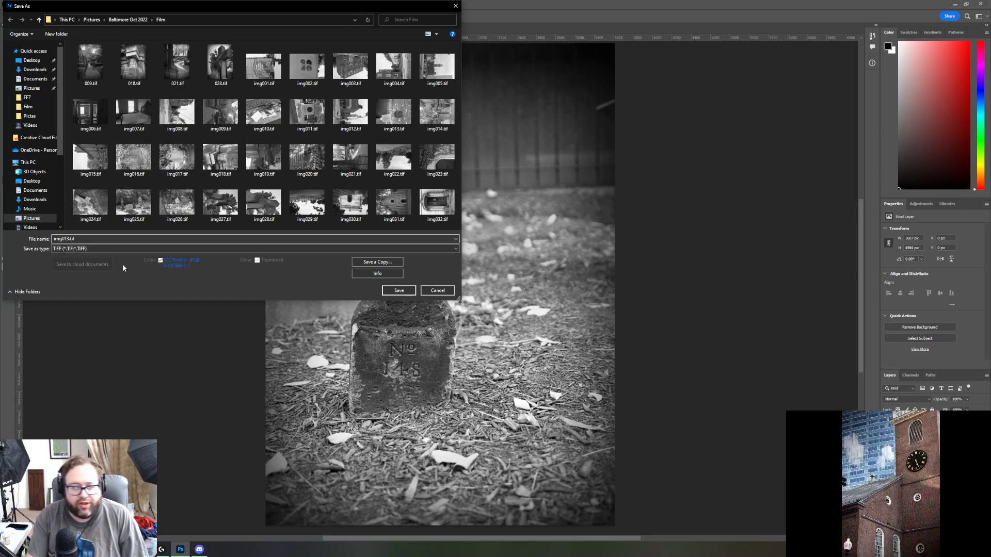
key(BackSpace)
key(BackSpace)
key(BackSpace)
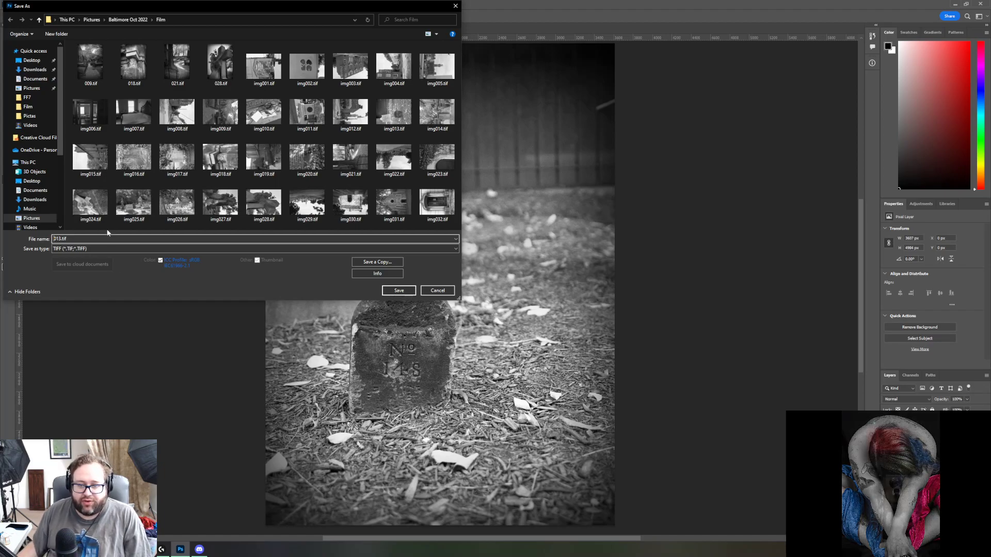
click(408, 291)
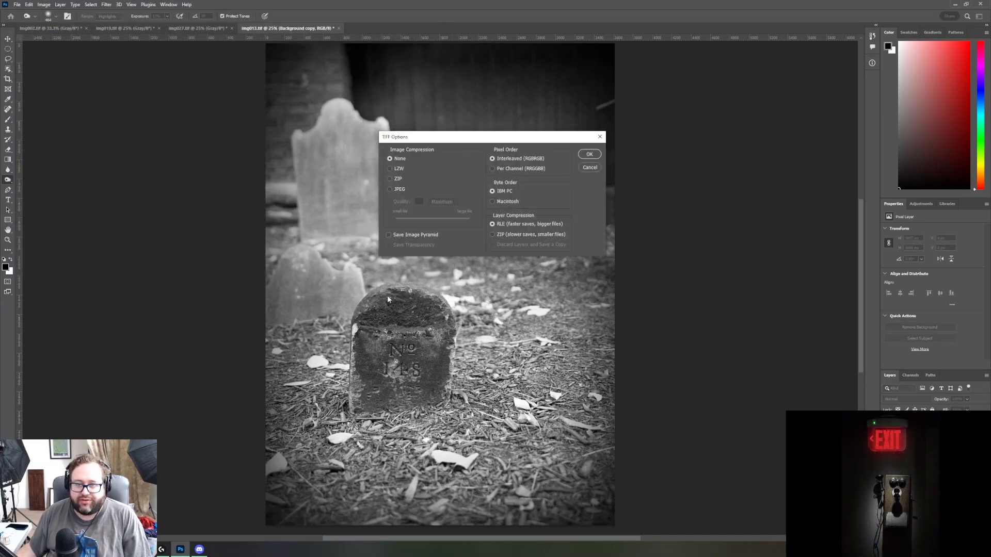
click(592, 154)
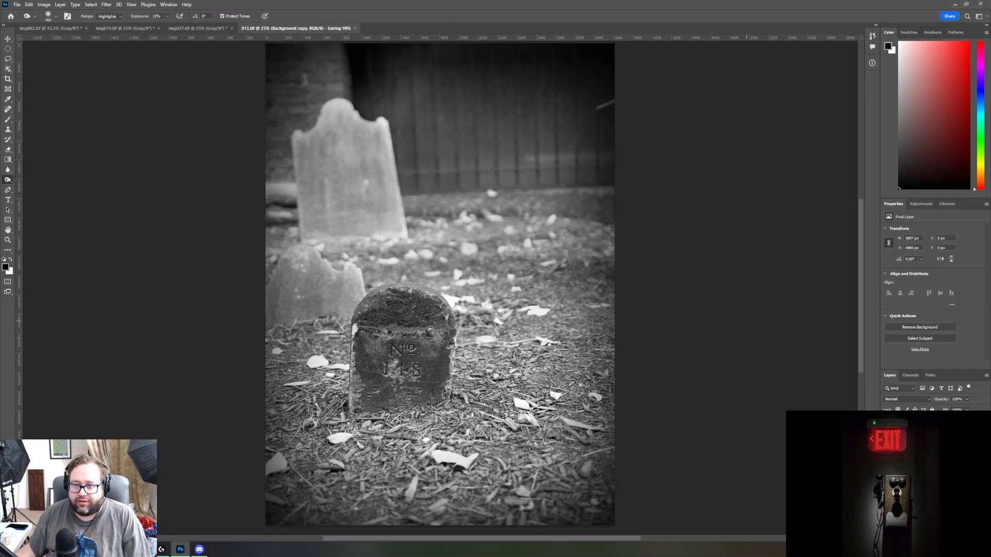
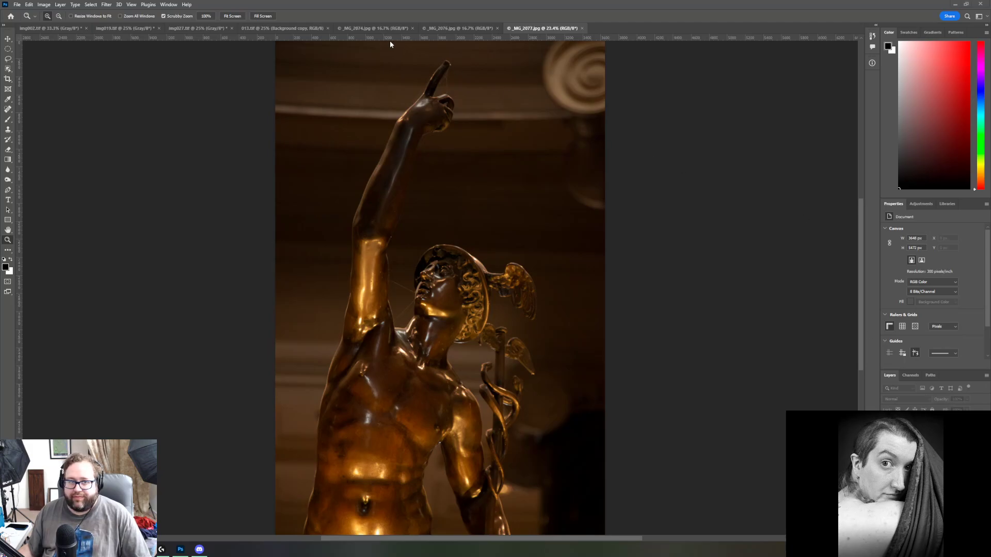
Step: Examine the rotunda photo _MG_2074.jpg and the fountain photo _MG_2076.jpg, each fitted to the screen
click(363, 29)
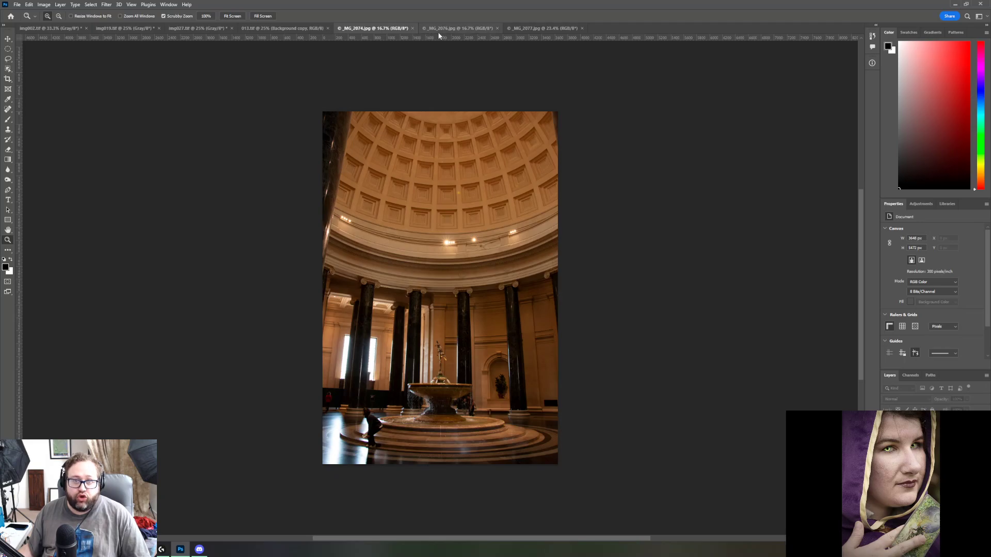
click(232, 16)
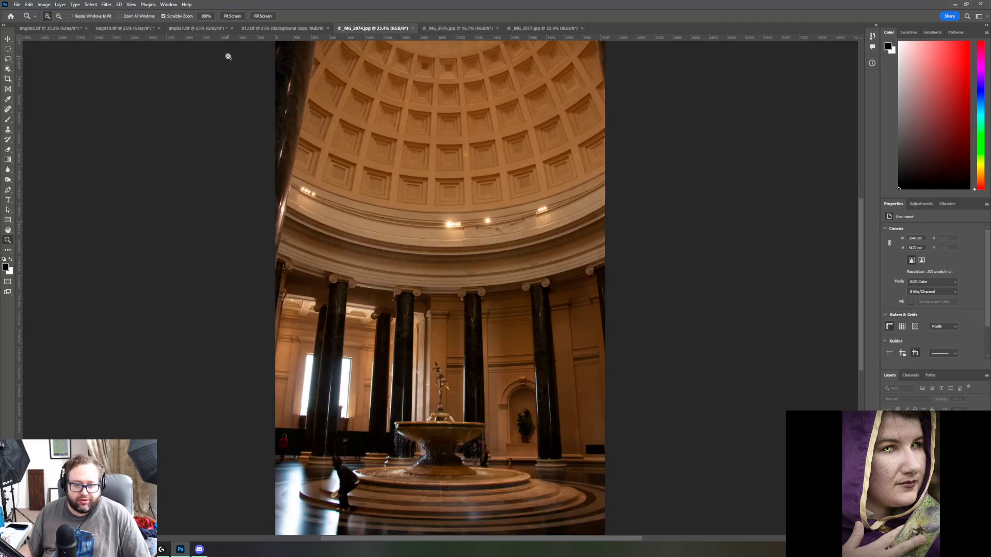
click(454, 29)
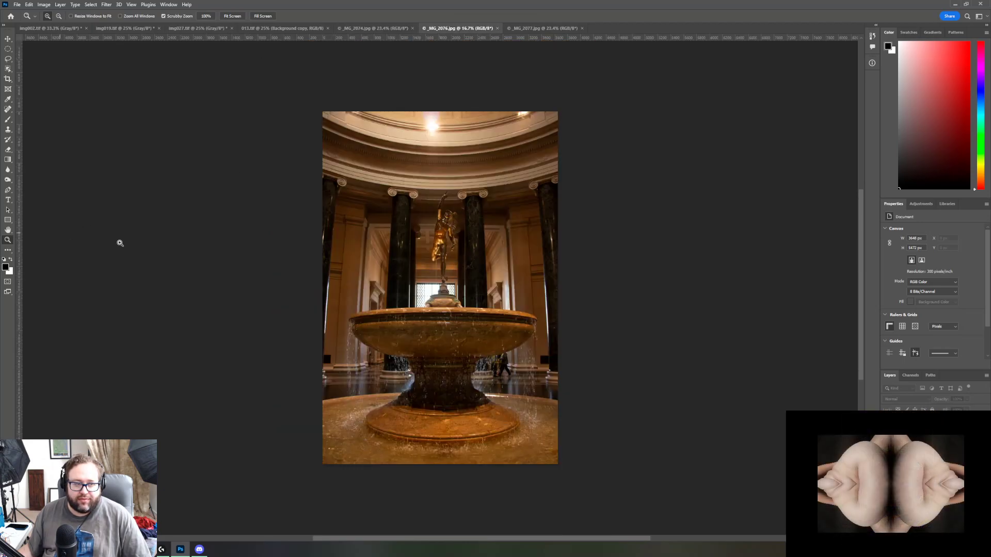
click(233, 16)
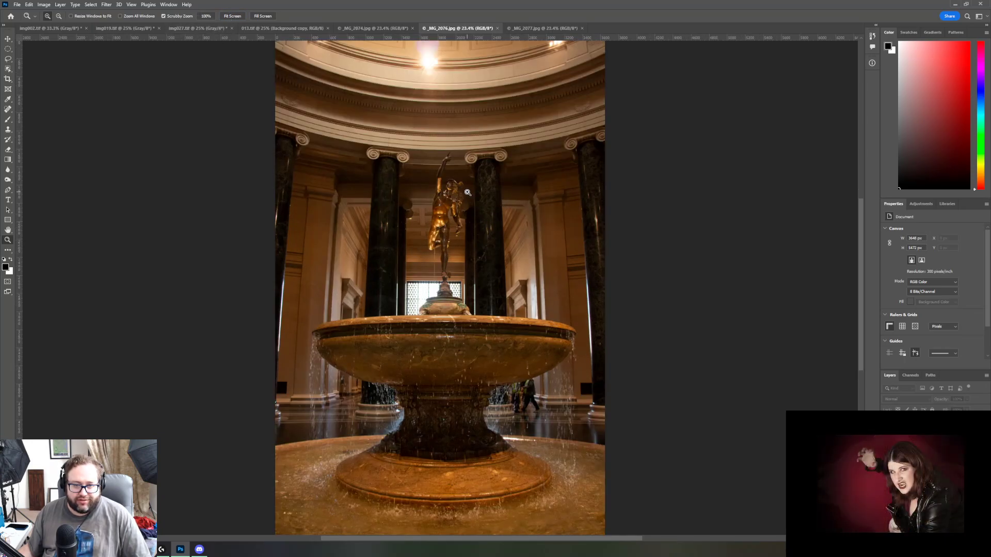
Step: Switch to the statue photo _MG_2077.jpg and close _MG_2074.jpg and _MG_2076.jpg
click(528, 29)
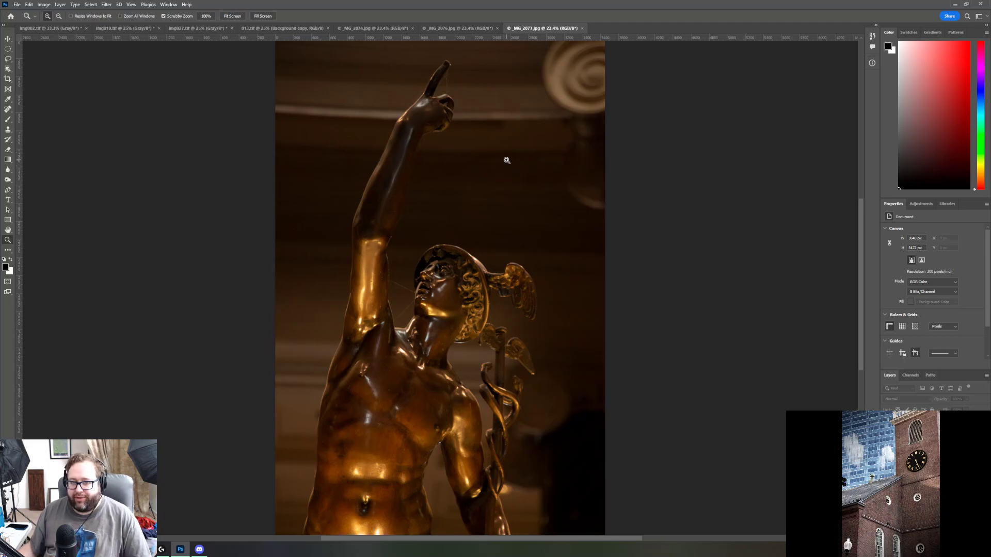
click(412, 29)
click(413, 29)
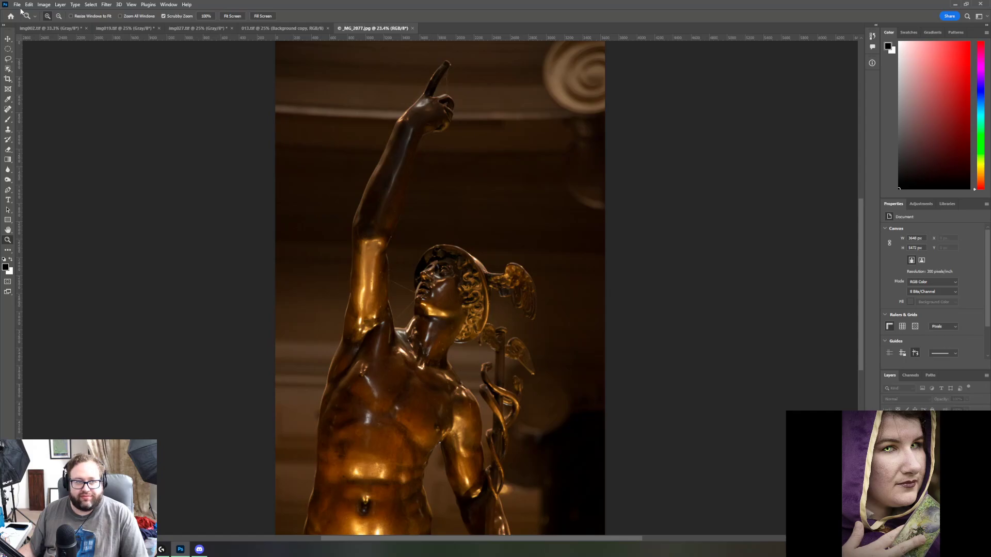
Step: Duplicate the Background layer of the statue photo within the same document
key(ctrl+j)
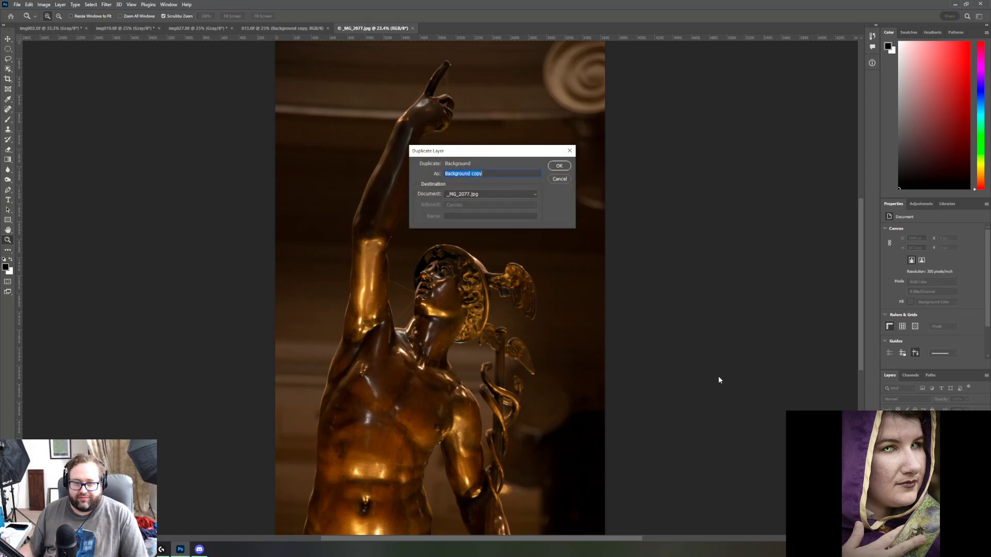
click(559, 165)
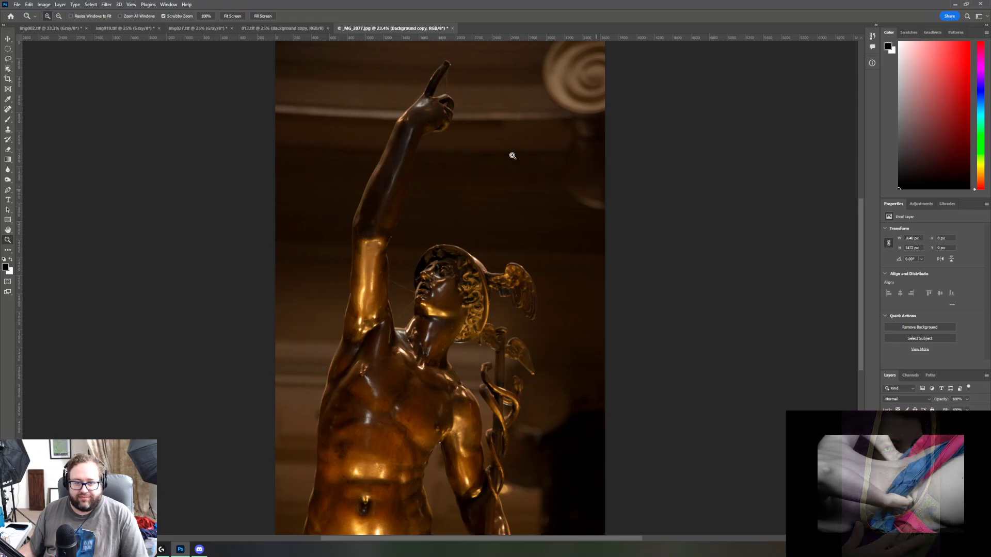
Step: Try Auto Tone on the duplicated statue layer, and undo it to compare with the original colours
click(43, 4)
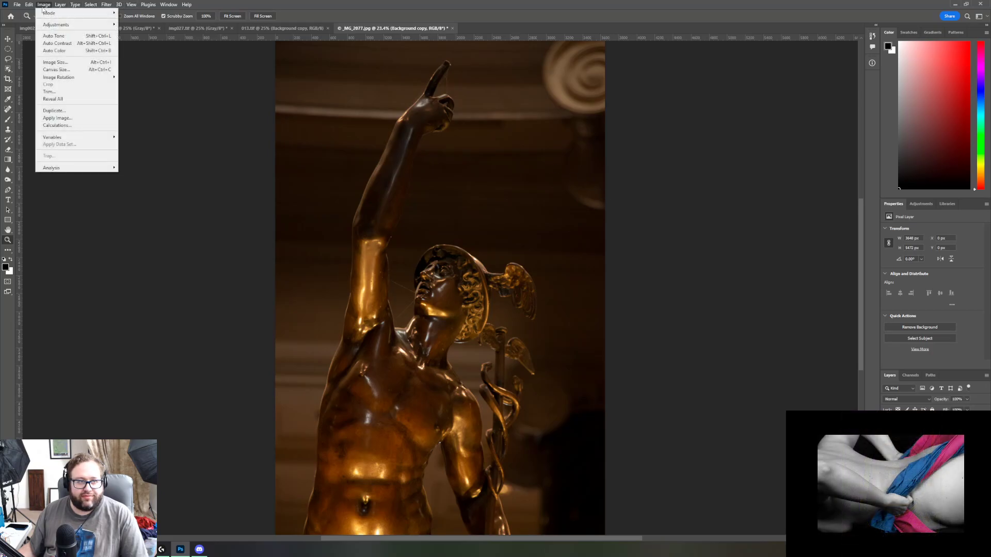
click(50, 39)
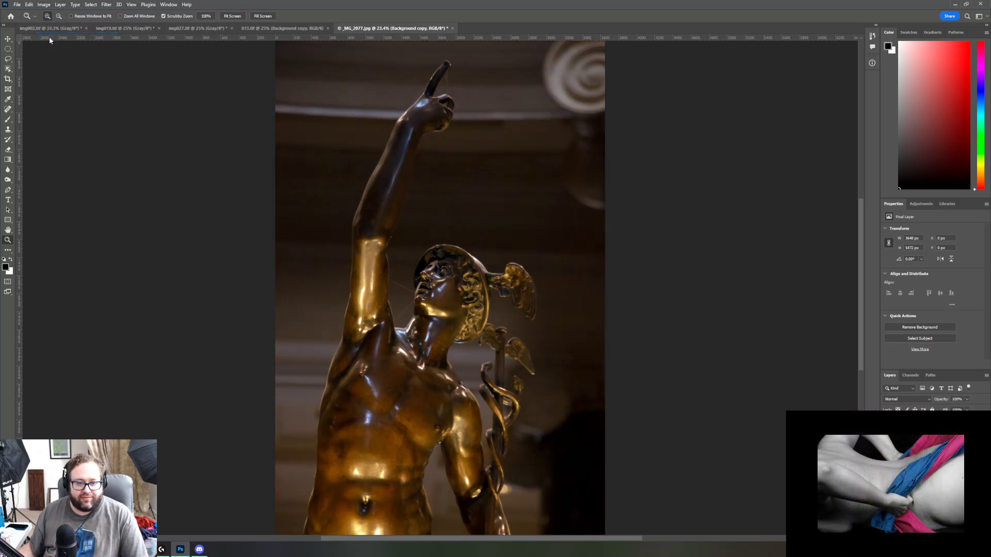
click(43, 5)
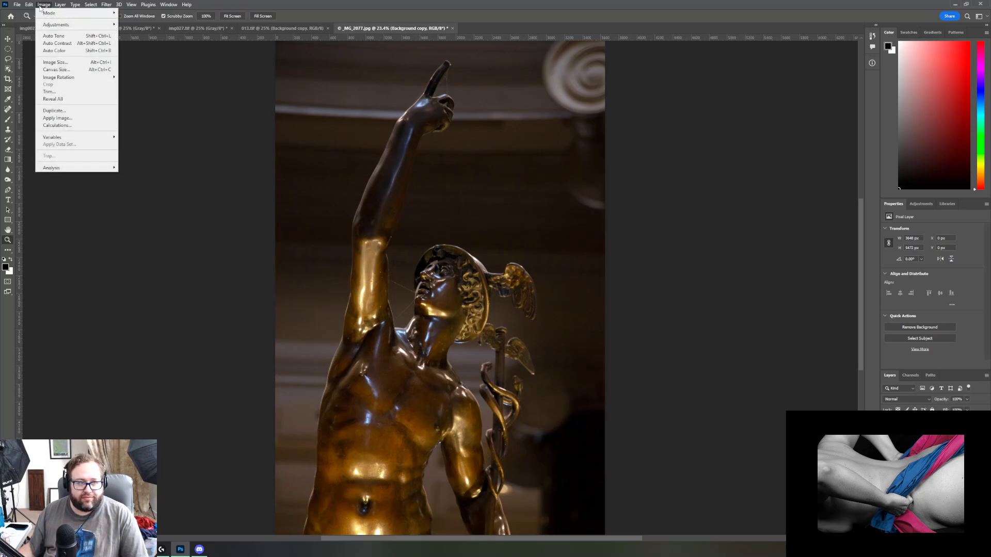
click(27, 14)
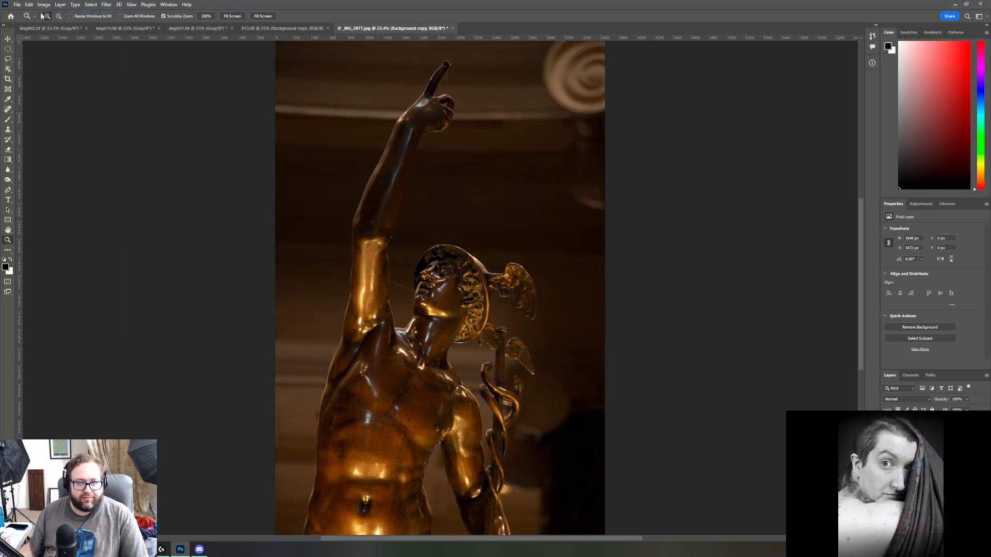
Step: Compare automatic corrections on the duplicated statue layer and keep Auto Tone
click(44, 4)
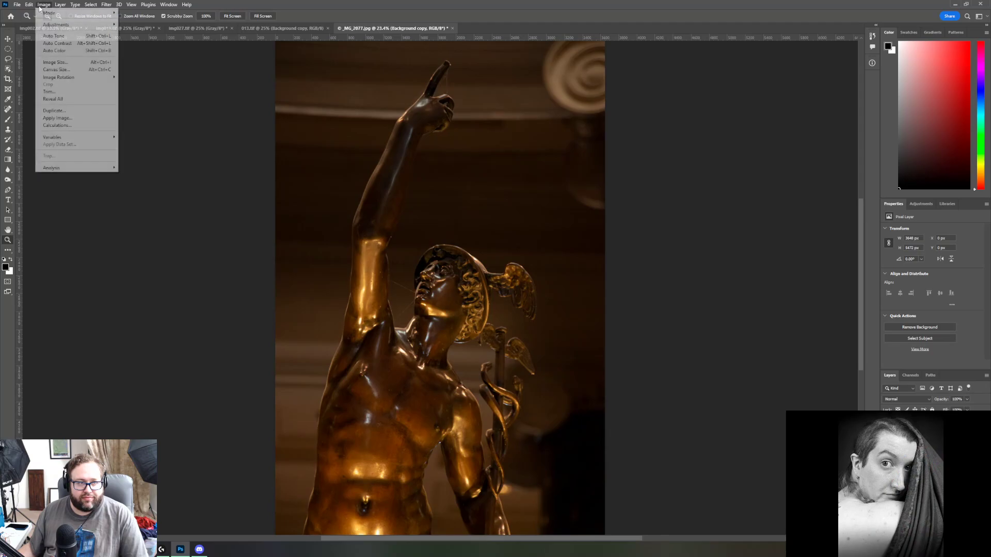
click(46, 36)
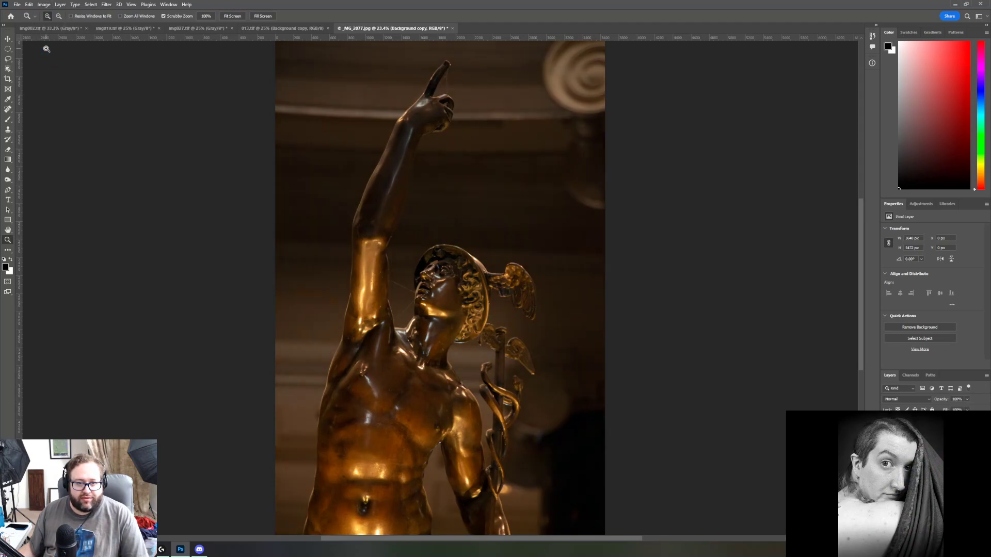
click(44, 4)
click(60, 38)
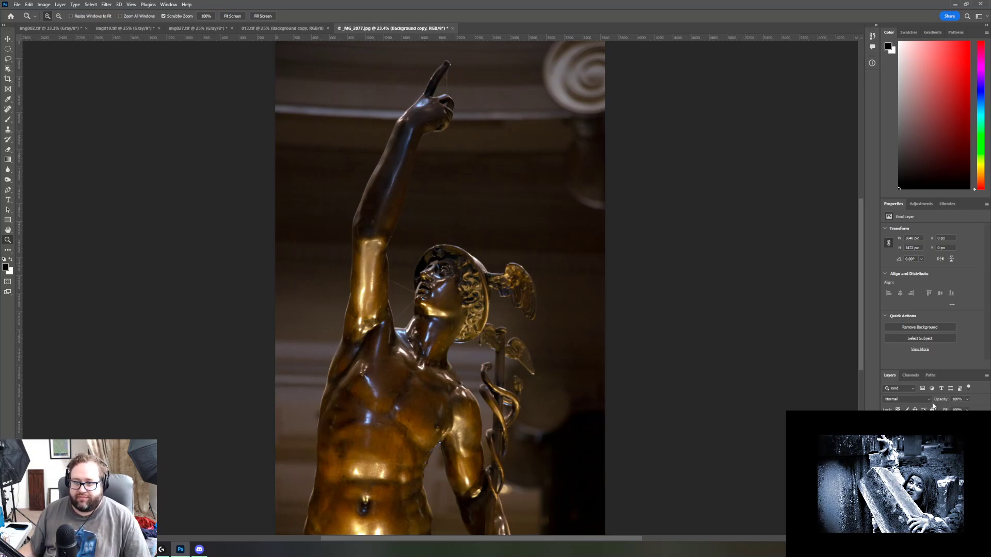
Step: Add a Curves adjustment layer and brighten the statue photo by moving the RGB white point to an input of about 214
click(922, 204)
click(918, 221)
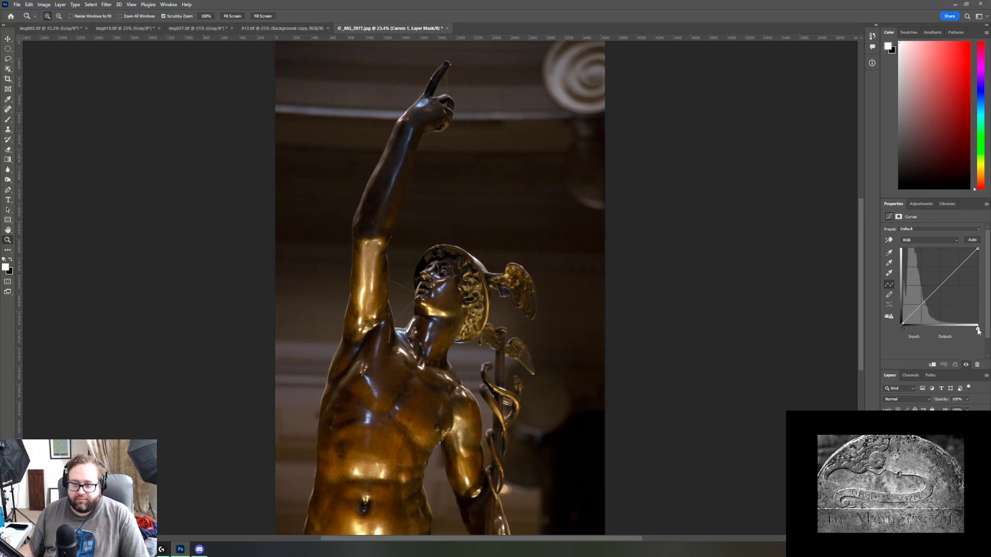
mouse_move(977, 328)
mouse_down()
mouse_move(963, 324)
mouse_move(971, 326)
mouse_up()
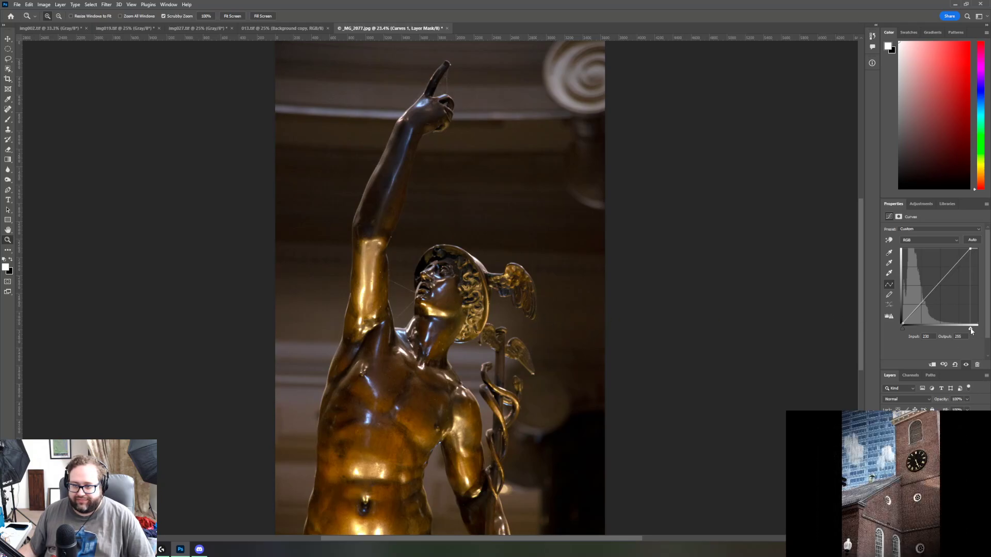
drag(970, 331, 967, 323)
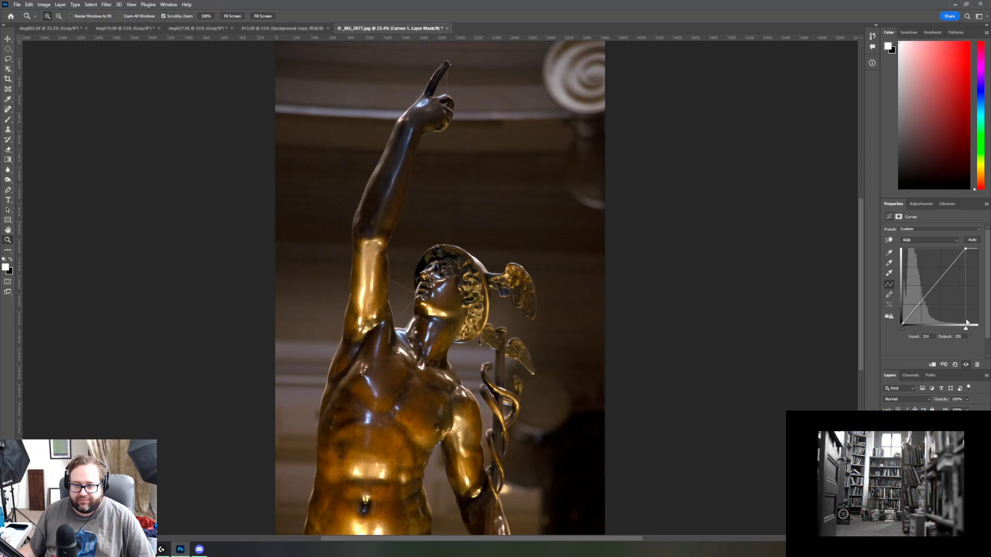
Step: Add a Hue/Saturation adjustment layer above the curves and lower the master saturation to -20
click(921, 205)
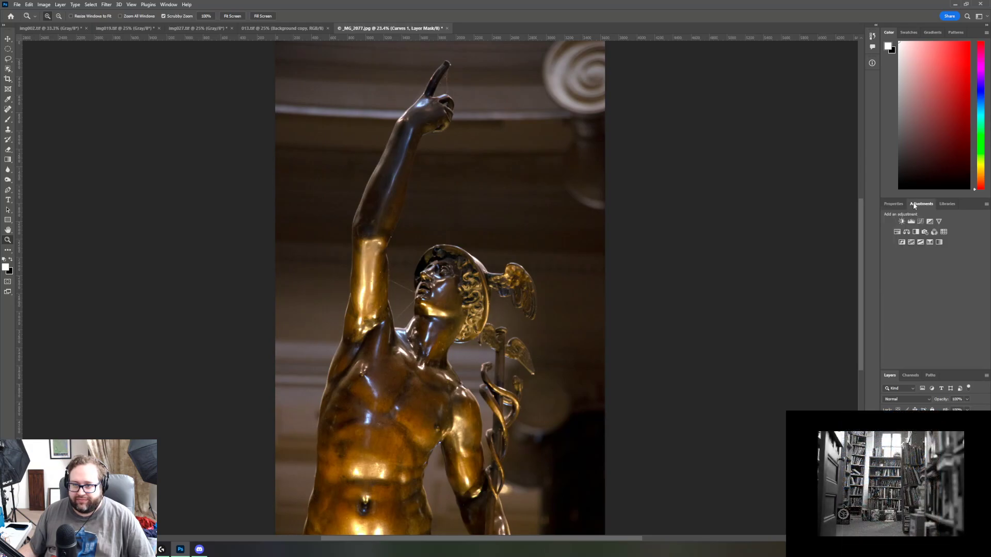
click(893, 204)
key(alt+bracketright)
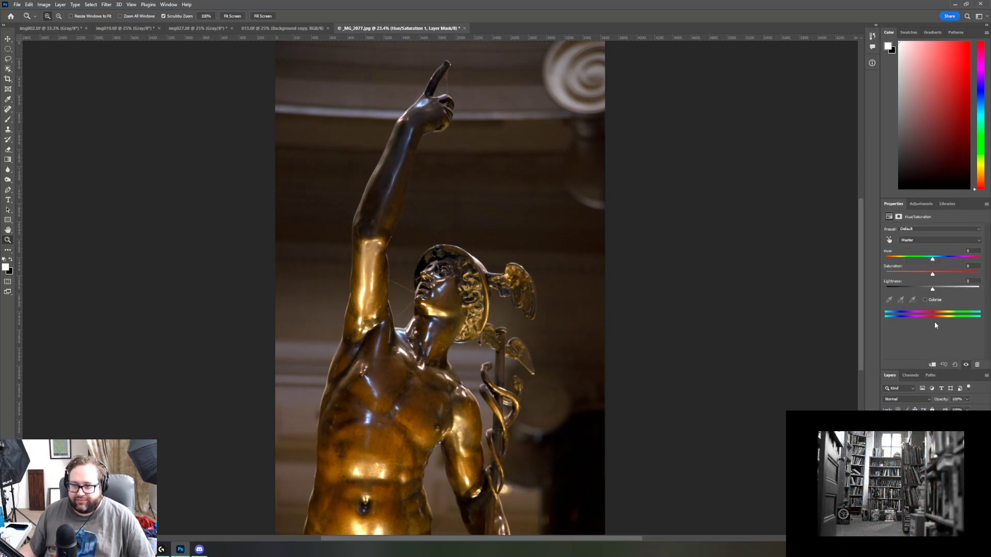
mouse_move(931, 274)
mouse_down()
mouse_move(842, 264)
mouse_move(923, 273)
mouse_up()
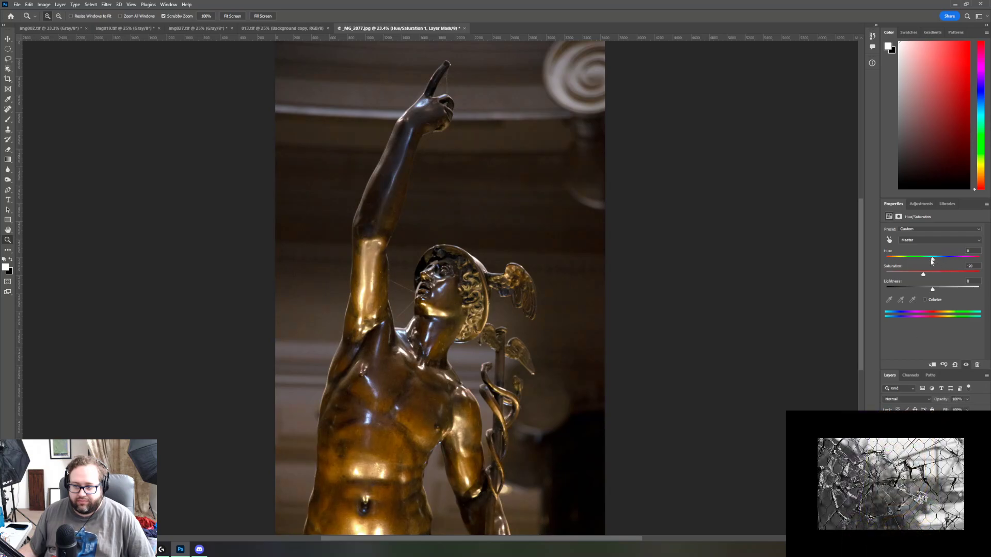
Step: Try shifting the master hue to +180, and reset it to 0
drag(934, 258, 987, 250)
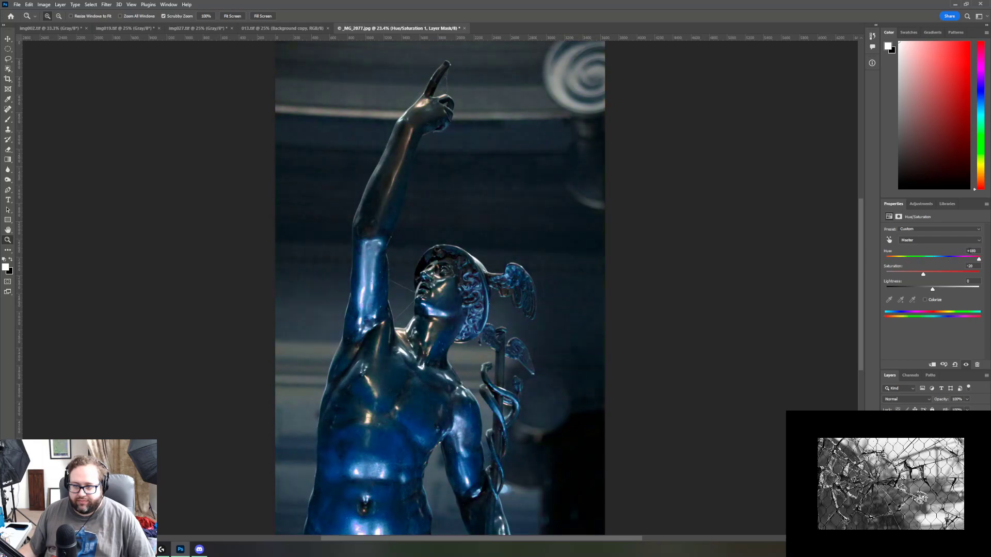
double_click(972, 251)
text(0)
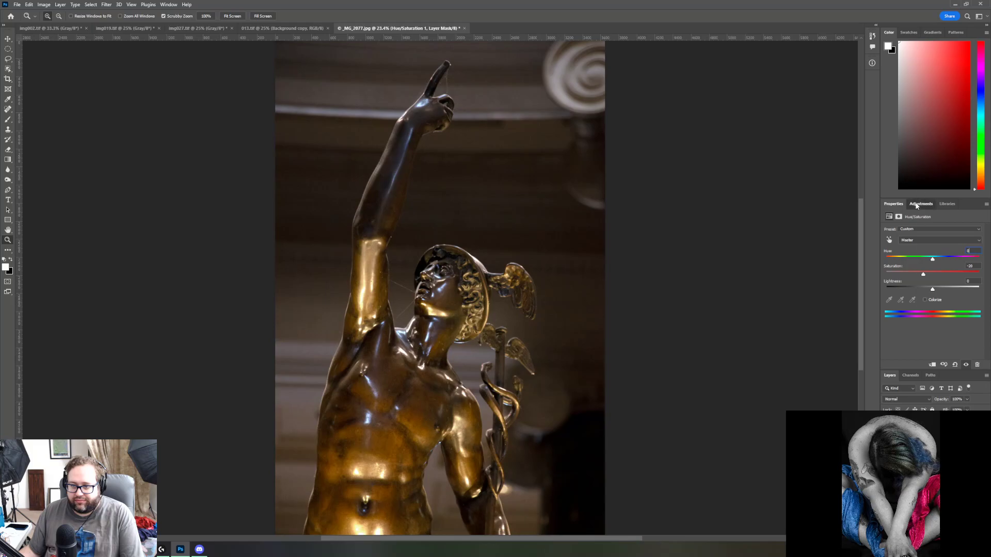
Step: Add a Selective Color adjustment layer above the Hue/Saturation layer and set the Black amount of the Neutrals to +1%
key(alt+bracketleft)
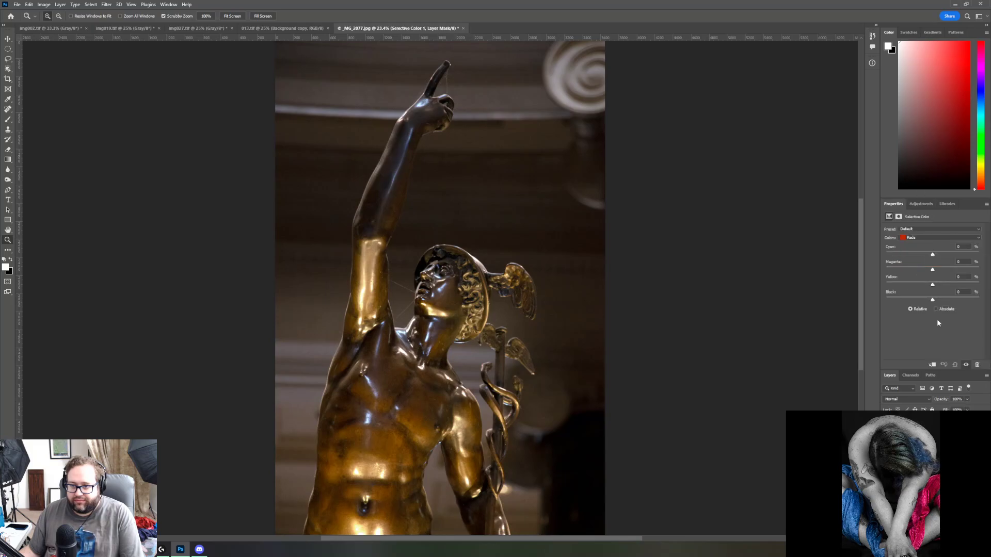
click(923, 240)
click(929, 292)
mouse_move(932, 301)
mouse_down()
mouse_move(975, 301)
mouse_move(875, 299)
mouse_move(933, 299)
mouse_up()
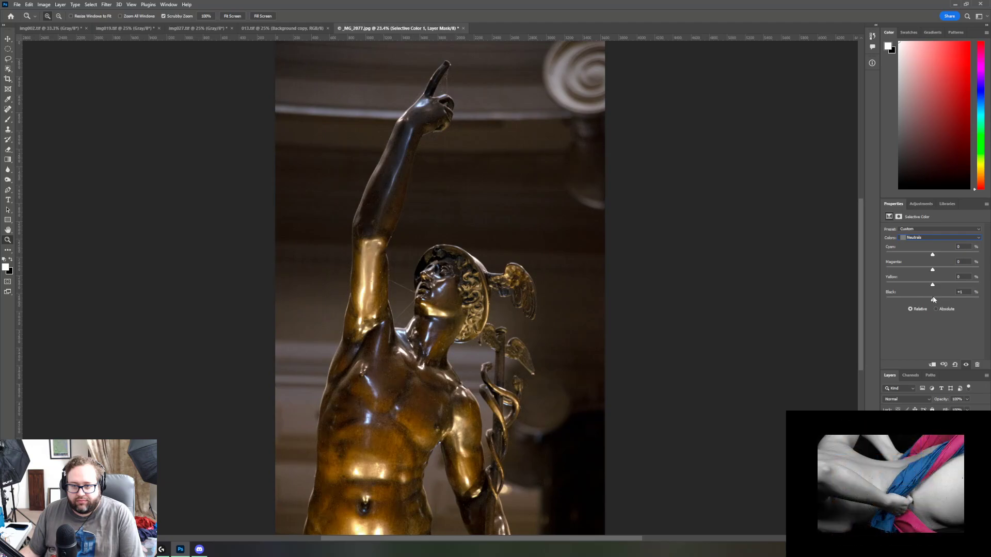
Step: Try lowering the Black amount of the Whites to -100% in the Selective Color adjustment, and reset it to 0
click(929, 238)
click(922, 282)
drag(933, 300, 832, 299)
key(BackSpace)
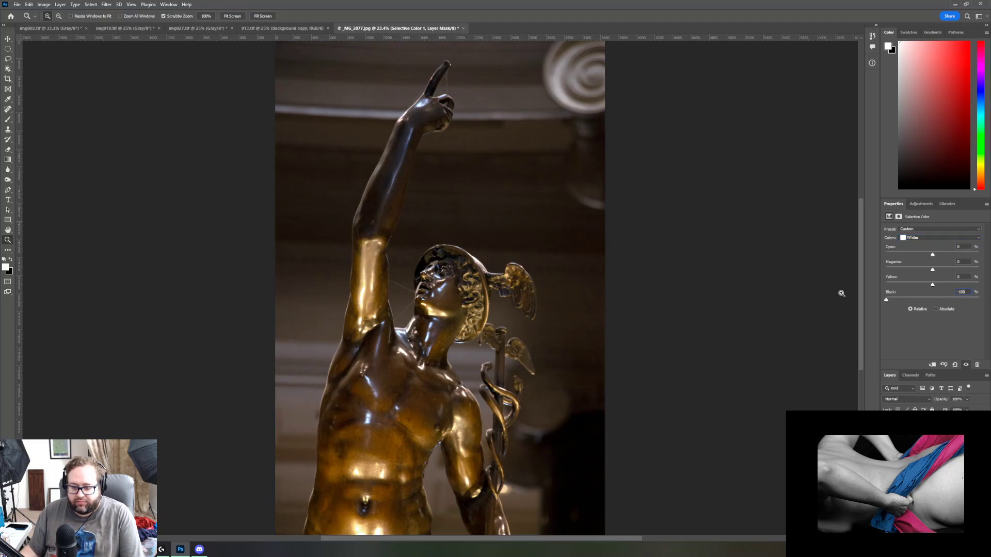
text(0)
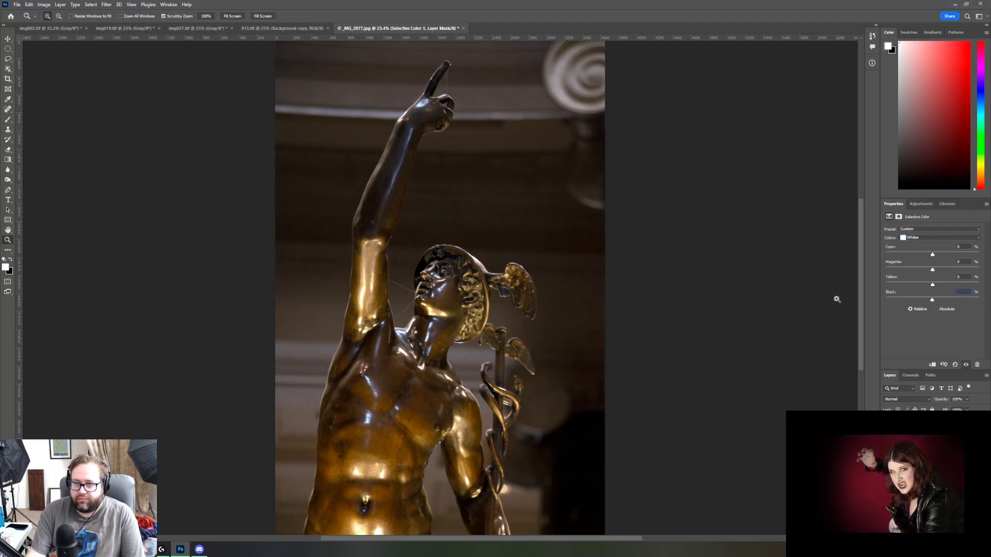
Step: Set the Black amount of the Blacks to +3% in the Selective Color adjustment
click(911, 238)
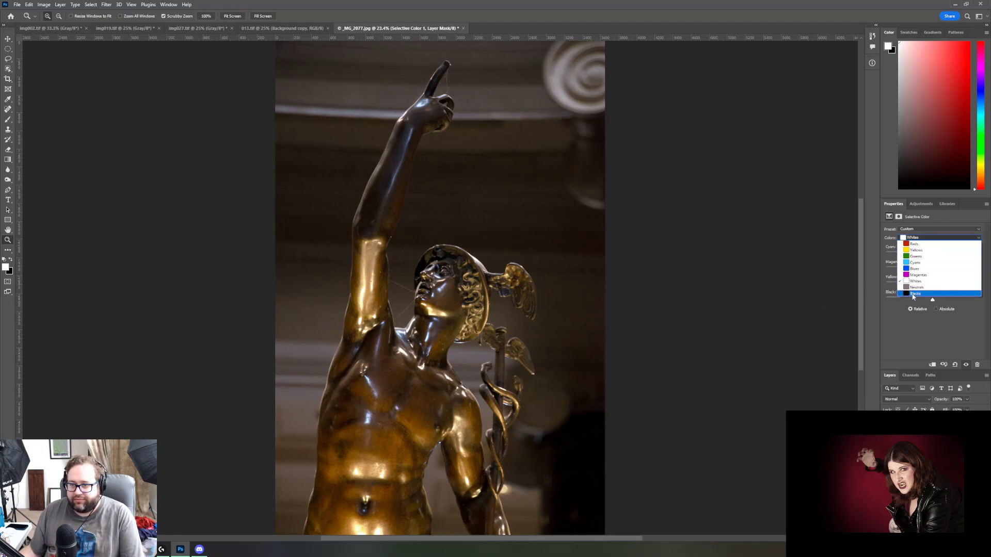
click(914, 293)
mouse_move(934, 299)
mouse_down()
mouse_move(986, 302)
mouse_move(934, 305)
mouse_up()
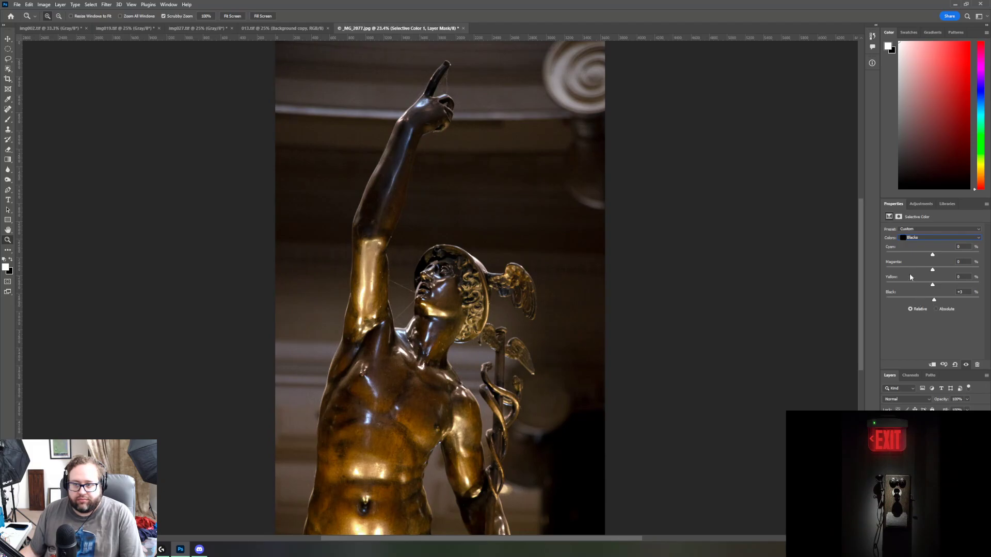
Step: Darken the two upper corners of the Background copy layer with diagonal black-to-transparent linear gradients running inward
click(919, 438)
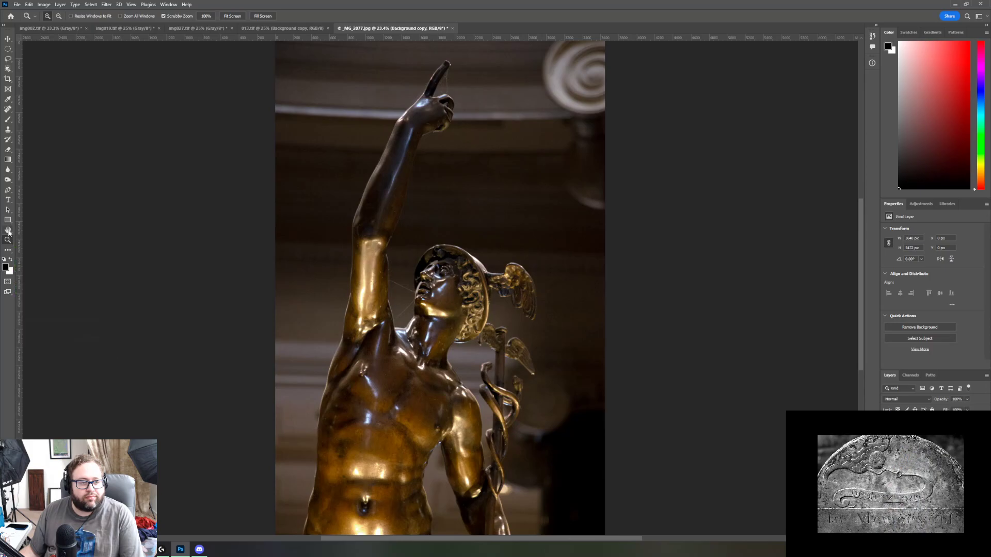
click(9, 160)
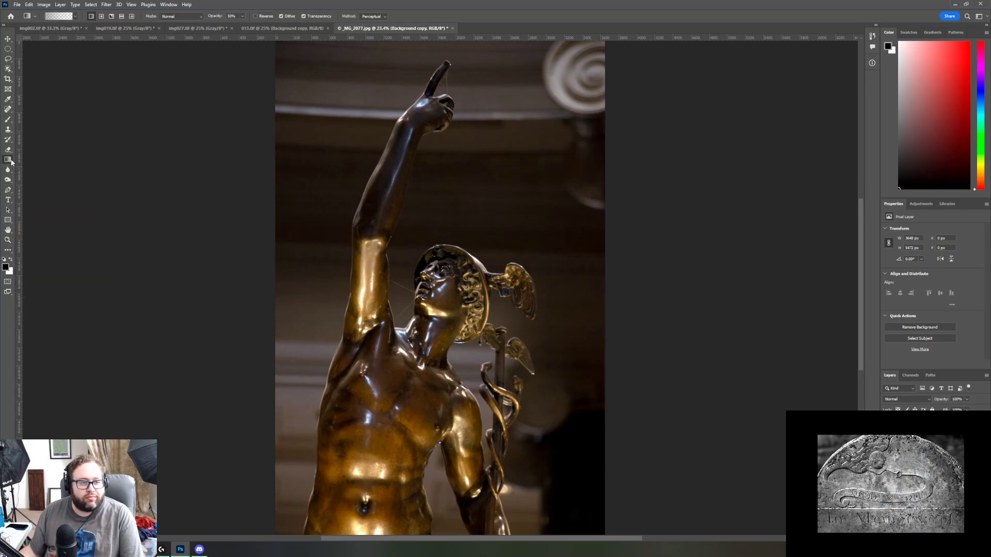
scroll(186, 161, up, 1)
drag(270, 46, 415, 161)
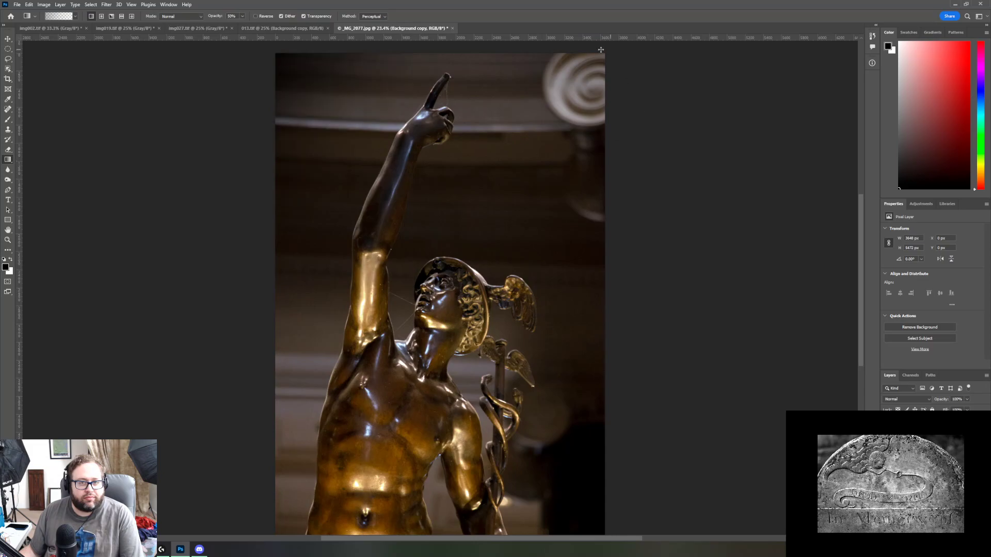
drag(606, 48, 518, 157)
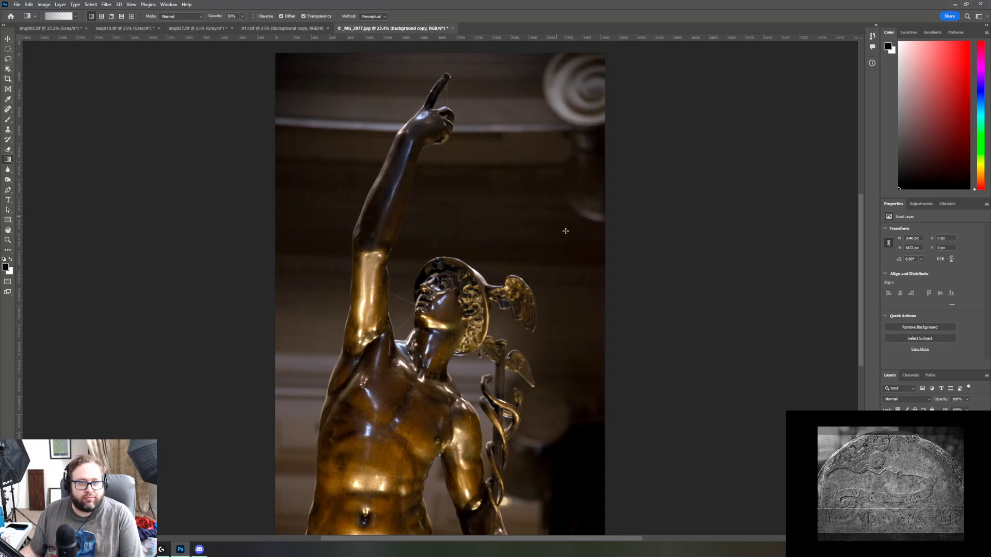
Step: Darken the two lower corners of the statue photo with diagonal black-to-transparent gradients running inward, and review the whole image
scroll(334, 357, down, 4)
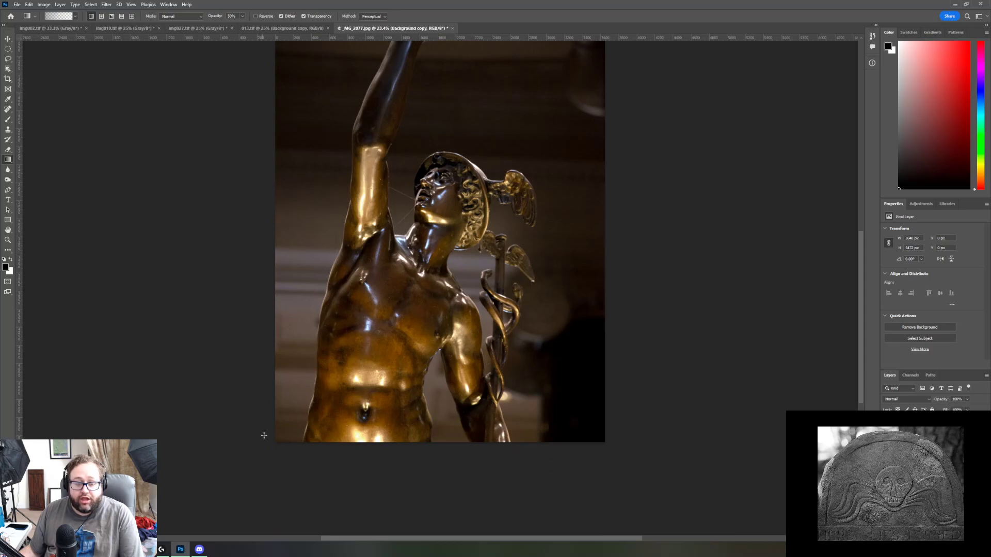
drag(272, 450, 397, 332)
drag(612, 452, 529, 348)
scroll(510, 386, up, 1)
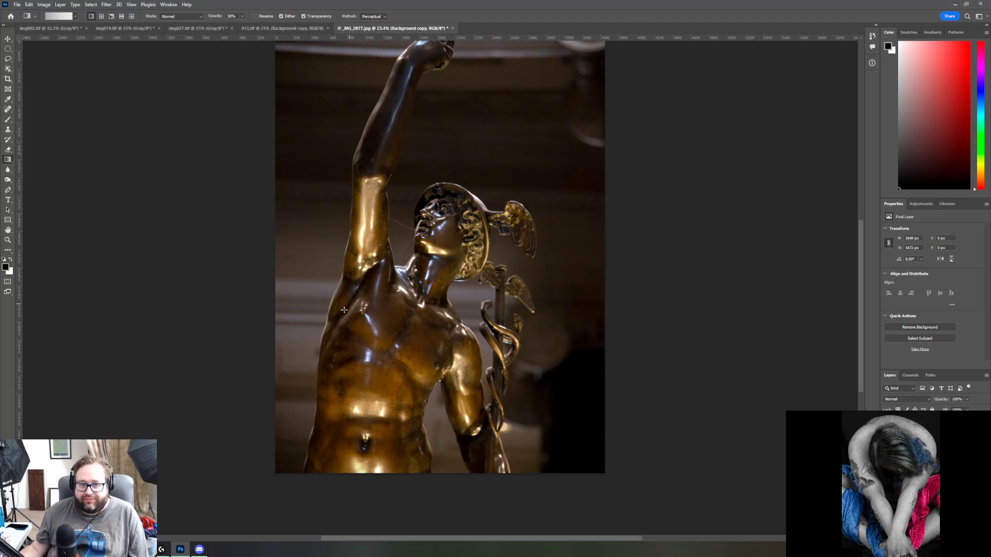
scroll(344, 310, up, 3)
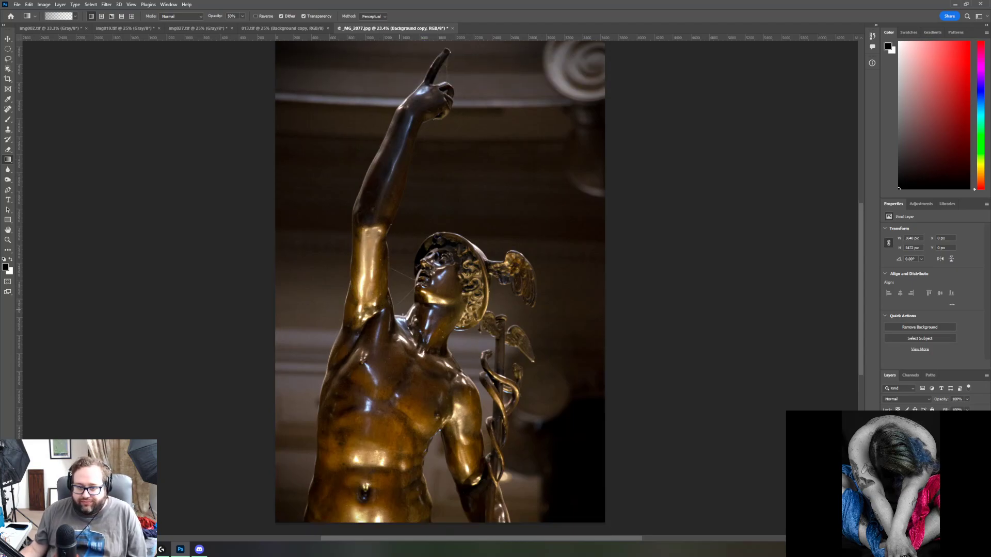
scroll(406, 328, up, 1)
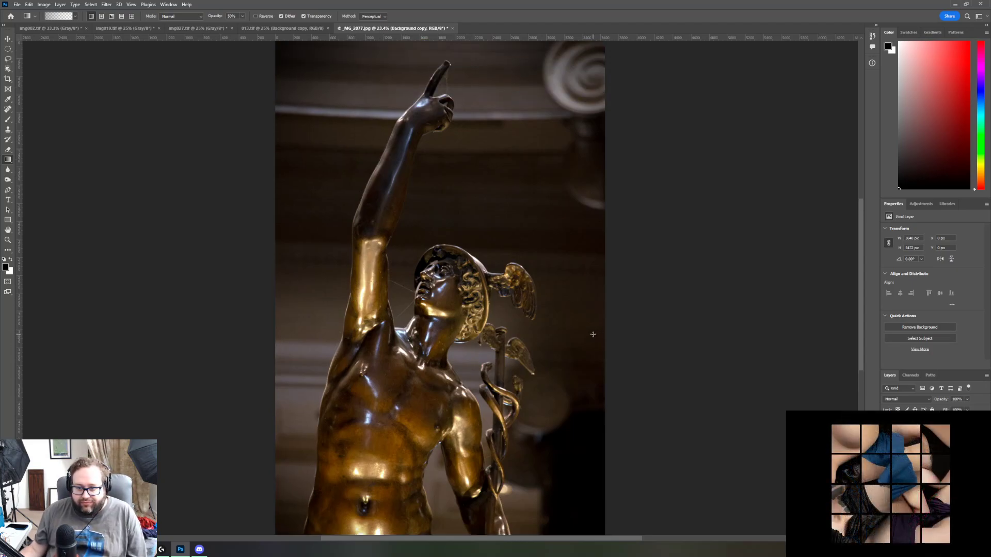
Step: Save the statue photo as a Photoshop file named 2077.psd in the JPEG folder, with Maximize Compatibility on
click(921, 204)
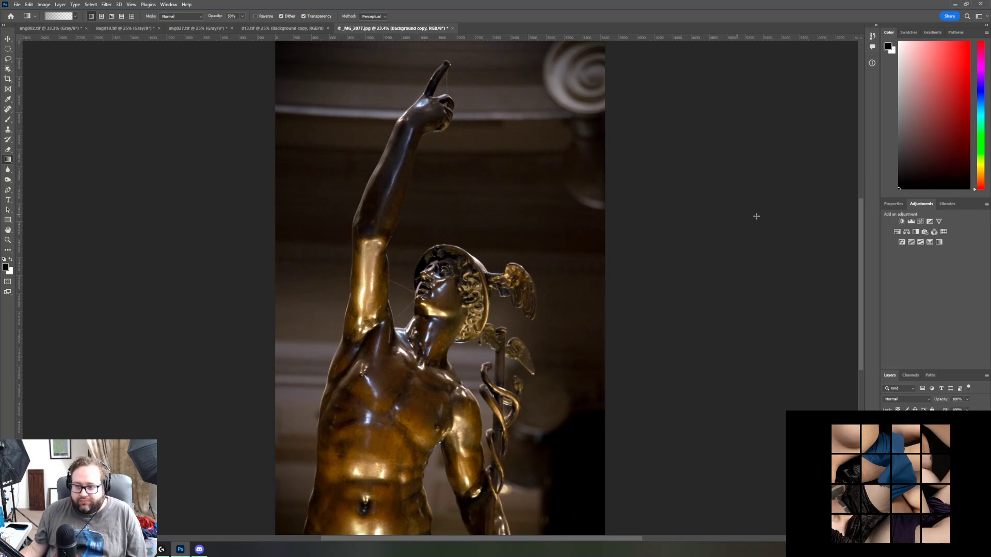
click(17, 5)
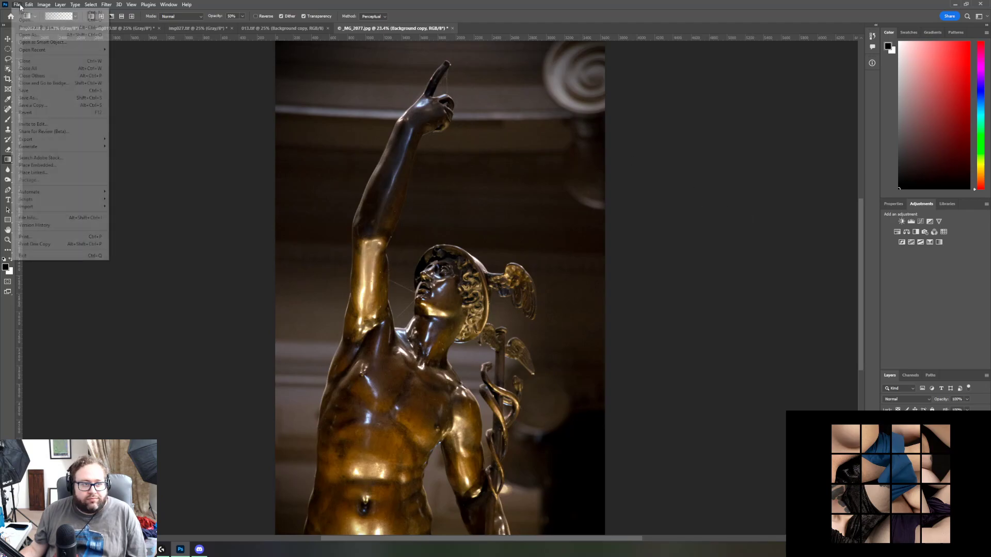
click(40, 98)
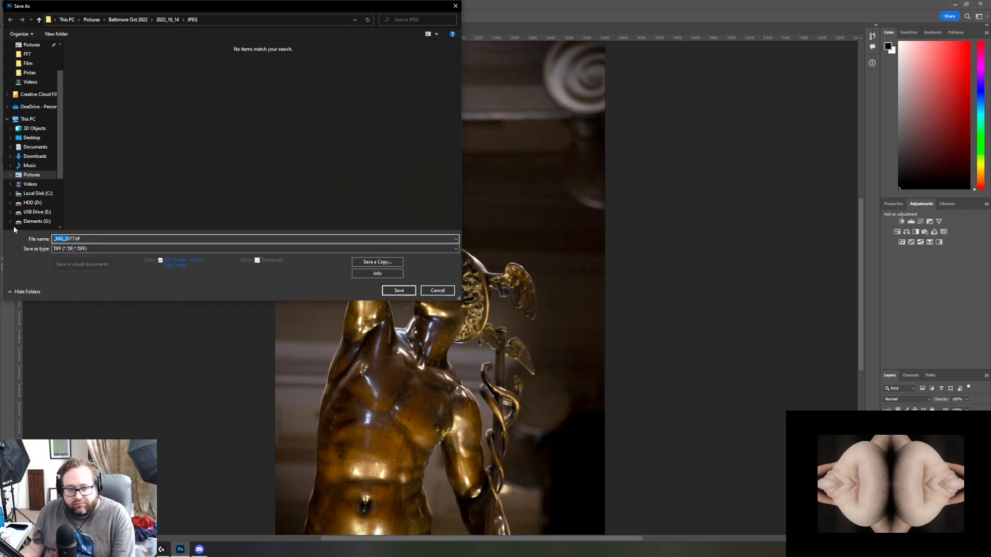
key(BackSpace)
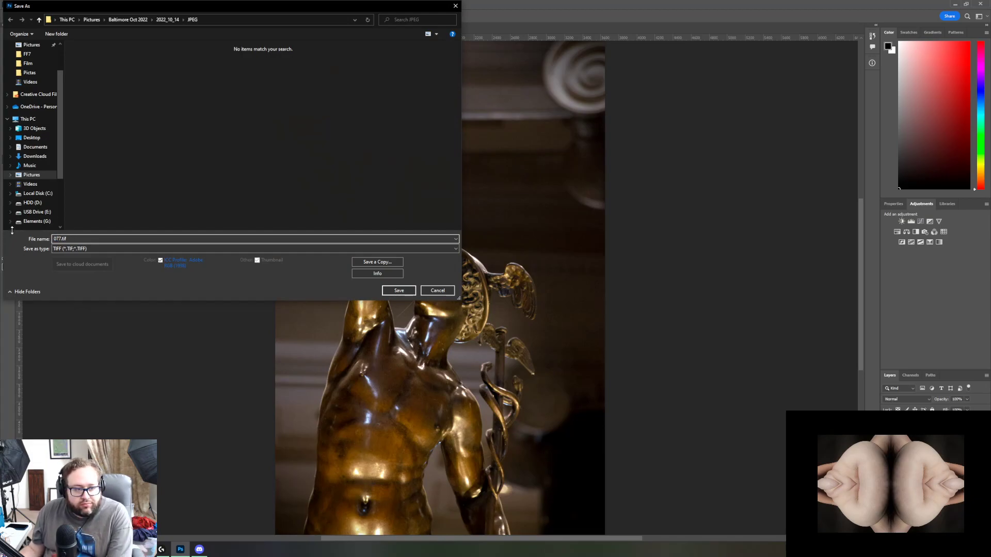
text(2)
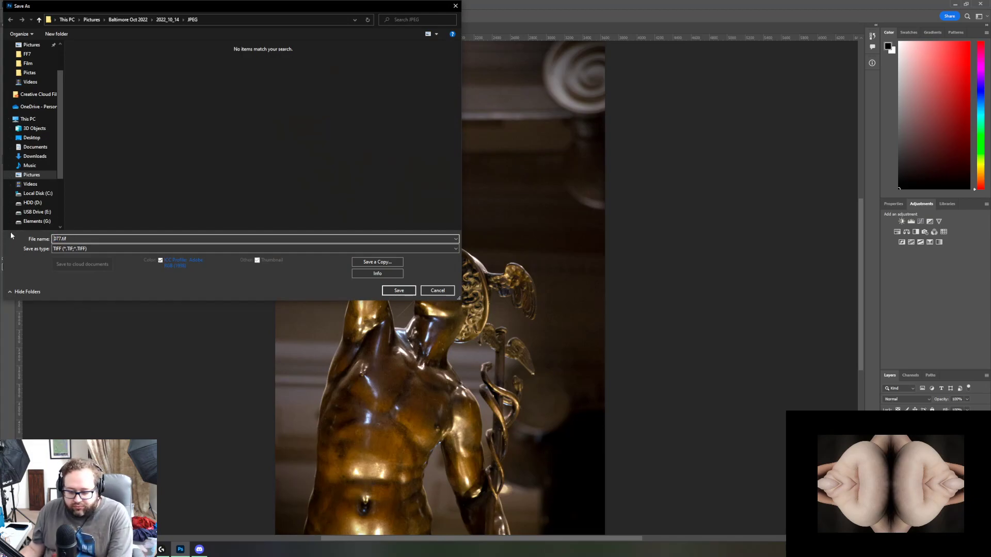
click(73, 249)
click(78, 253)
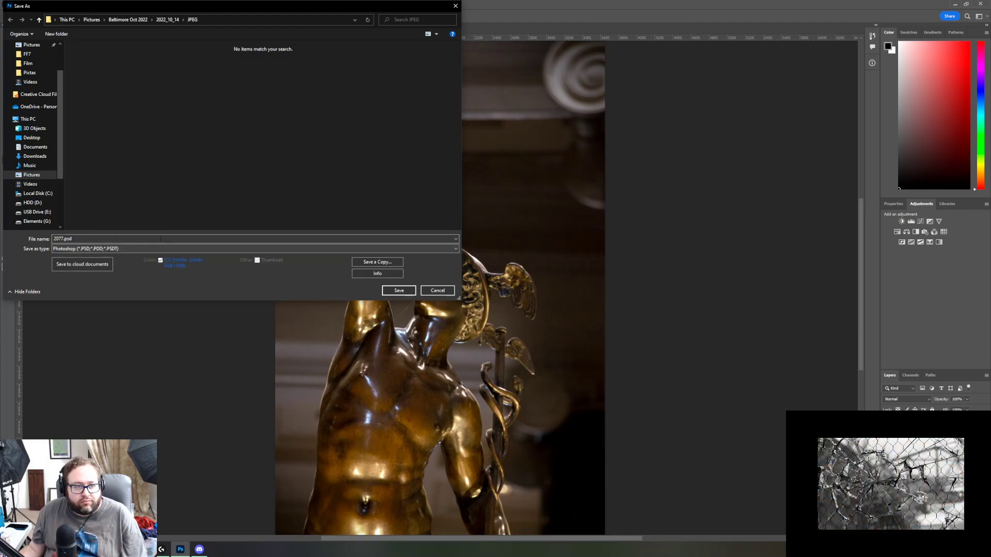
click(398, 290)
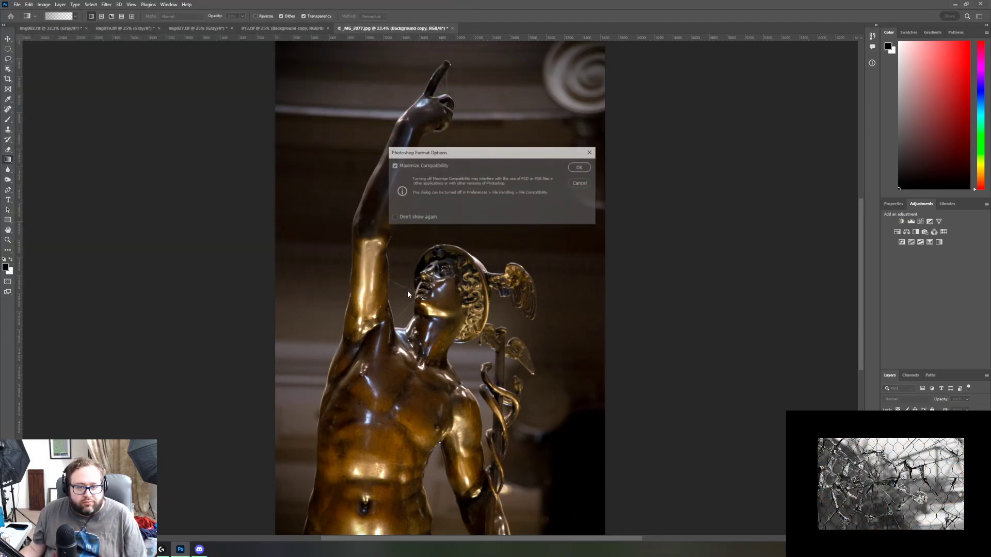
click(580, 168)
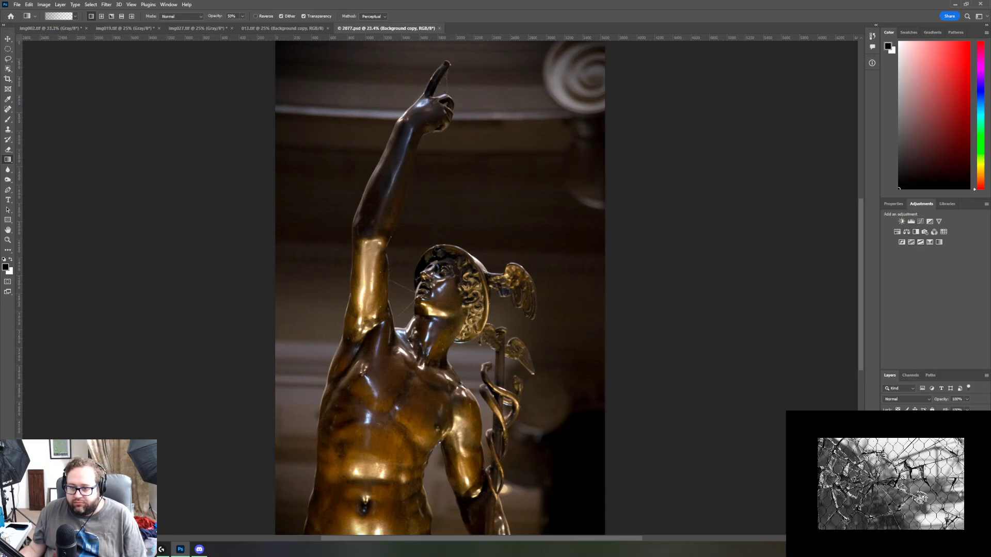
Step: Add a Black & White adjustment layer above the Selective Color layer and apply the Maximum Black preset
click(938, 242)
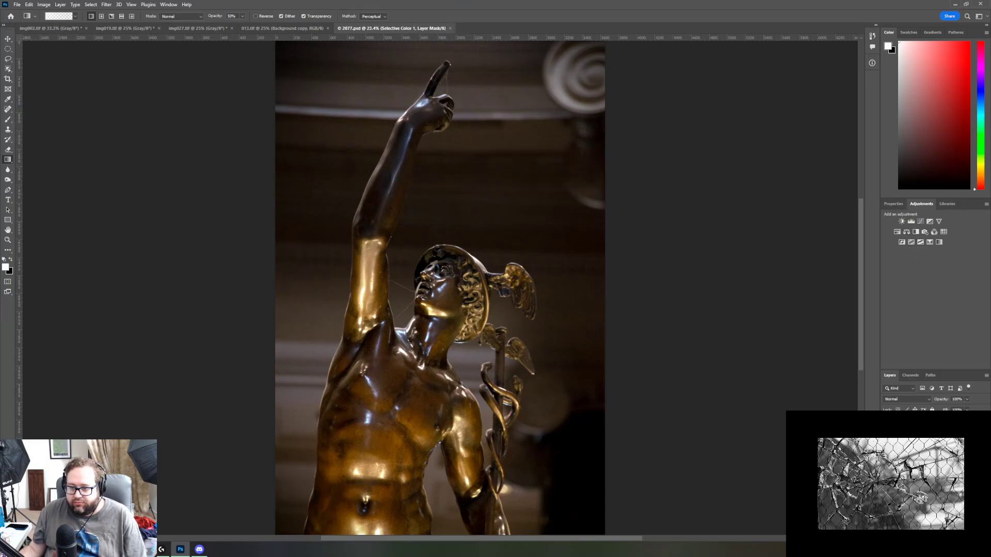
click(915, 233)
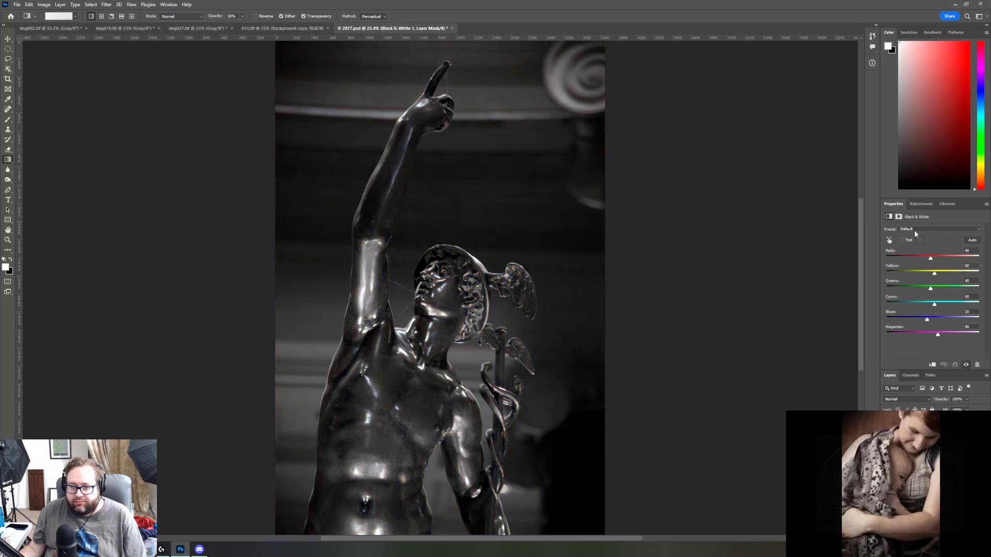
click(944, 230)
click(922, 285)
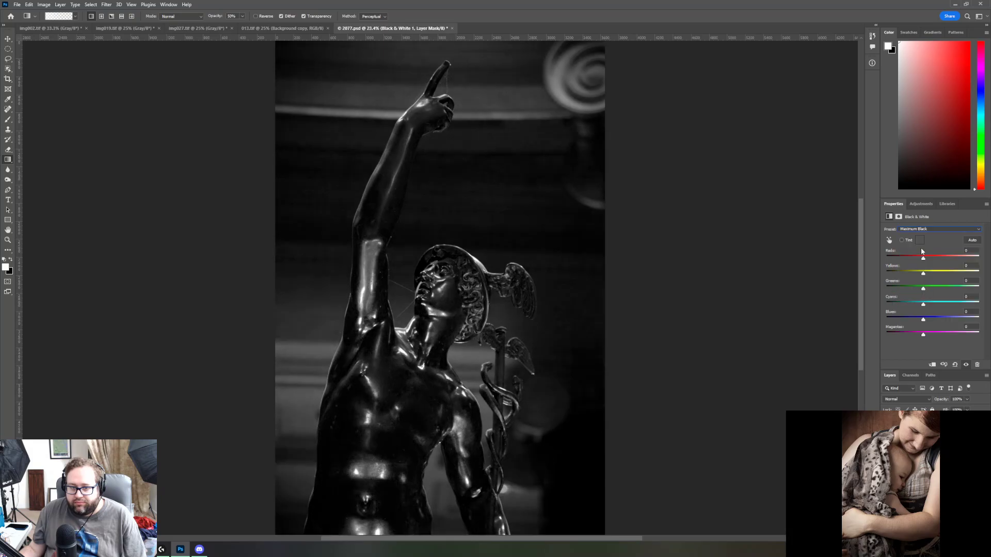
Step: Try the High Contrast Blue Filter, High Contrast Red Filter and Blue Filter presets on the Black & White layer, and return to Maximum Black
click(932, 230)
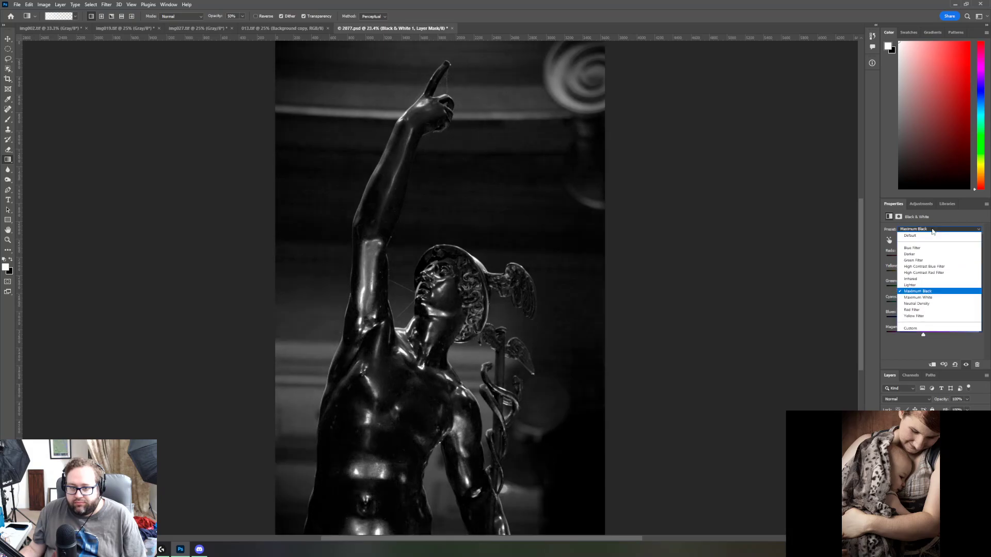
click(929, 266)
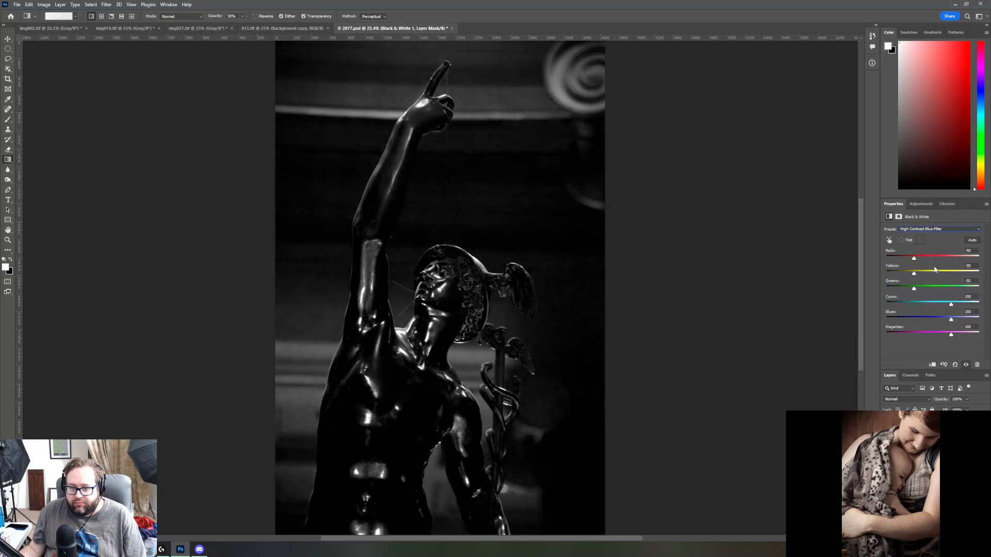
click(932, 231)
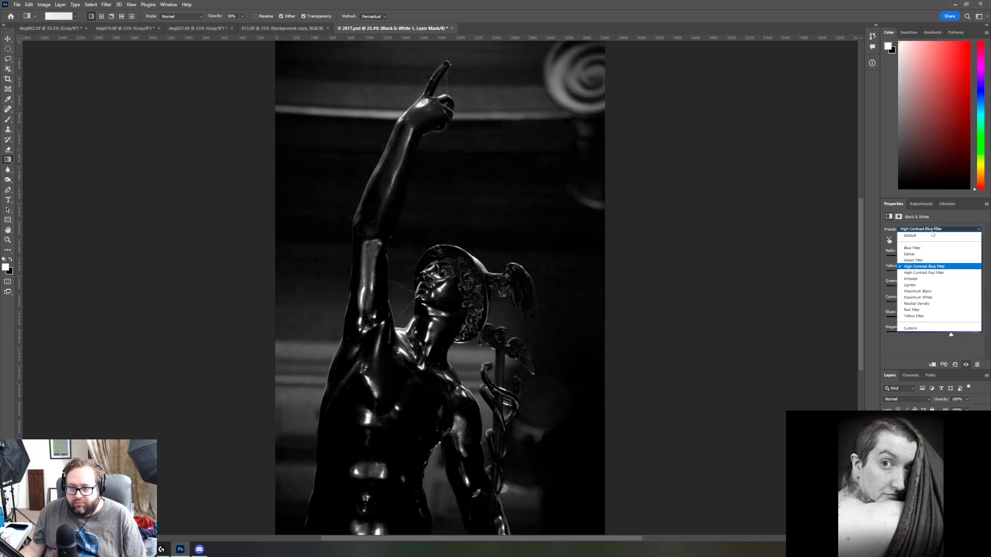
click(931, 271)
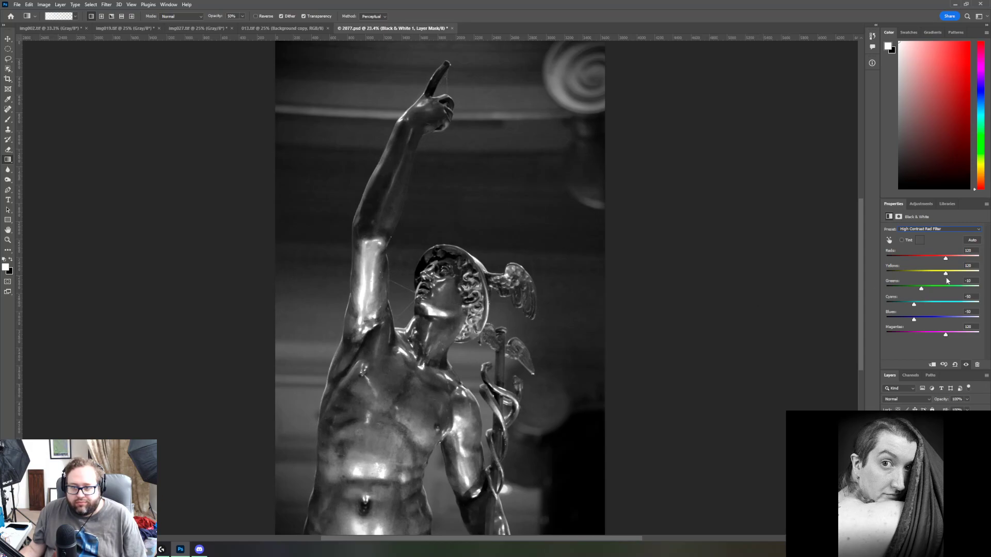
click(944, 230)
click(937, 251)
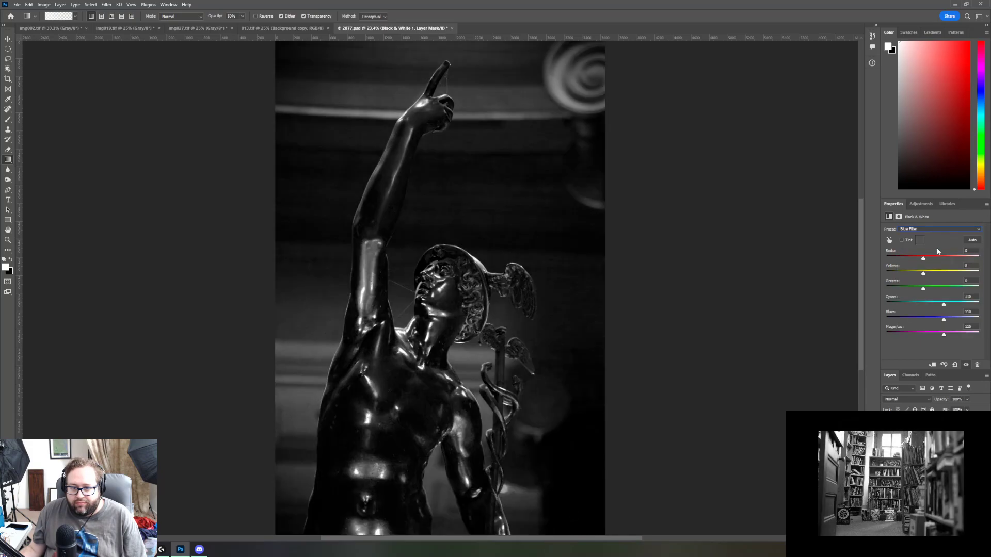
click(936, 228)
click(938, 288)
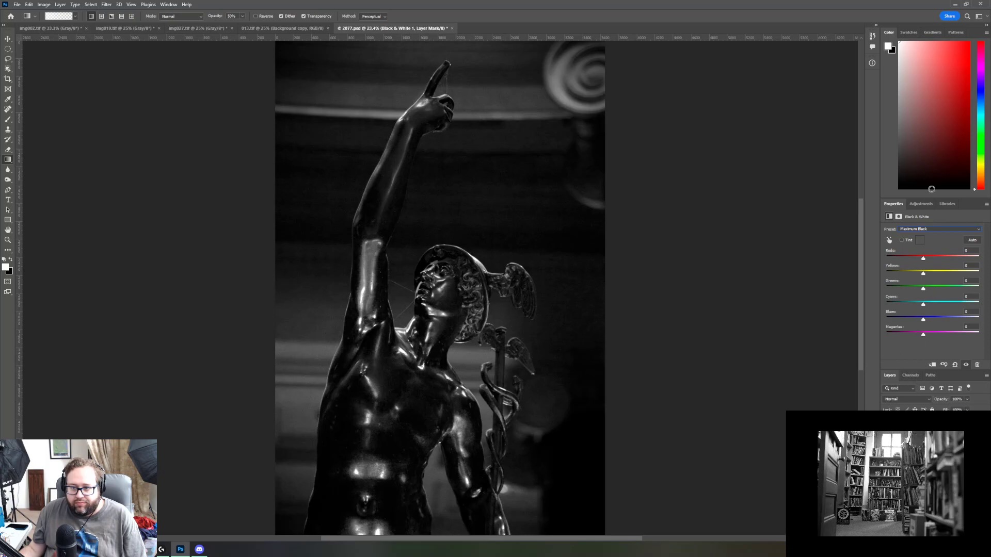
Step: Try a Curves adjustment layer above the Black & White layer with the RGB white point at input 196, and remove it
click(921, 204)
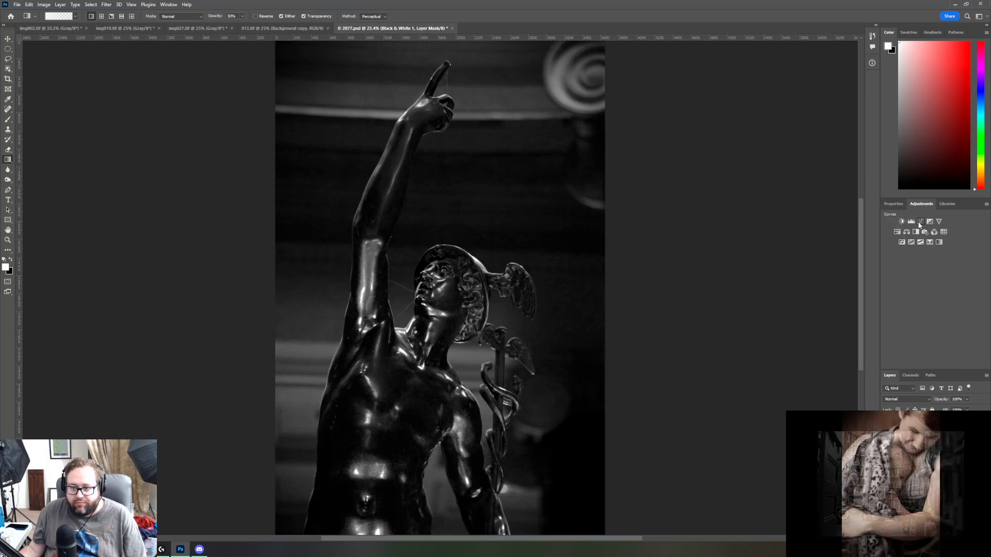
click(920, 222)
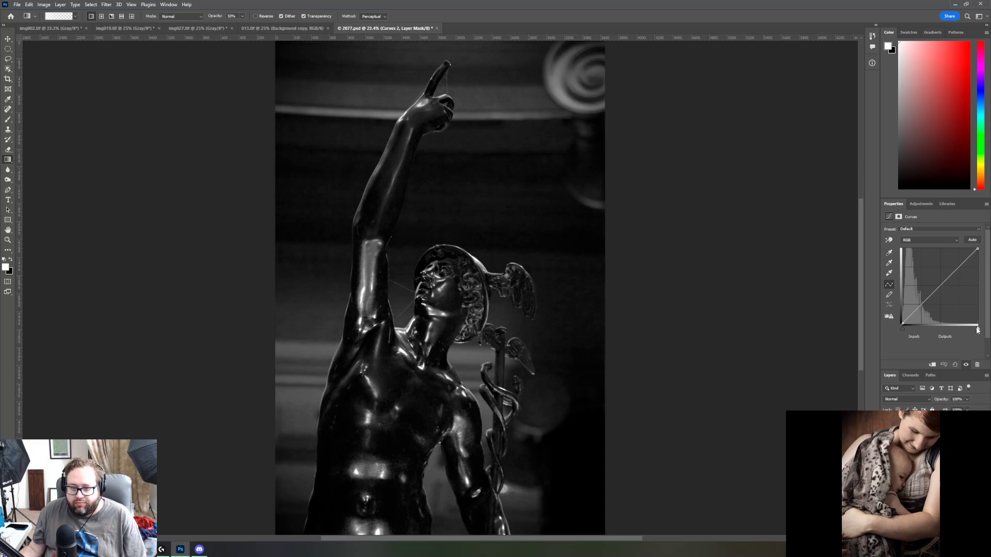
mouse_move(977, 329)
mouse_down()
mouse_move(913, 326)
mouse_move(977, 329)
mouse_move(960, 321)
mouse_up()
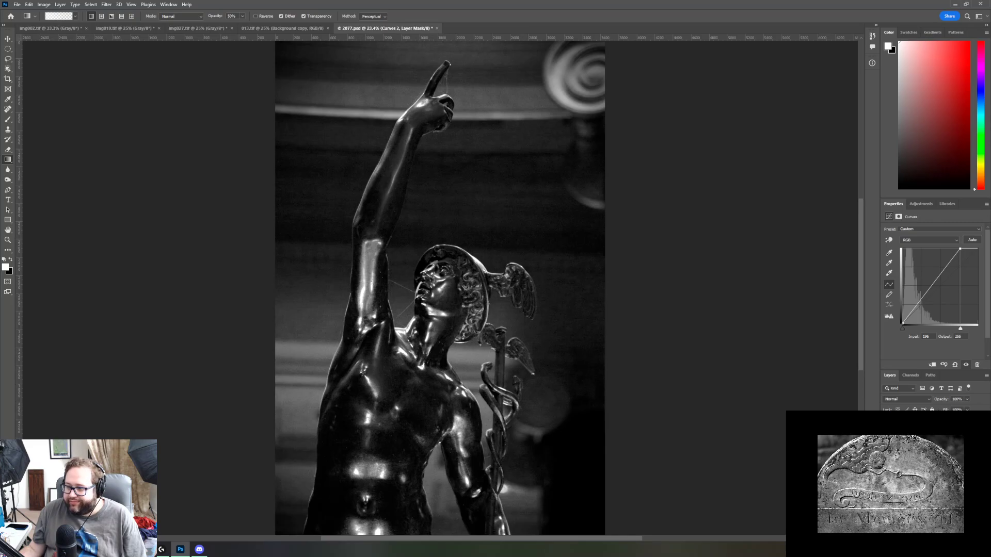
key(F2)
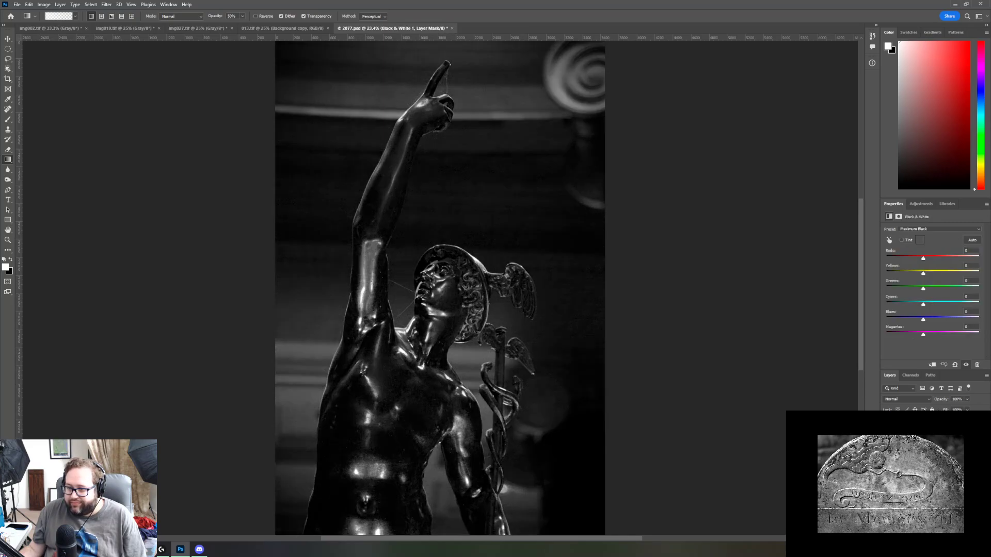
Step: Try the High Contrast Blue Filter preset on the statue's Black & White layer, and apply the High Contrast Red Filter preset
click(932, 229)
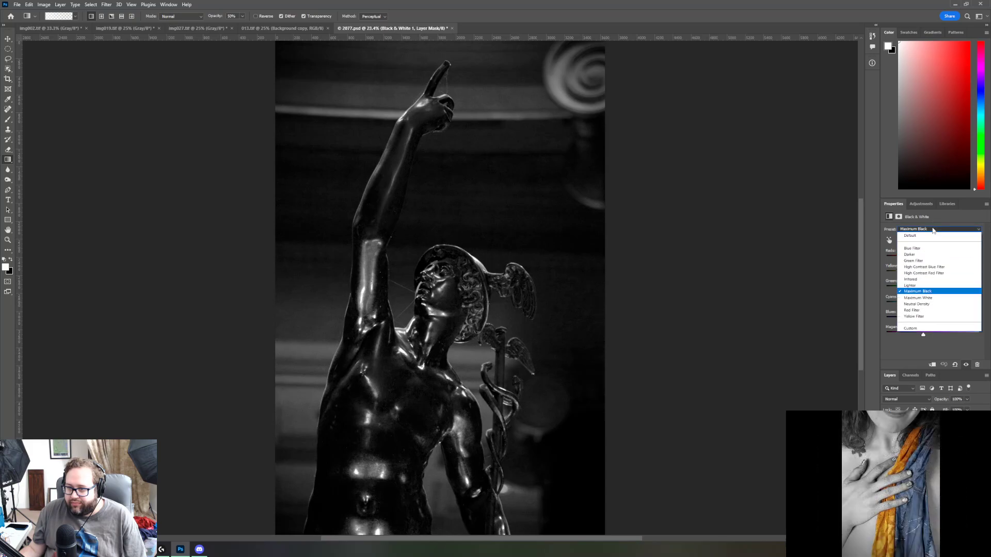
click(933, 269)
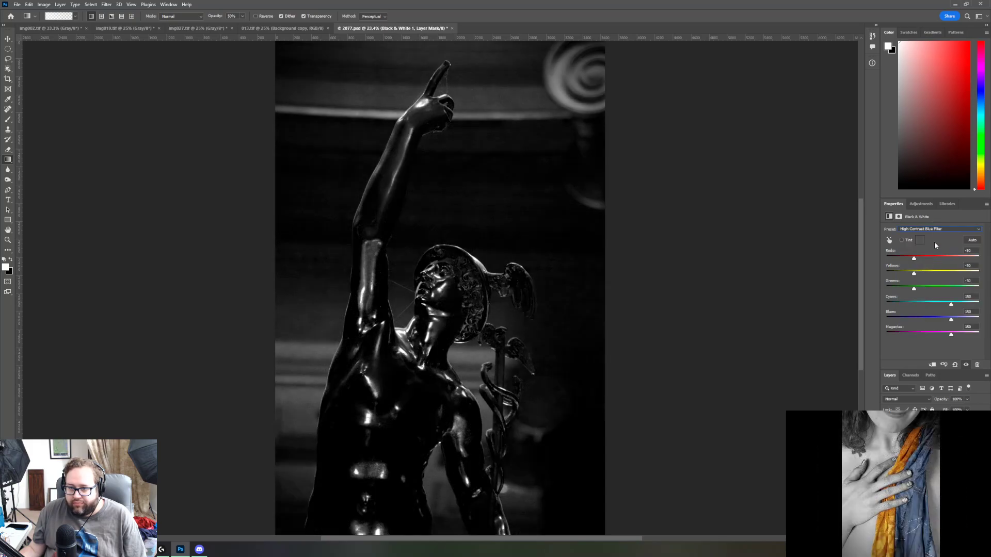
click(935, 229)
click(937, 278)
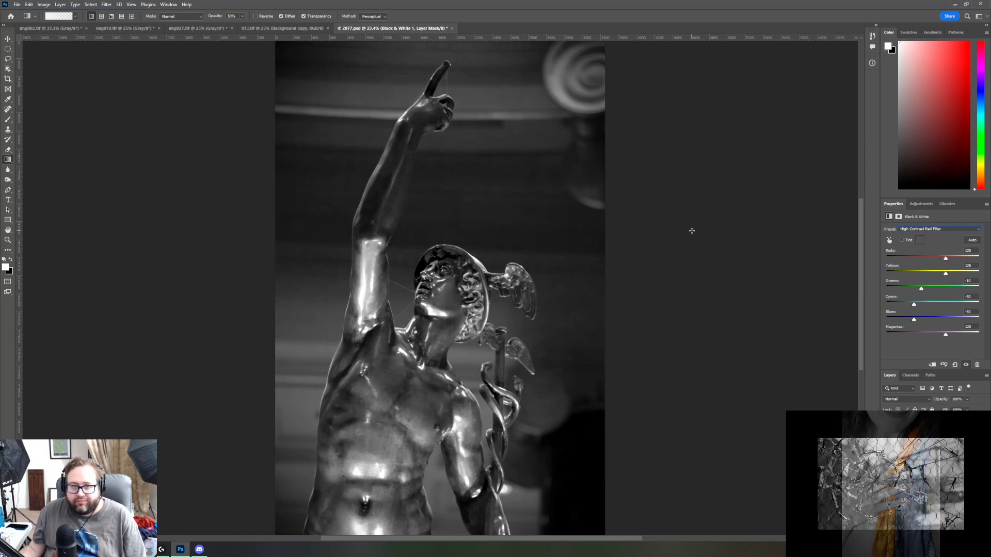
Step: Save the black-and-white statue as a separate Photoshop file named 2077 bw.psd in the JPEG folder
click(18, 4)
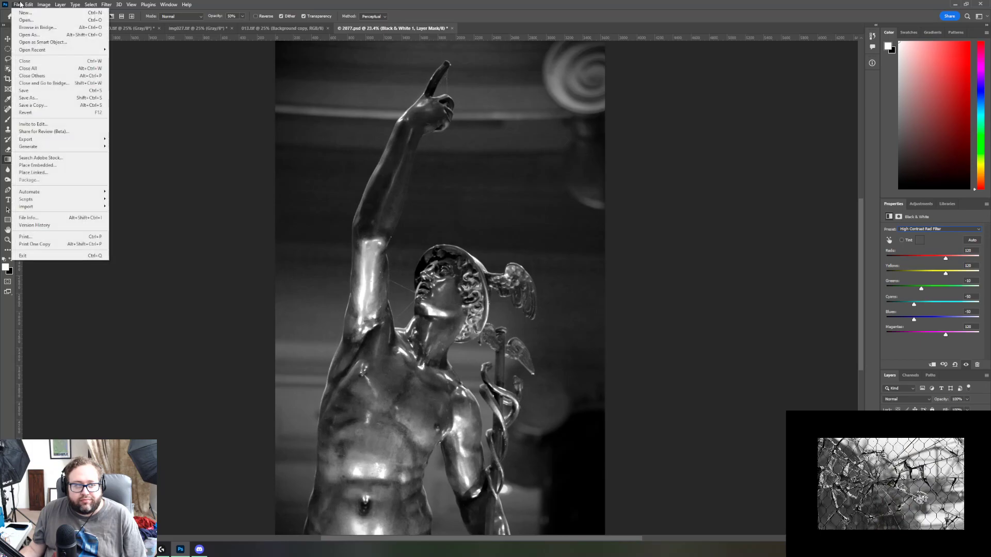
click(29, 100)
click(61, 239)
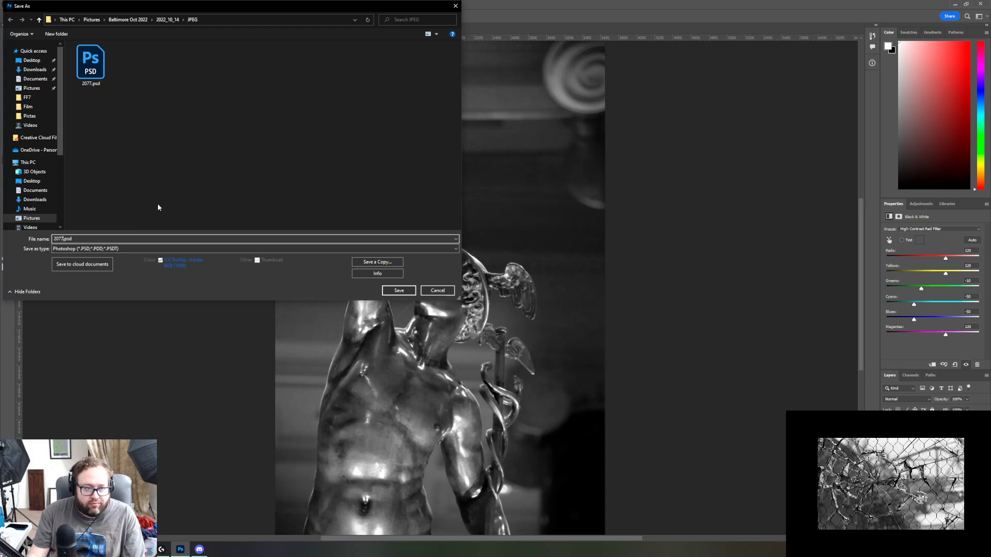
text(bw)
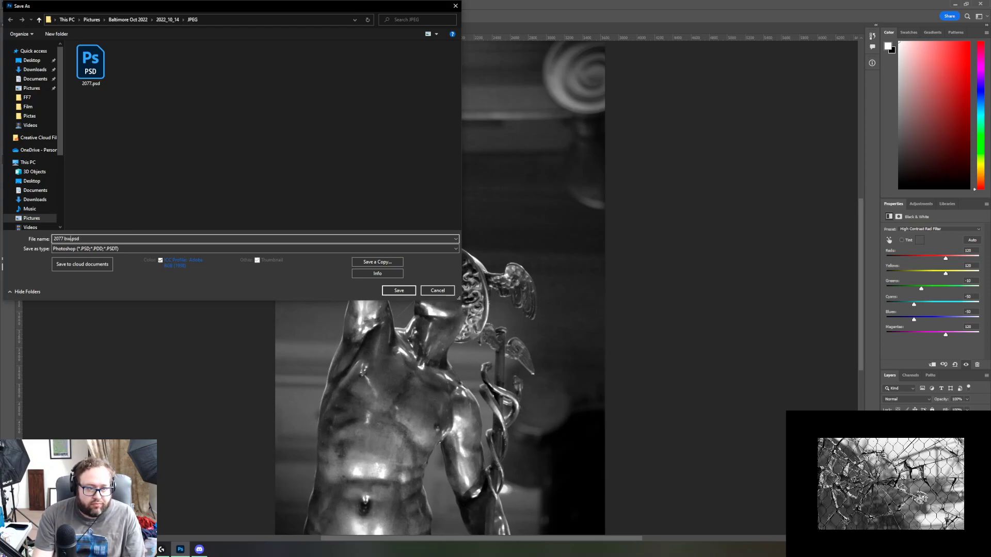
key(Return)
key(Return)
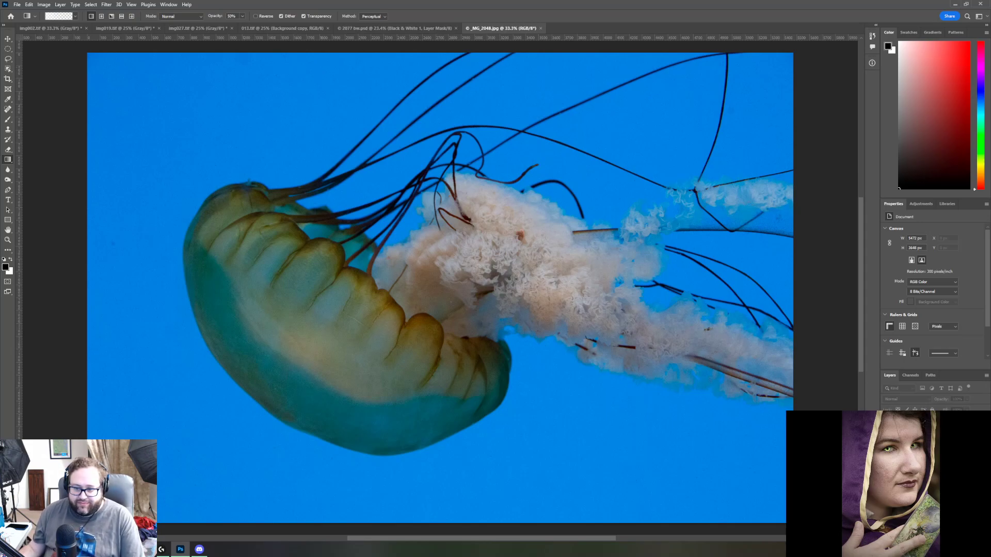
Step: Duplicate the Background layer of the jellyfish photo _MG_2048.jpg, keeping the default copy name
key(alt+l)
key(d)
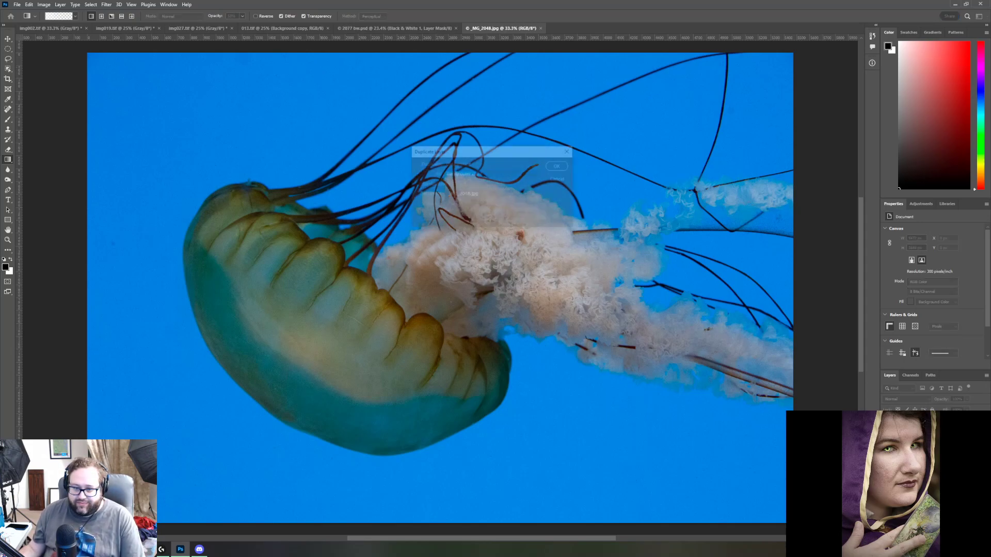
click(559, 166)
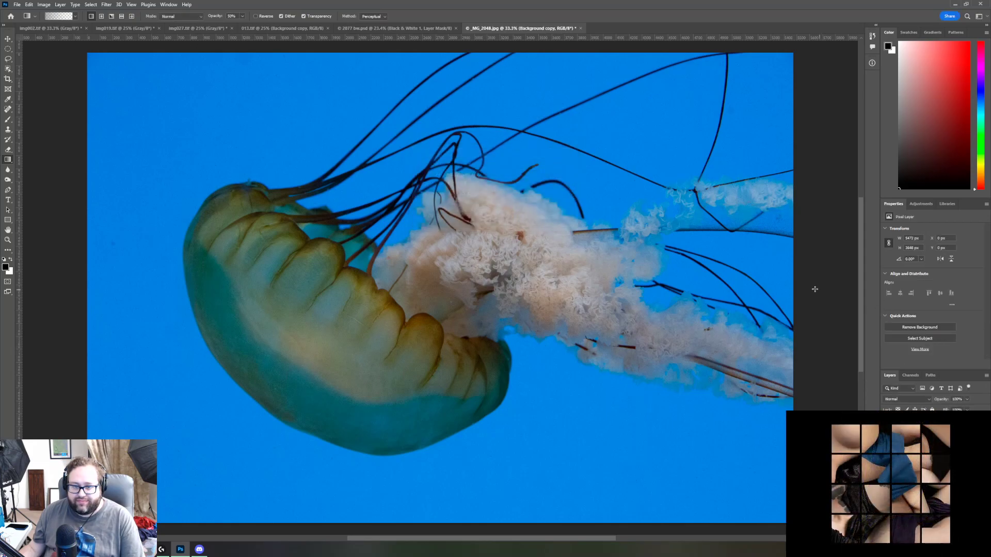
Step: Apply Auto Tone and Auto Color to the Background copy of the jellyfish photo
click(44, 5)
click(50, 37)
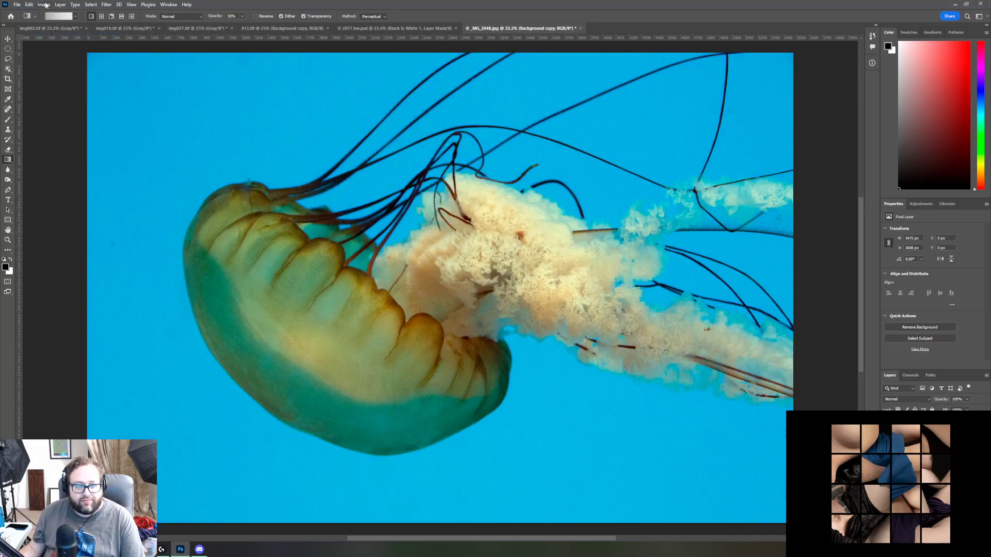
click(47, 5)
click(59, 50)
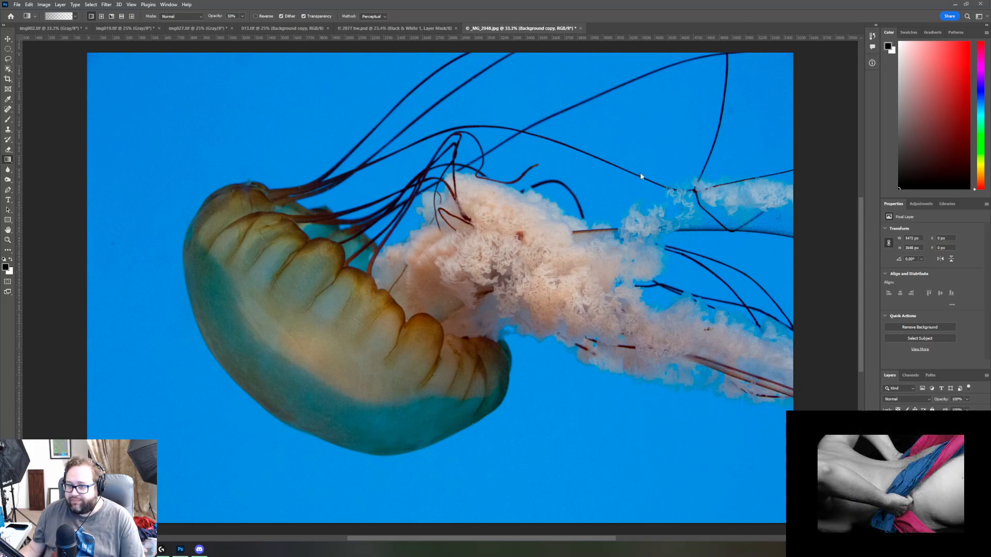
Step: Add a Curves adjustment layer above the Background copy and set the RGB white point to input 235
click(8, 129)
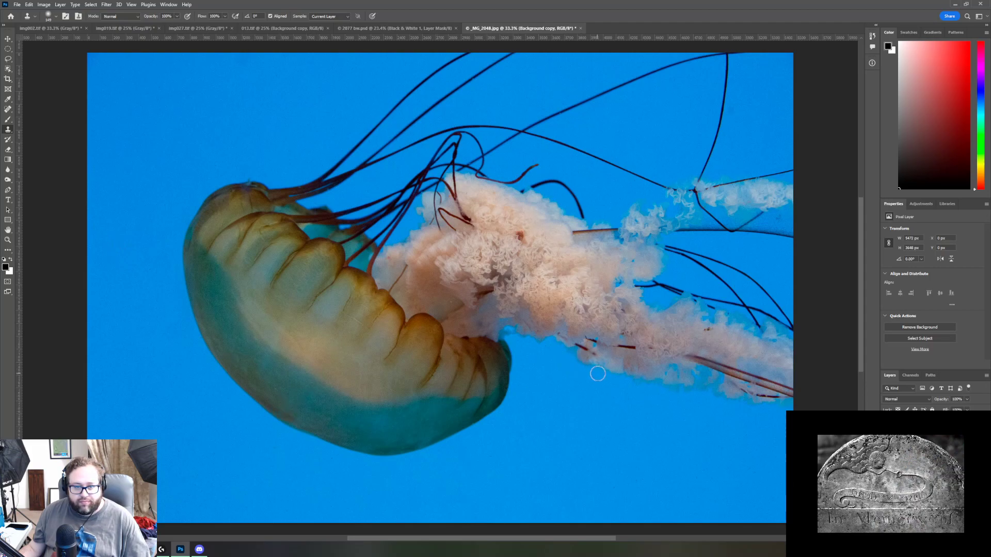
click(920, 204)
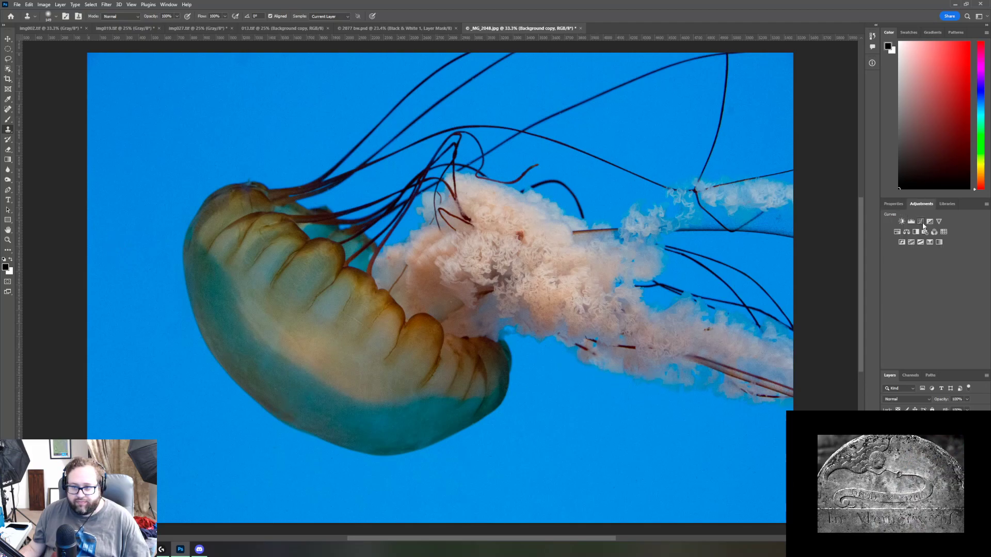
click(922, 225)
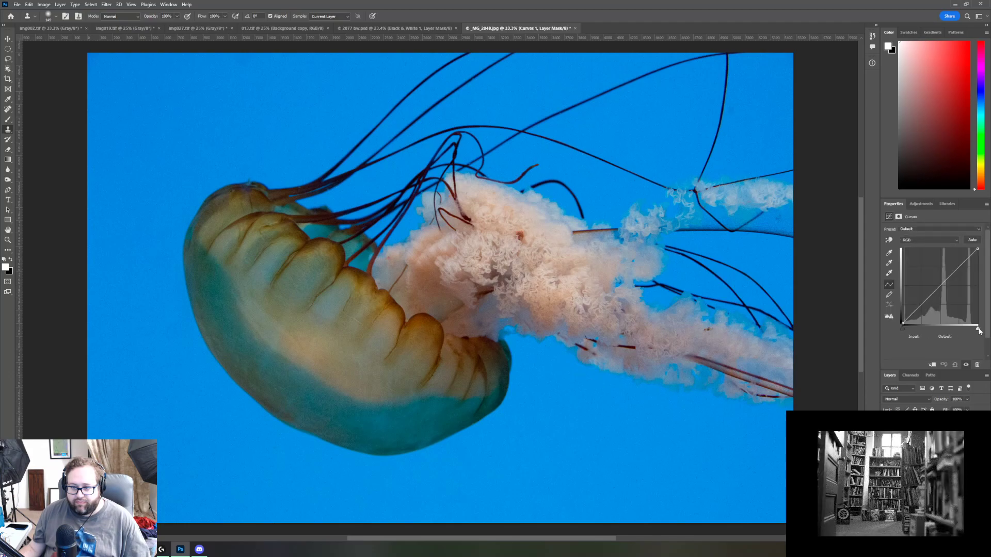
drag(978, 330, 970, 332)
drag(975, 331, 972, 330)
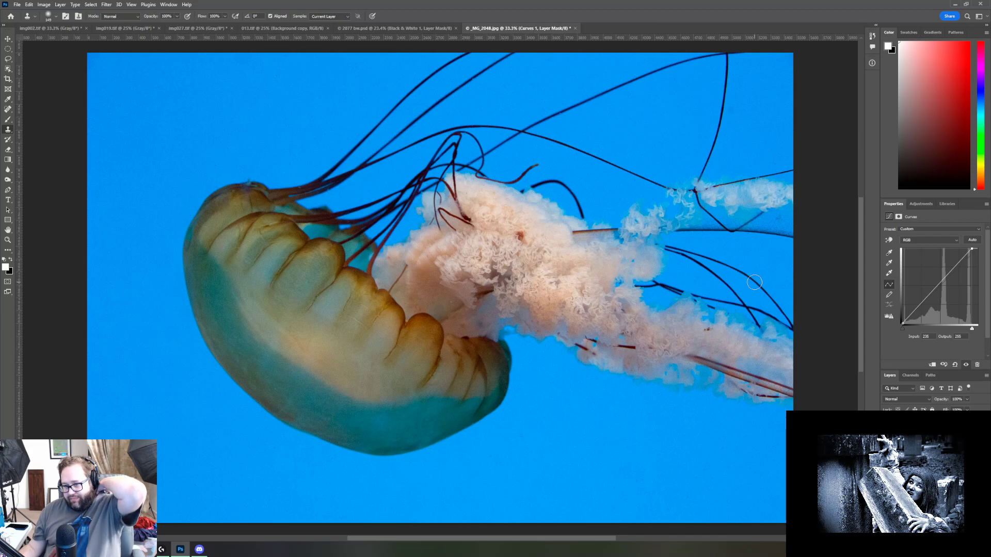
Step: Add a Hue/Saturation adjustment layer above the Curves layer and set the Master saturation to -15
click(921, 205)
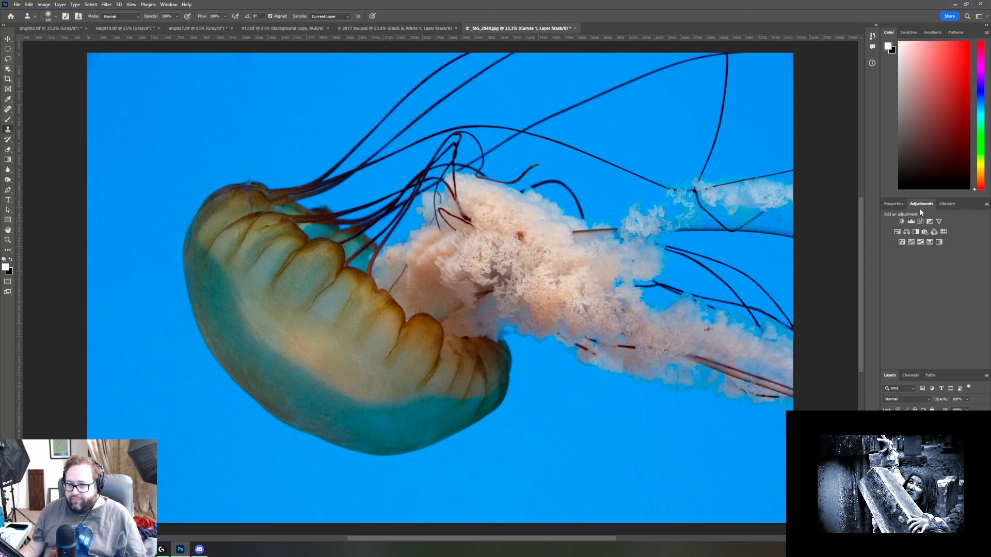
click(898, 232)
drag(932, 276, 924, 276)
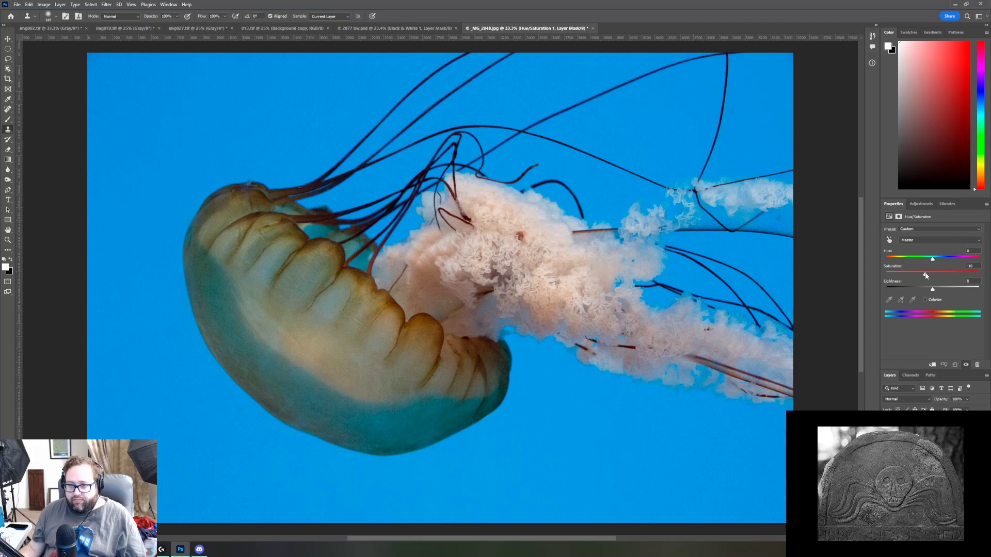
drag(926, 275, 926, 276)
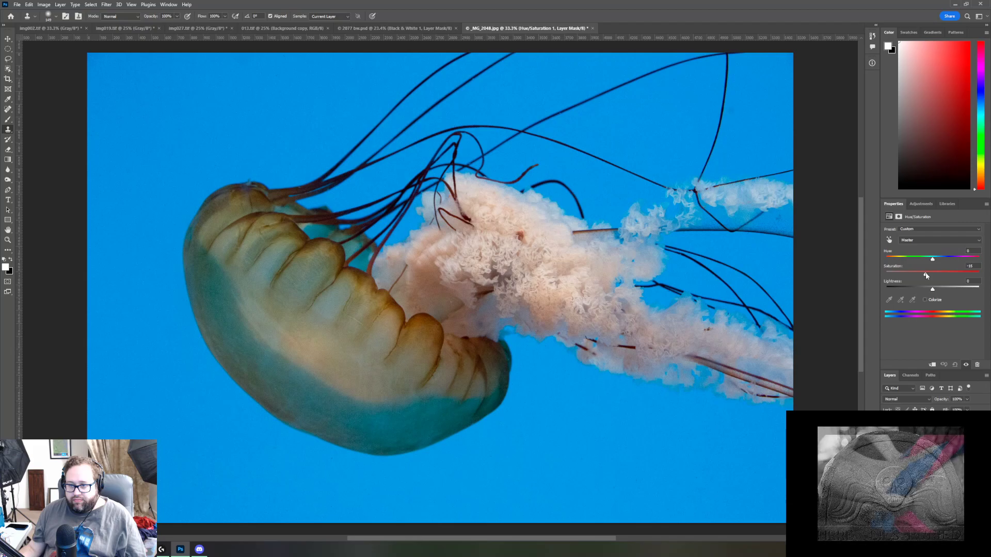
Step: Add a Black & White adjustment layer above the Hue/Saturation layer and apply the Maximum Black preset
click(920, 204)
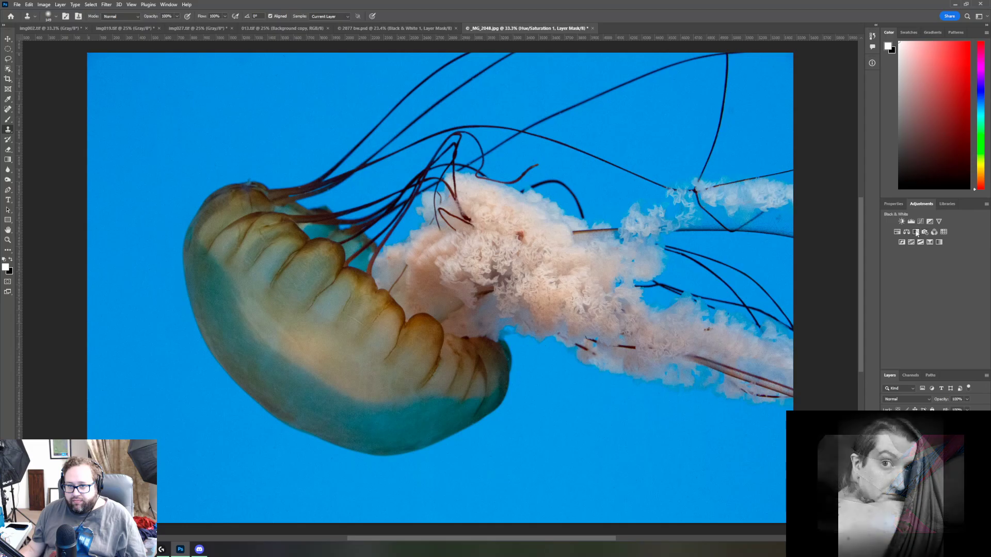
click(916, 232)
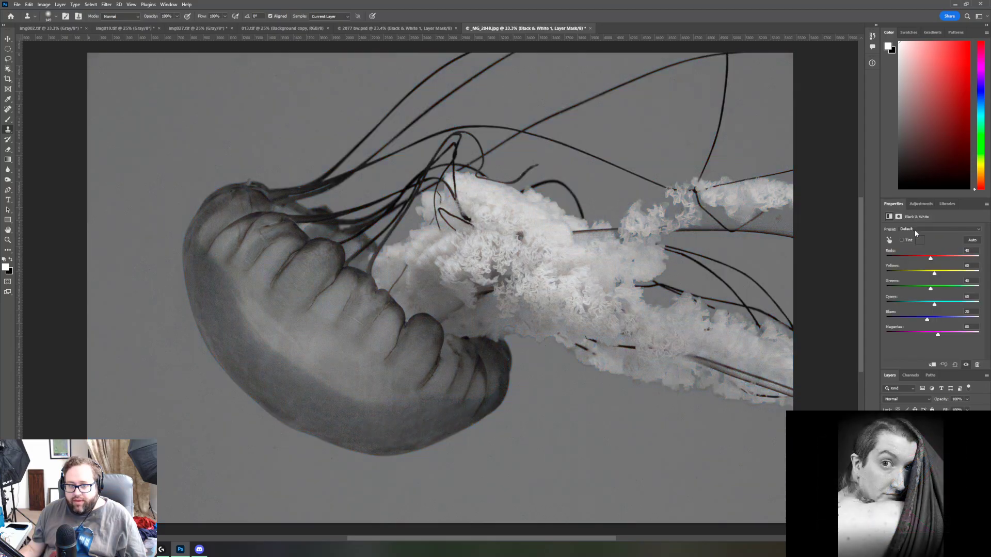
click(947, 230)
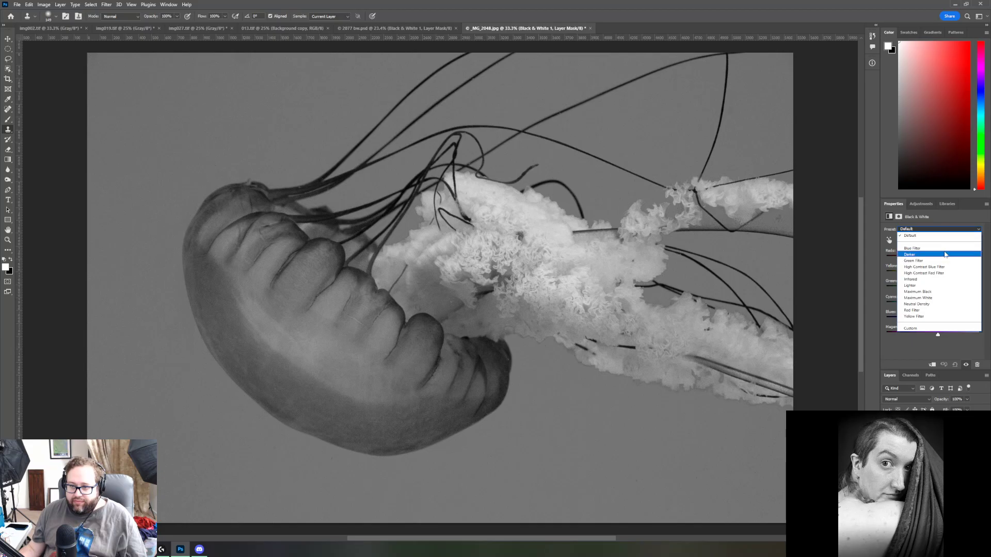
click(946, 292)
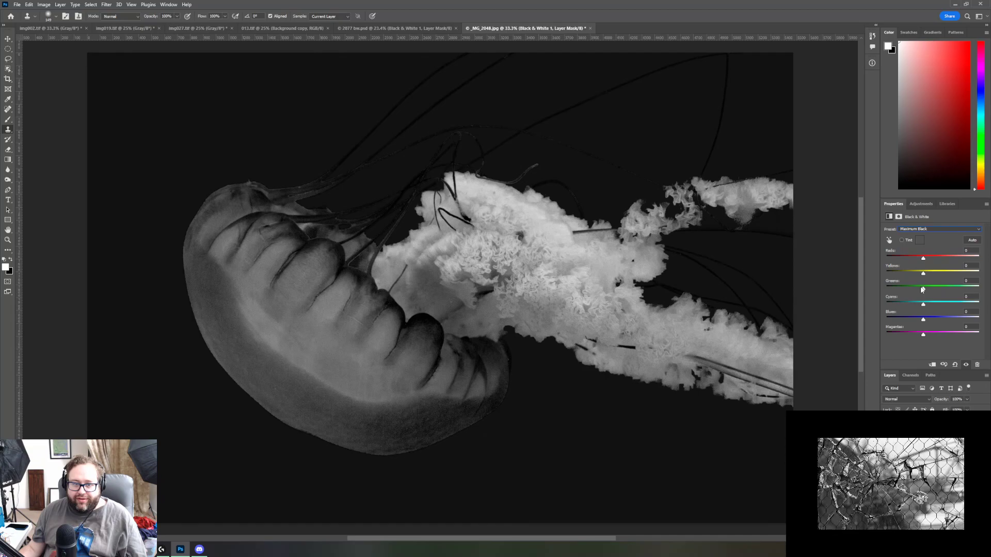
Step: Try the High Contrast Blue Filter and High Contrast Red Filter presets on the jellyfish's Black & White layer, and return to Maximum Black
click(935, 234)
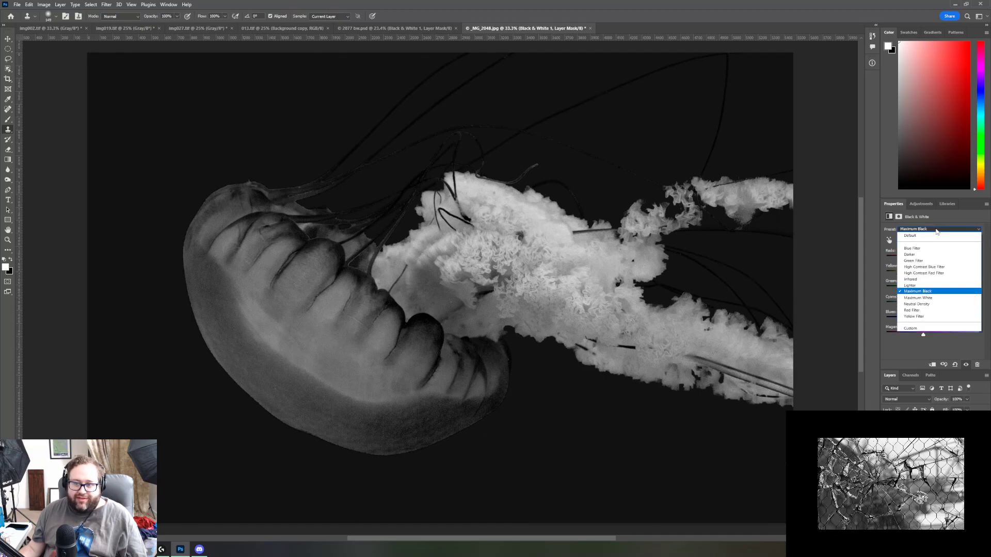
click(935, 268)
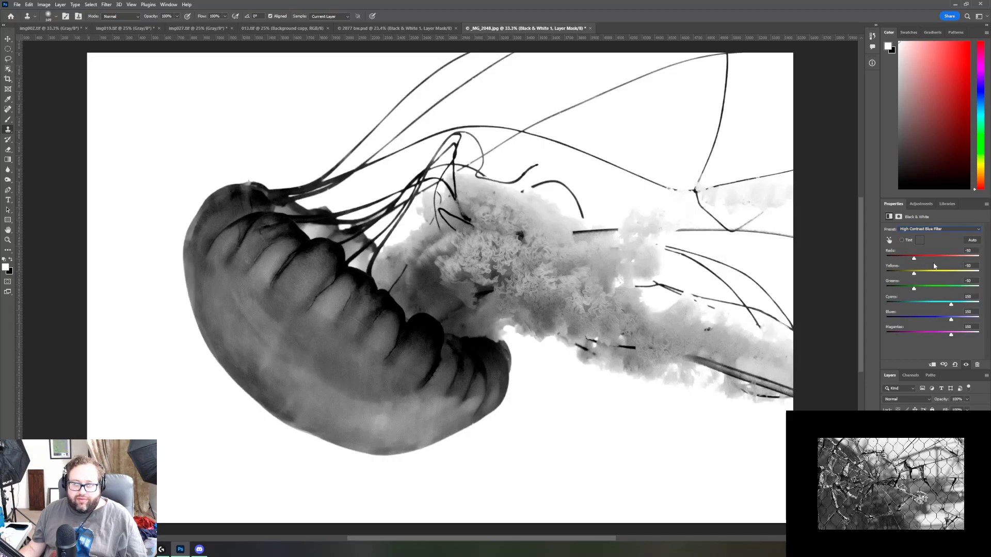
click(924, 229)
click(937, 274)
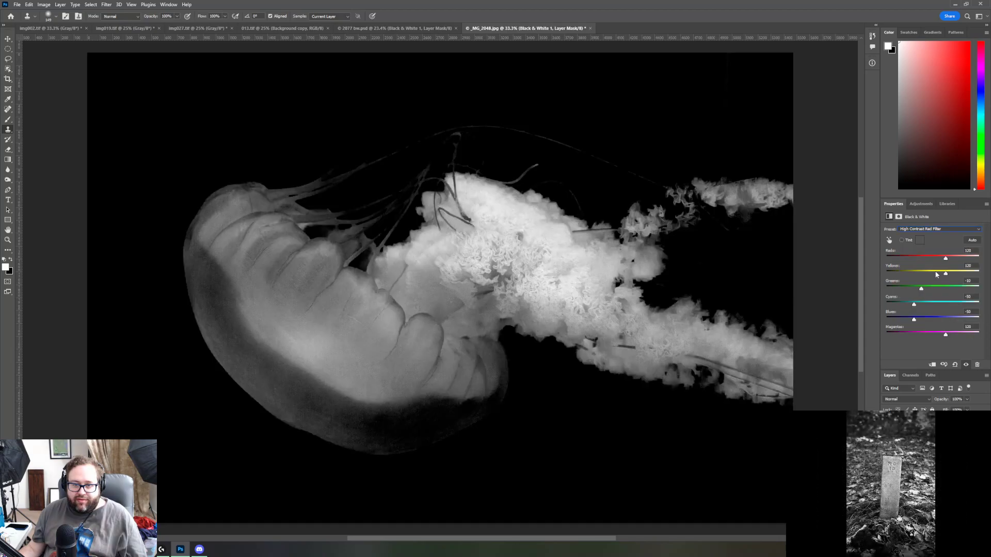
click(936, 230)
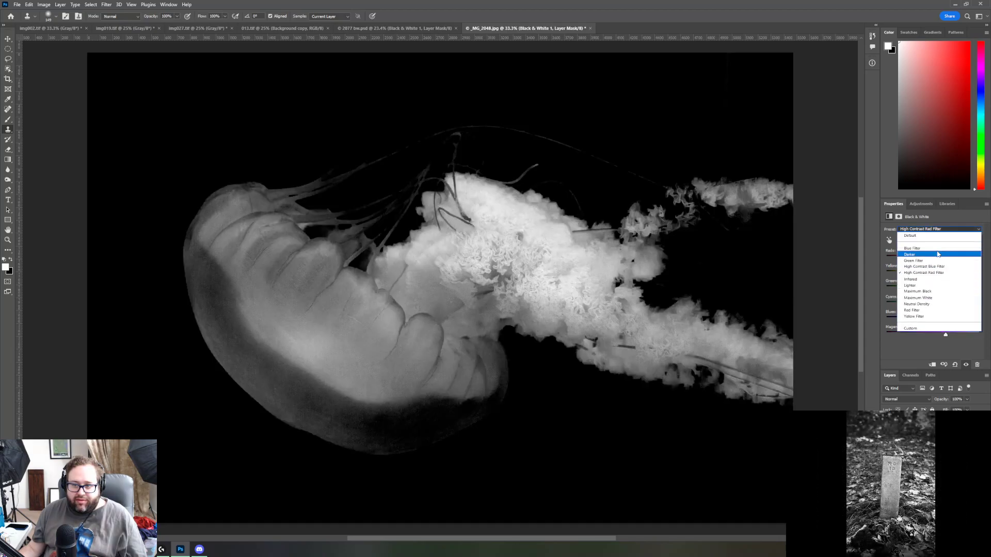
click(939, 291)
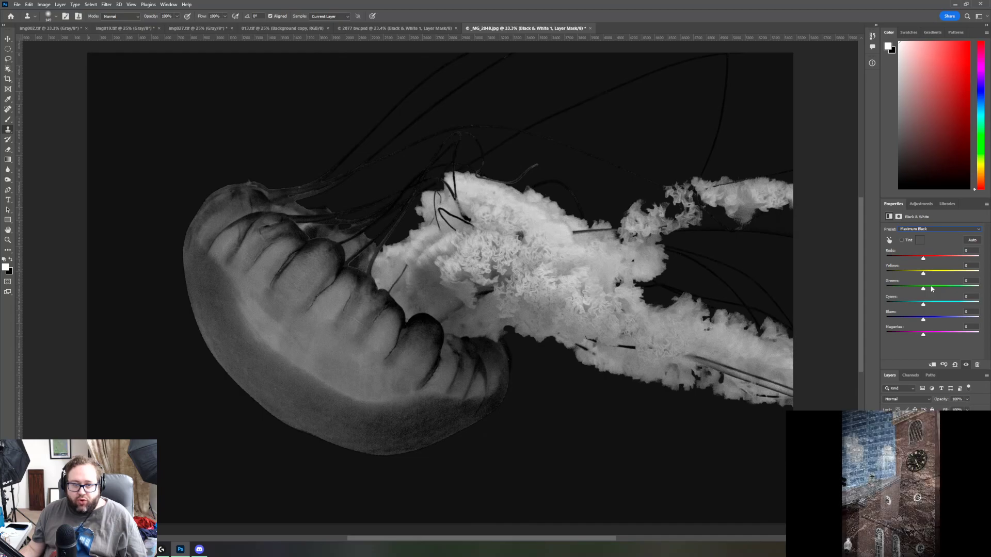
Step: Compare the Default preset with Maximum Black on the jellyfish's Black & White layer, ending on Maximum Black
click(919, 229)
click(919, 237)
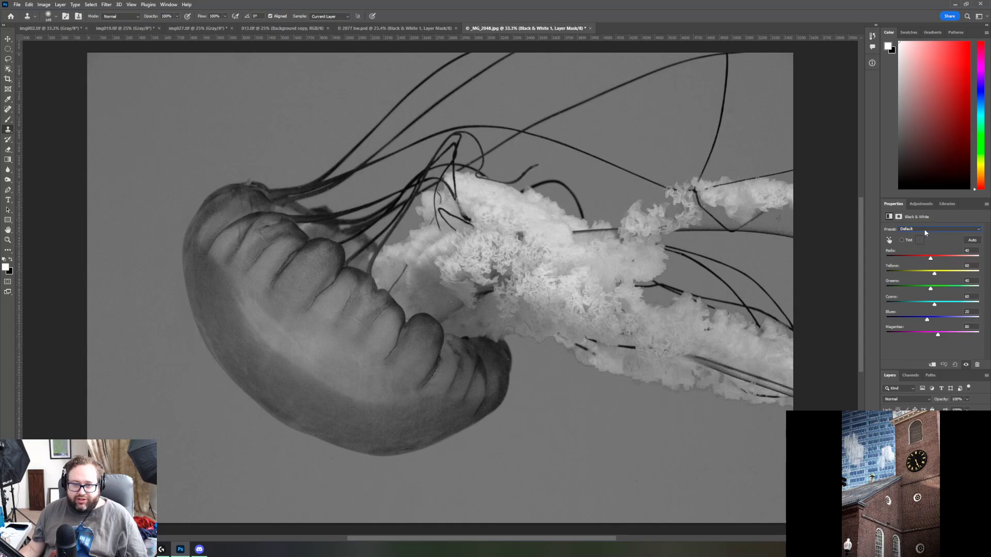
click(925, 231)
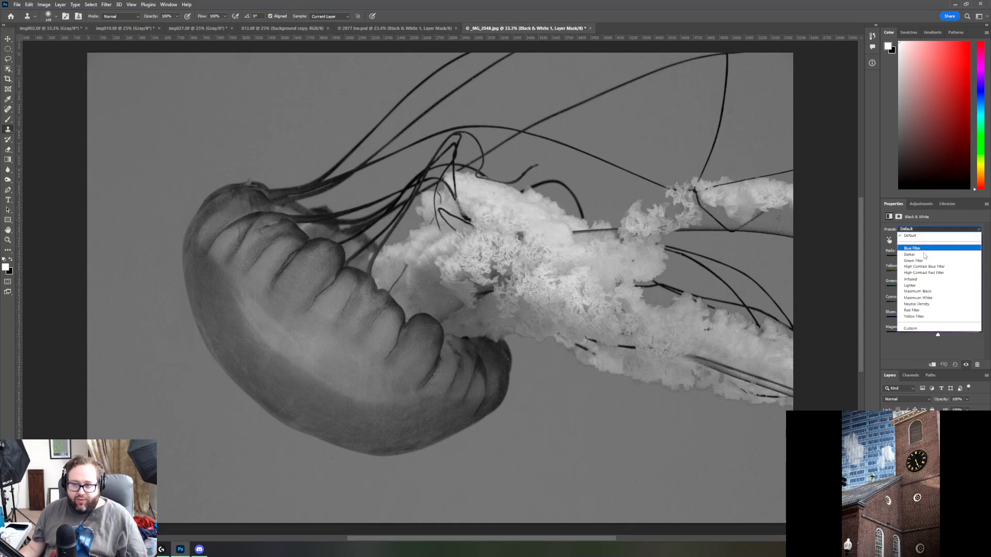
click(926, 292)
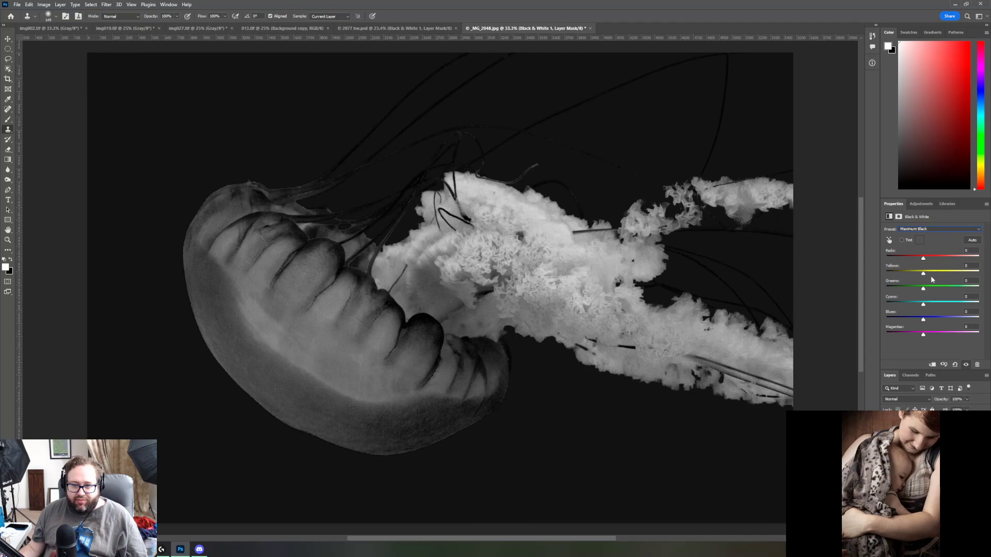
Step: Compare the High Contrast Red Filter and High Contrast Blue Filter presets on the jellyfish's Black & White layer, ending on High Contrast Red Filter
click(935, 233)
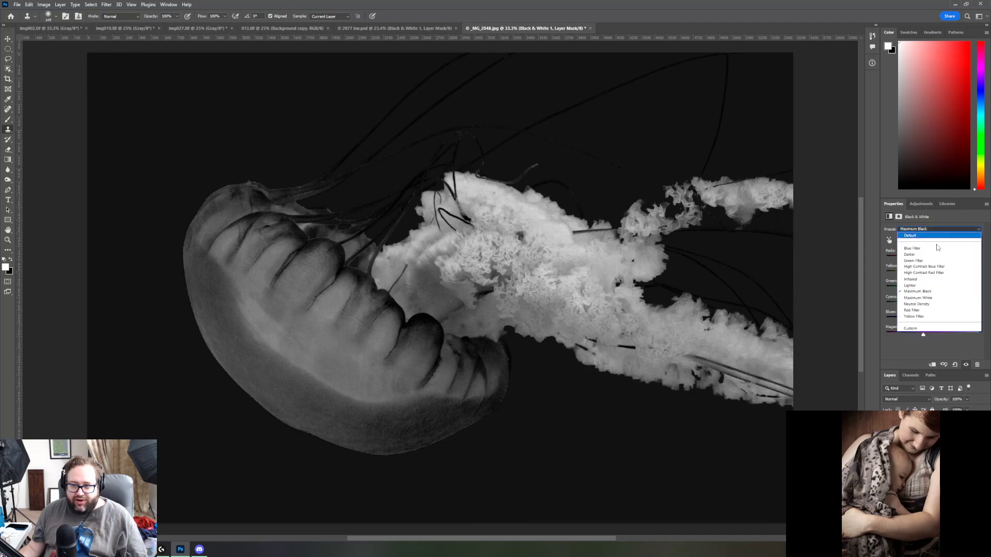
click(930, 273)
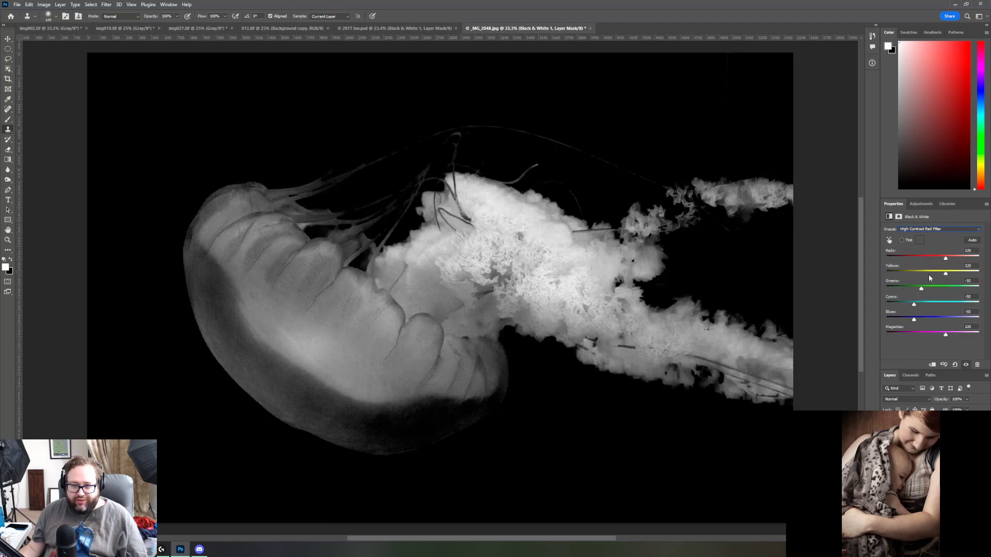
click(929, 230)
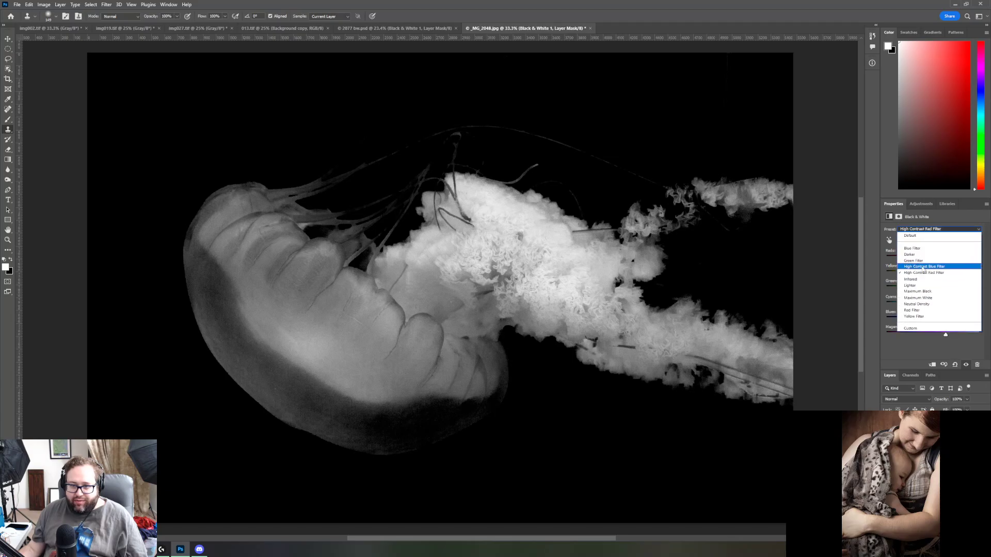
click(923, 270)
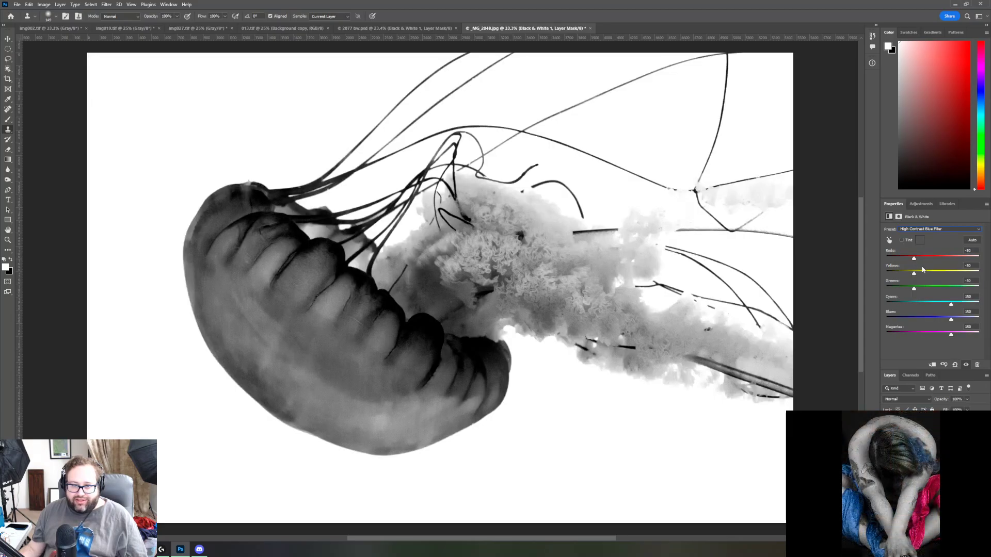
click(917, 230)
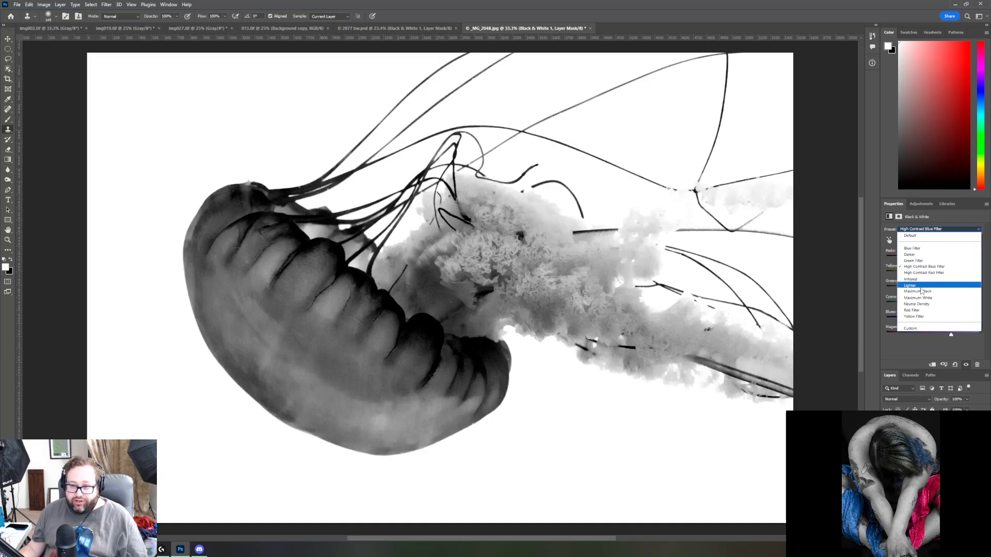
click(921, 273)
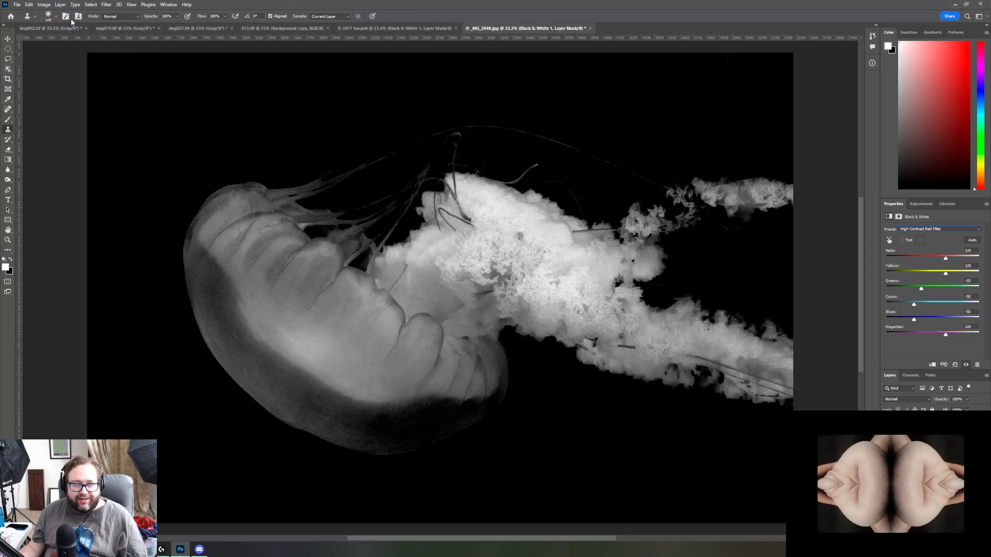
Step: Save the jellyfish photo as a Photoshop file named 2048.psd, accepting the format options
click(16, 4)
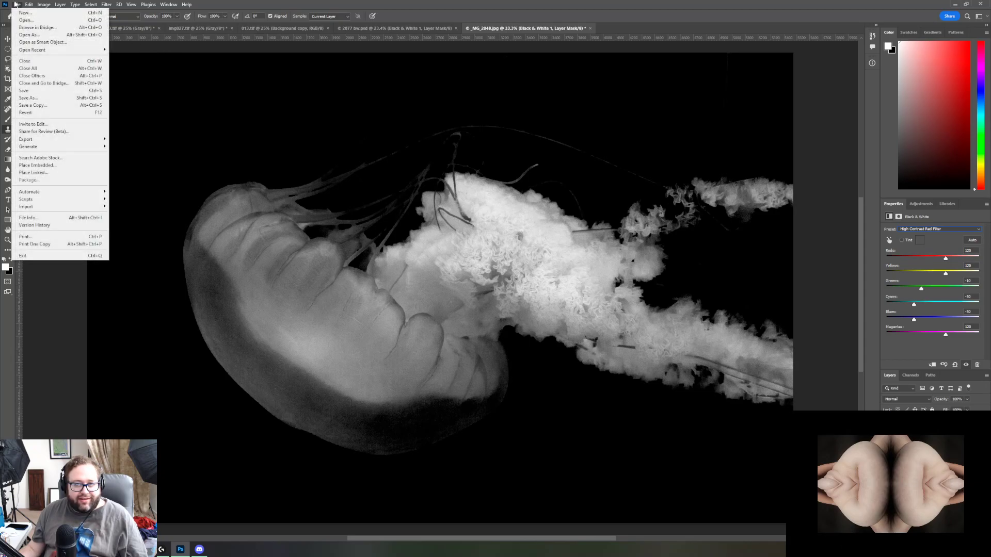
click(21, 99)
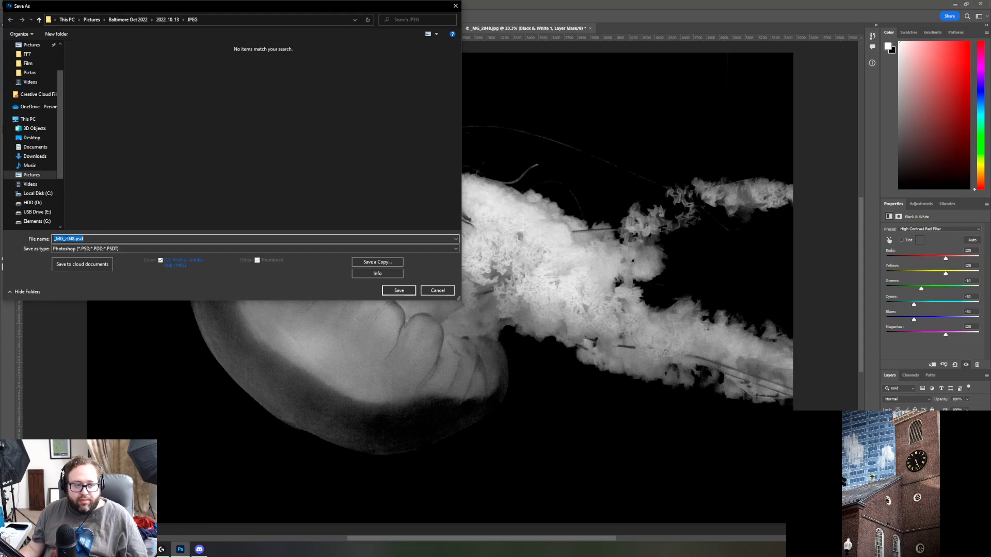
key(Home)
key(Delete)
key(Delete)
key(Delete)
key(Delete)
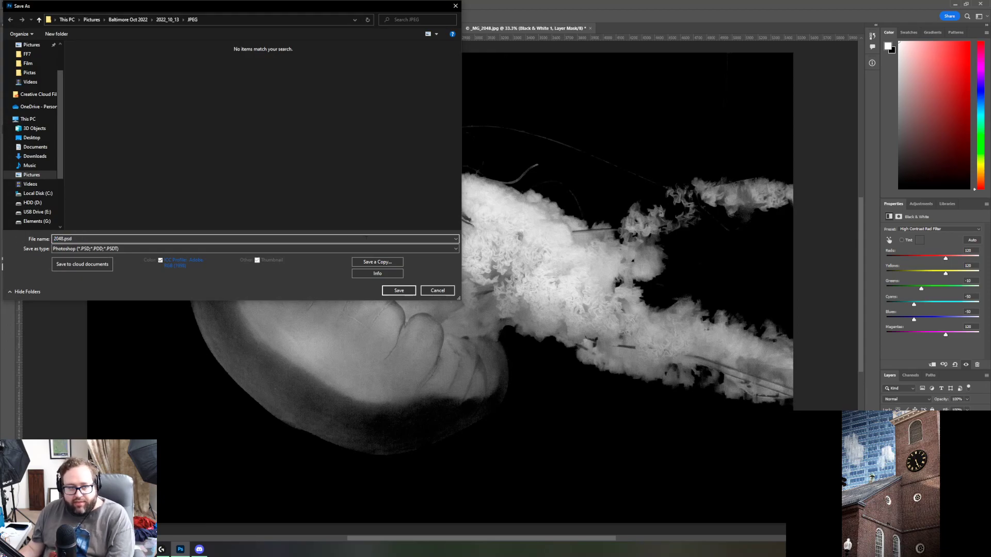
click(398, 290)
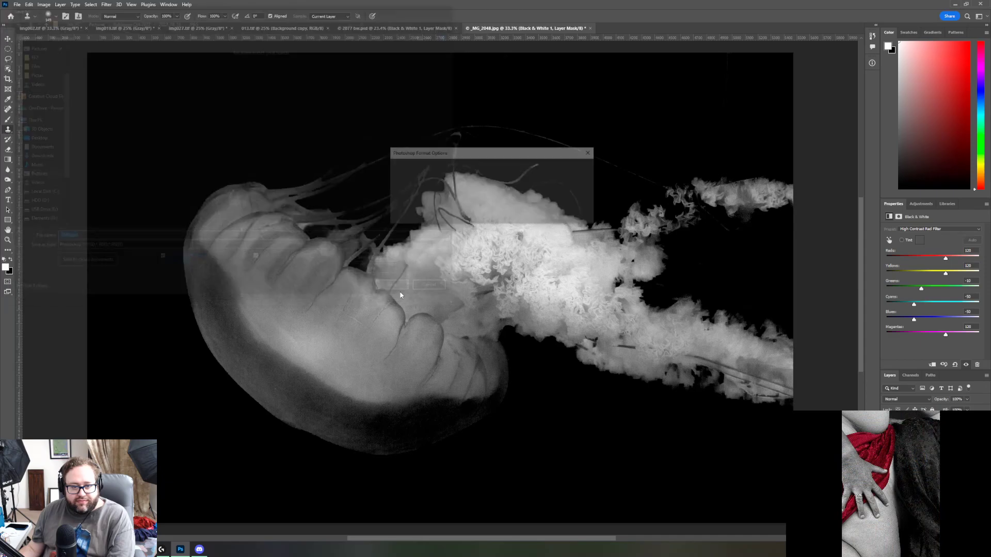
click(580, 167)
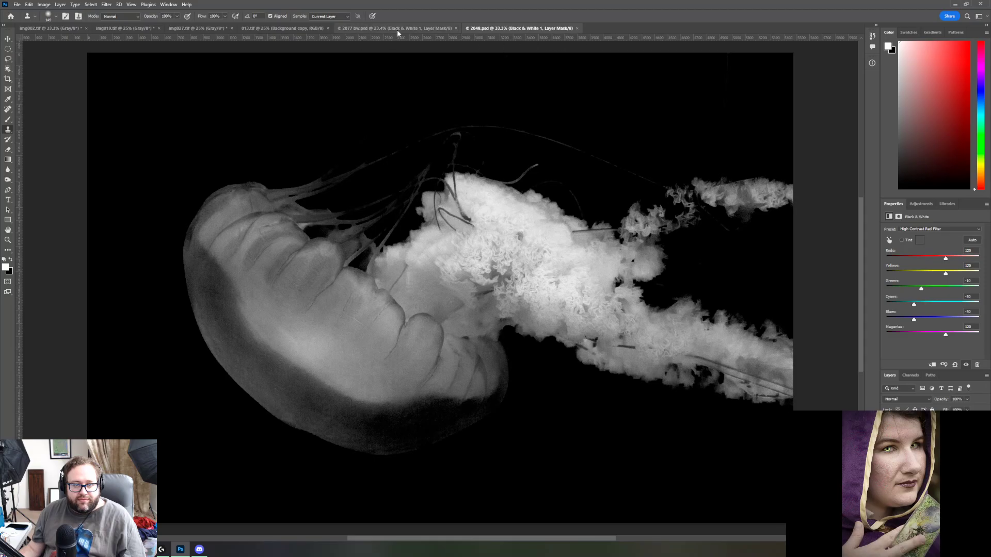
Step: Close the 013.tif gravestone photo, the 2048.psd jellyfish and the 2077 bw.psd statue
click(267, 29)
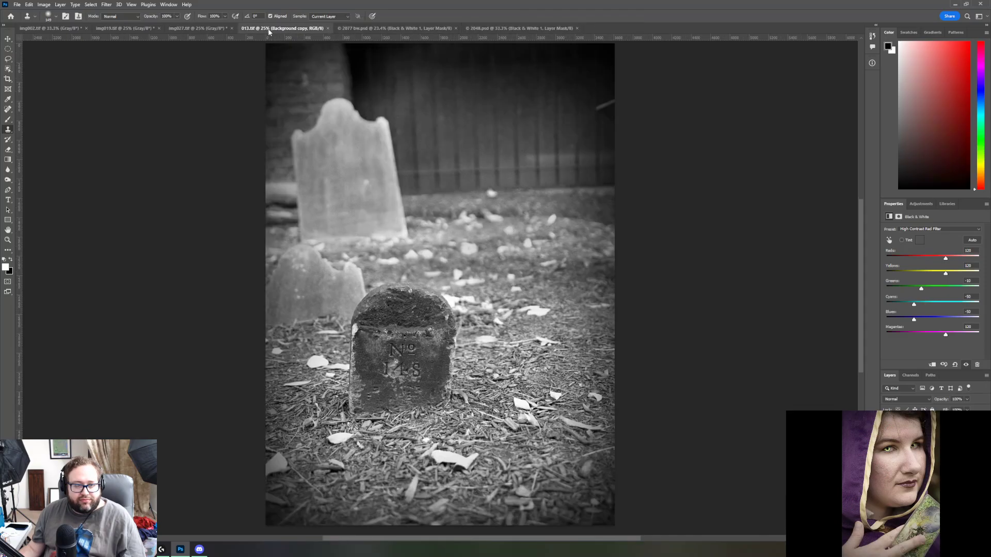
click(327, 28)
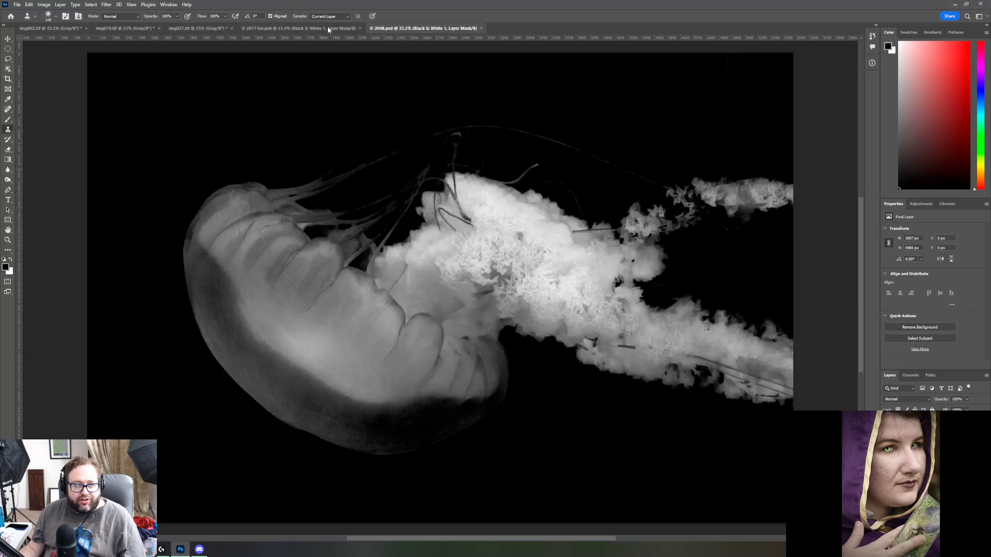
click(481, 29)
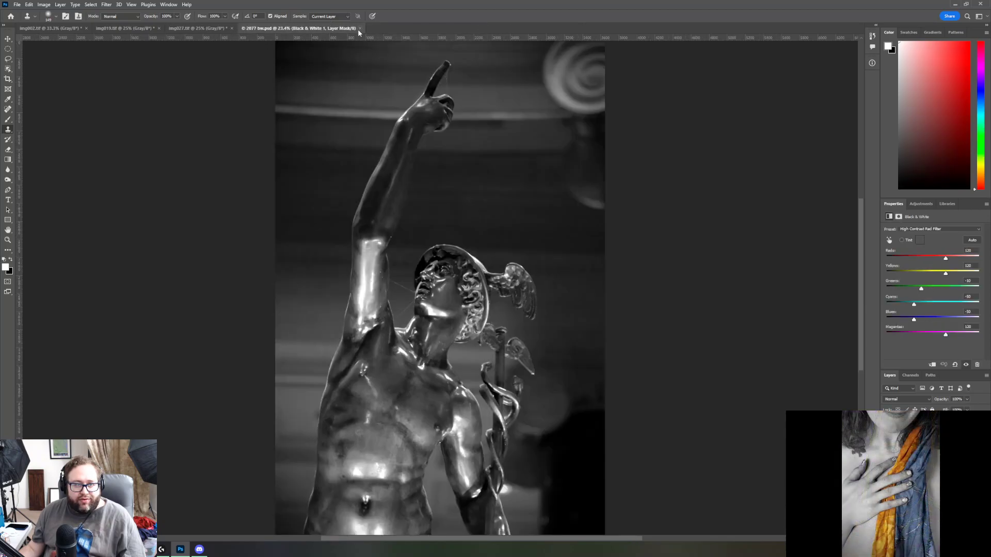
click(360, 29)
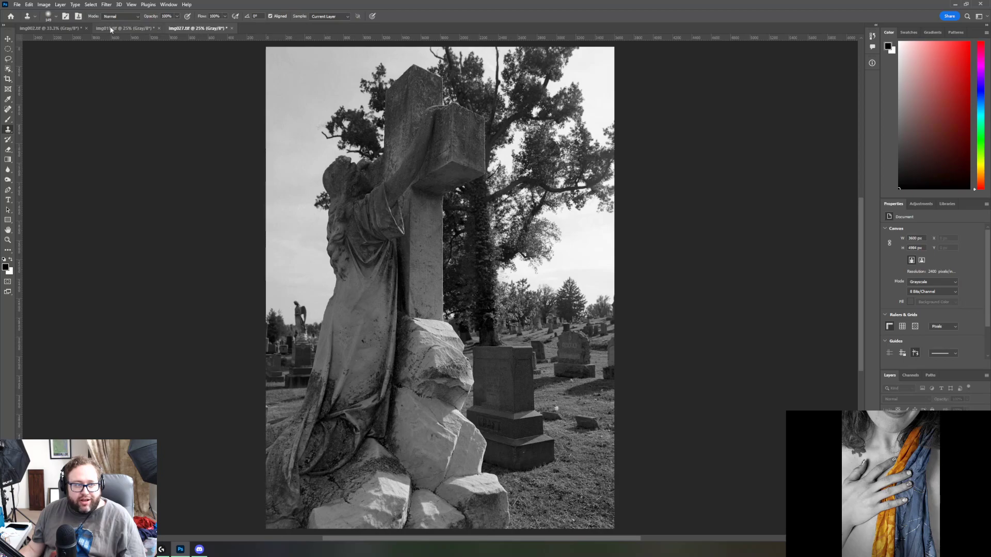
Step: View the img019.tif churchyard photo and close the img002.tif wall graffiti photo
click(124, 28)
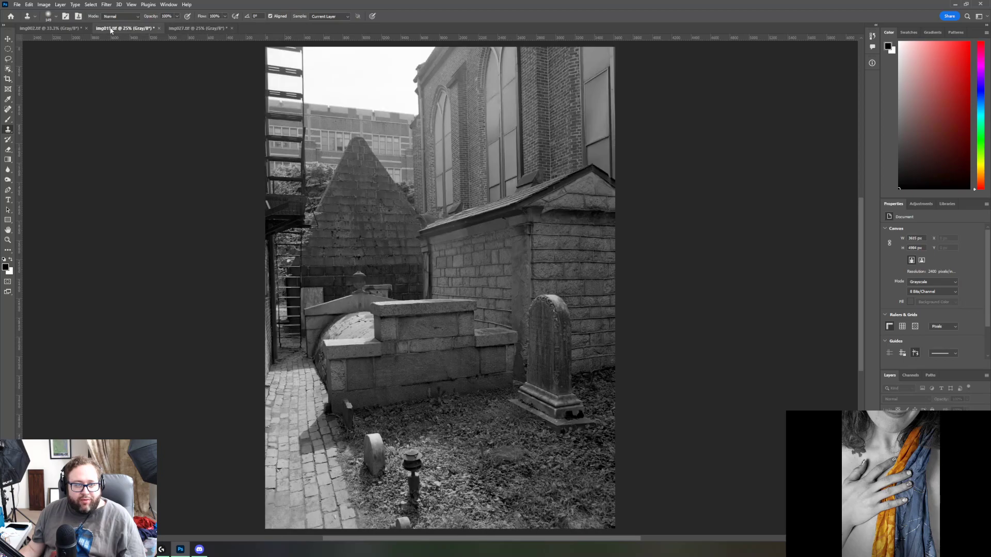
click(60, 29)
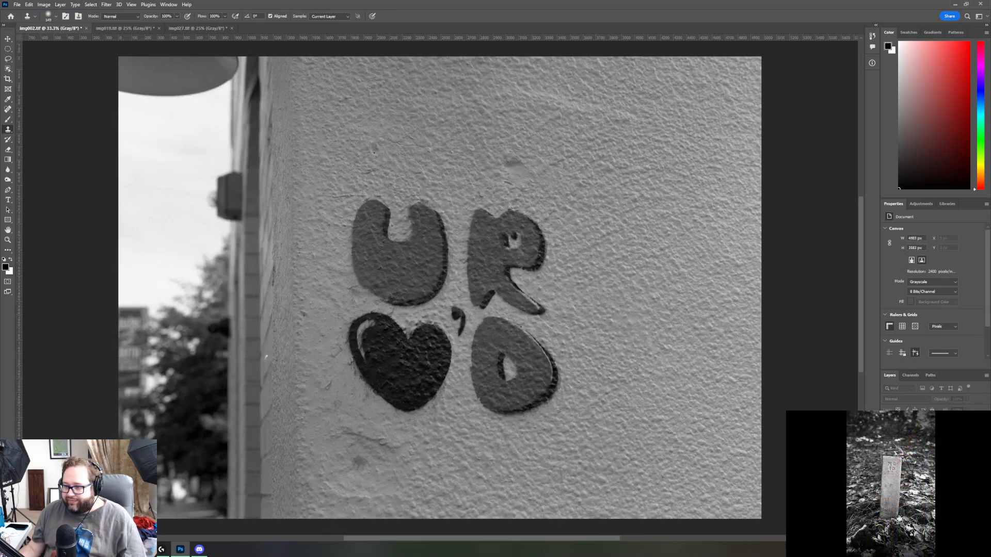
click(87, 28)
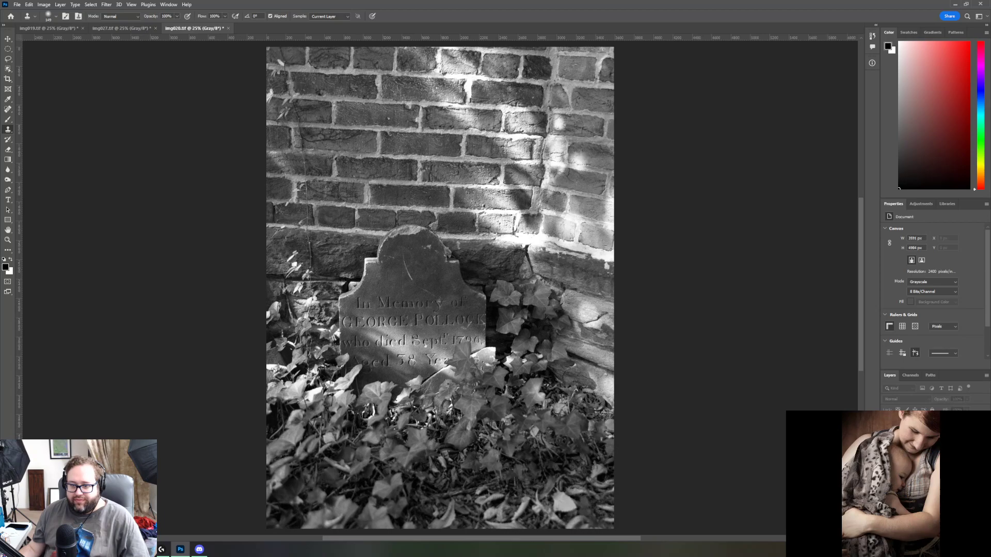
Step: Convert img020.tif from grayscale to RGB Color and duplicate its Background layer as Background copy
click(43, 5)
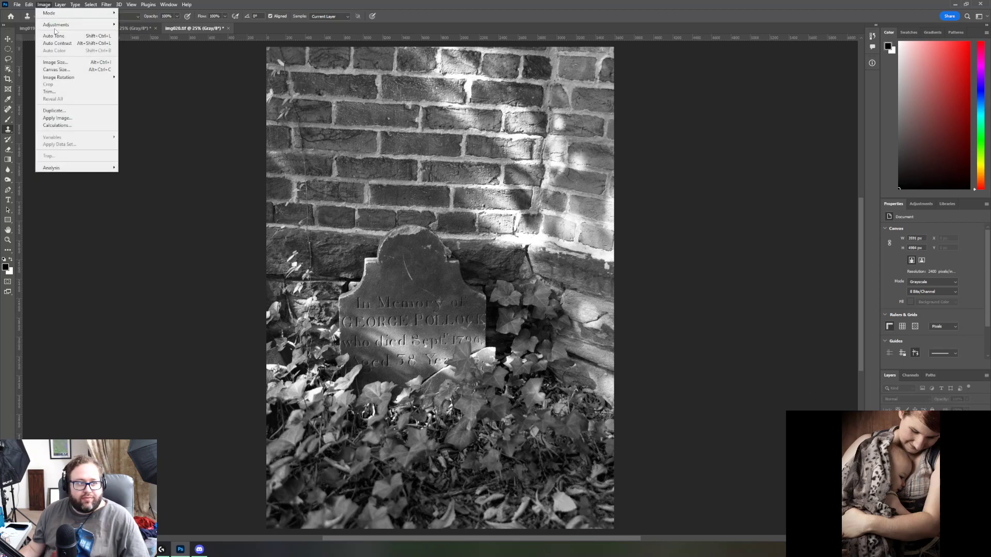
mouse_move(58, 25)
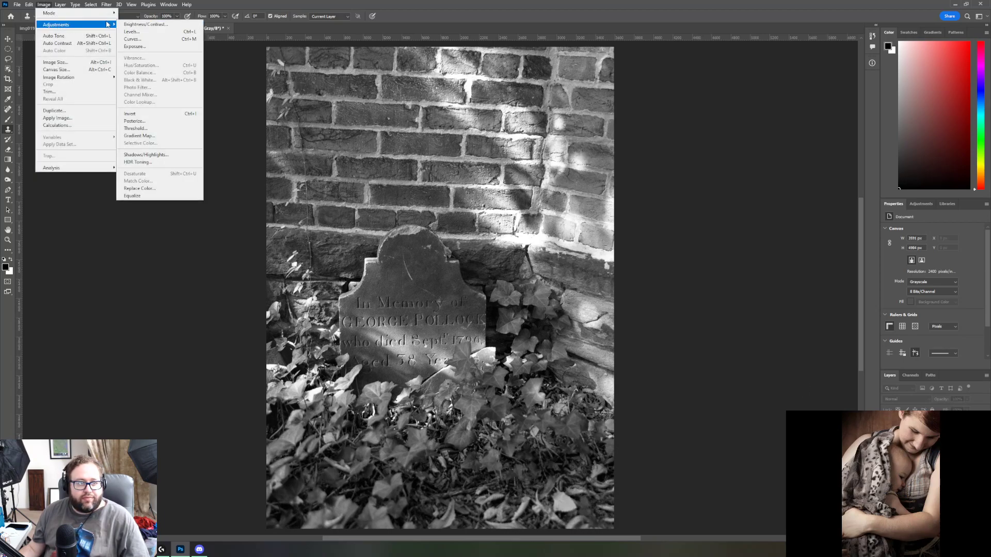
mouse_move(108, 13)
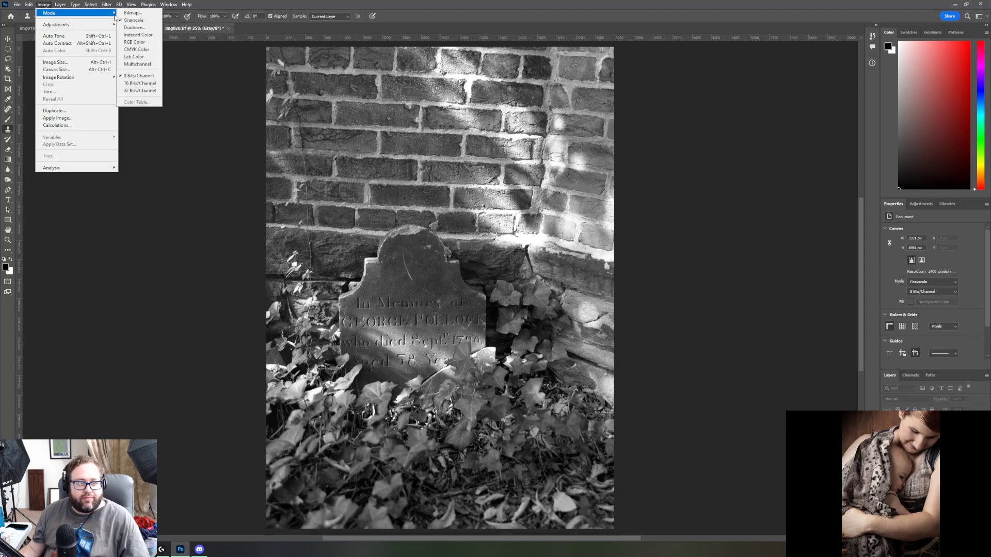
click(142, 42)
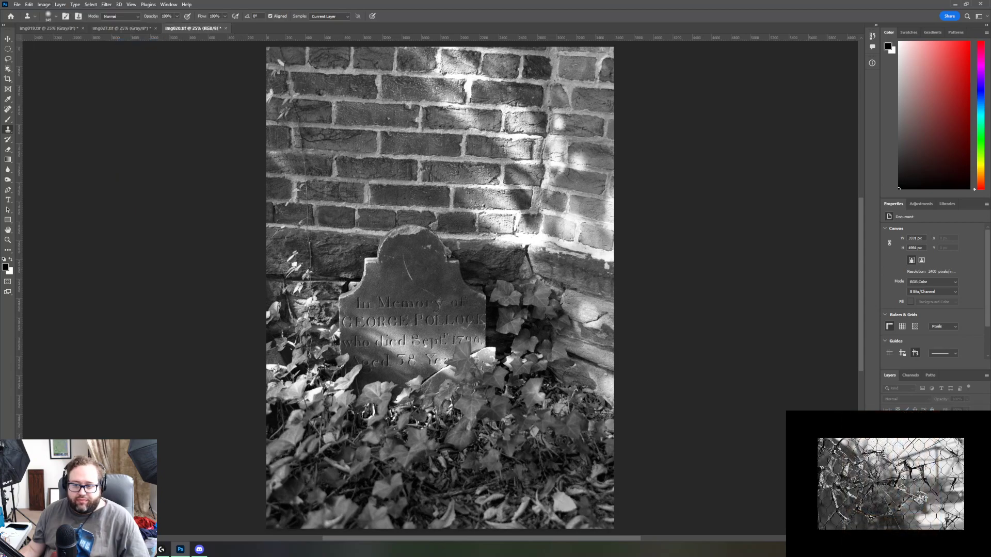
key(ctrl+j)
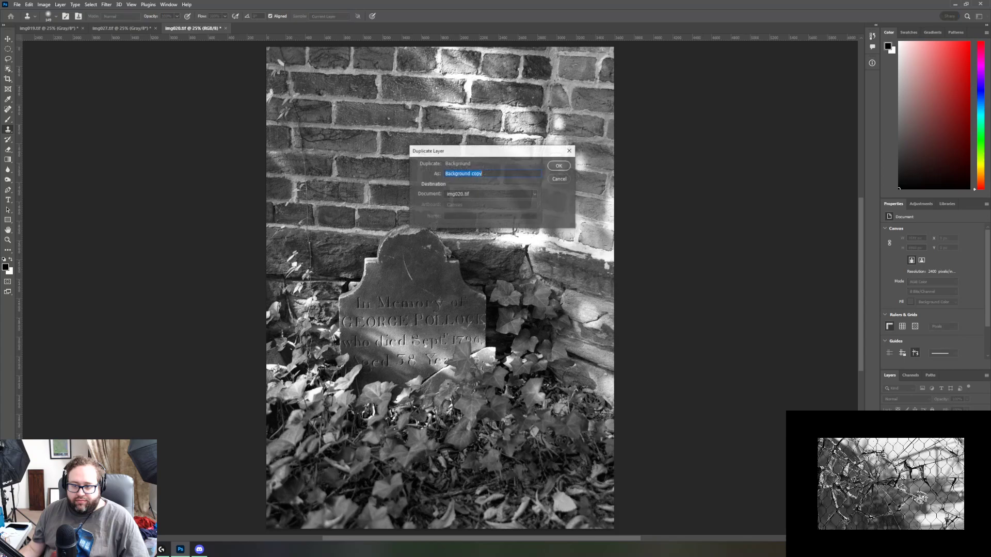
click(559, 161)
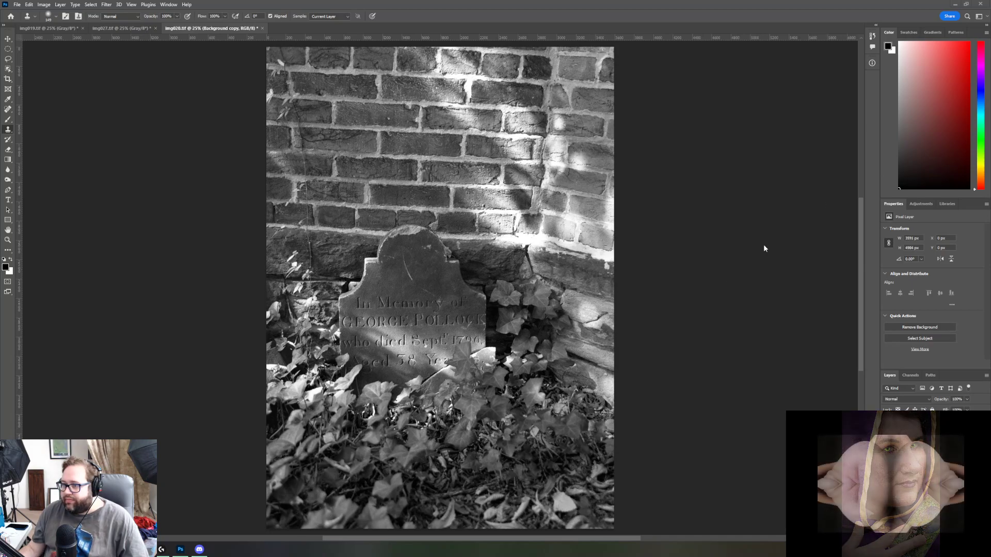
Step: Add a Curves adjustment layer to img020.tif and a Brightness/Contrast layer above it with Contrast set to 30
click(922, 204)
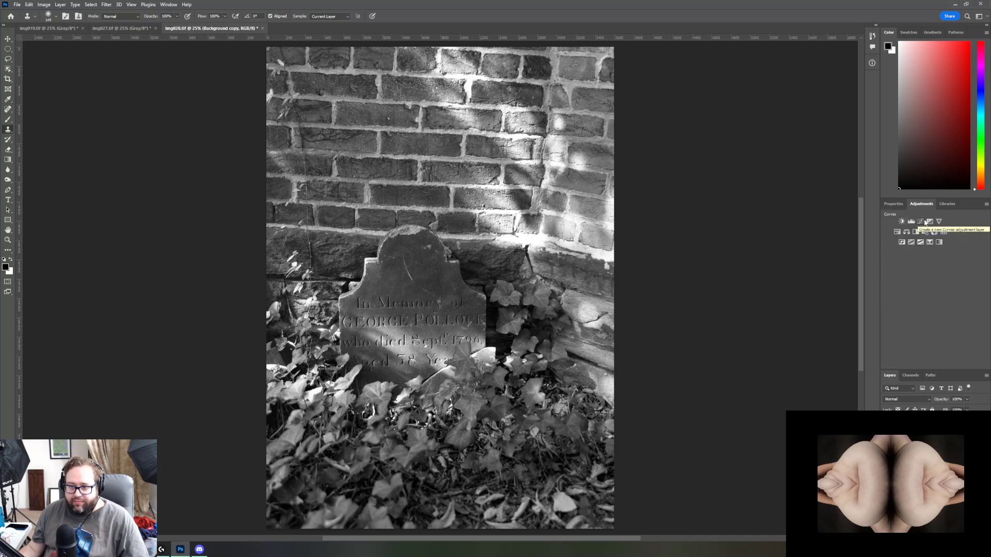
click(925, 222)
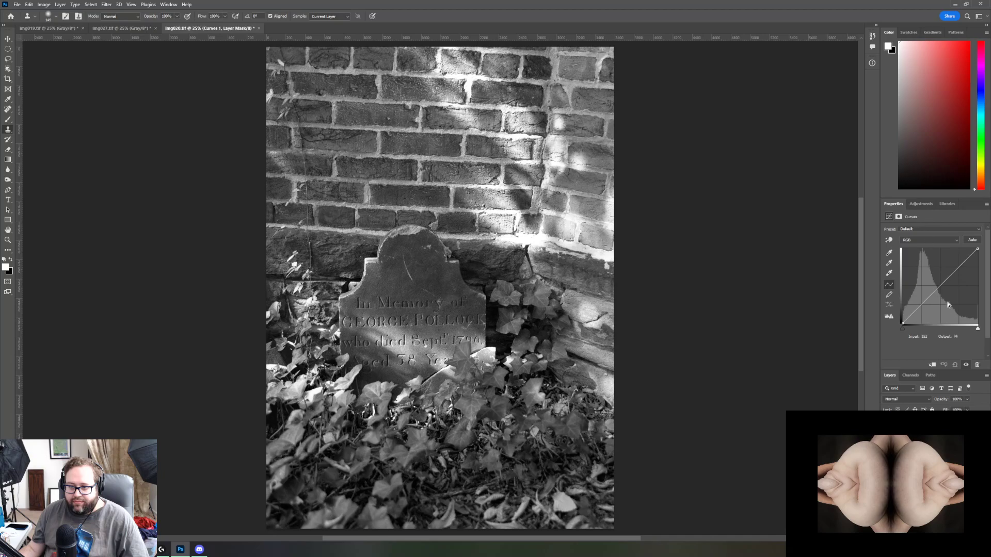
click(927, 206)
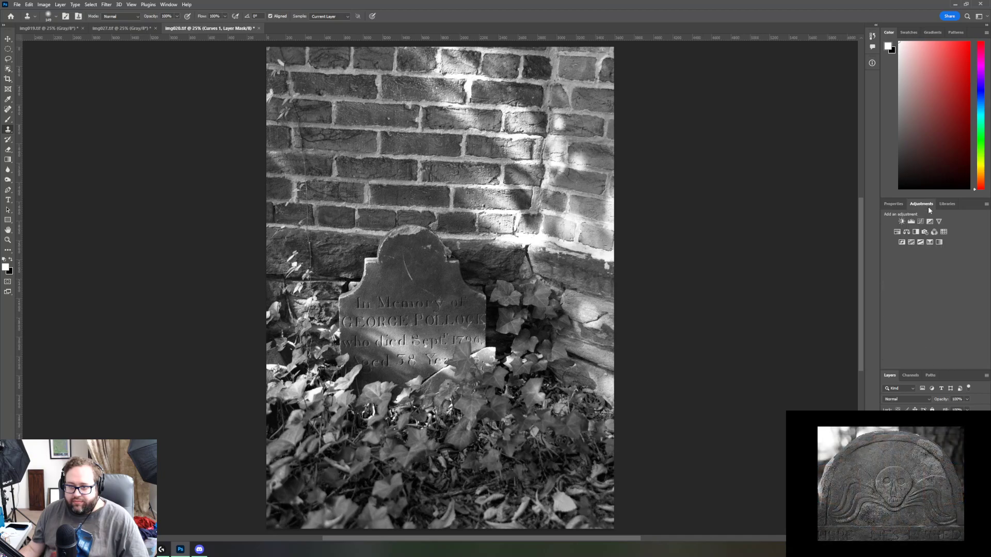
click(903, 222)
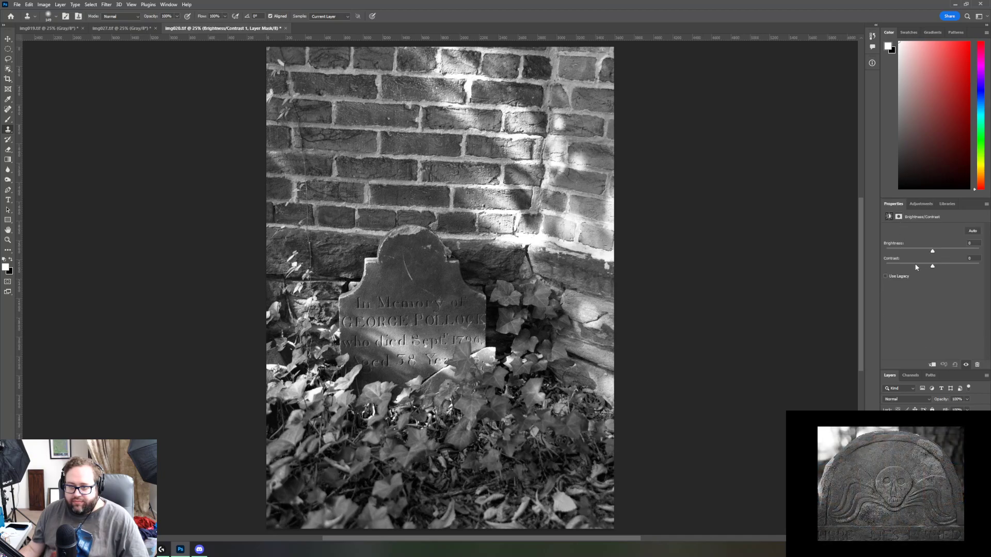
drag(933, 265, 948, 267)
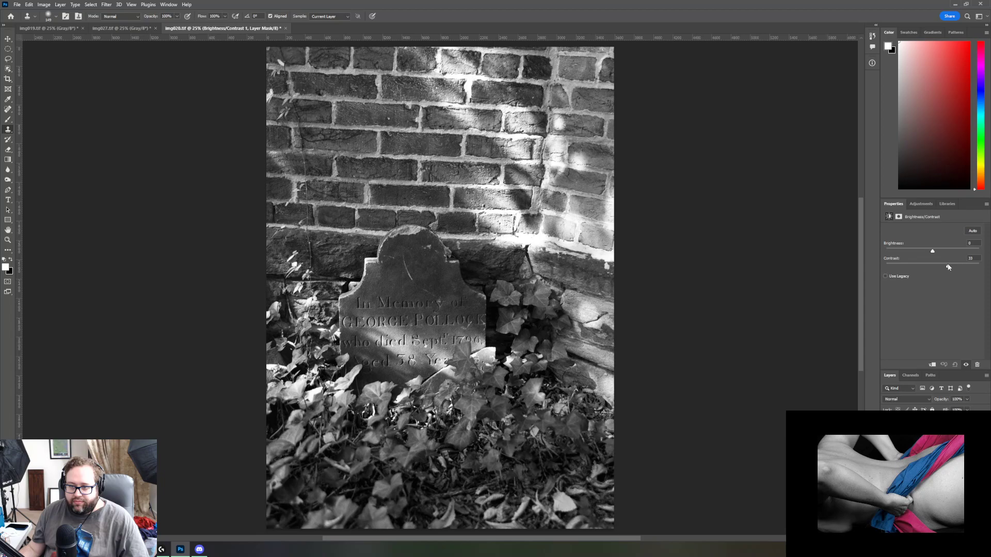
drag(949, 266, 947, 267)
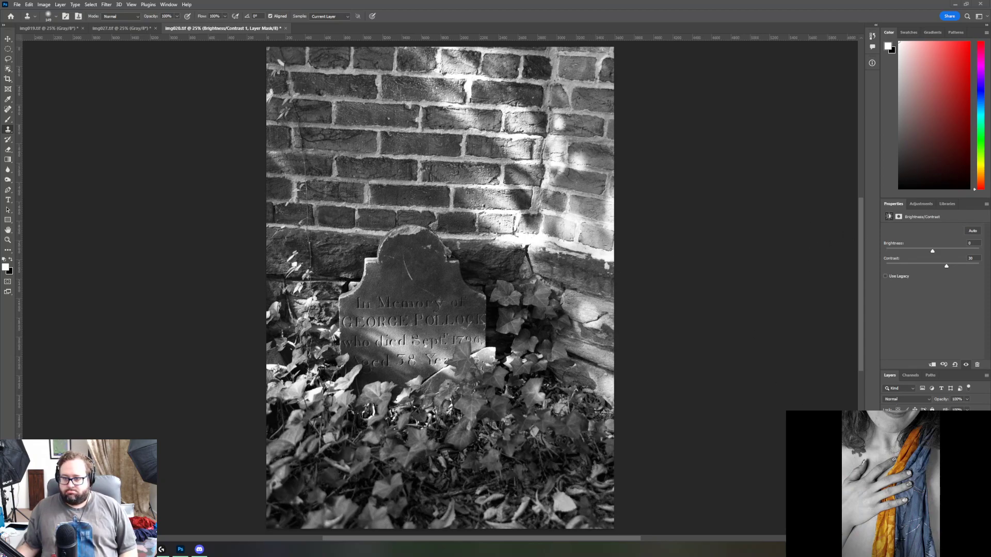
Step: Darken all four corners of the Background copy layer with black Gradient tool fades drawn diagonally inward
click(929, 442)
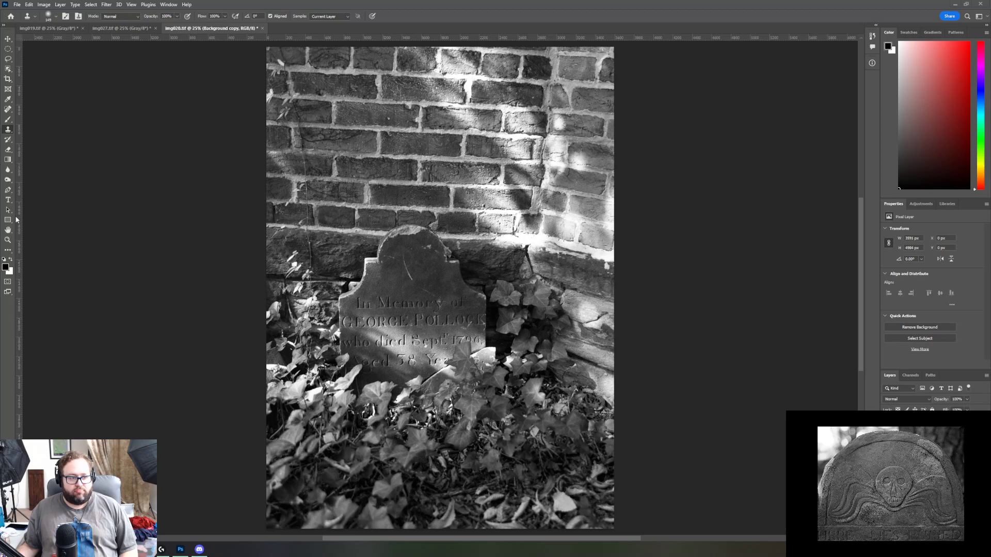
click(7, 160)
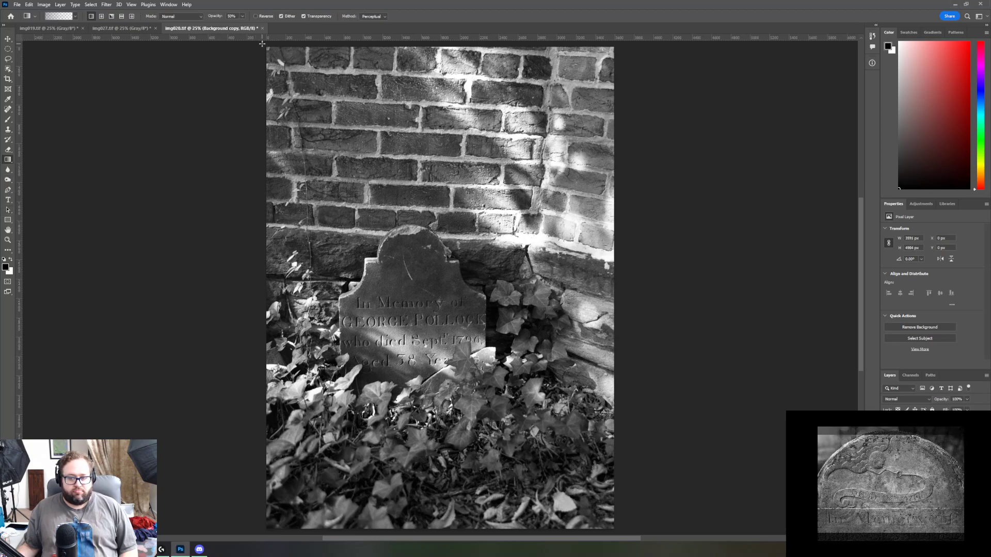
drag(262, 44, 398, 164)
drag(616, 46, 483, 165)
scroll(209, 523, down, 1)
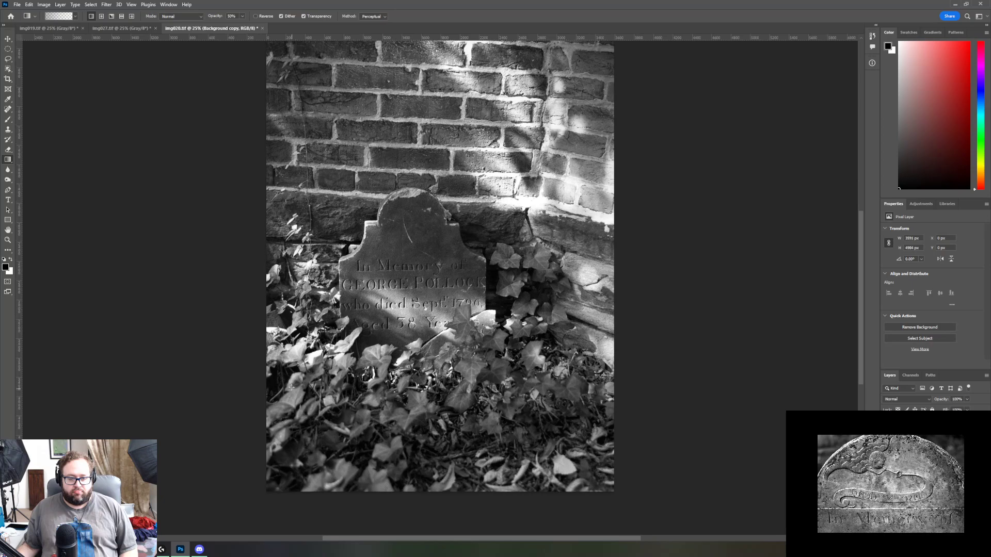
drag(299, 471, 316, 446)
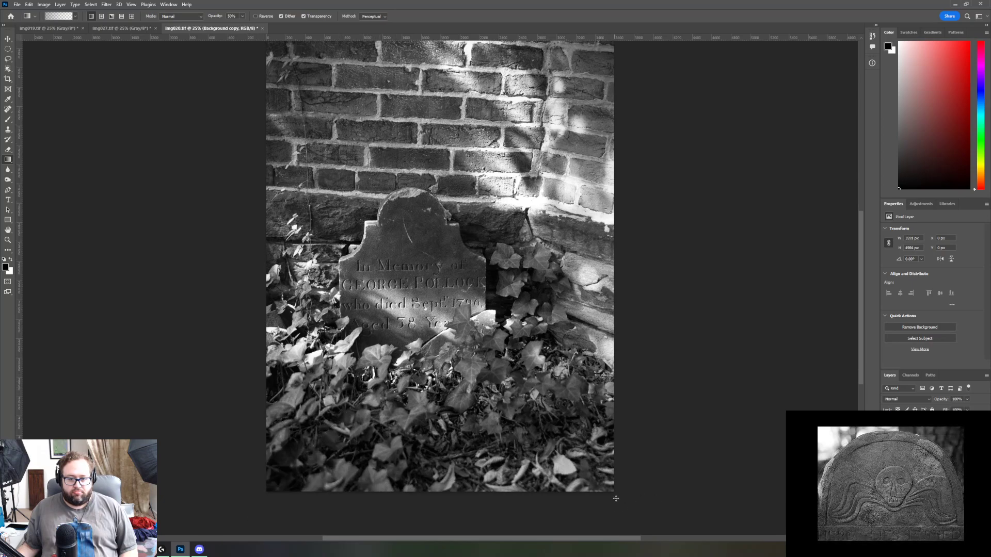
drag(616, 498, 488, 370)
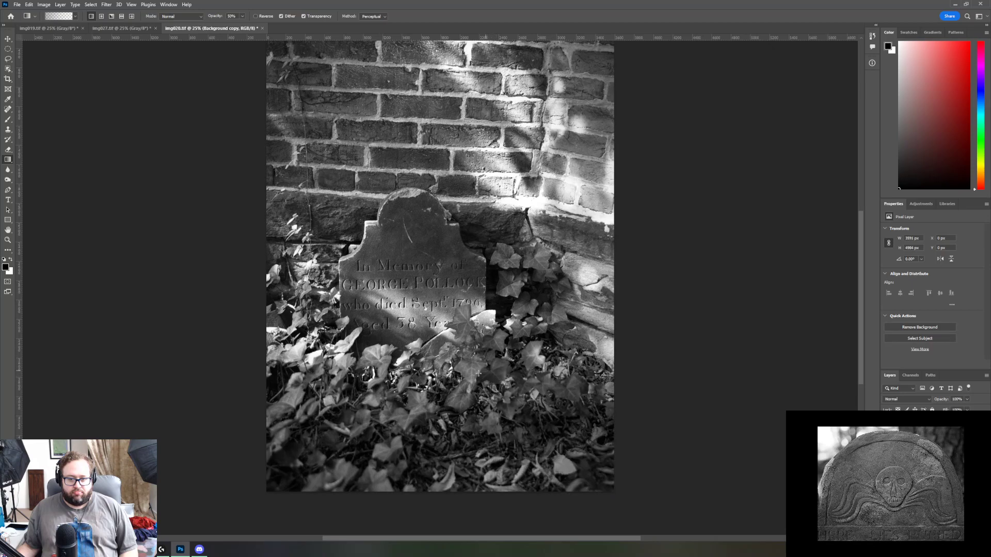
Step: Darken all four edges of the gravestone photo's Background copy layer with black Gradient tool fades drawn straight inward
scroll(256, 347, up, 2)
scroll(256, 347, down, 1)
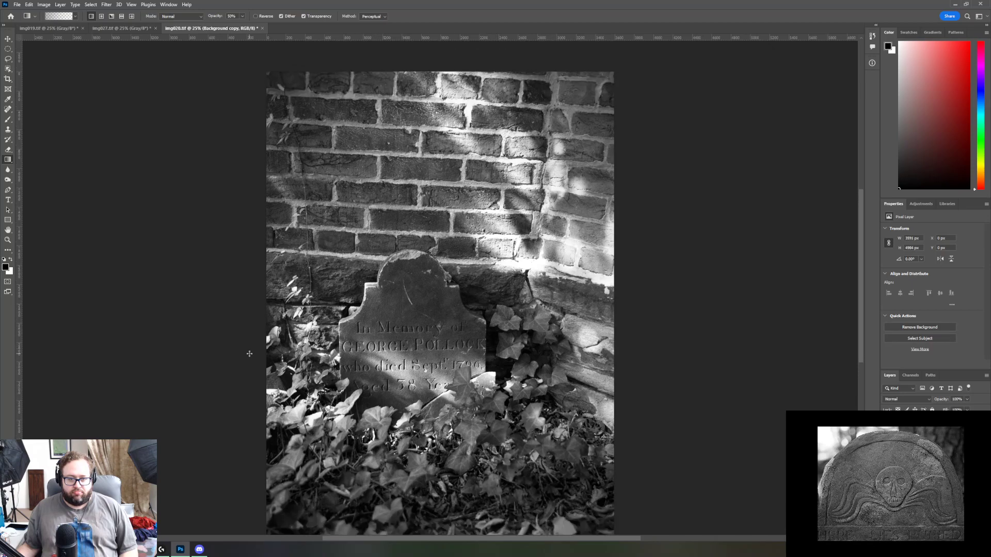
drag(246, 302, 367, 302)
drag(654, 302, 540, 301)
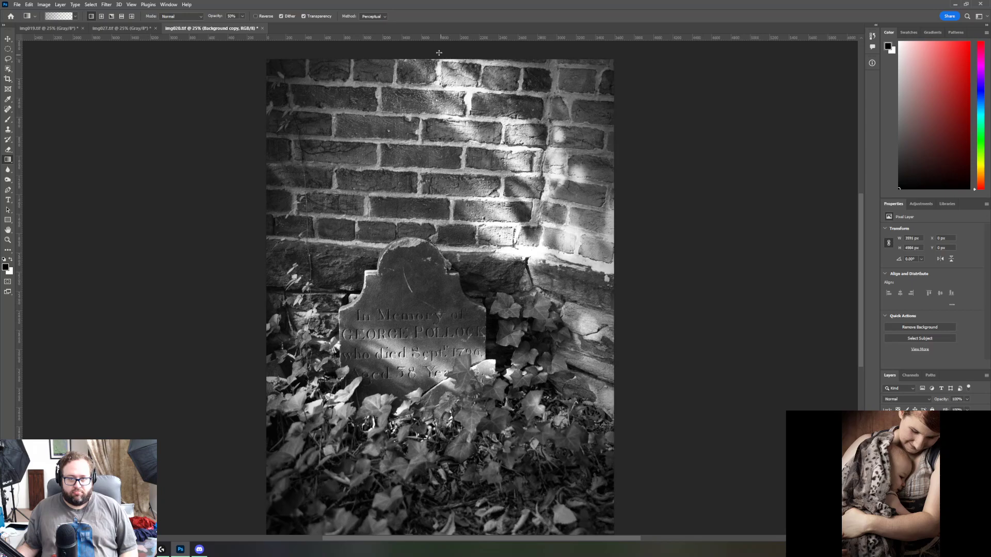
mouse_move(435, 49)
mouse_down()
mouse_move(432, 107)
mouse_move(435, 50)
mouse_up()
scroll(438, 500, down, 2)
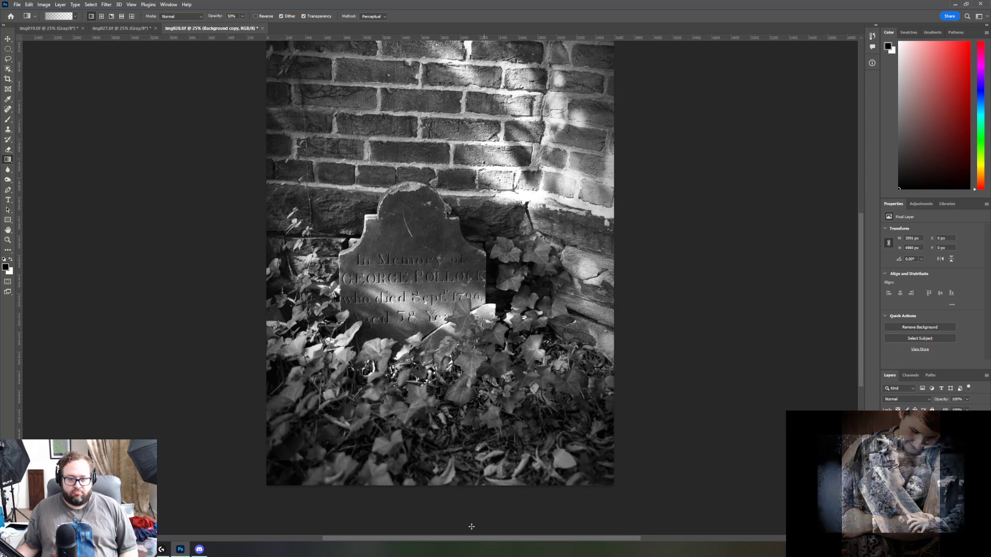
drag(438, 500, 435, 421)
scroll(424, 430, up, 3)
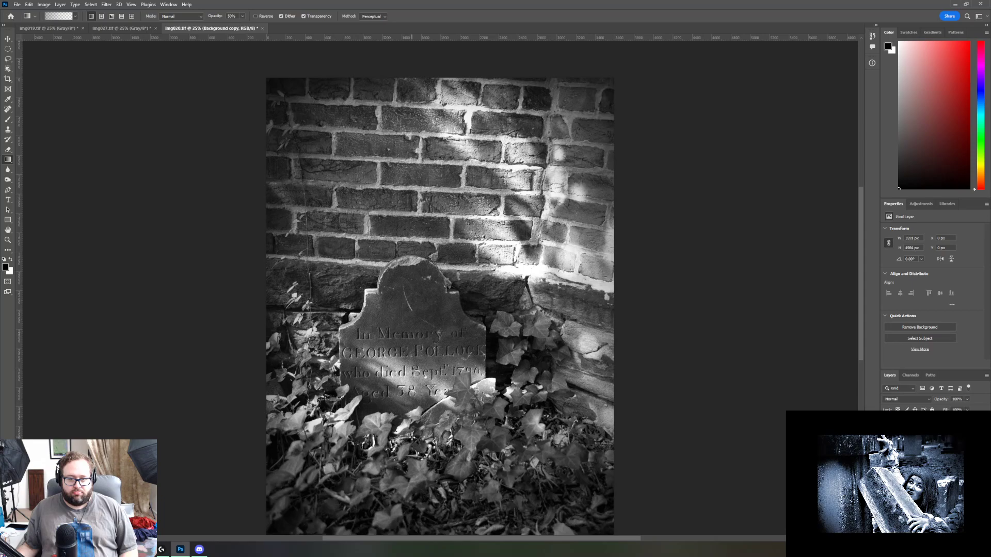
Step: Examine the darkened edges and corners of the gravestone photo from its upper brickwork down to the ivy
scroll(440, 297, down, 1)
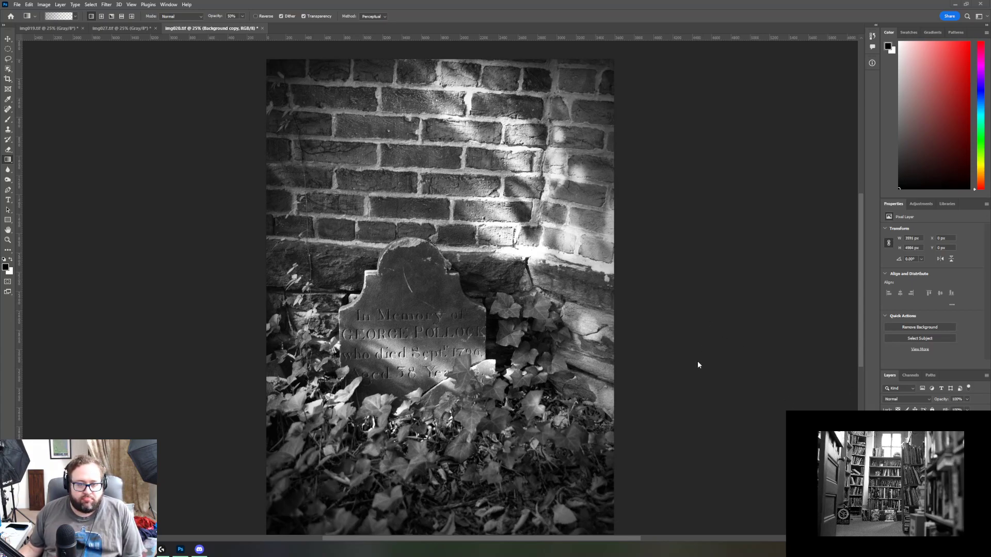
scroll(698, 365, down, 1)
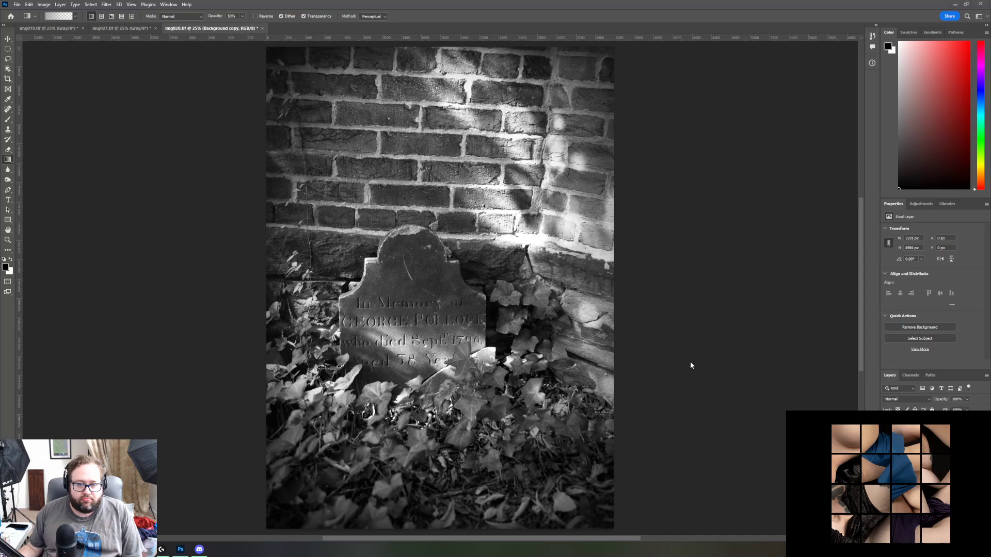
scroll(690, 365, up, 1)
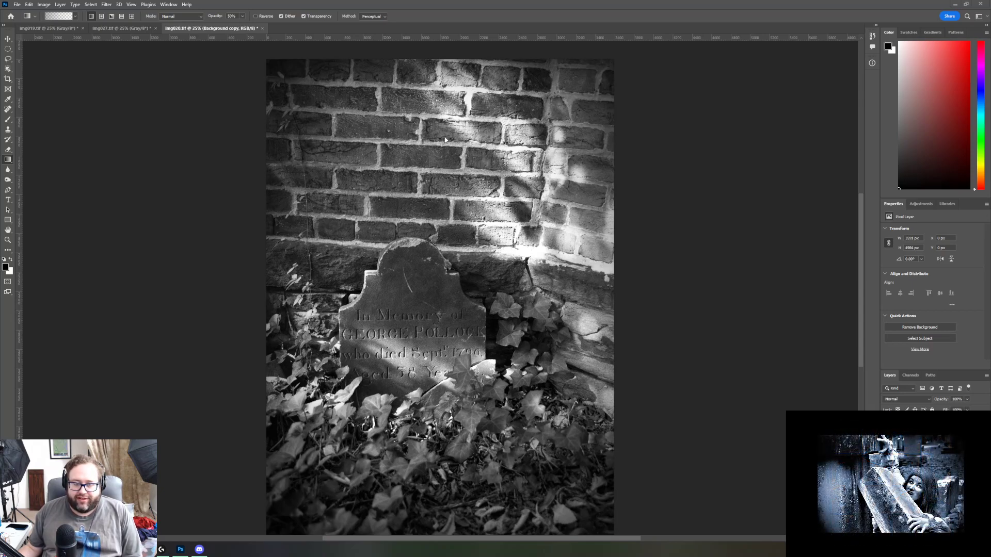
scroll(419, 238, down, 1)
scroll(410, 237, down, 1)
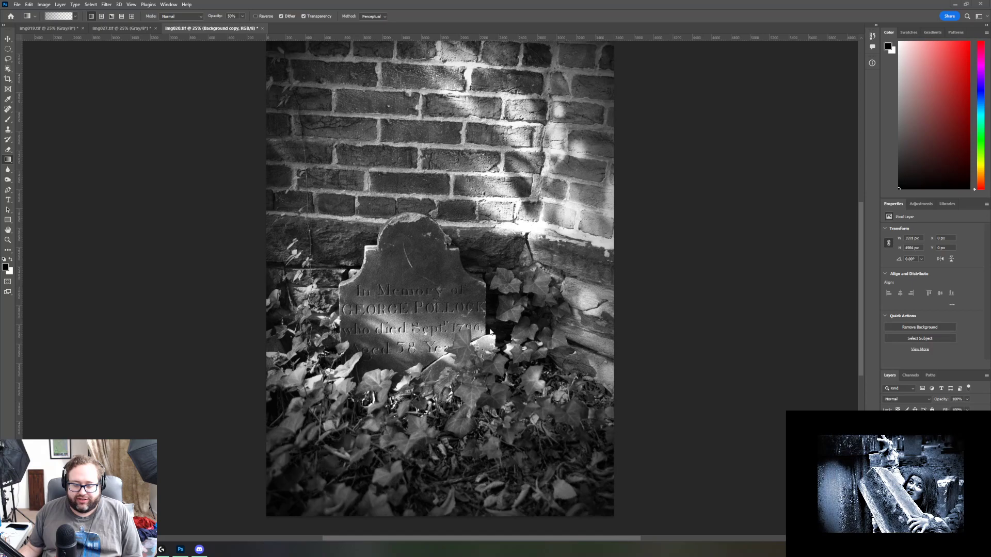
scroll(541, 323, up, 4)
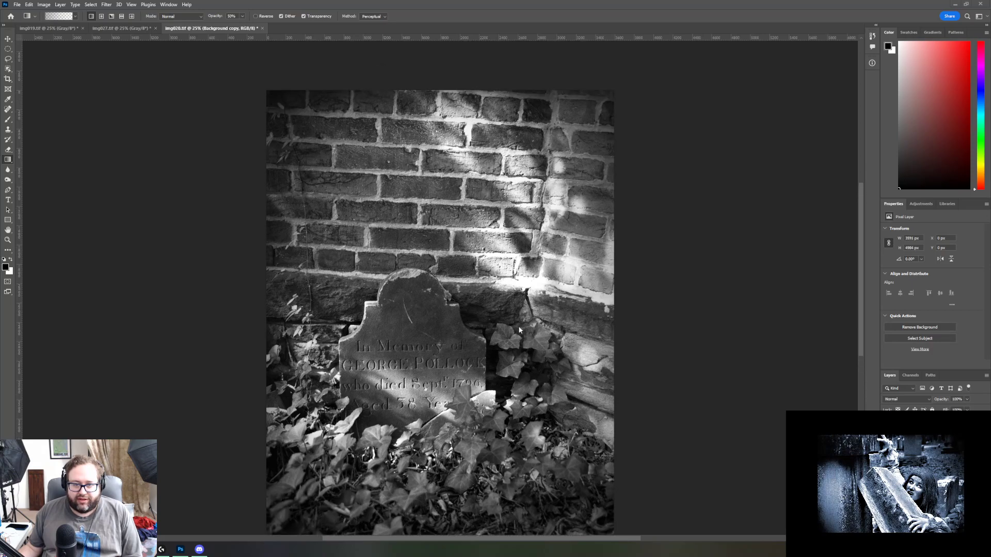
scroll(519, 328, down, 4)
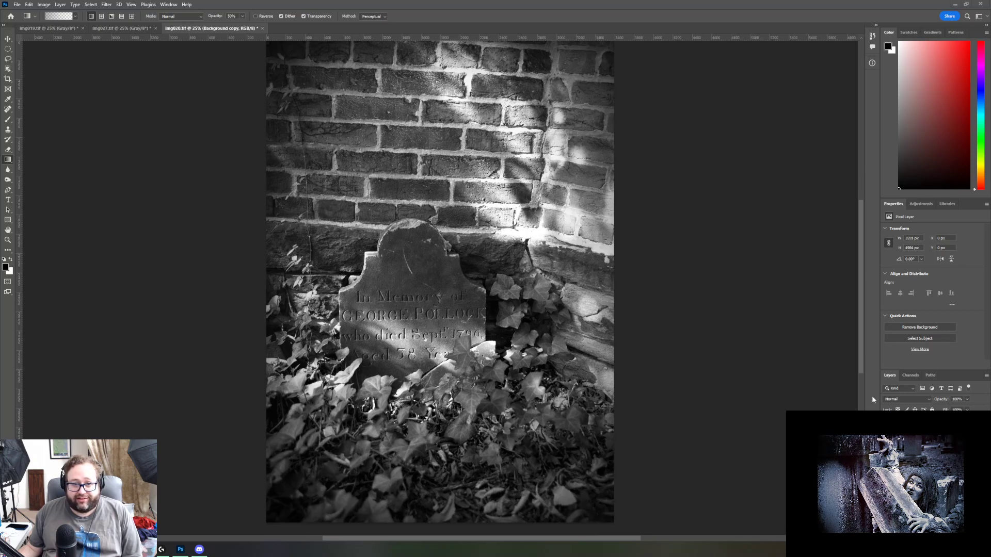
scroll(805, 366, up, 1)
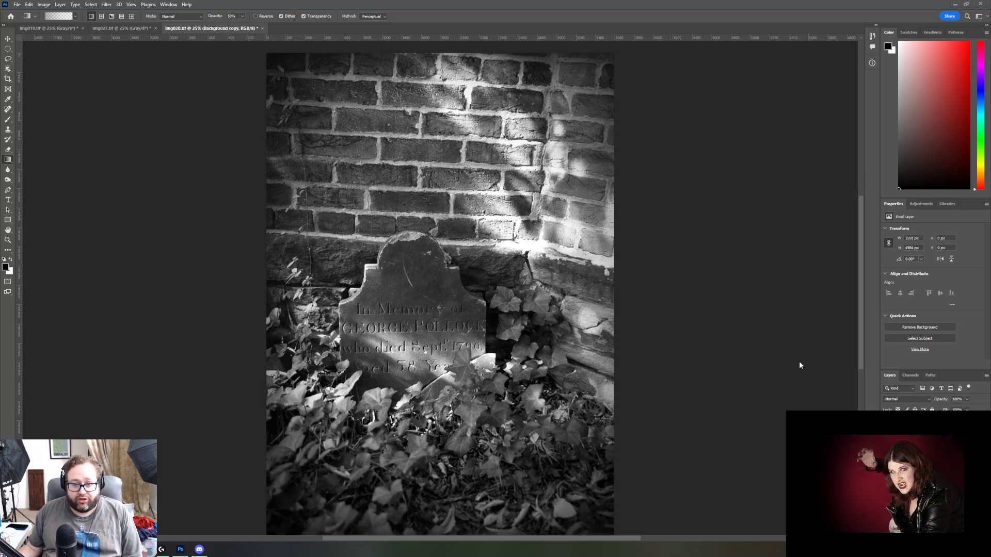
scroll(800, 365, up, 2)
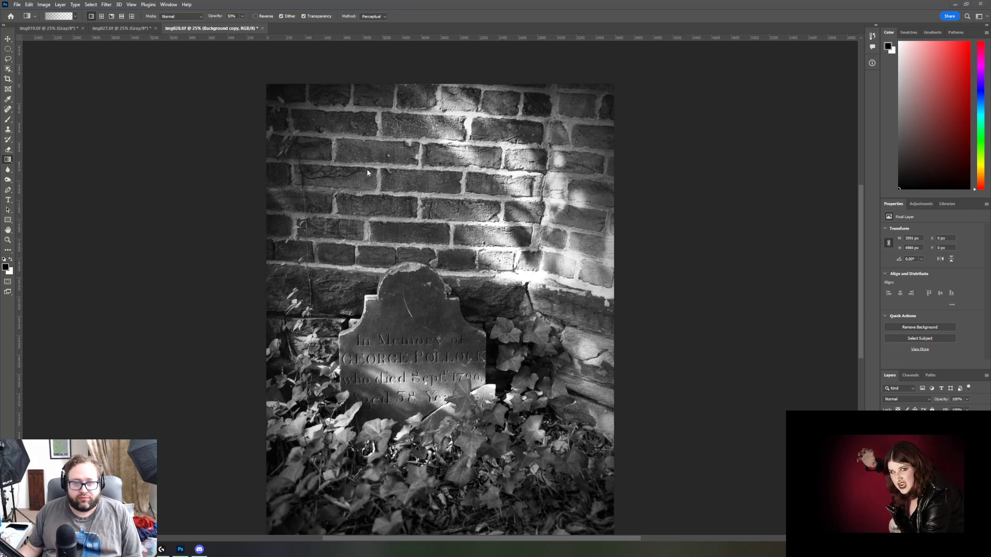
Step: Save the gravestone photo as 020.tif in the Film folder, in TIFF format with no image compression and RLE layer compression
click(17, 4)
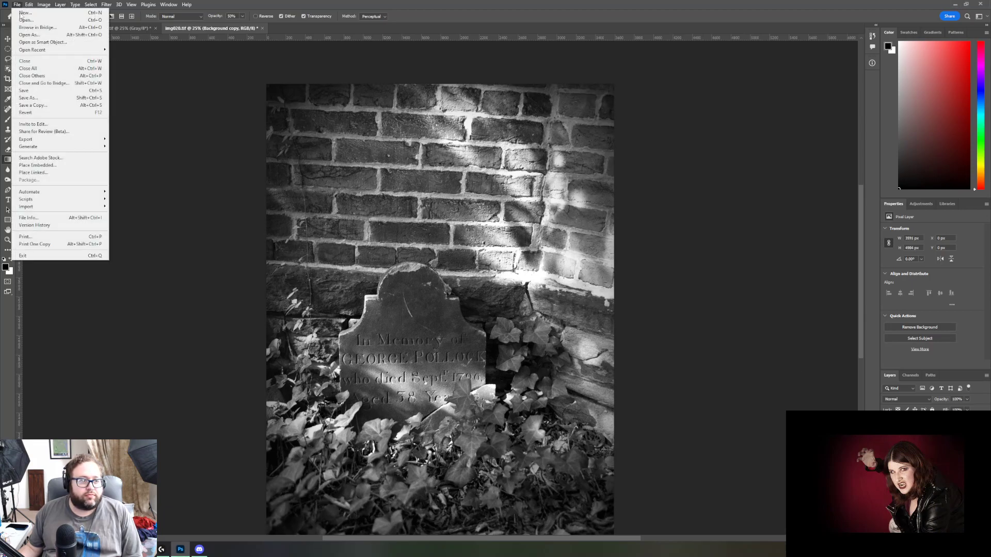
click(30, 97)
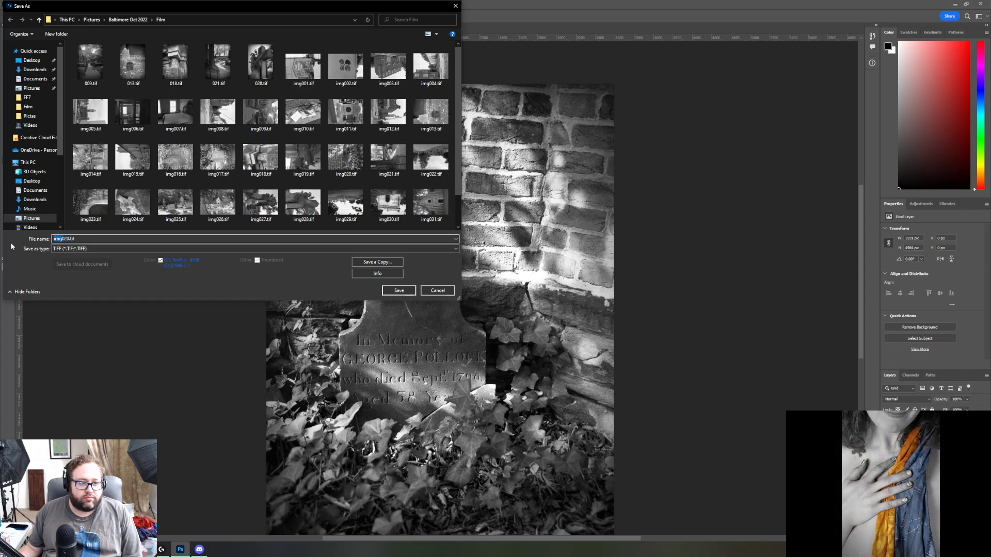
key(BackSpace)
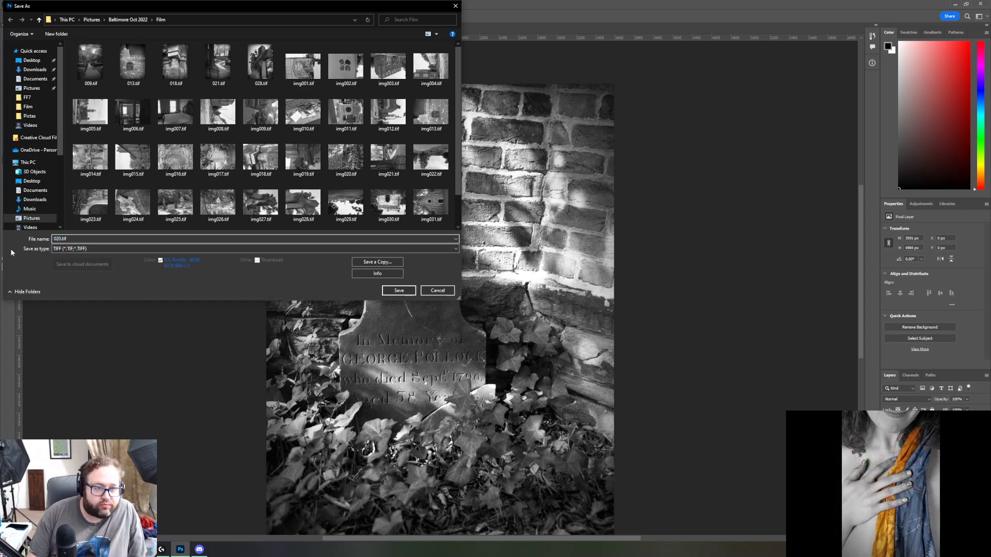
key(Return)
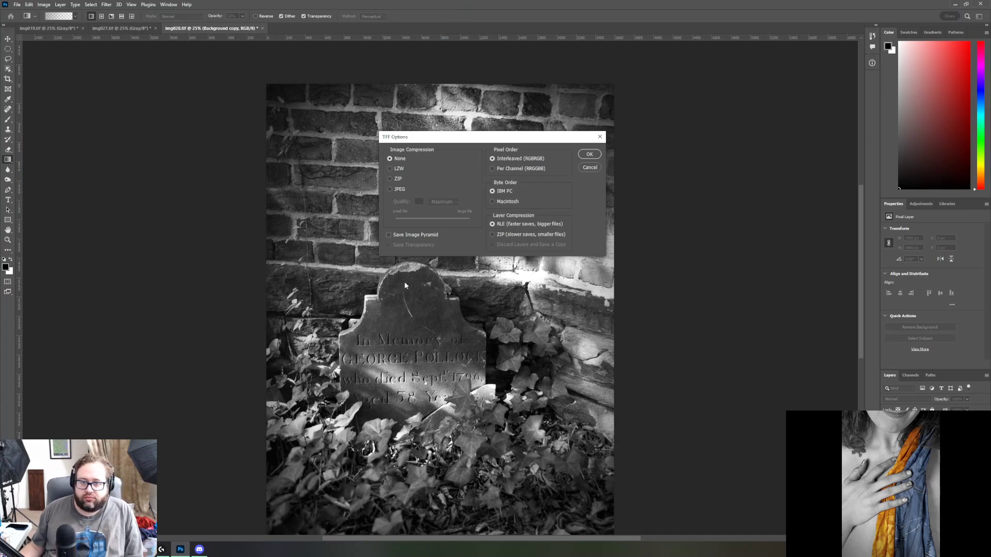
click(583, 155)
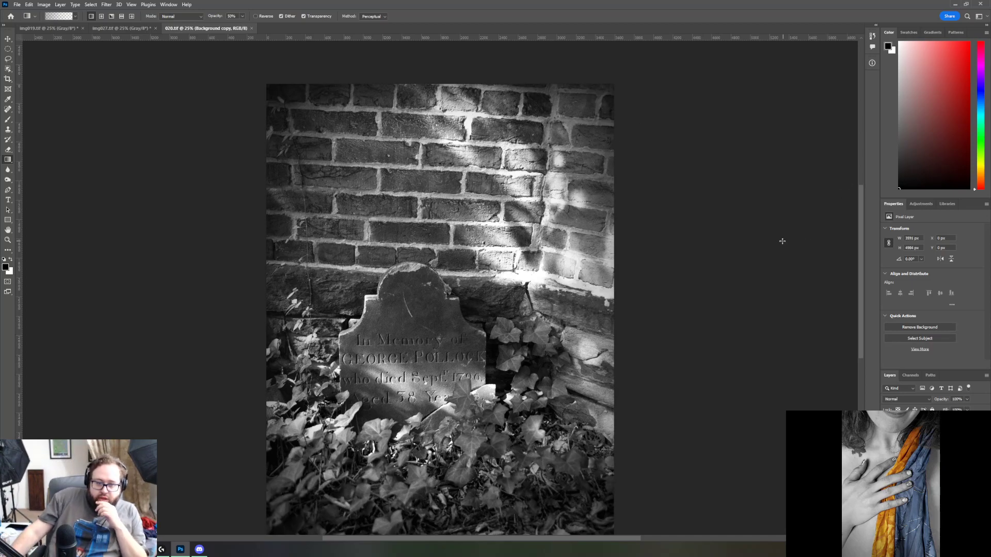
scroll(778, 243, down, 2)
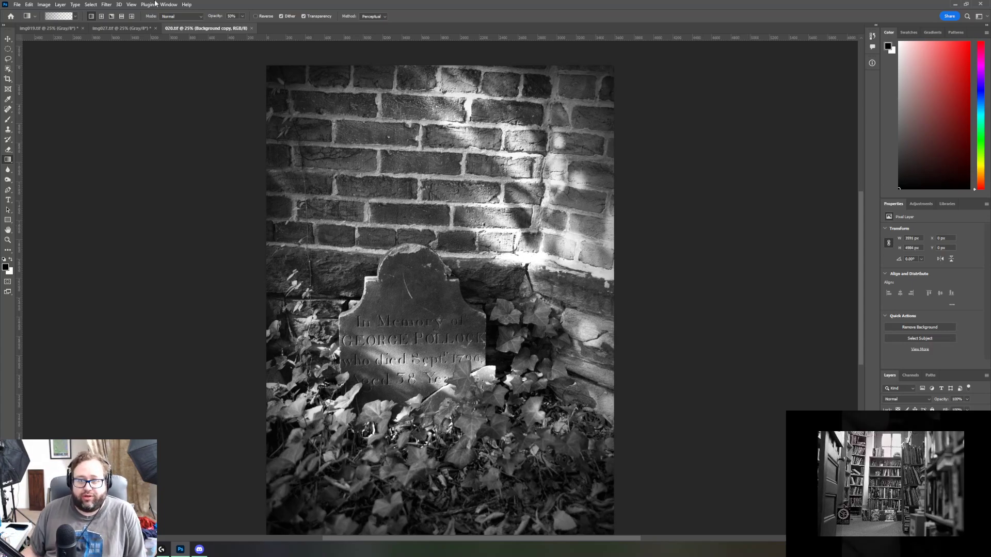
scroll(674, 236, down, 1)
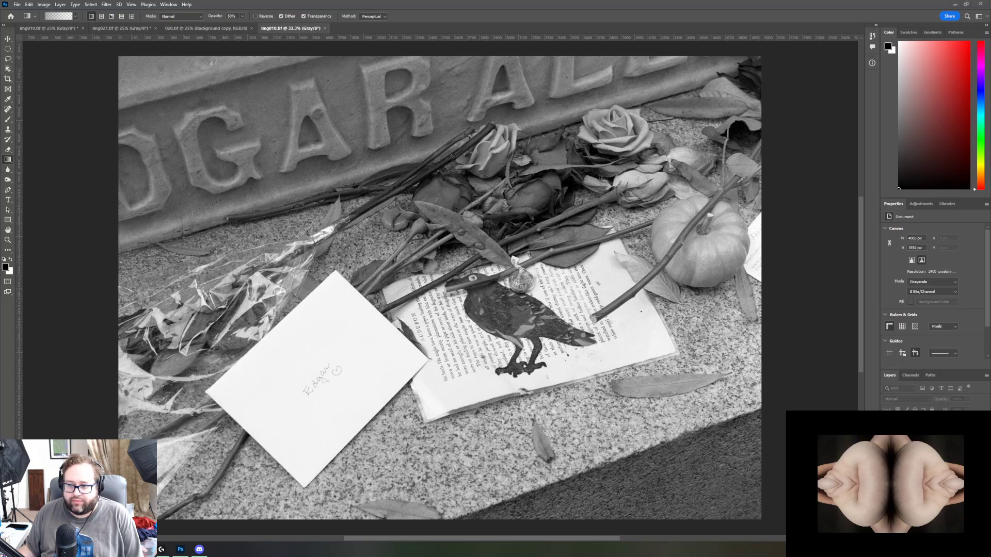
Step: Close the saved gravestone photo 020.tif and return to img010.tif
click(45, 5)
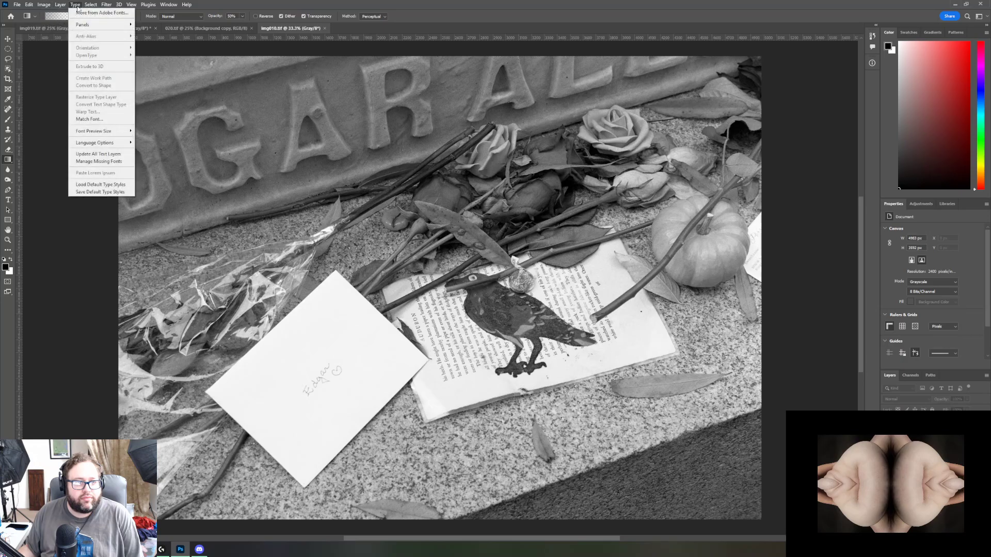
click(76, 5)
click(229, 28)
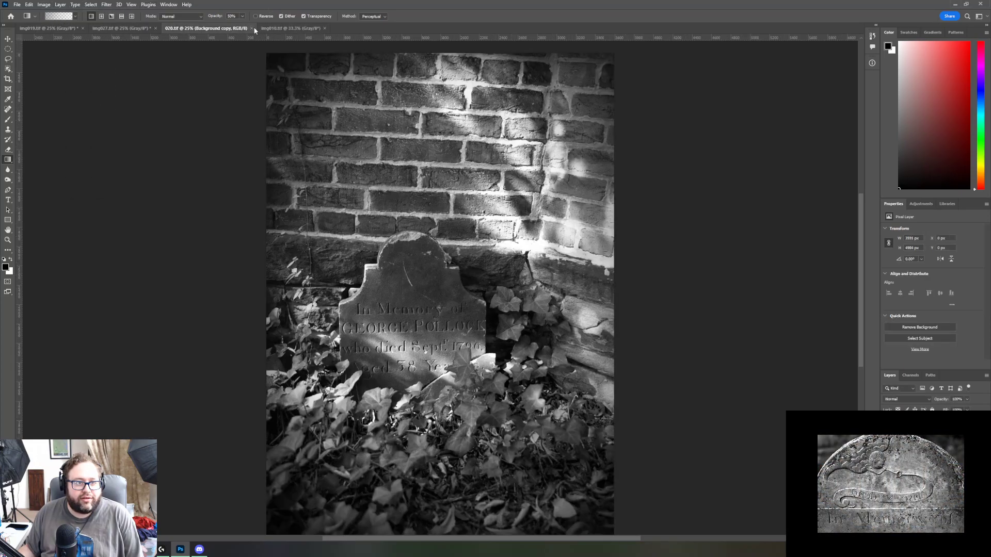
click(251, 29)
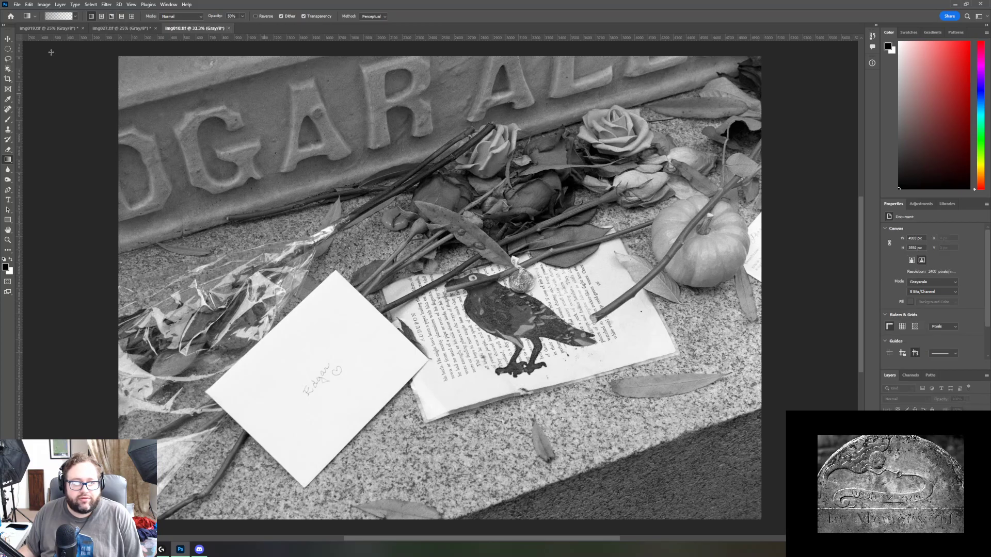
Step: Convert img010.tif from grayscale to RGB Color and duplicate its Background layer as Background copy
click(44, 4)
mouse_move(103, 13)
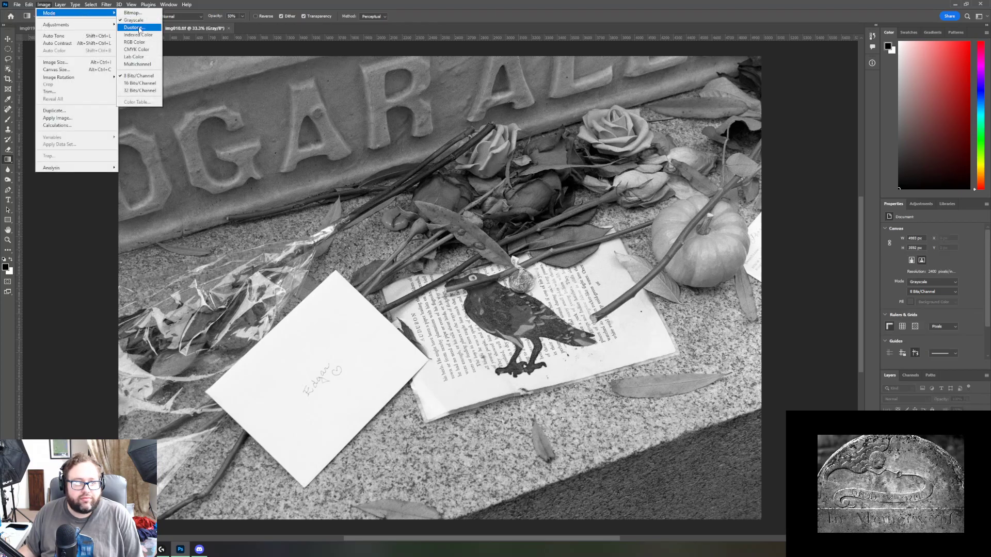
click(136, 42)
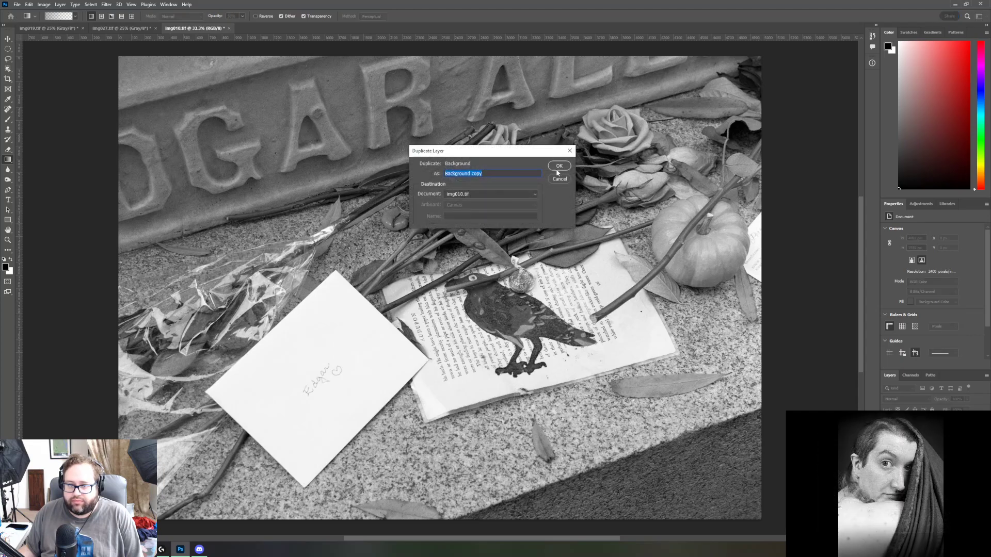
click(558, 166)
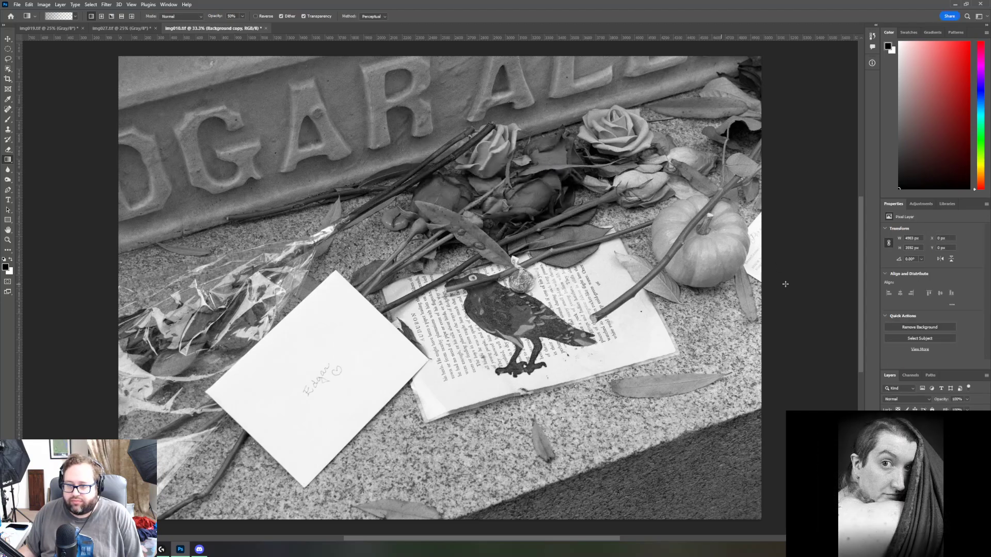
Step: Add a Curves adjustment layer to img010.tif and a Brightness/Contrast layer above it with Contrast set to 30
click(920, 204)
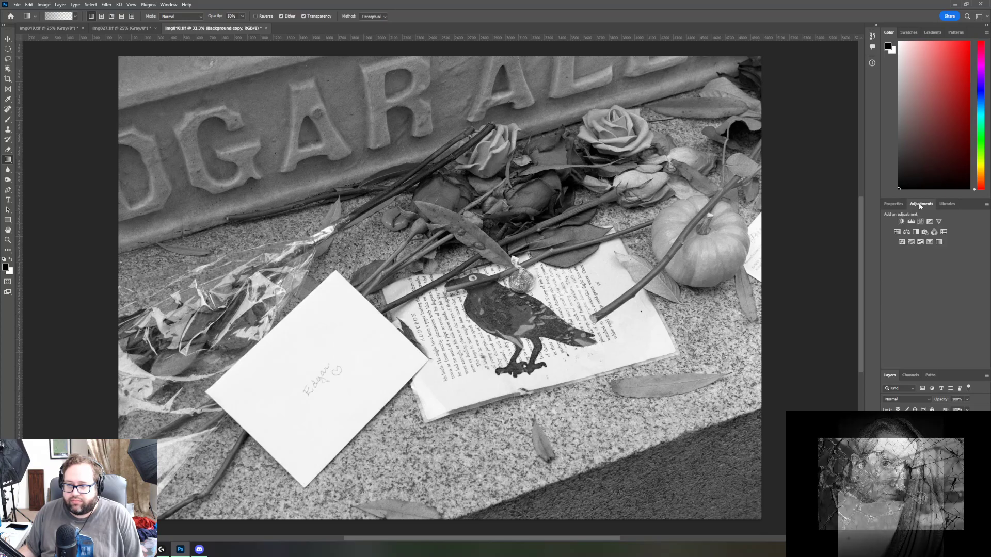
click(920, 221)
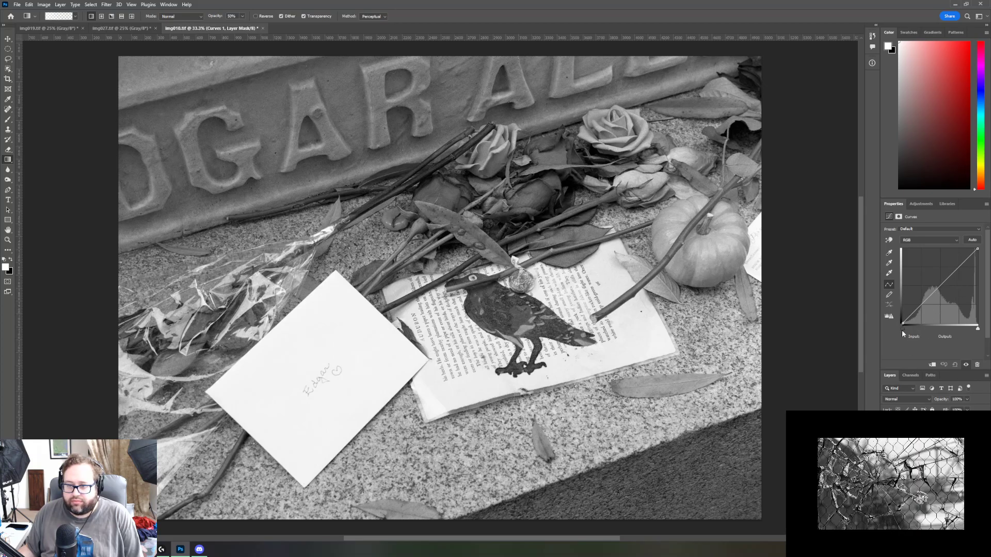
drag(903, 329, 902, 327)
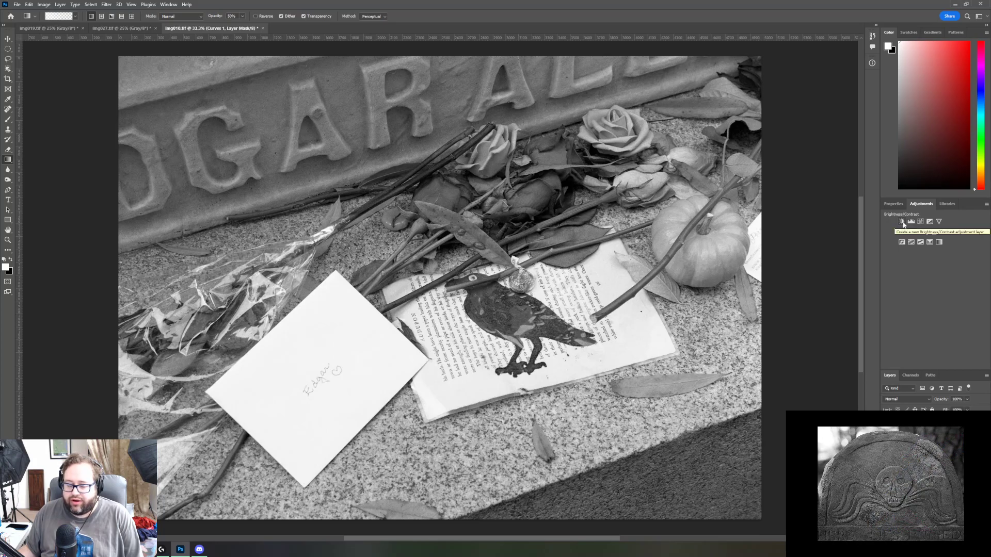
click(901, 221)
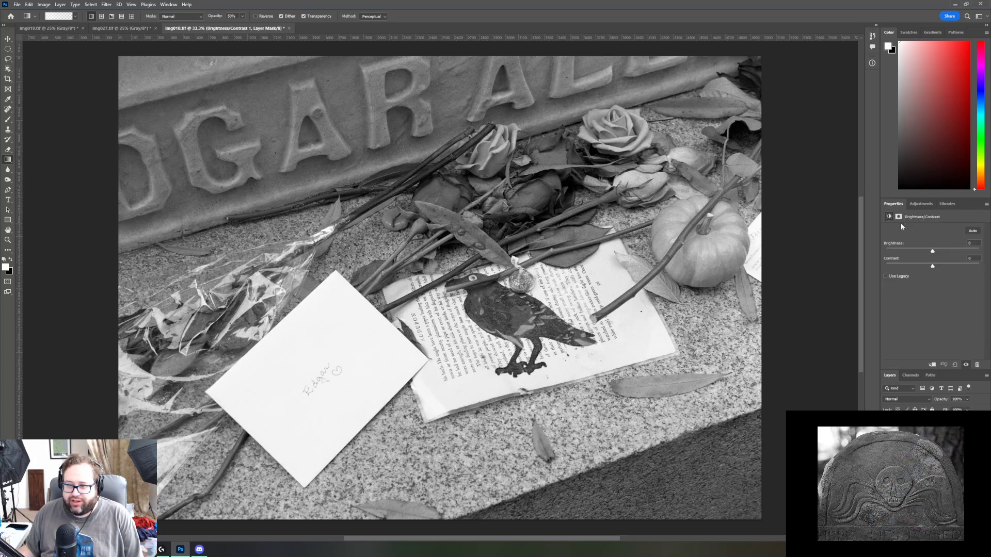
mouse_move(934, 269)
mouse_down()
mouse_move(953, 269)
mouse_move(941, 268)
mouse_up()
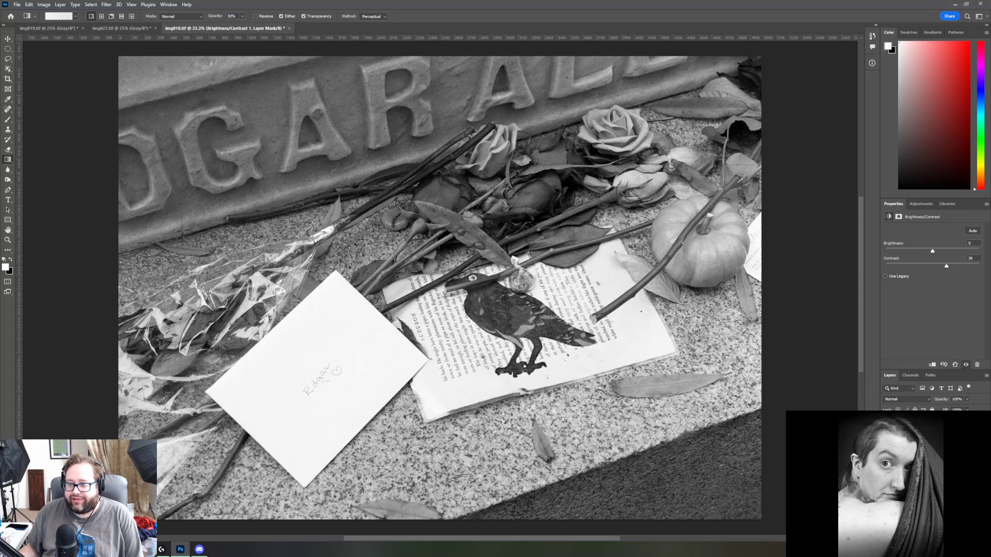
Step: Darken the four corners of img010.tif's Background copy layer with black Gradient tool fades drawn diagonally inward
key(alt+bracketleft)
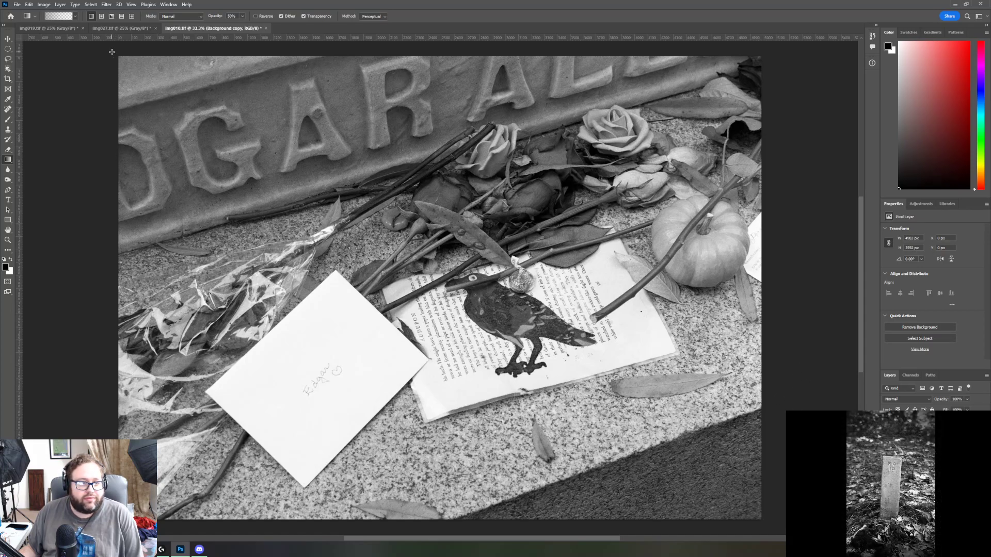
drag(111, 51, 272, 168)
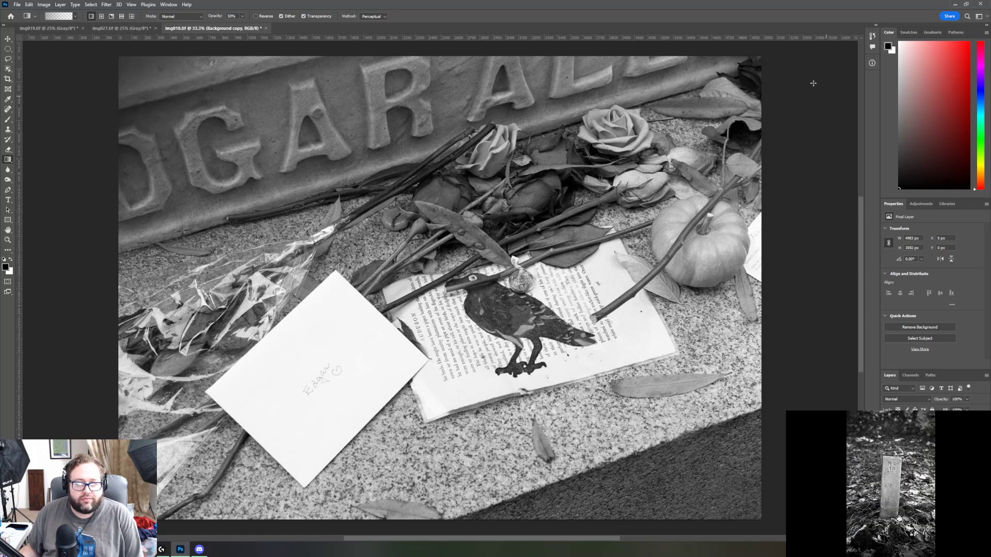
drag(764, 53, 728, 79)
drag(647, 121, 616, 165)
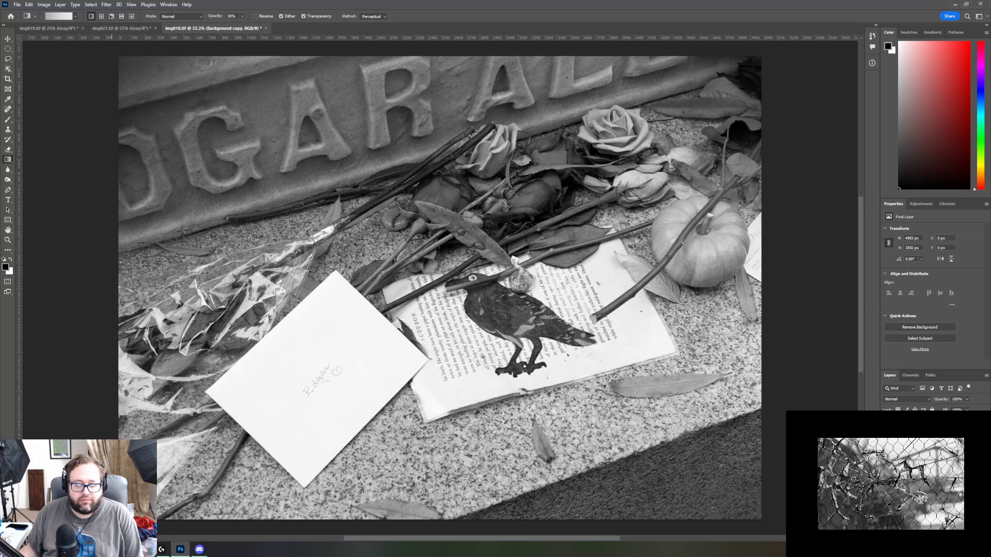
drag(160, 486, 264, 403)
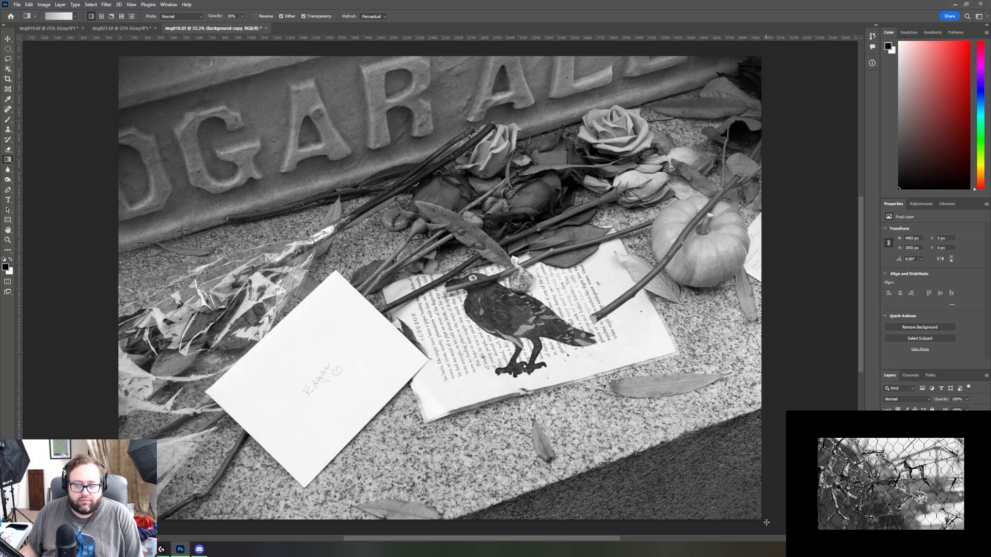
drag(766, 522, 670, 436)
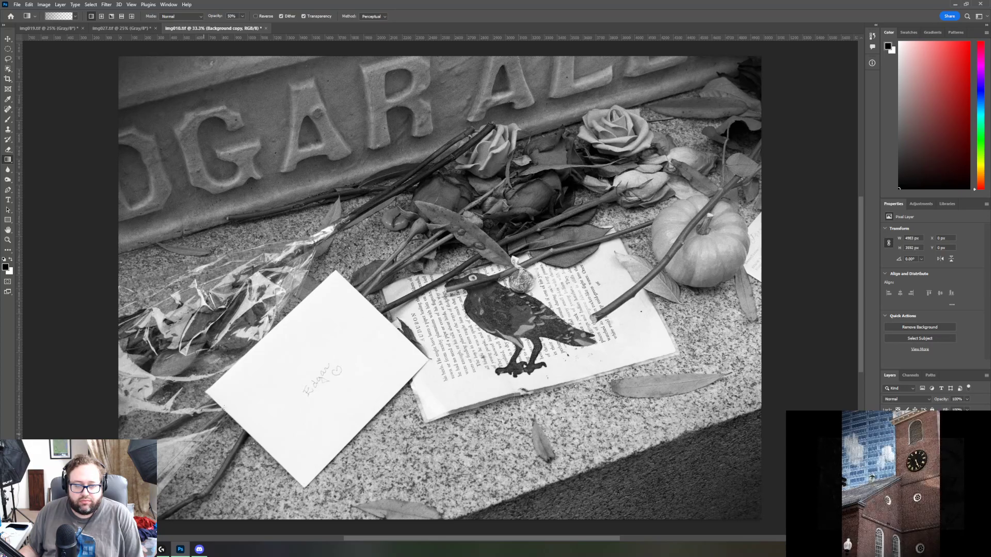
Step: Darken the left, right, top and bottom edges of img010.tif's Background copy layer with black Gradient tool fades drawn inward
drag(218, 404, 238, 383)
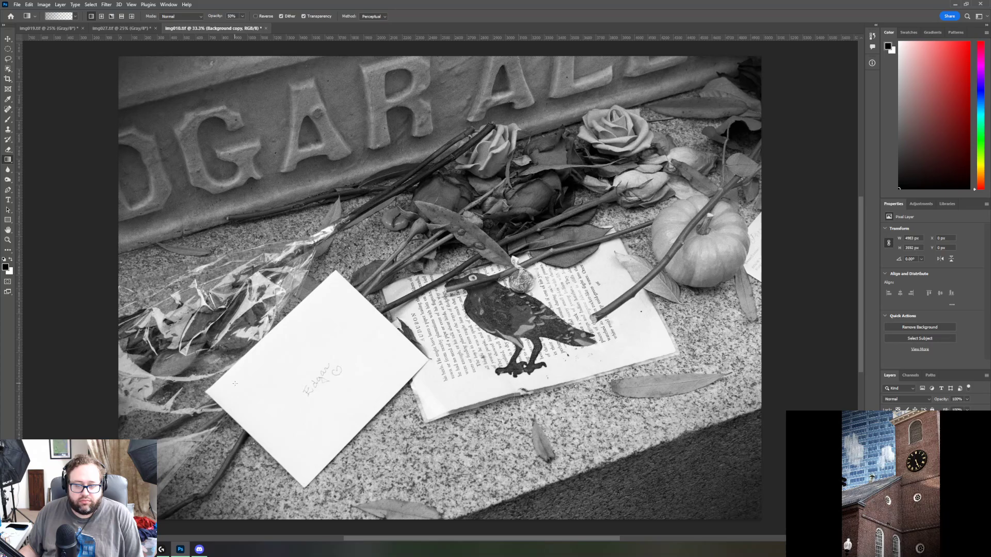
drag(98, 268, 240, 270)
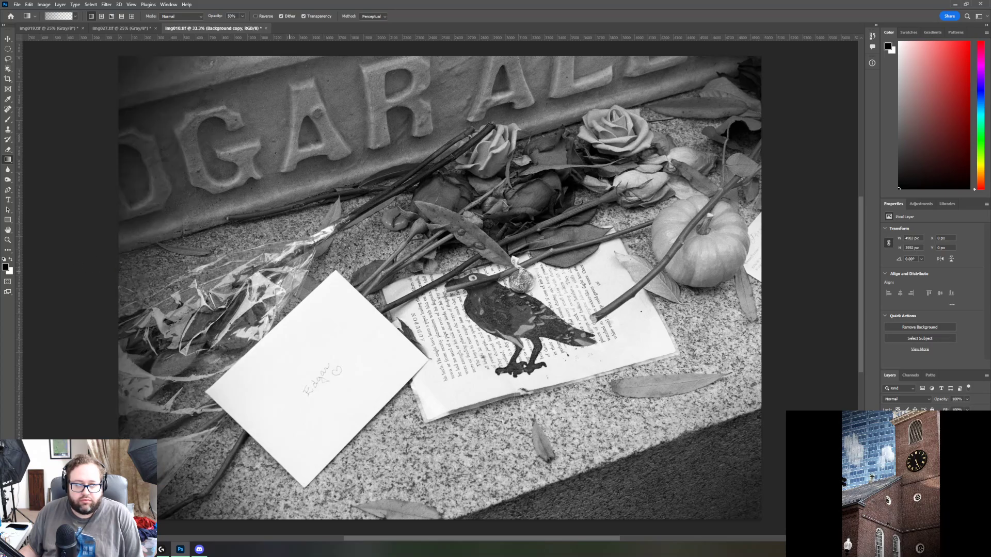
drag(784, 264, 745, 264)
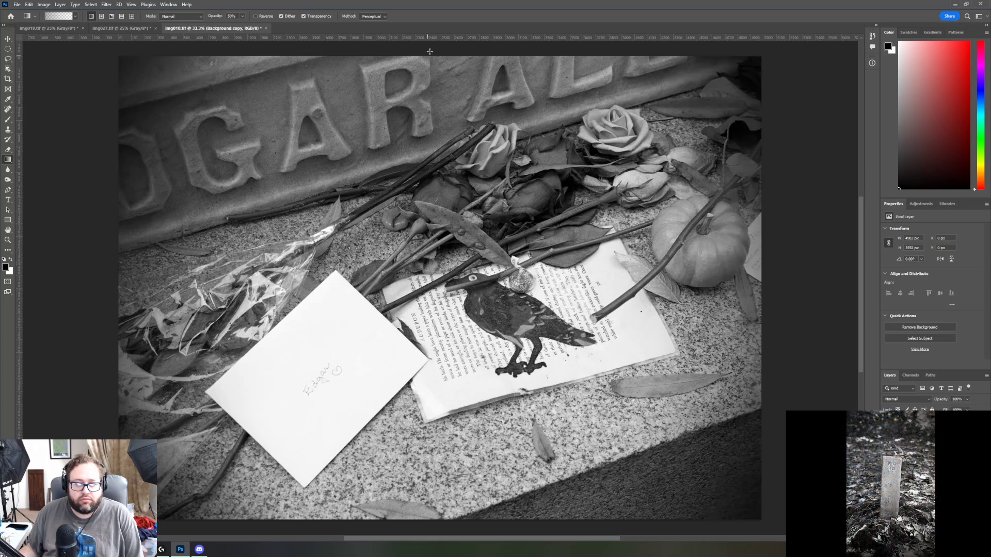
drag(429, 46, 429, 110)
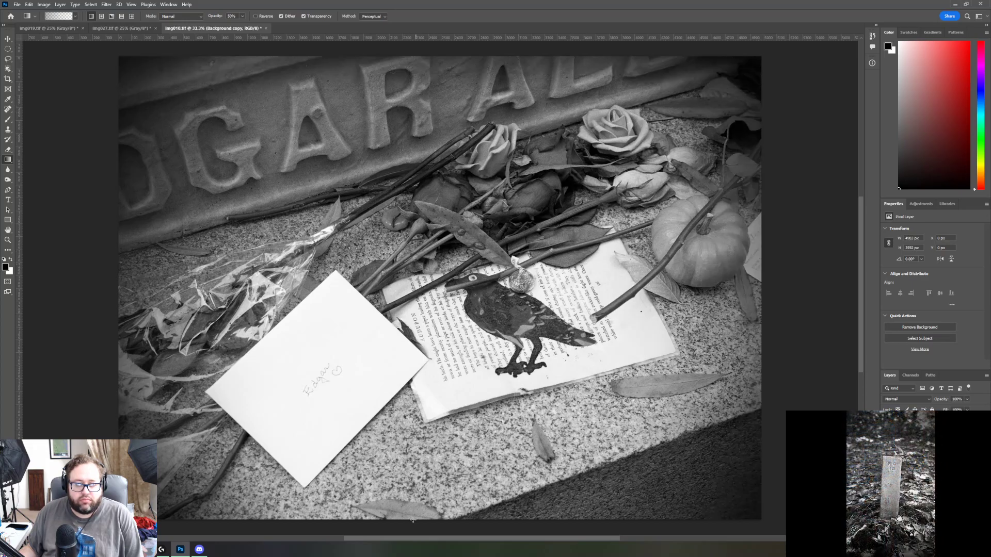
drag(435, 530, 438, 507)
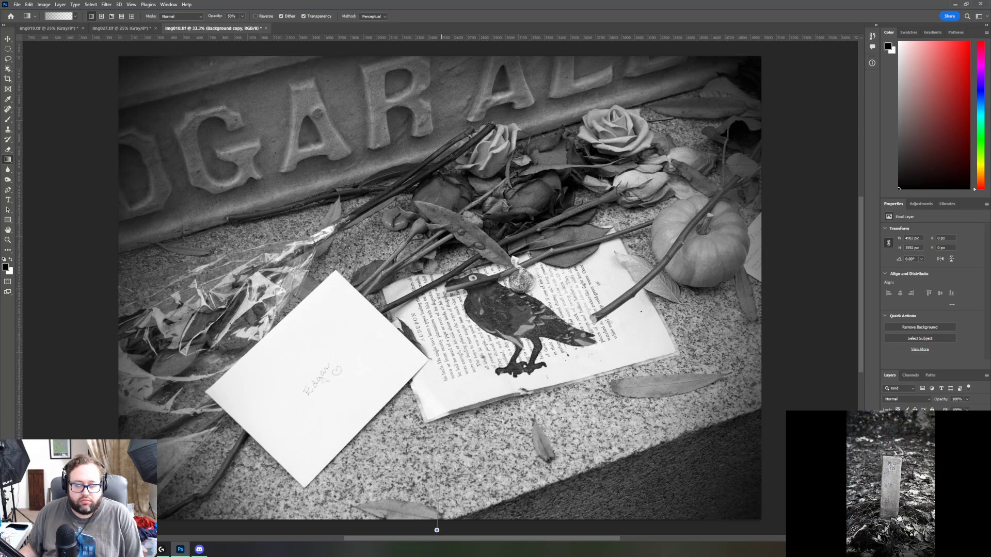
drag(441, 463, 437, 452)
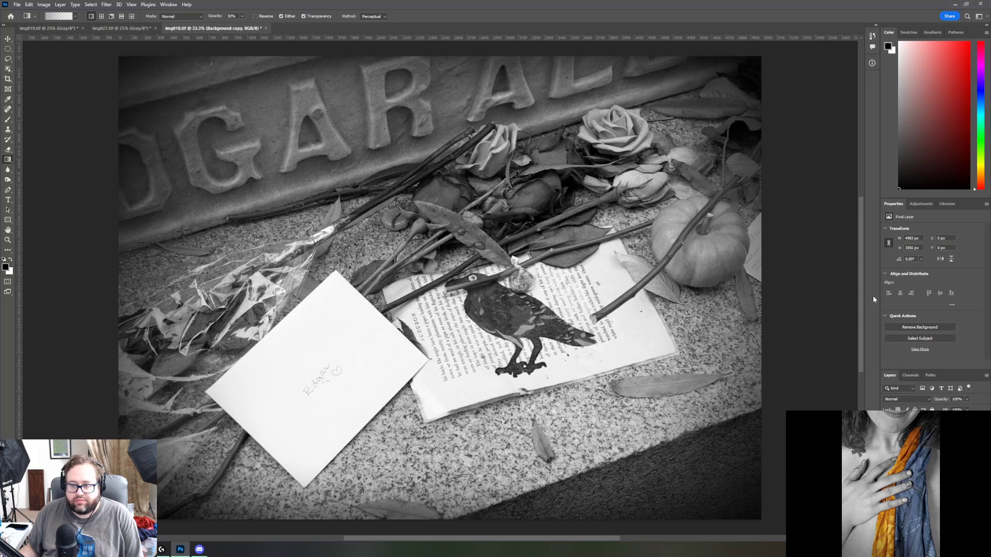
Step: Try lowering Brightness to -14 and -11 on the Brightness/Contrast layer, compare with the adjustment hidden, and return Brightness to 0
click(935, 443)
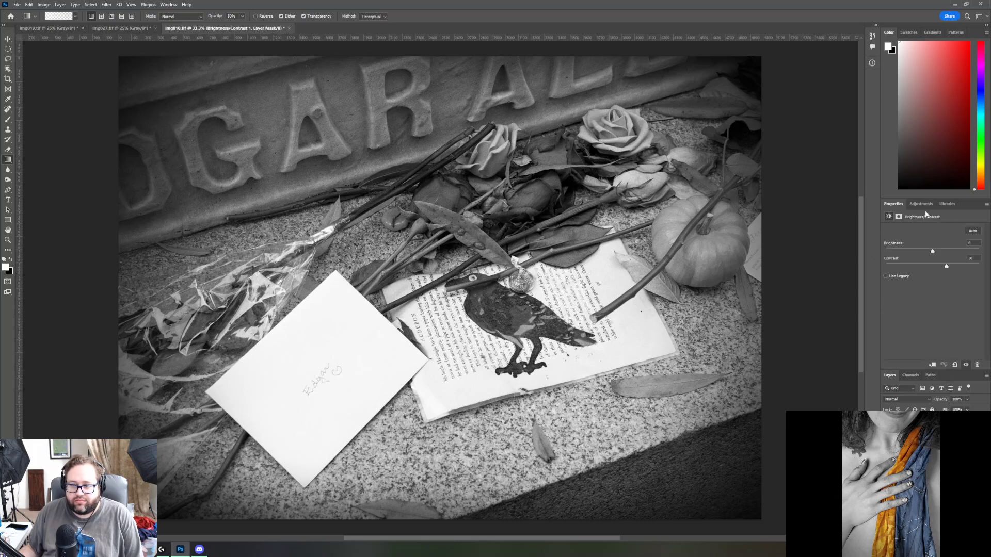
mouse_move(932, 251)
mouse_down()
mouse_move(840, 257)
mouse_move(927, 260)
mouse_up()
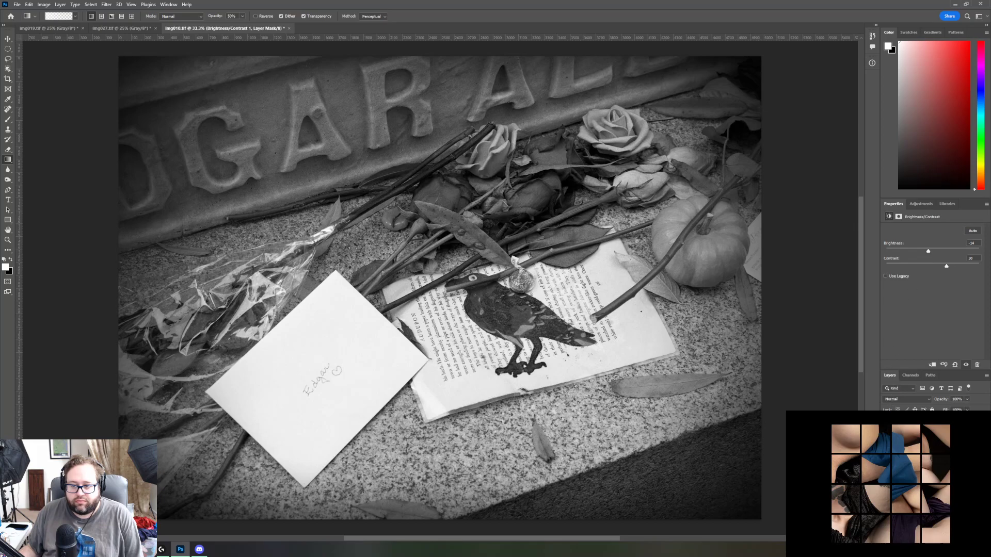
click(966, 364)
click(966, 364)
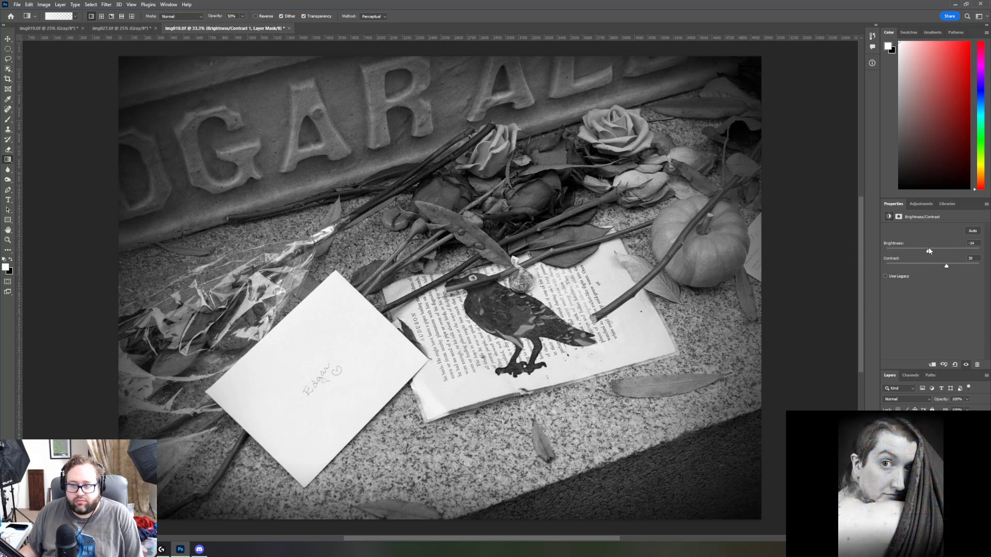
drag(929, 251, 929, 250)
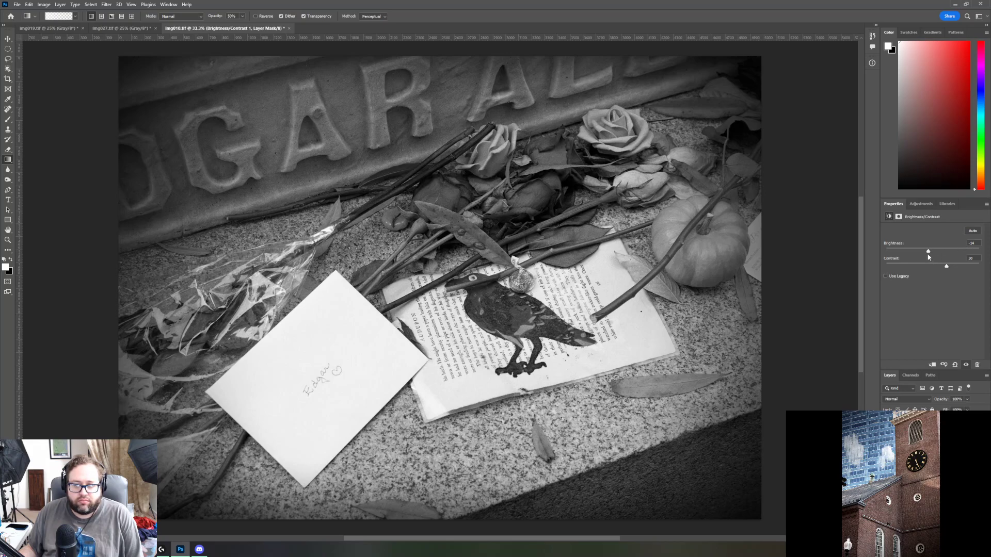
drag(928, 253, 930, 255)
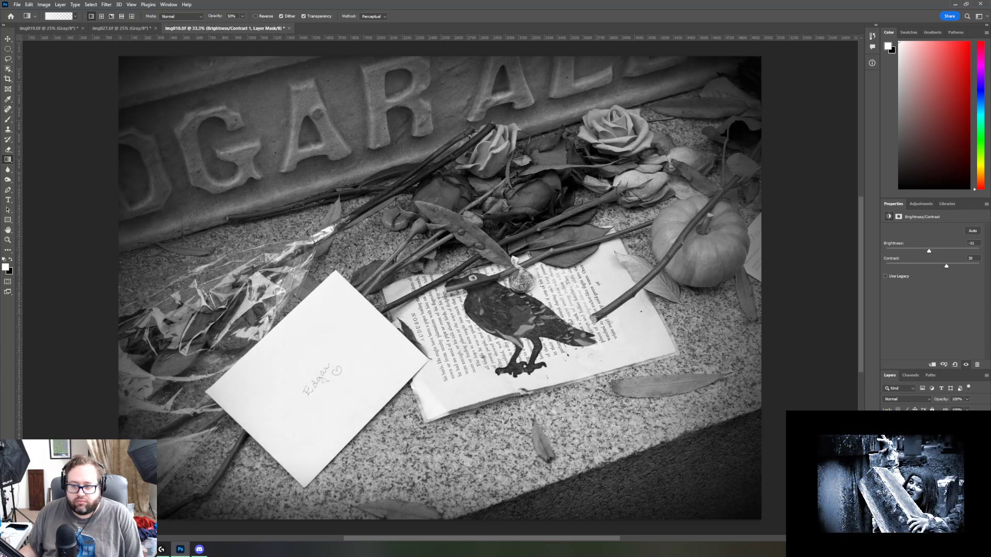
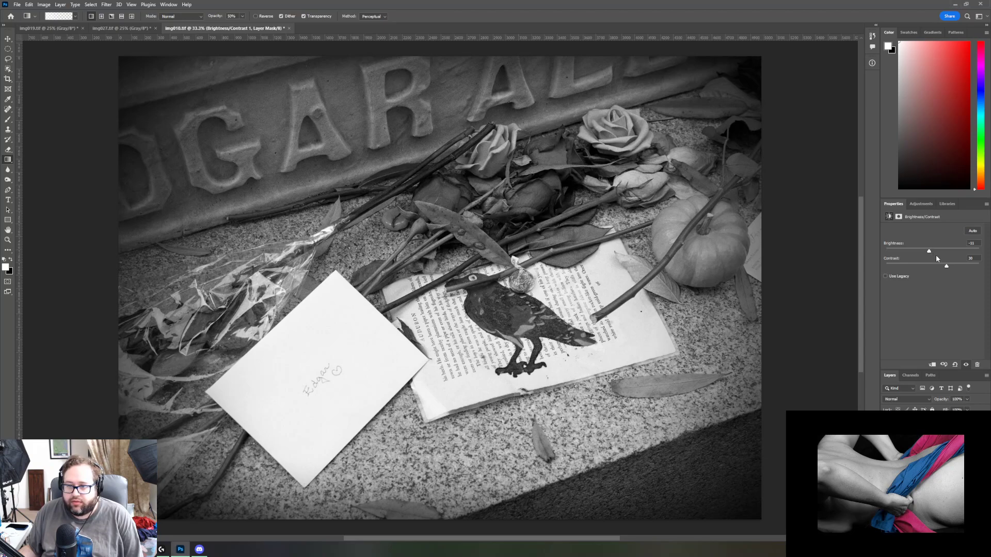
drag(930, 251, 933, 252)
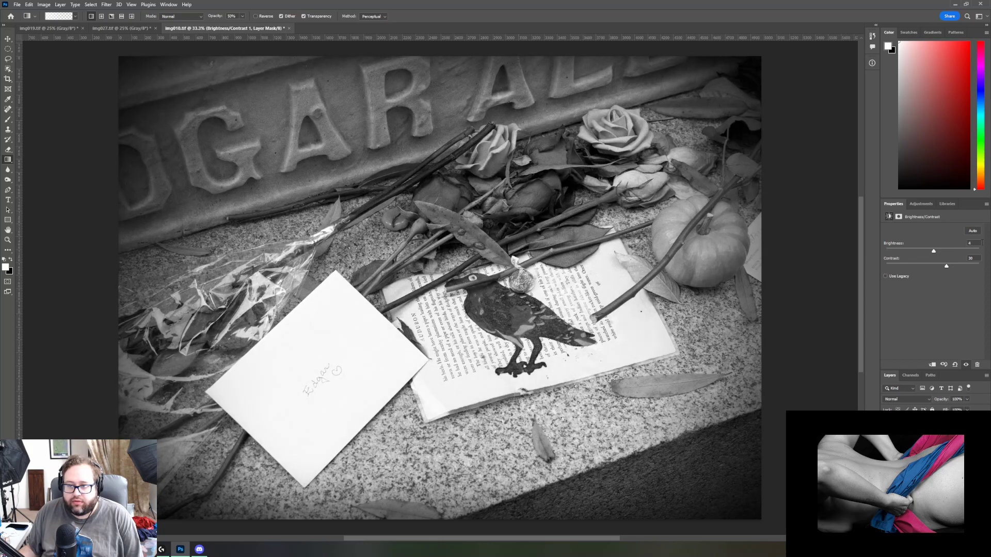
drag(933, 251, 932, 251)
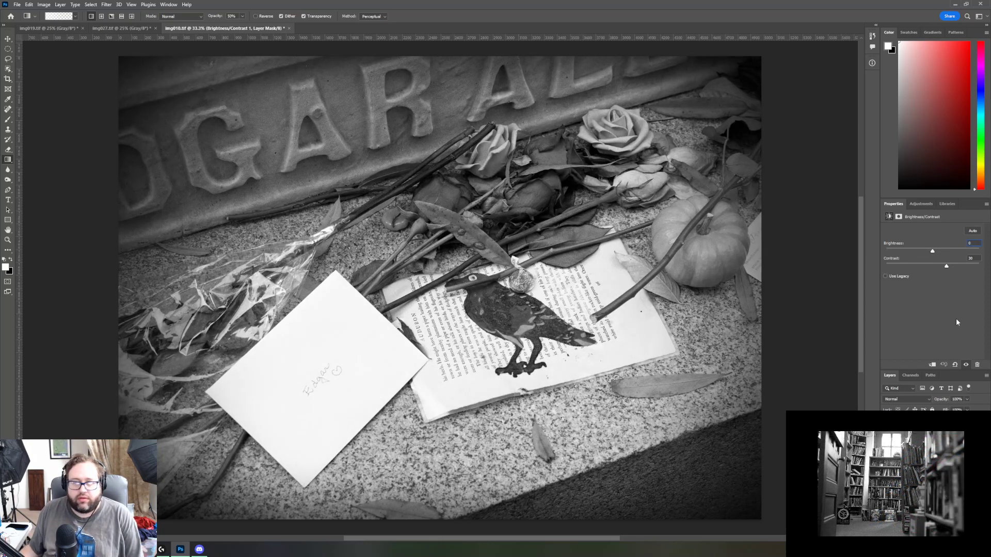
Step: Save the edited img010.tif in the Film folder as a separate TIFF named 010.tif, with image compression None and RLE layer compression
click(17, 4)
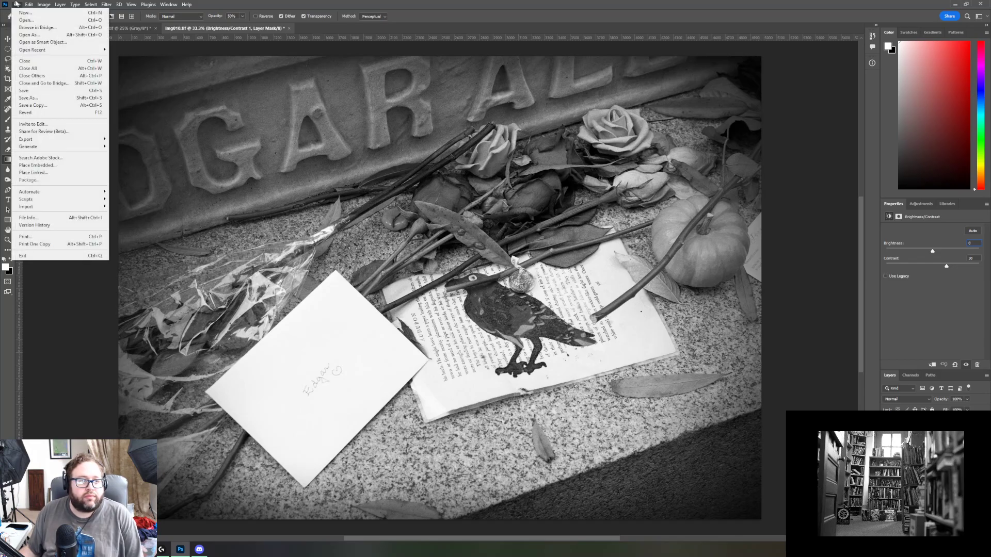
click(30, 100)
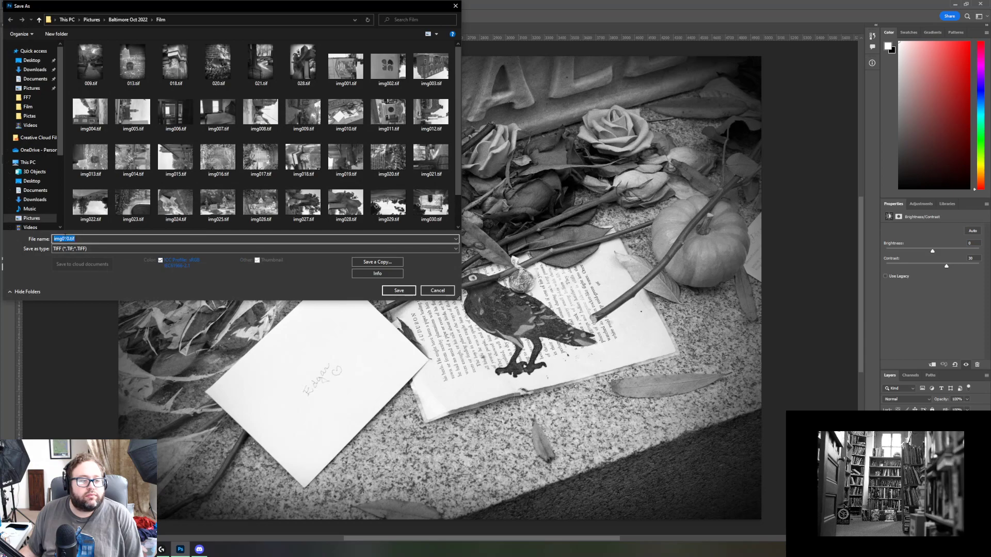
key(Home)
key(shift+Right)
key(shift+Right)
key(shift+Right)
key(shift+Right)
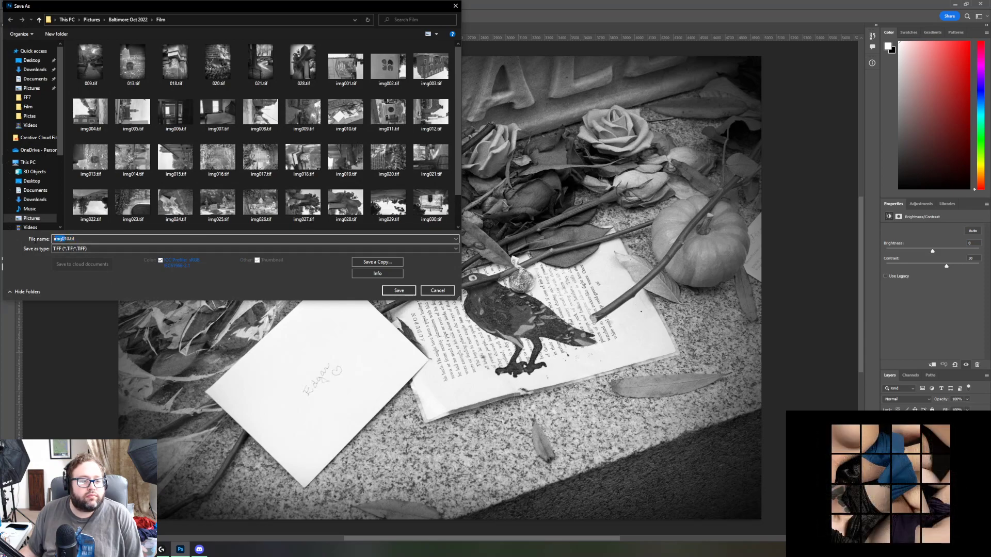
key(shift+Left)
key(shift+Left)
key(BackSpace)
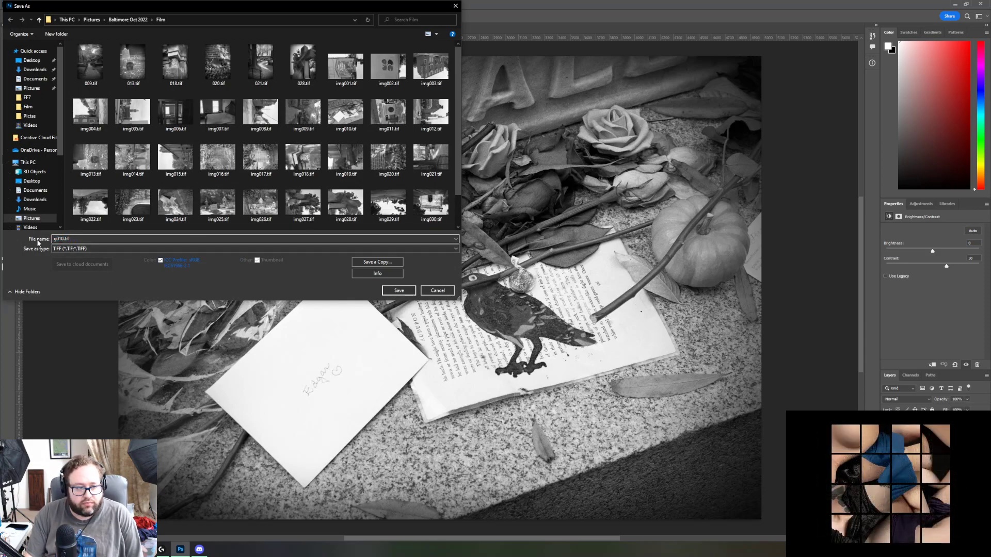
key(shift+Right)
key(Delete)
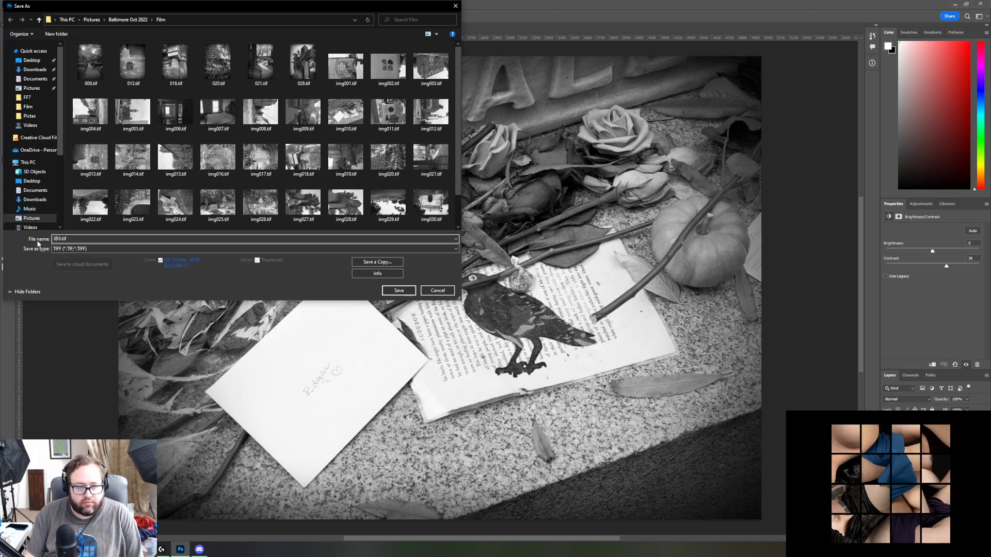
key(Return)
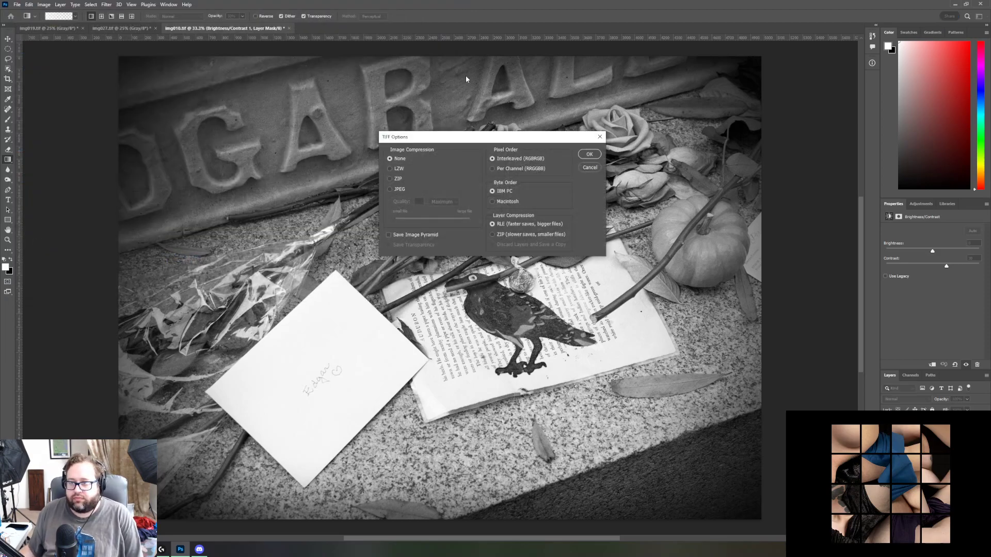
click(516, 202)
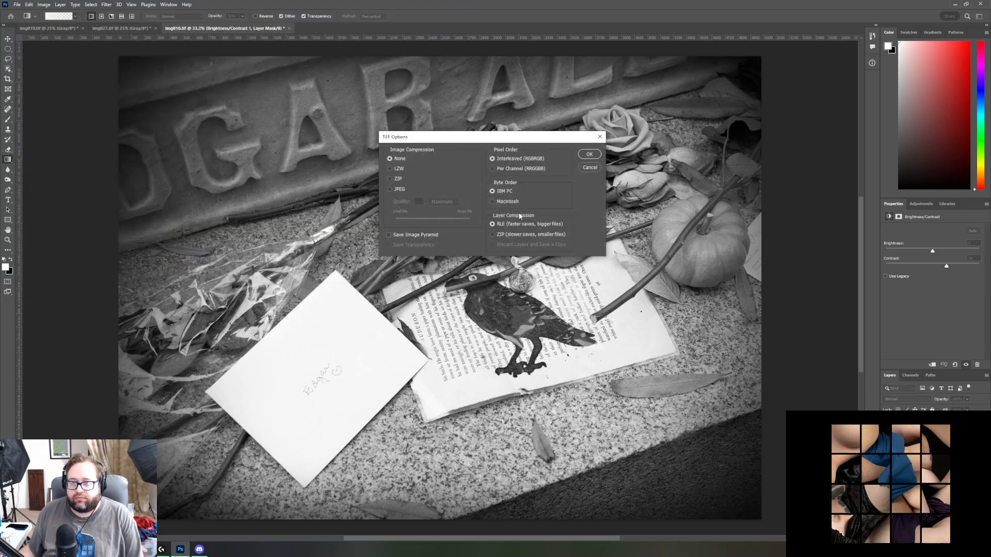
click(589, 152)
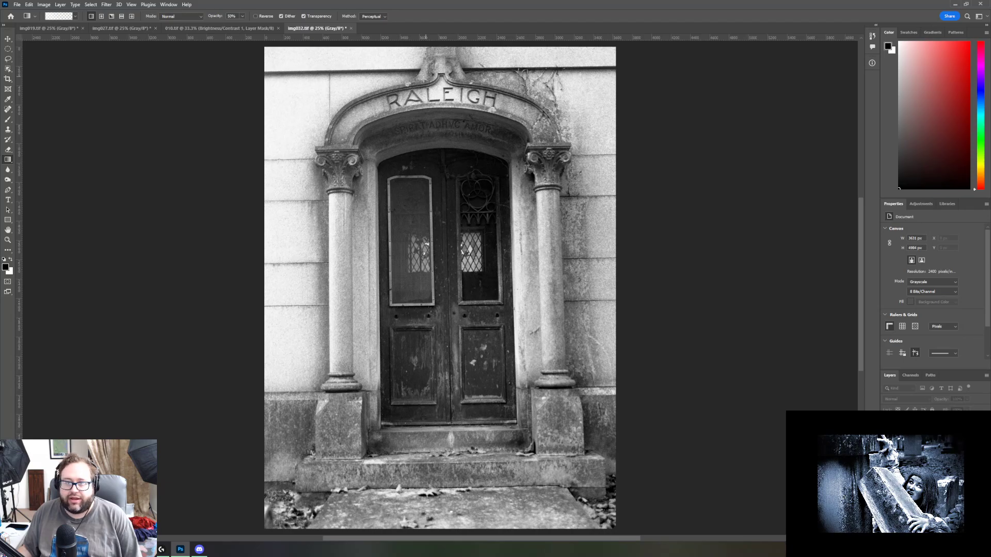
Step: Convert the RALEIGH doorway photo img032.tif from Grayscale to RGB Color
click(8, 240)
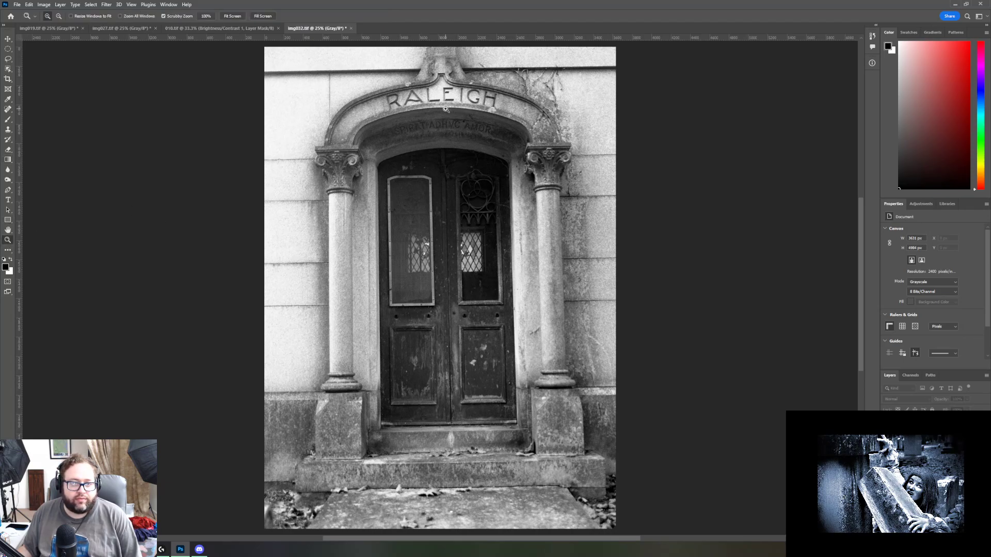
click(449, 109)
click(446, 110)
click(446, 110)
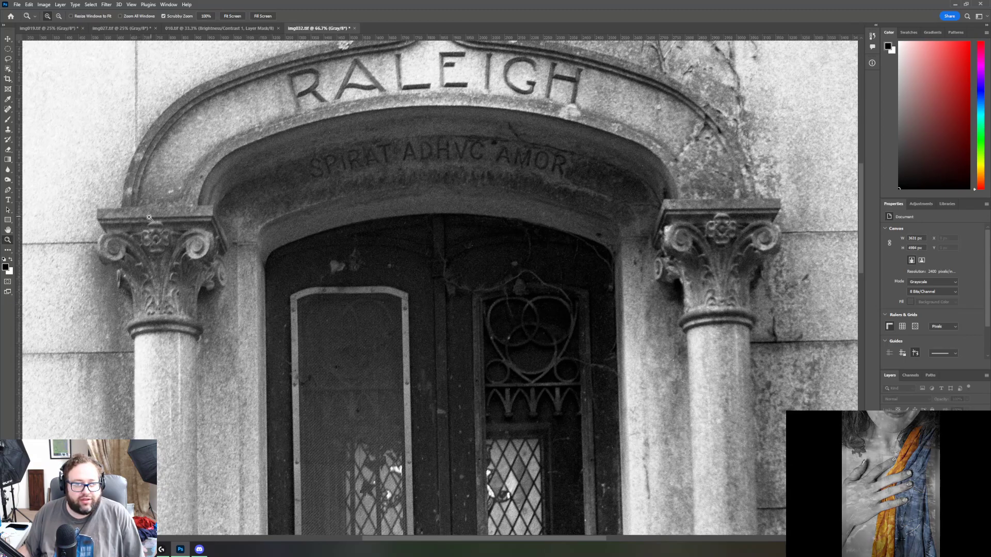
click(231, 16)
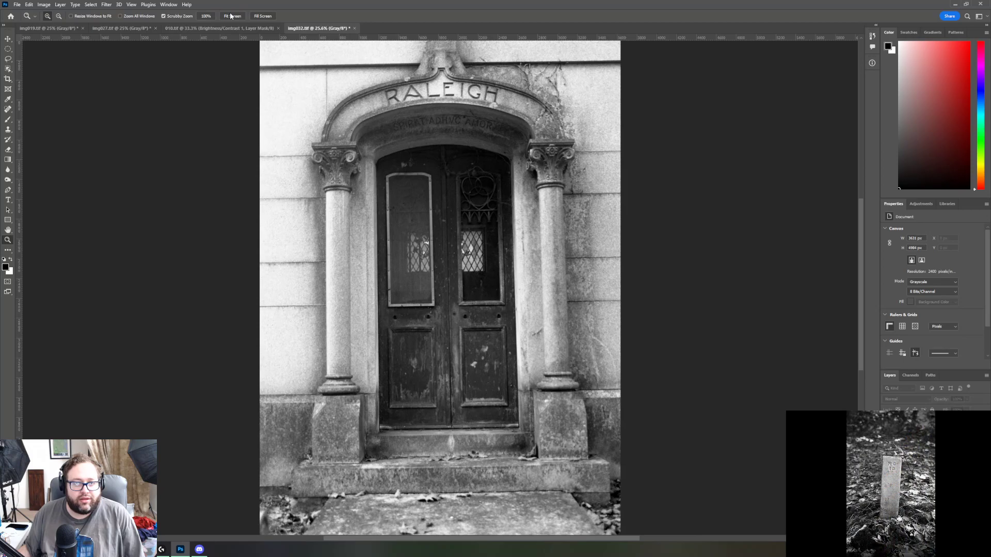
click(44, 4)
mouse_move(50, 12)
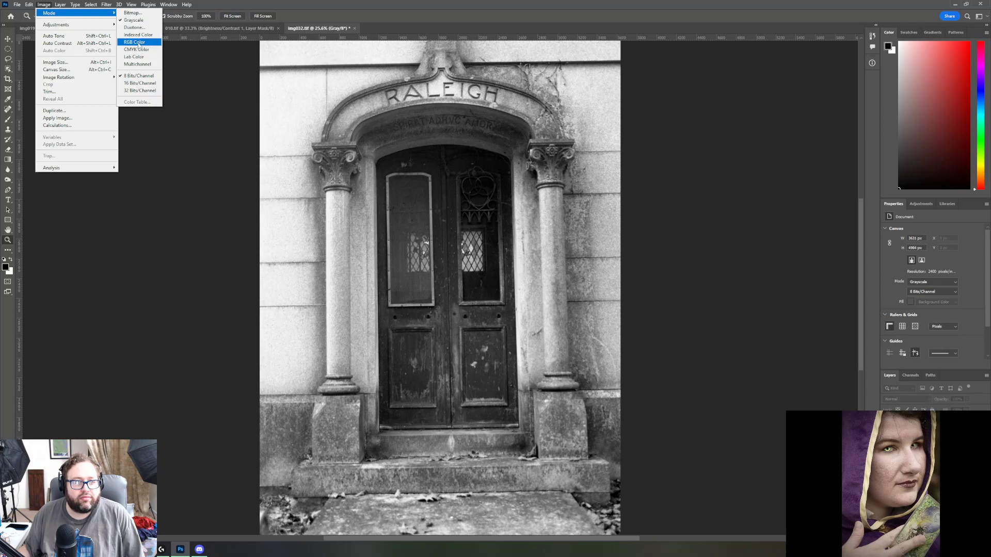
click(139, 44)
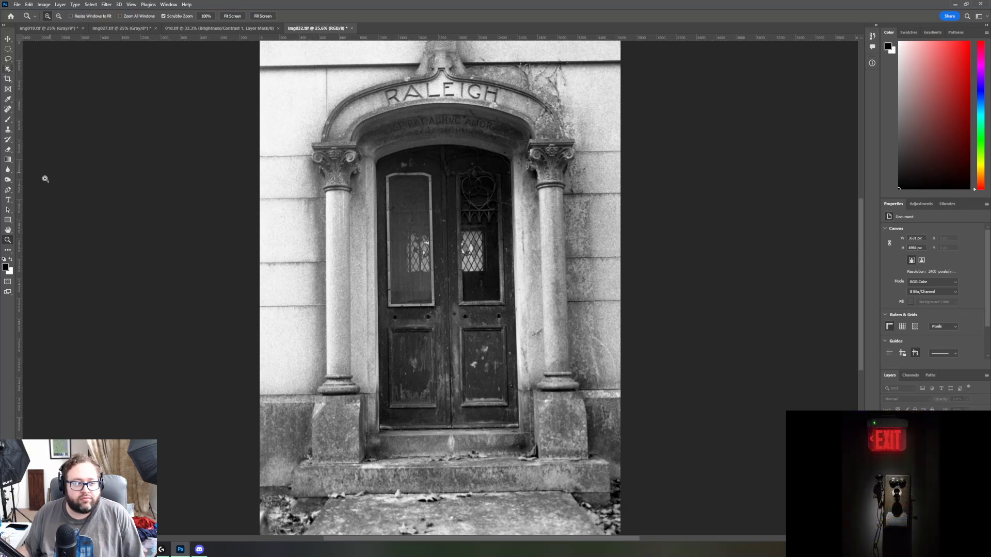
Step: Straighten img032.tif with the Crop tool by rotating it slightly clockwise, and duplicate its Background layer as Background copy
click(9, 79)
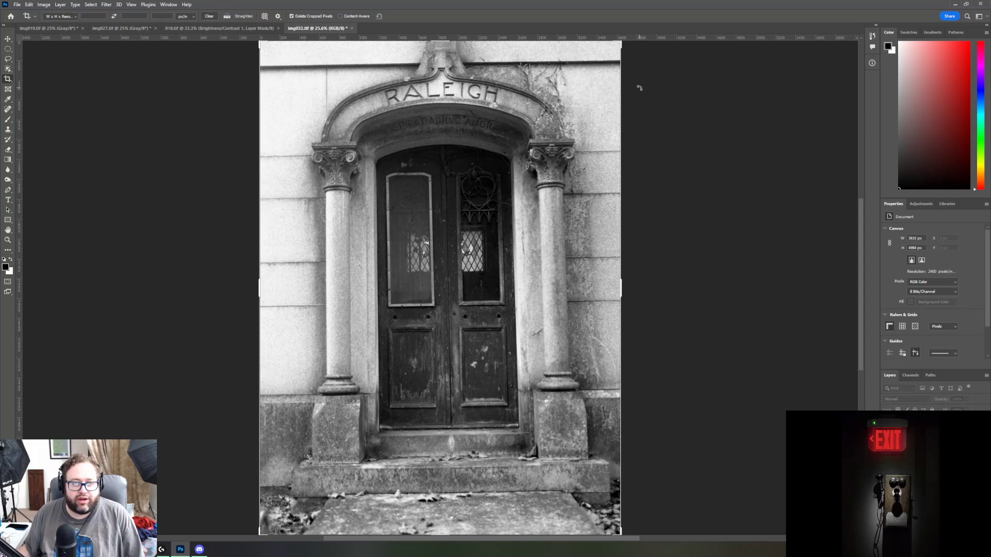
drag(640, 87, 642, 95)
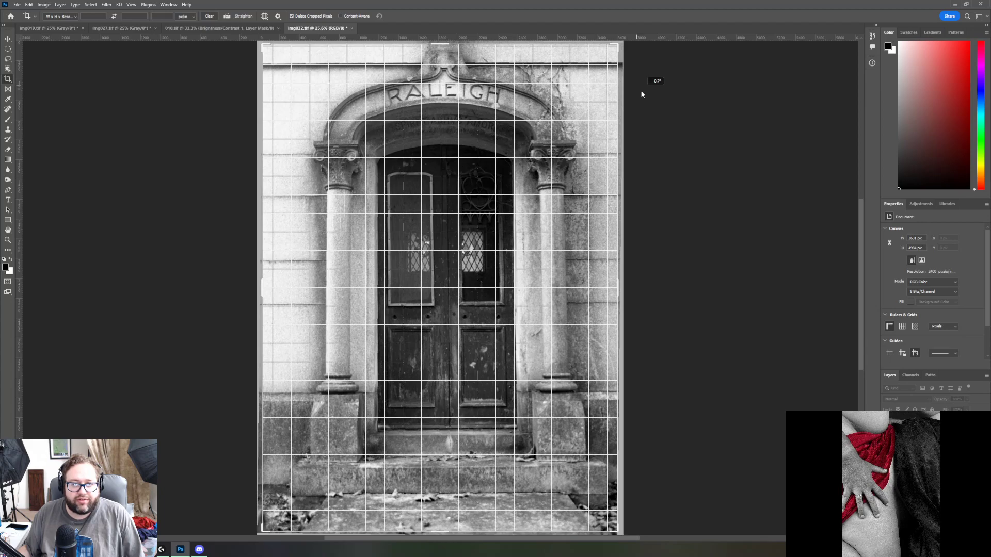
drag(641, 94, 641, 91)
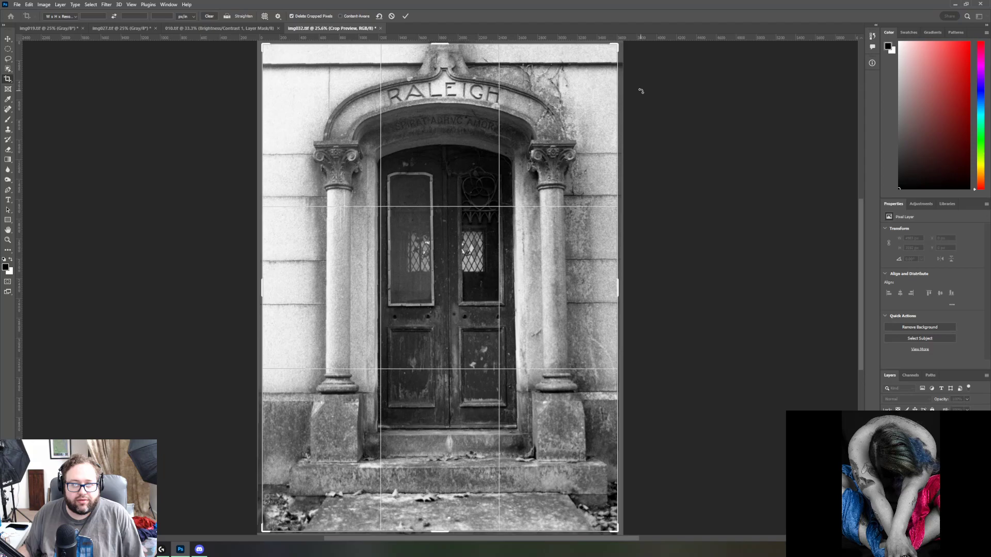
click(407, 16)
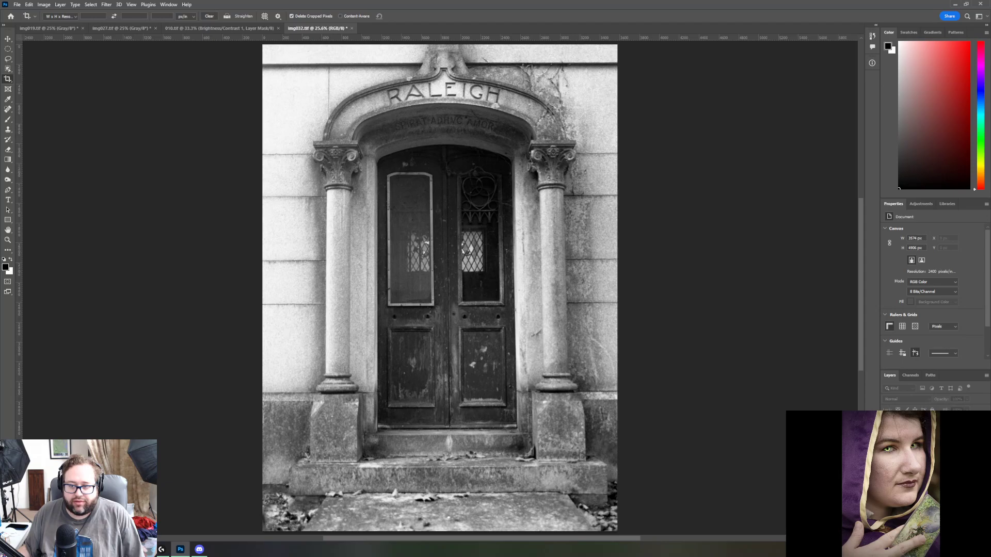
key(ctrl+j)
click(559, 166)
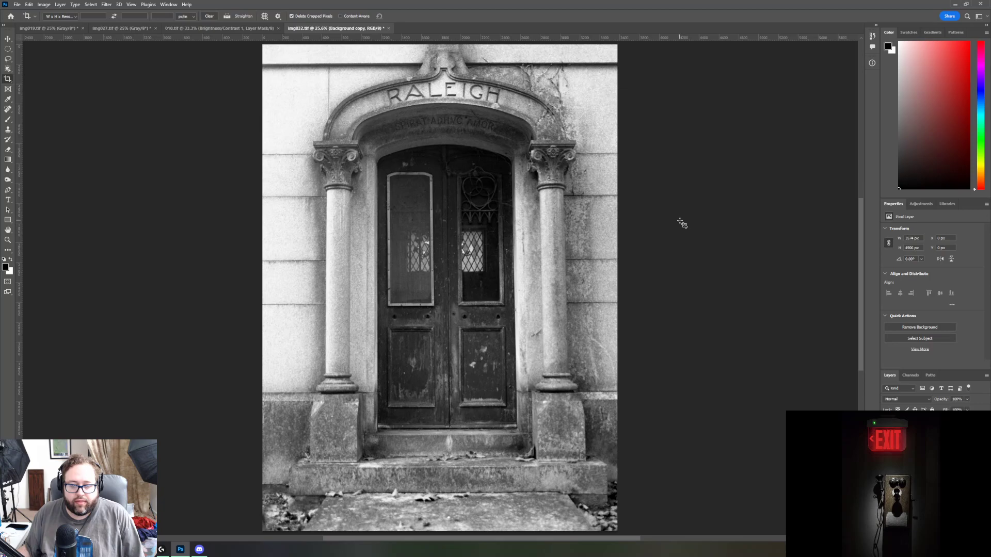
Step: Crop a narrow strip off the left side of the doorway photo, reducing its width to about 3449 px
click(8, 79)
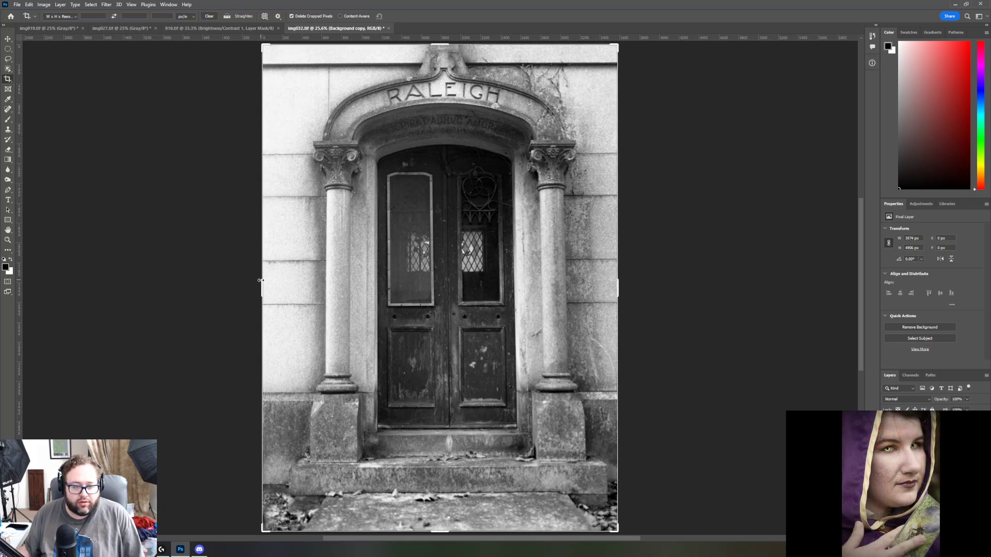
drag(260, 280, 269, 288)
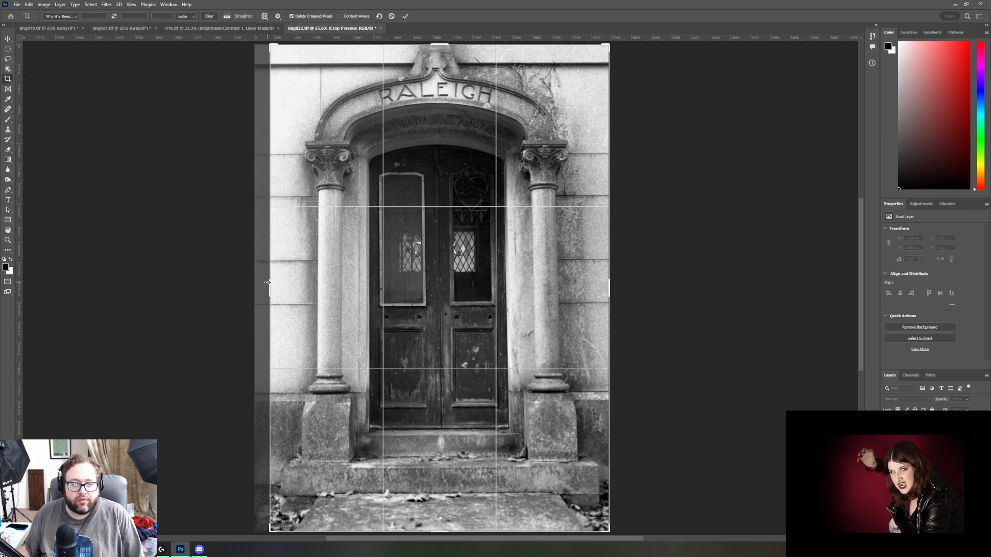
drag(269, 282, 267, 282)
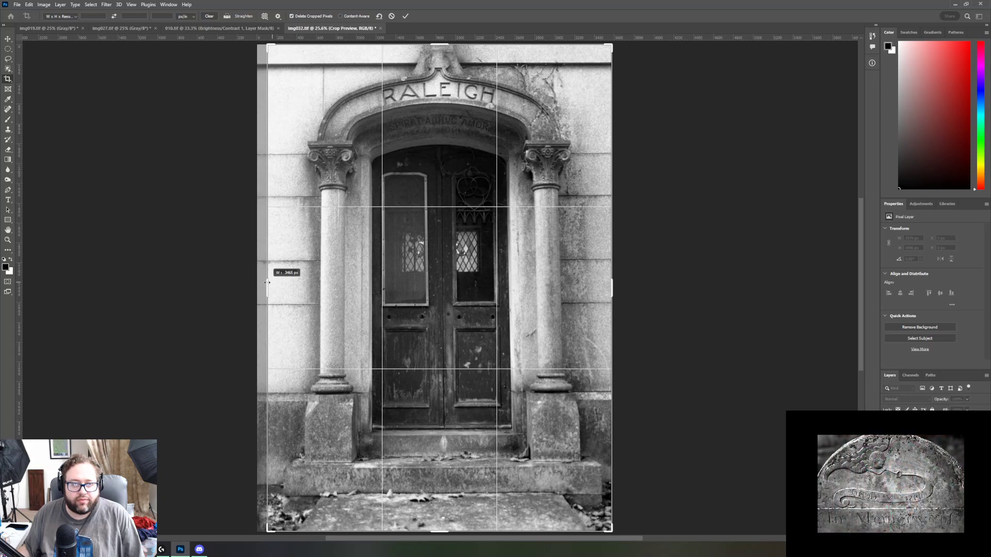
drag(267, 282, 266, 282)
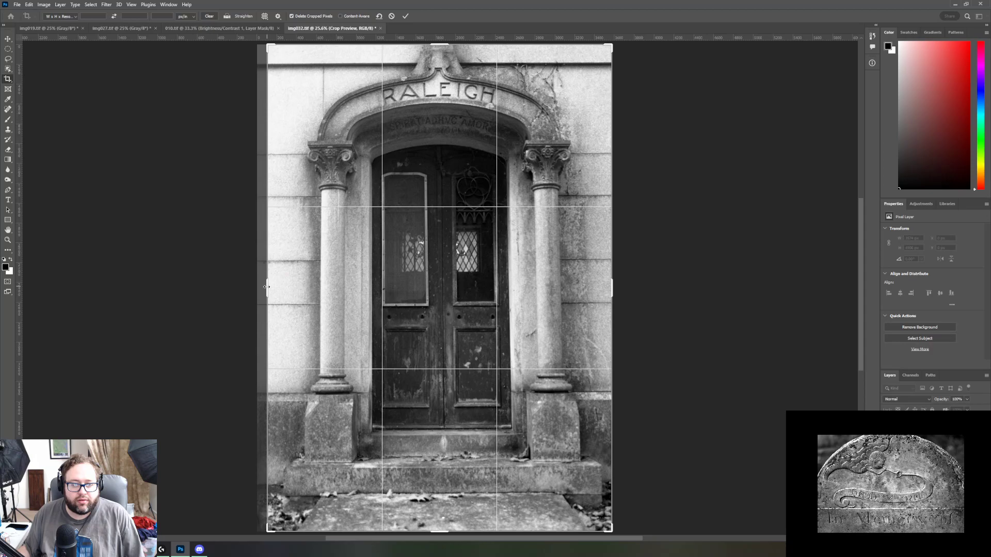
drag(267, 286, 266, 287)
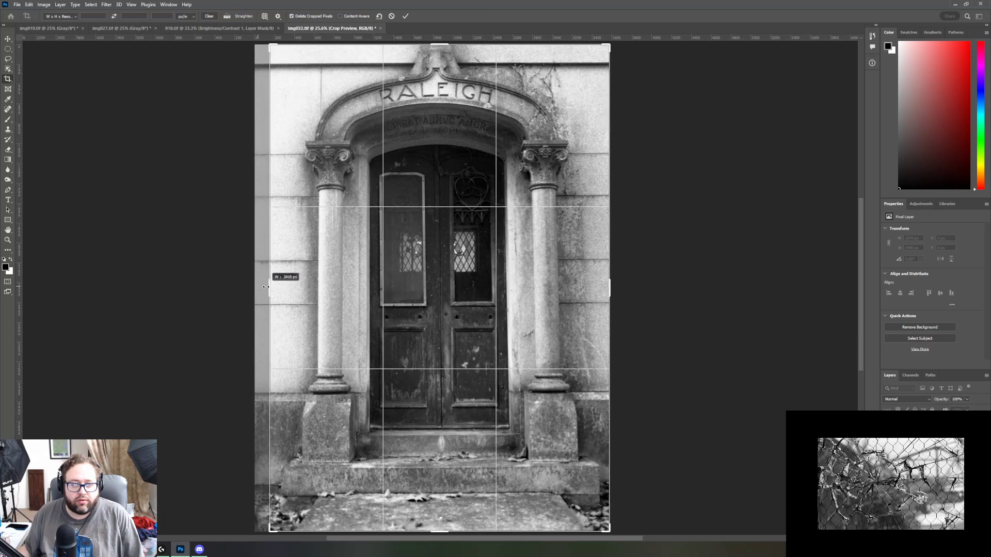
drag(265, 287, 264, 287)
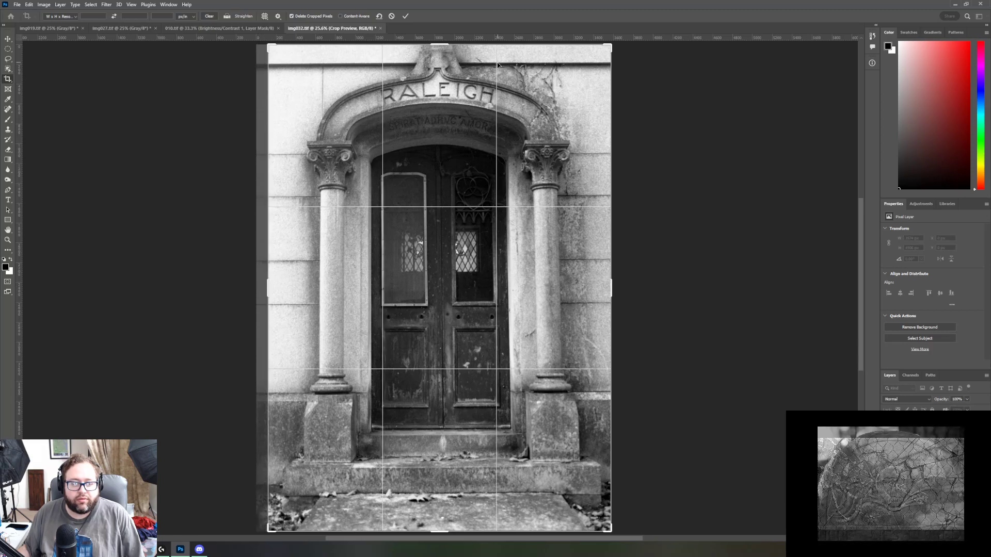
click(403, 16)
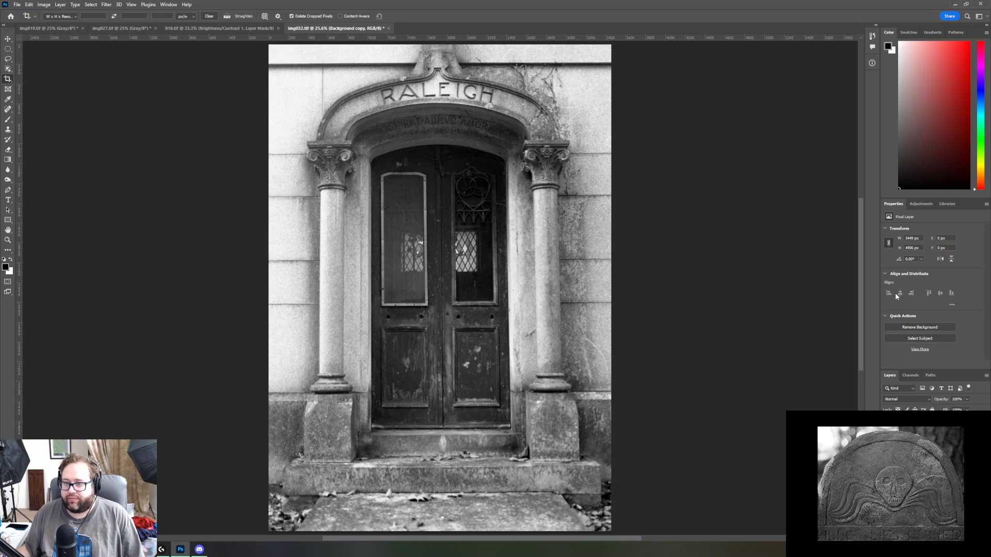
Step: Add a default Curves layer and a Brightness/Contrast layer with Contrast 29 and Brightness -6
click(927, 204)
click(920, 222)
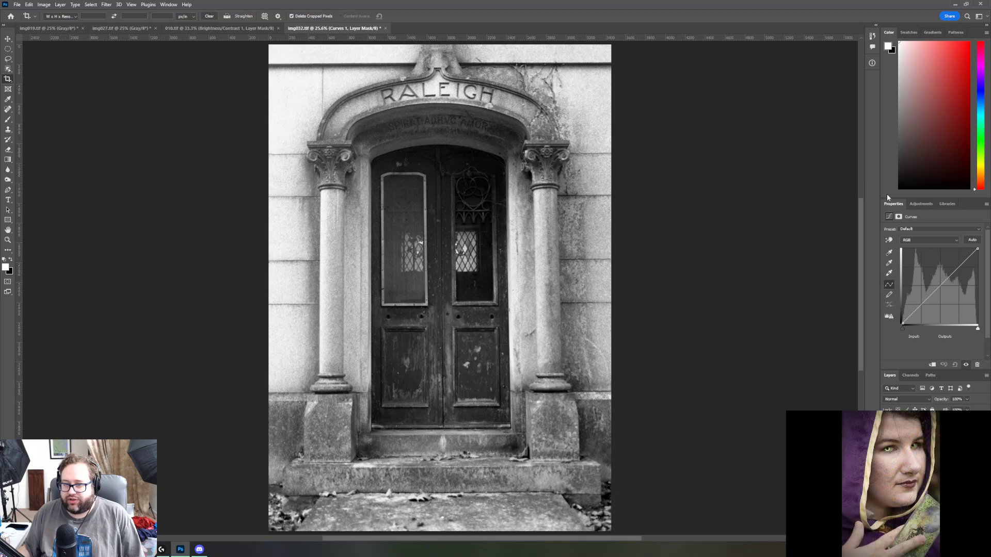
click(922, 204)
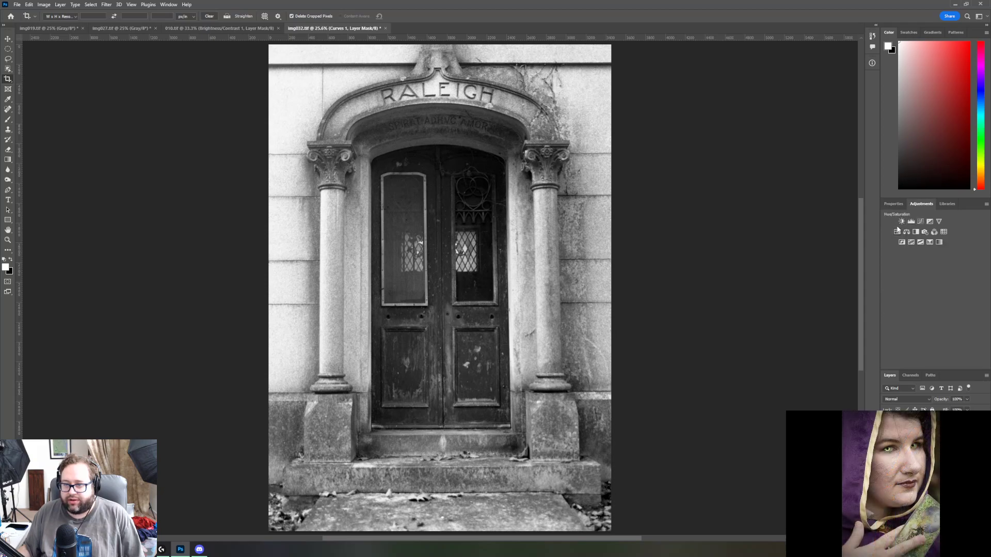
click(901, 222)
drag(933, 268, 947, 266)
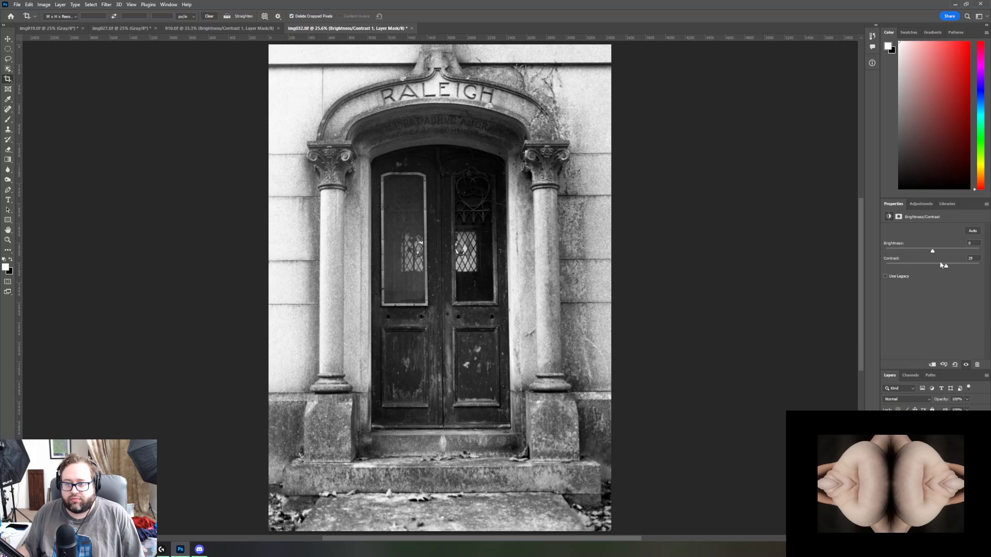
mouse_move(933, 251)
mouse_down()
mouse_move(861, 250)
mouse_move(930, 252)
mouse_up()
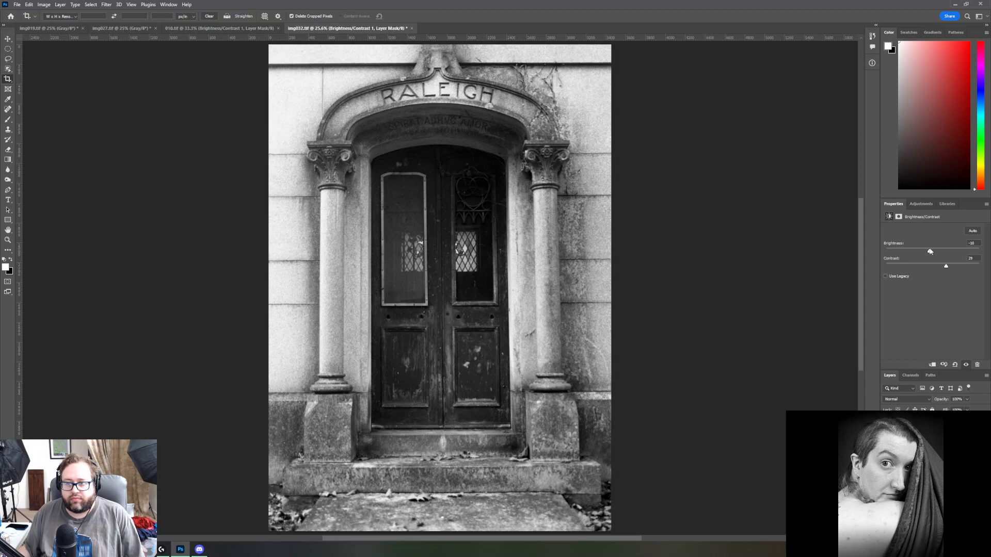
drag(928, 249, 930, 249)
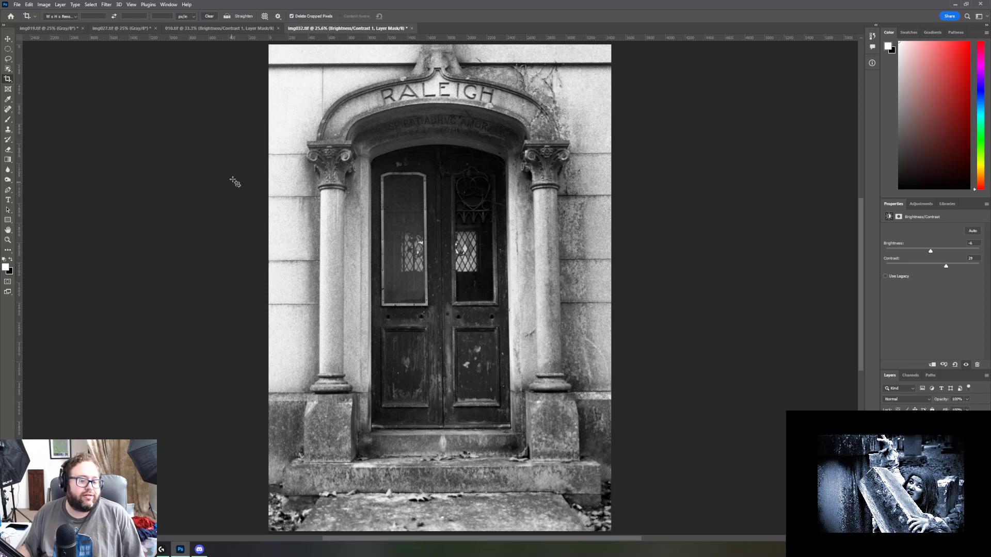
Step: Darken all four corners of the Background copy layer with black-to-transparent linear gradients running diagonally inward
key(alt+bracketleft)
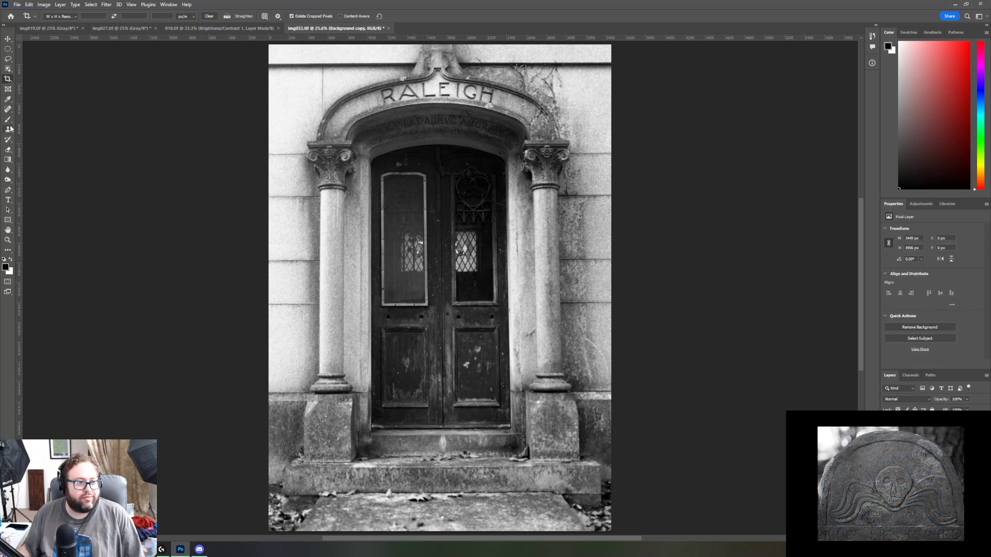
click(8, 160)
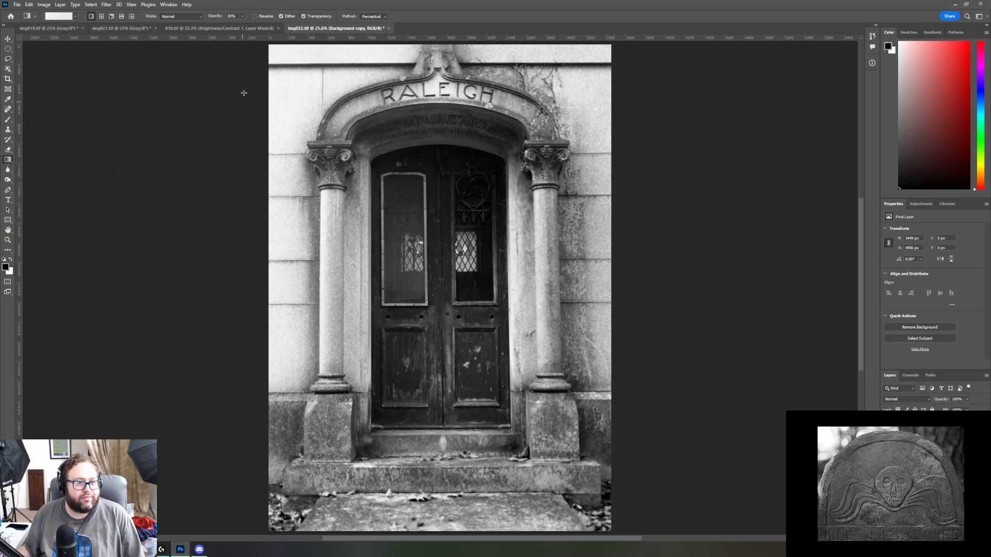
drag(267, 42, 405, 166)
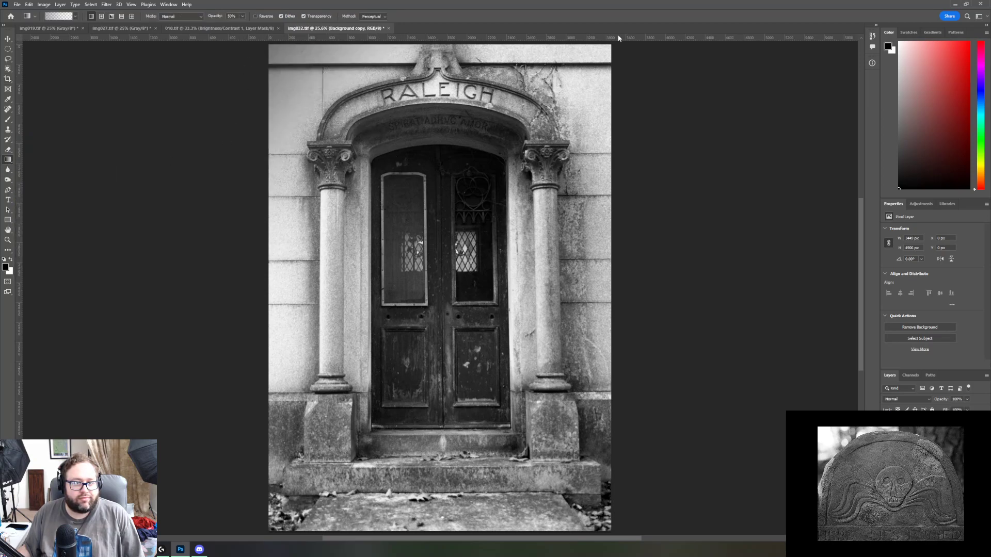
drag(611, 42, 566, 87)
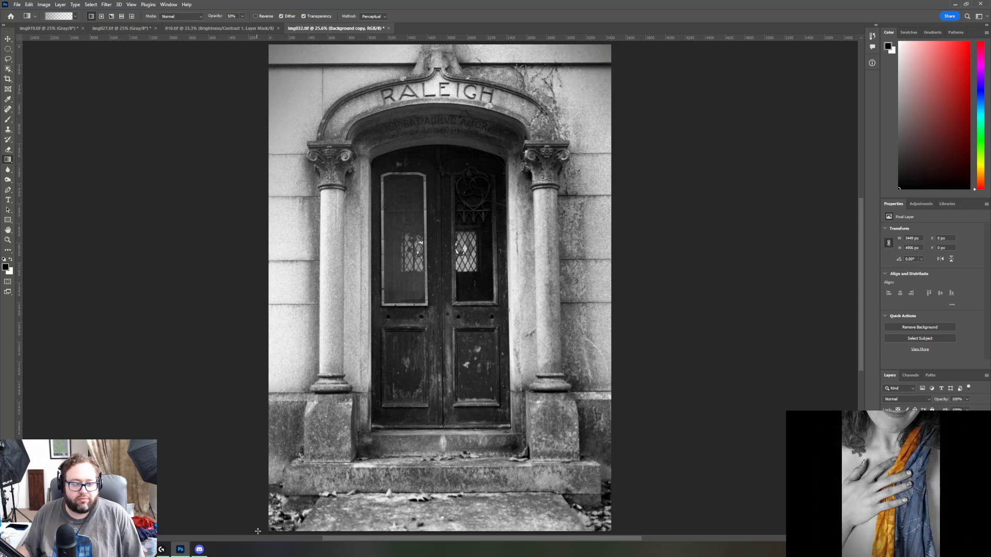
drag(265, 531, 394, 408)
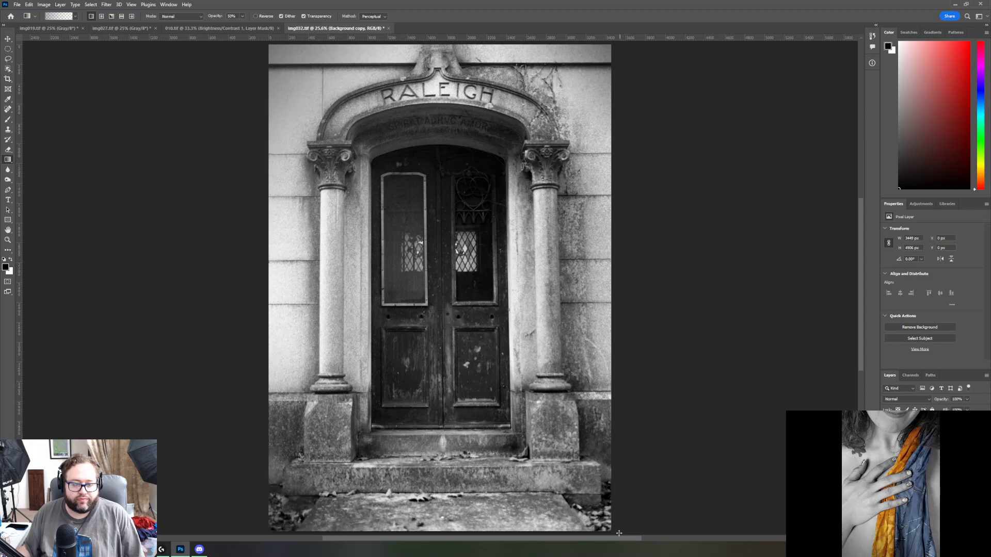
drag(620, 532, 491, 402)
Step: Darken the left, right, top and bottom edges of the Background copy with black-to-transparent linear gradients
drag(251, 269, 381, 266)
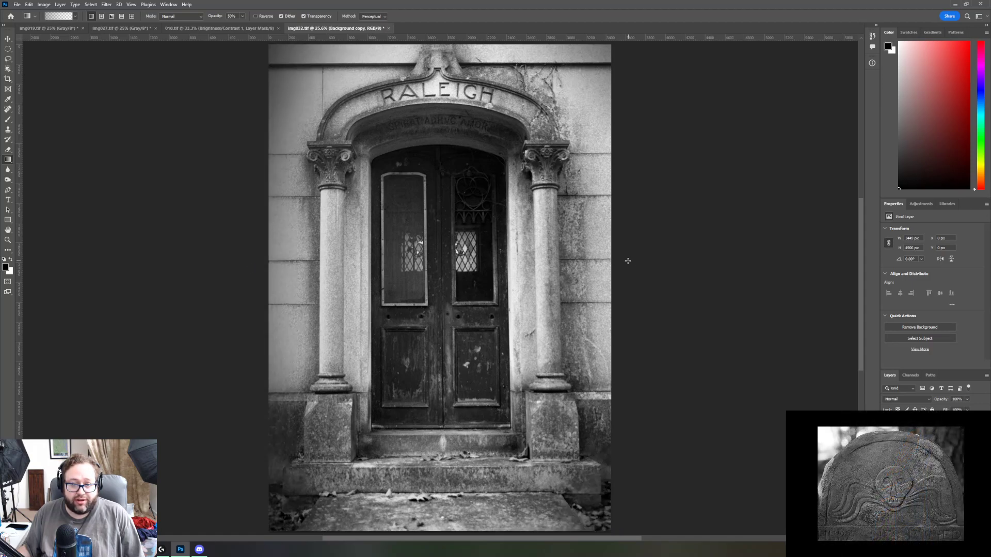
drag(625, 261, 559, 260)
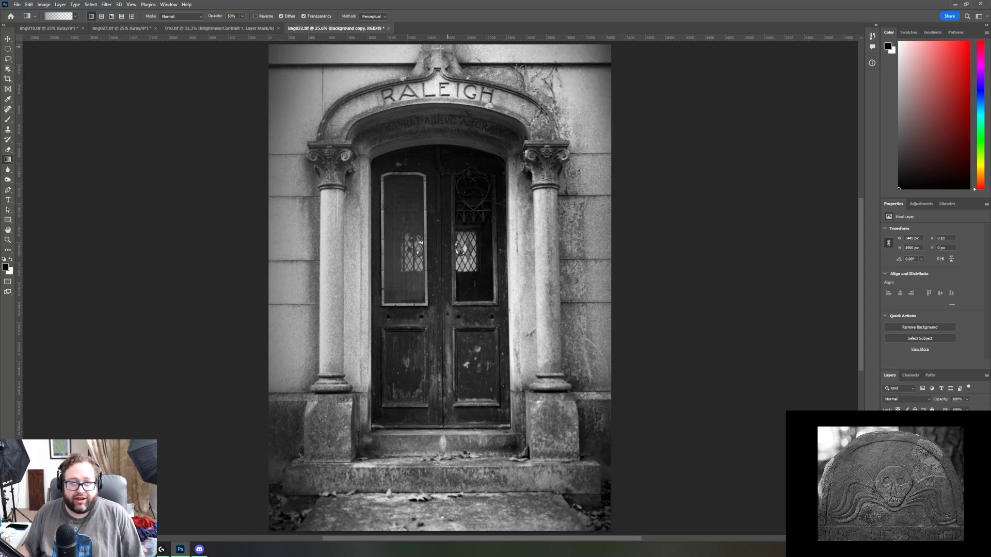
drag(436, 42, 436, 72)
scroll(638, 333, down, 3)
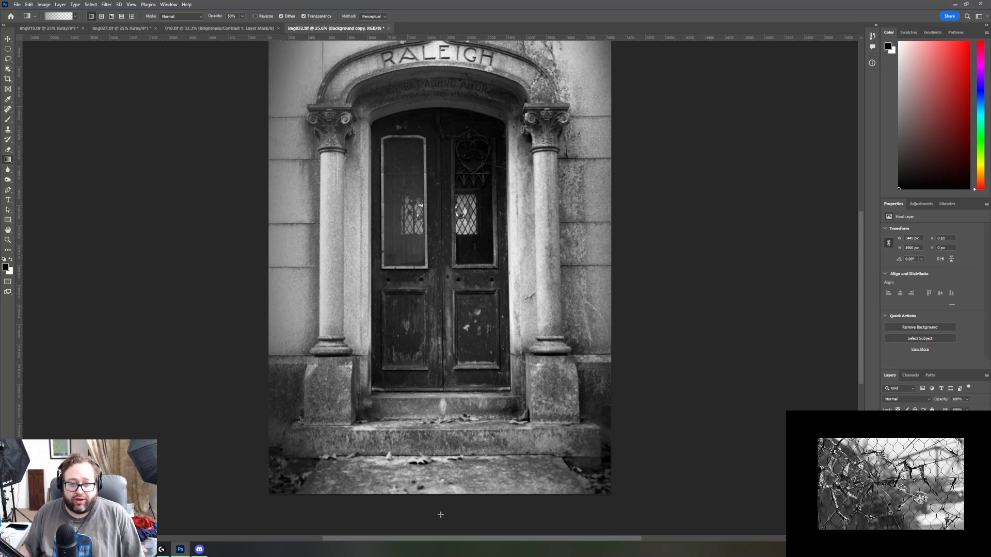
drag(440, 512, 442, 430)
scroll(415, 452, up, 5)
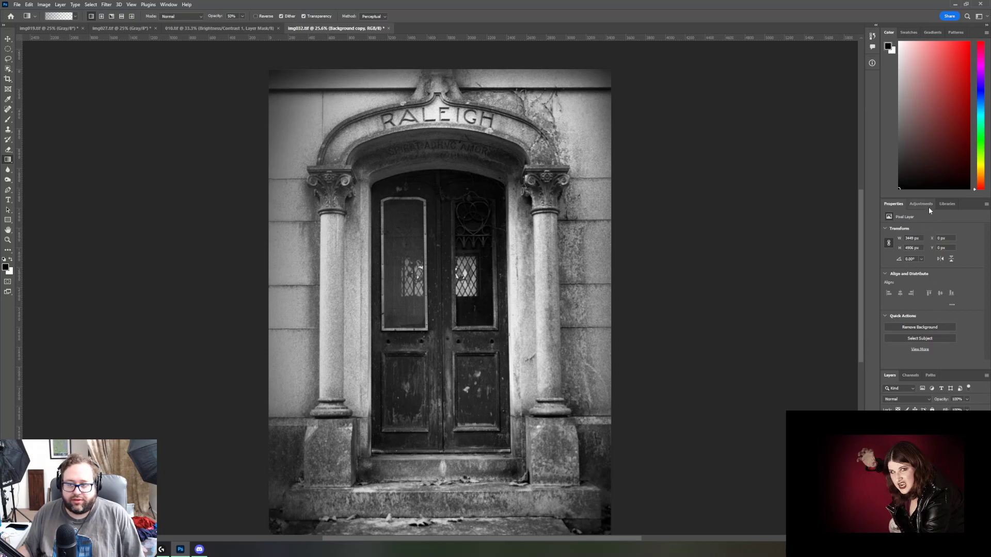
Step: Add a Black & White adjustment layer above Brightness/Contrast 1 with the Maximum Black preset
key(alt+bracketright)
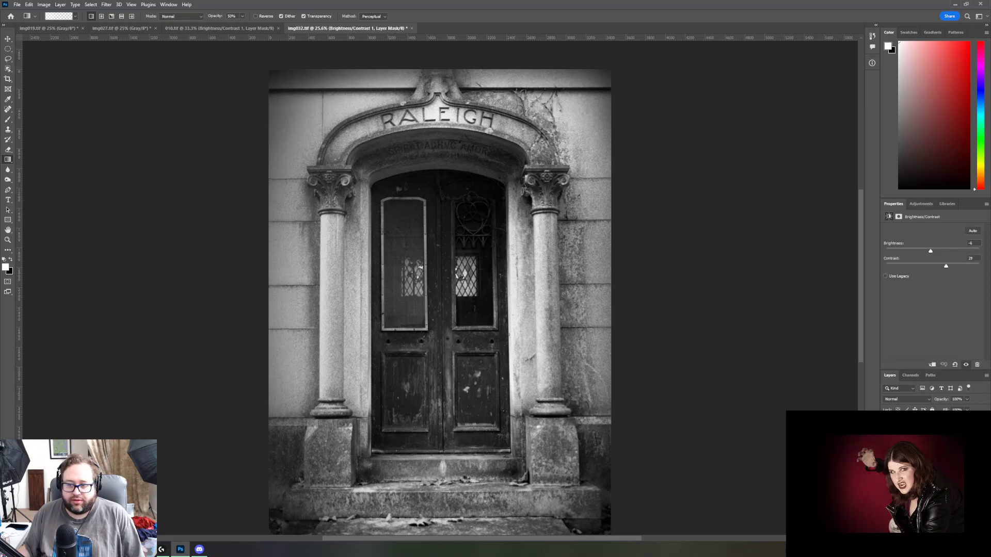
click(927, 205)
click(917, 229)
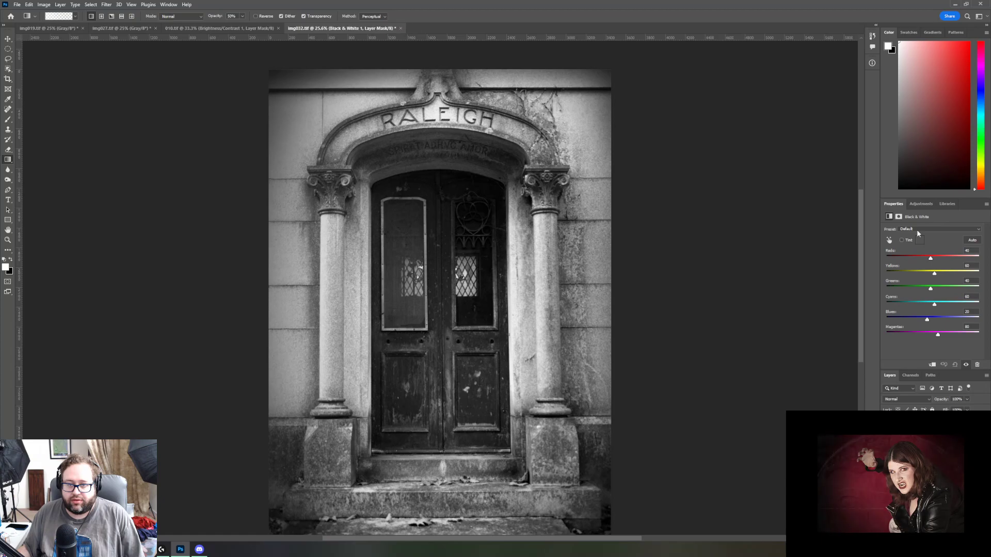
click(942, 231)
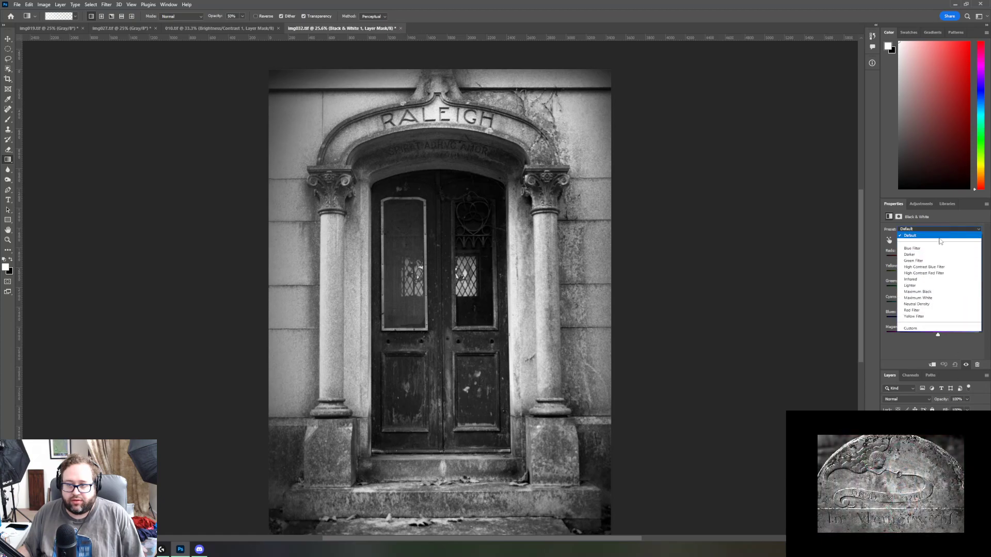
click(942, 292)
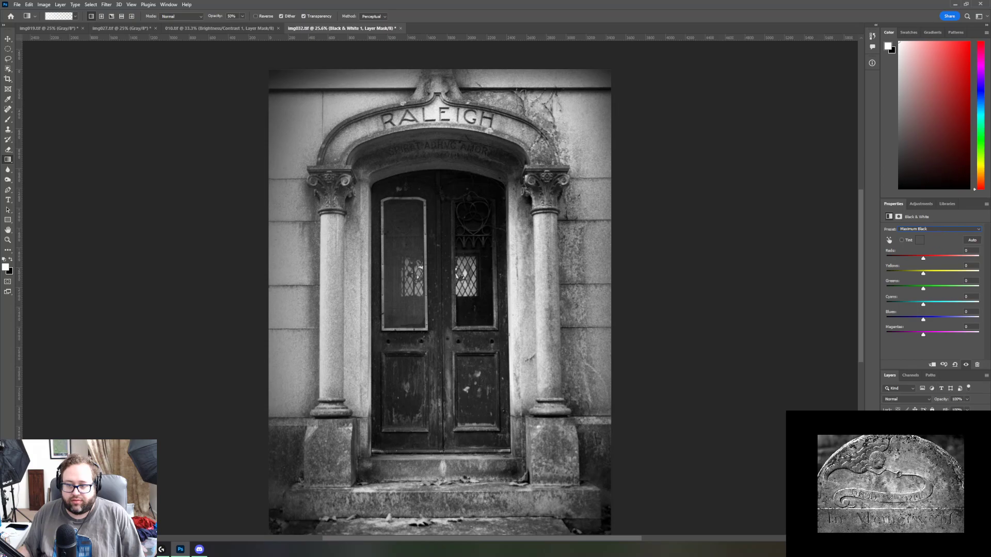
Step: Lighten both columns beside the door on the Background copy layer using the Dodge tool with range Highlights
click(928, 444)
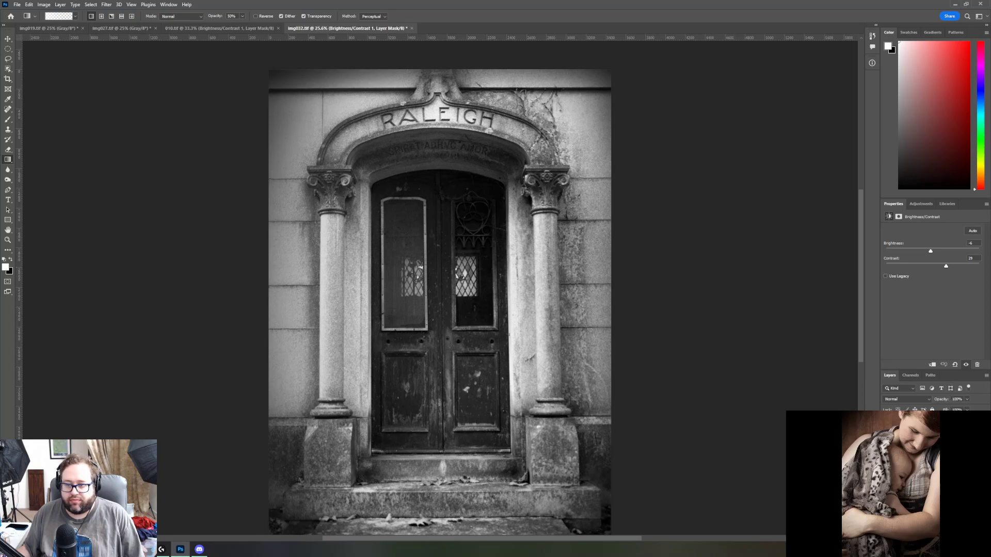
click(923, 464)
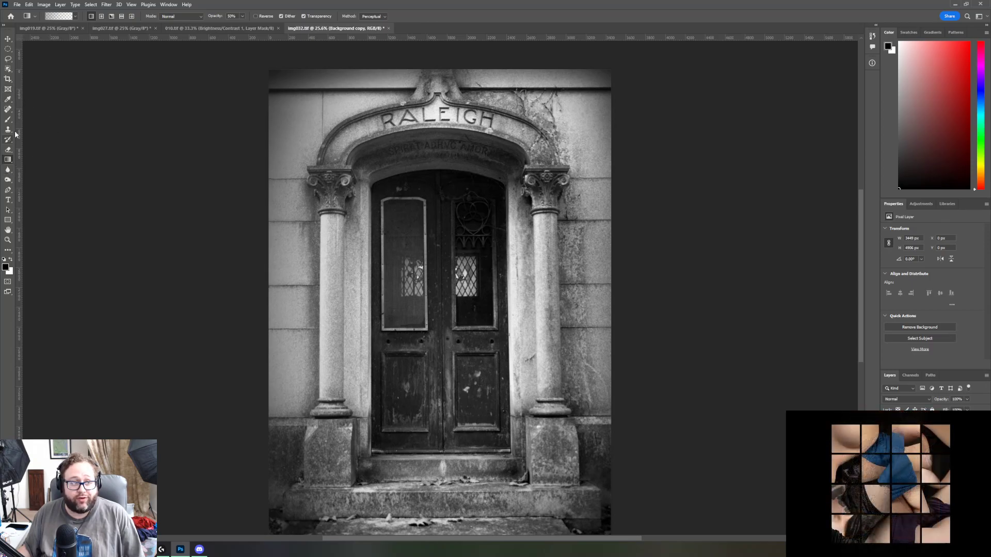
click(8, 180)
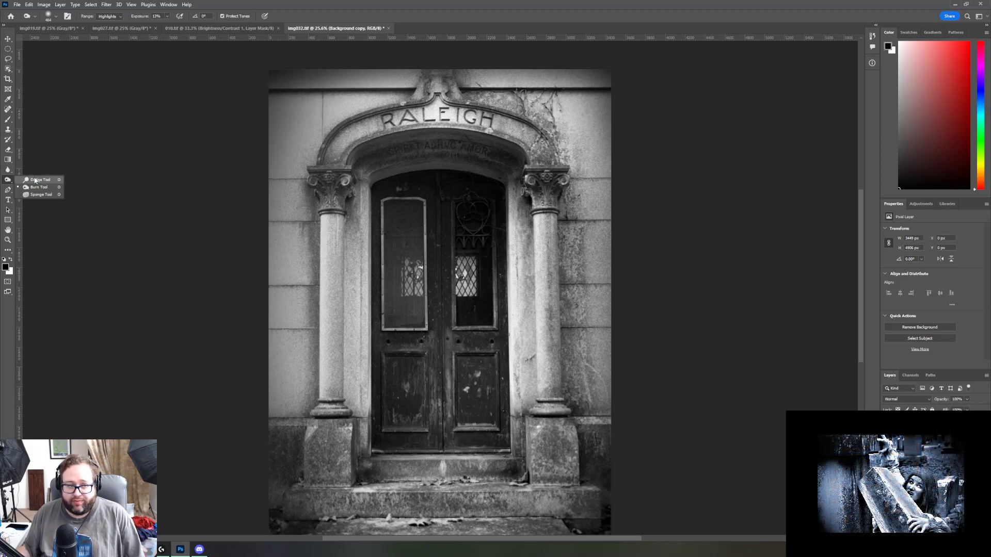
click(36, 186)
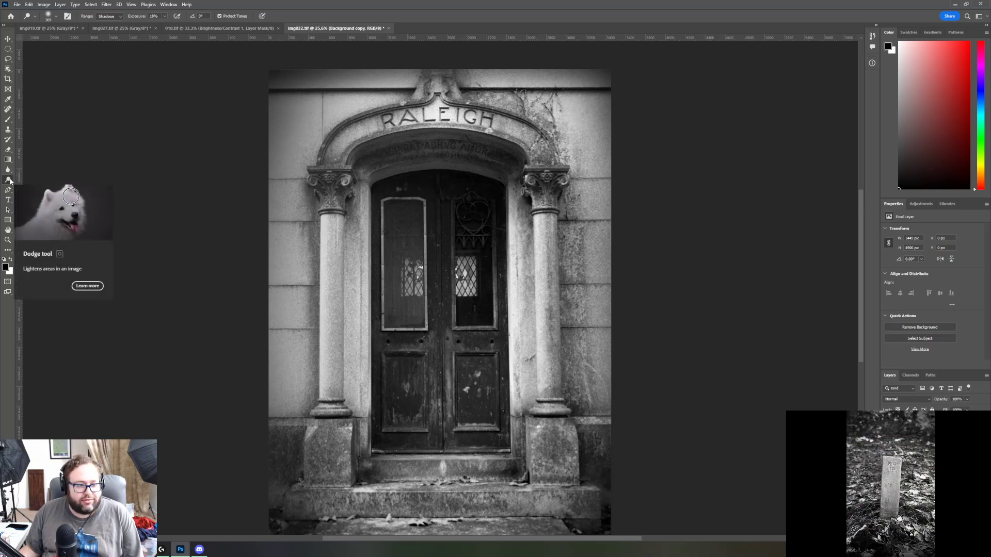
click(121, 17)
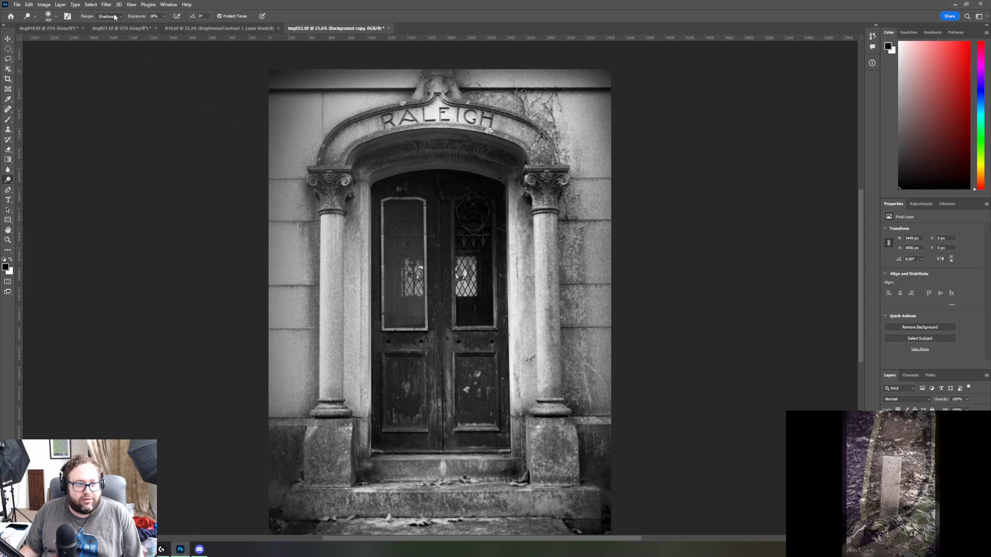
click(109, 34)
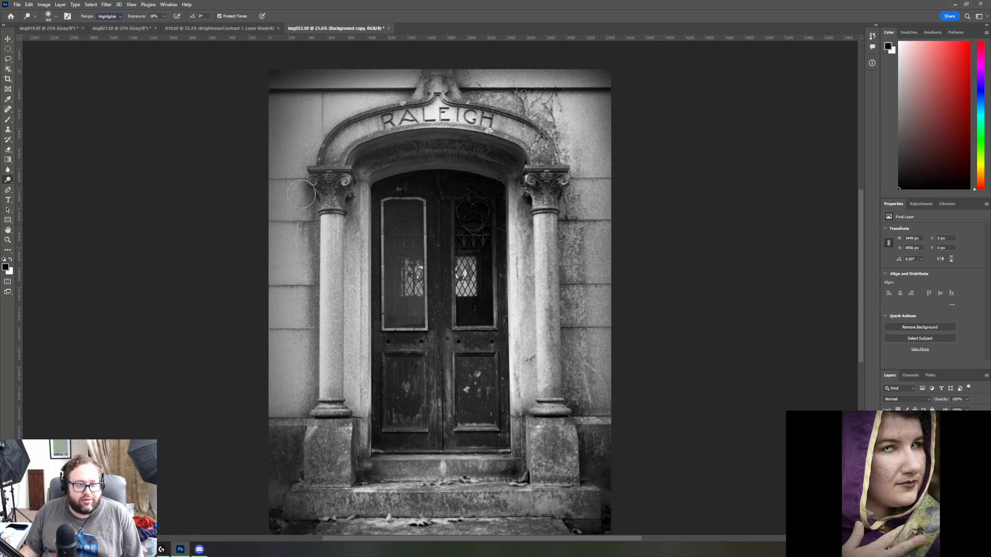
mouse_move(332, 226)
mouse_down()
mouse_move(344, 303)
mouse_move(338, 384)
mouse_up()
drag(328, 234, 324, 398)
mouse_move(541, 223)
mouse_down()
mouse_move(532, 306)
mouse_move(543, 400)
mouse_up()
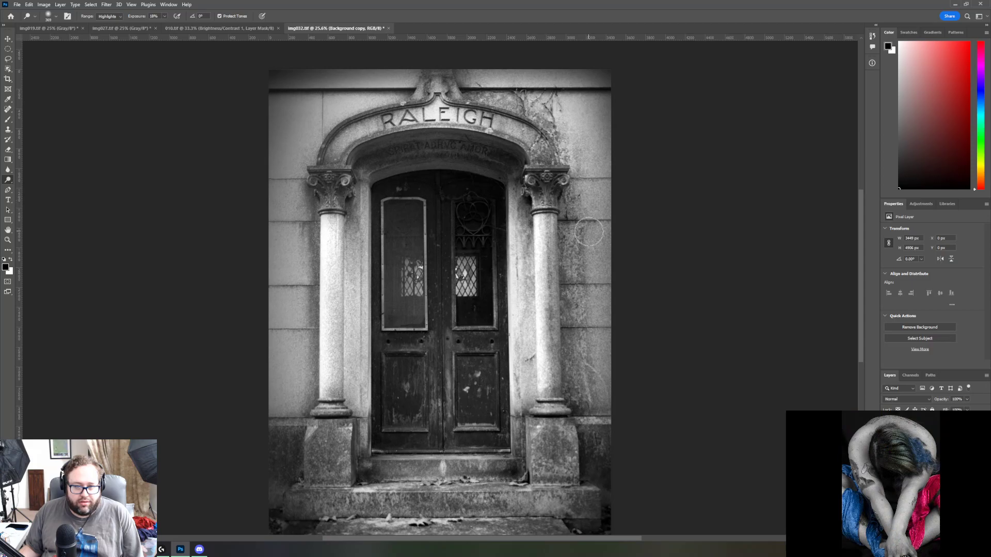
Step: Dodge the highlights of the stone walls beside the columns and along the arch with the RALEIGH lettering
mouse_move(589, 232)
mouse_down()
mouse_move(599, 404)
mouse_move(611, 366)
mouse_move(609, 227)
mouse_up()
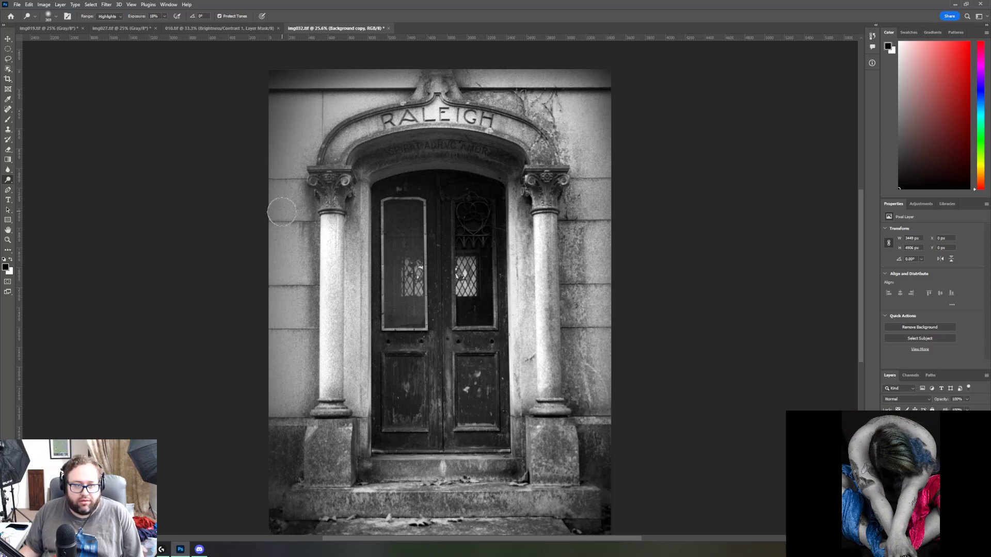
mouse_move(281, 213)
mouse_down()
mouse_move(285, 407)
mouse_move(308, 401)
mouse_move(319, 358)
mouse_move(312, 228)
mouse_move(307, 385)
mouse_up()
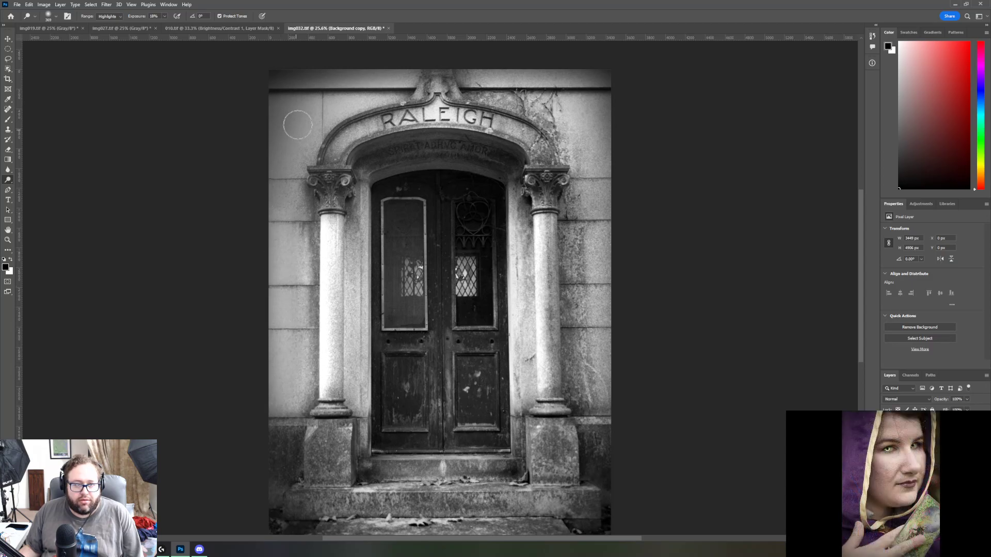
mouse_move(376, 99)
mouse_down()
mouse_move(342, 123)
mouse_move(312, 170)
mouse_move(303, 282)
mouse_up()
mouse_move(361, 134)
mouse_down()
mouse_move(350, 158)
mouse_move(336, 158)
mouse_move(376, 130)
mouse_move(428, 117)
mouse_move(478, 116)
mouse_move(545, 159)
mouse_up()
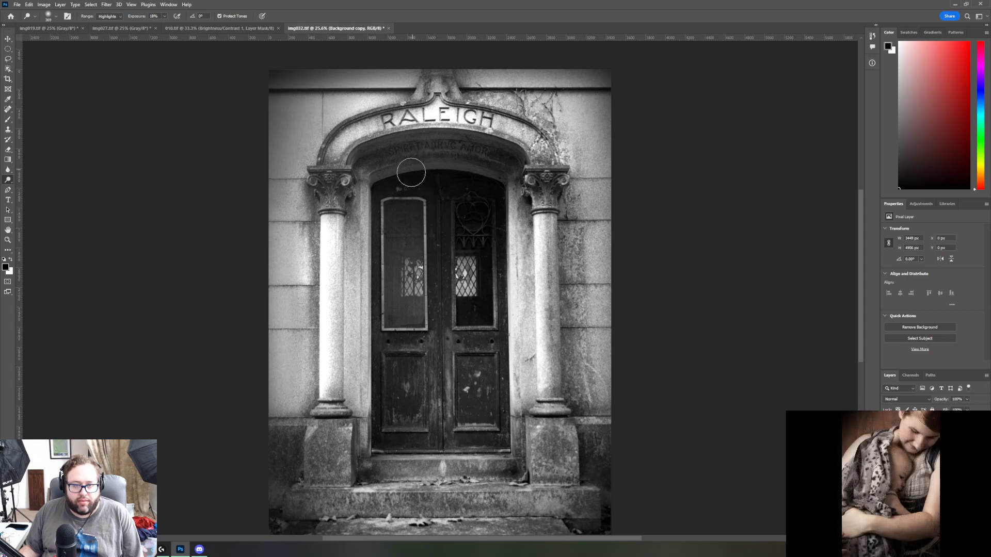
Step: Dodge the recessed inscription band beneath the RALEIGH arch with the Dodge tool's range set to Shadows
click(120, 18)
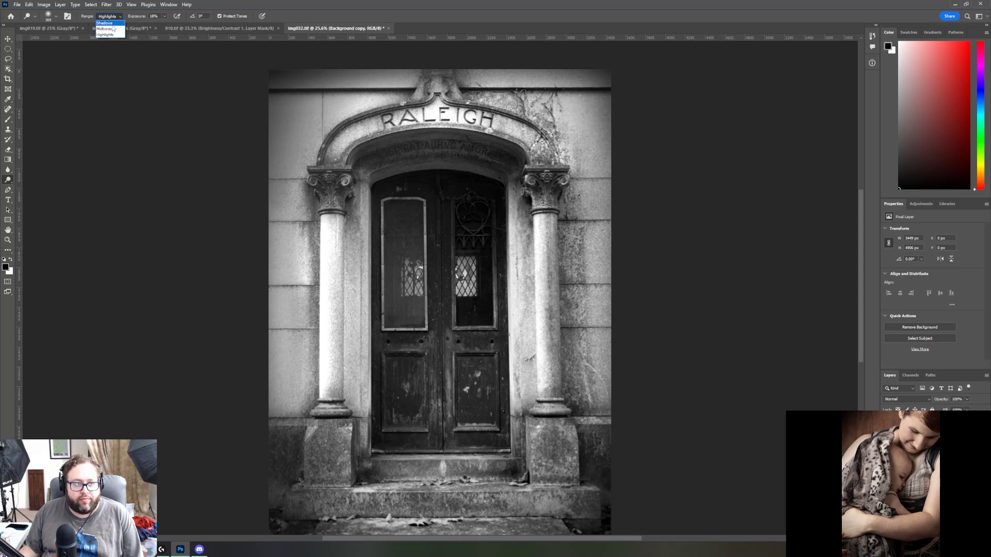
click(111, 23)
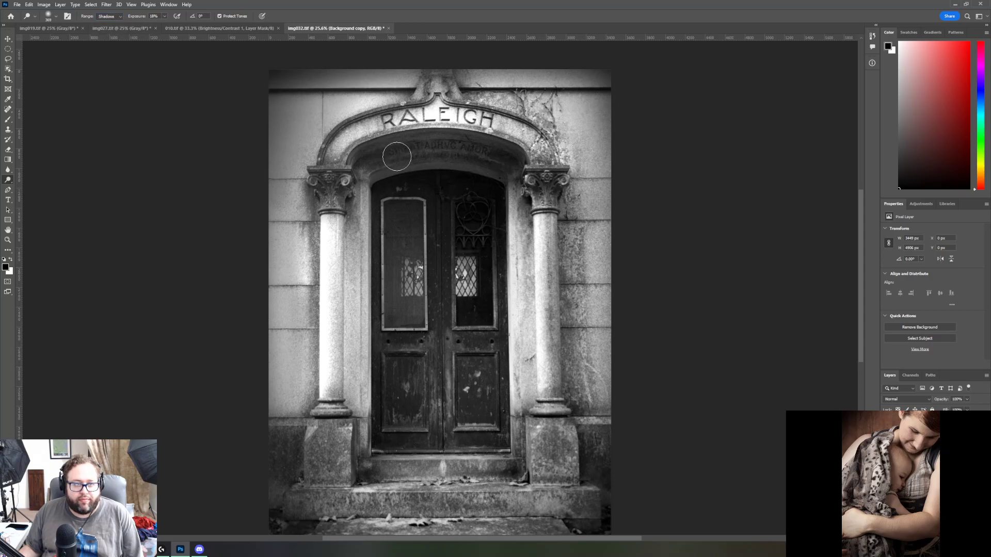
mouse_move(430, 153)
mouse_down()
mouse_move(513, 166)
mouse_move(420, 150)
mouse_move(376, 155)
mouse_move(365, 169)
mouse_up()
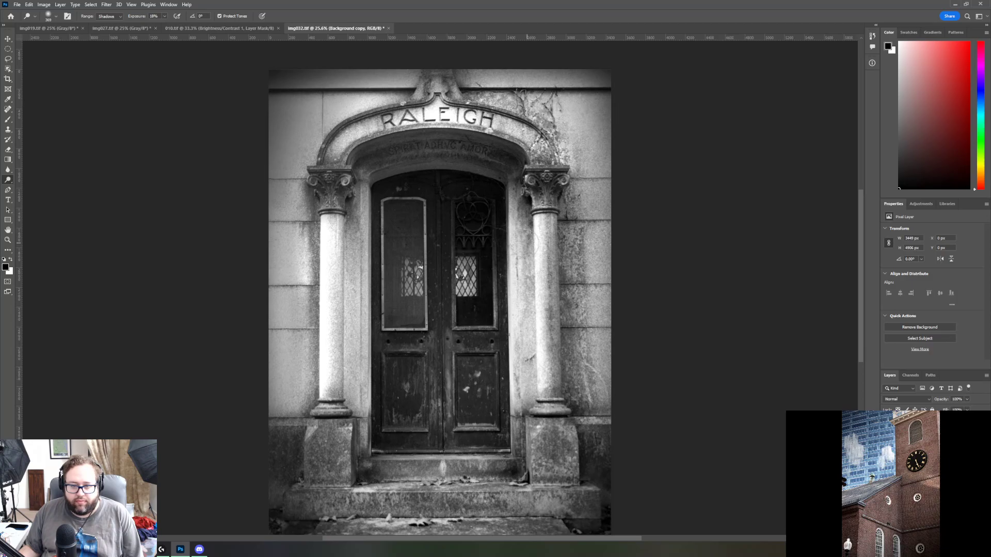
Step: Examine the dodged doorway photo from the RALEIGH arch down to the leaf-covered steps
scroll(509, 316, down, 1)
scroll(509, 315, down, 3)
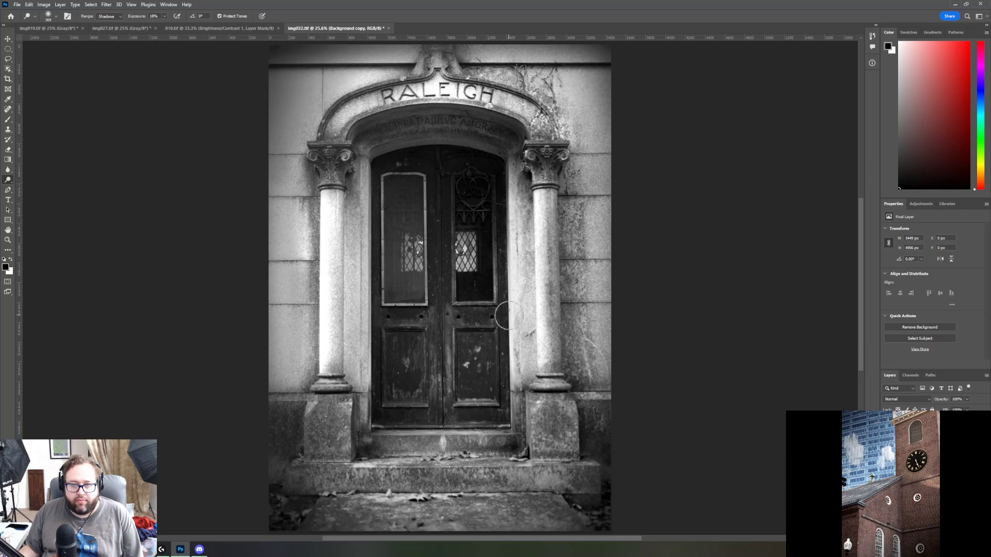
scroll(509, 315, up, 4)
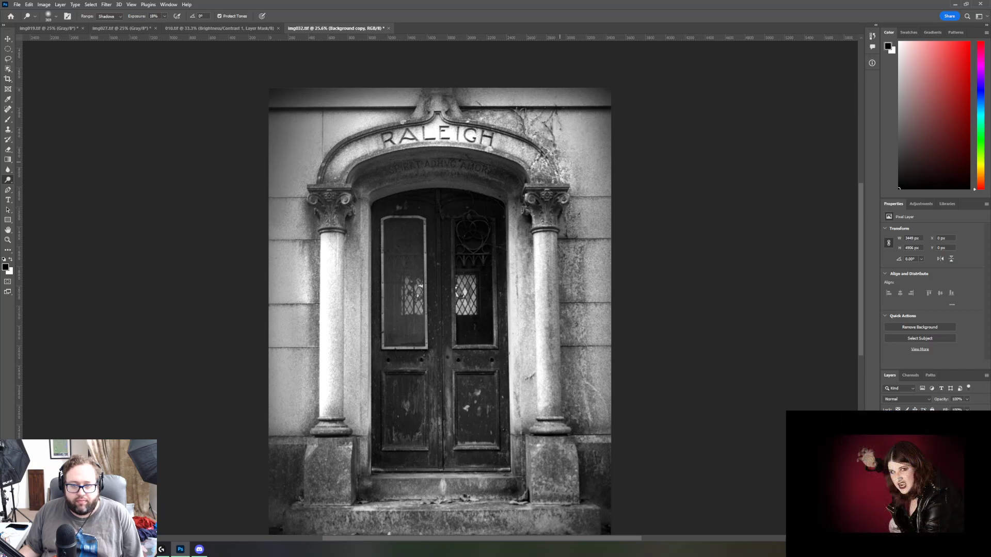
scroll(564, 427, down, 4)
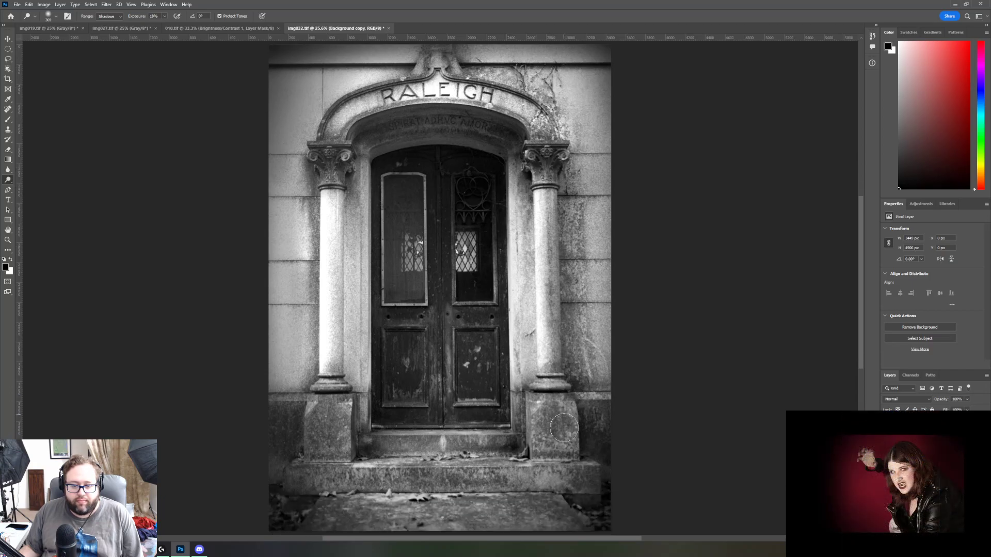
scroll(564, 427, down, 2)
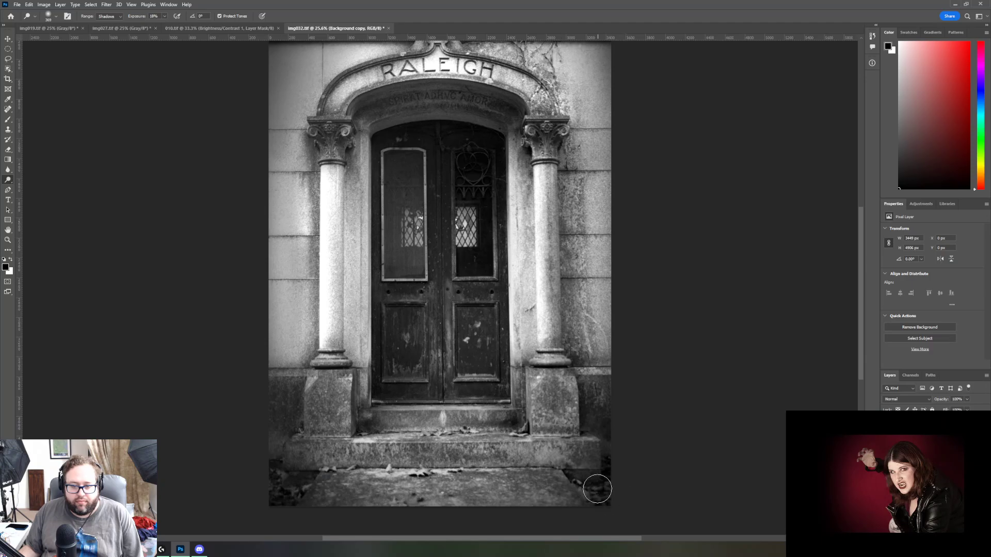
scroll(588, 360, up, 2)
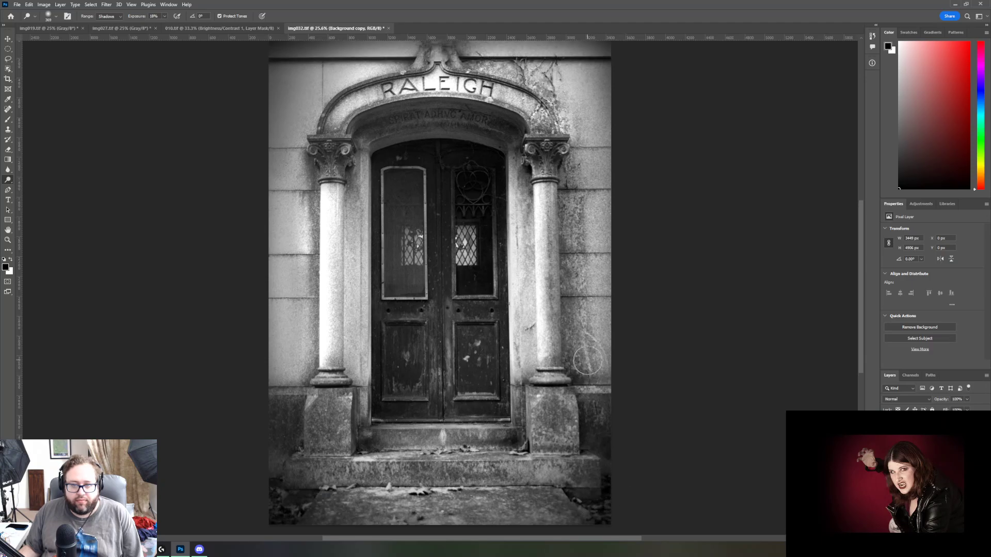
scroll(587, 360, up, 2)
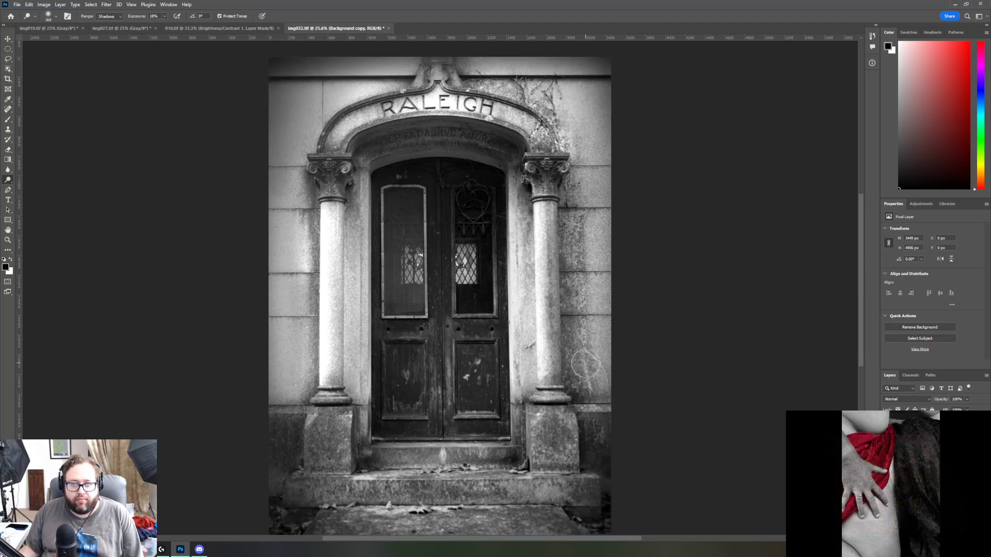
scroll(586, 365, down, 2)
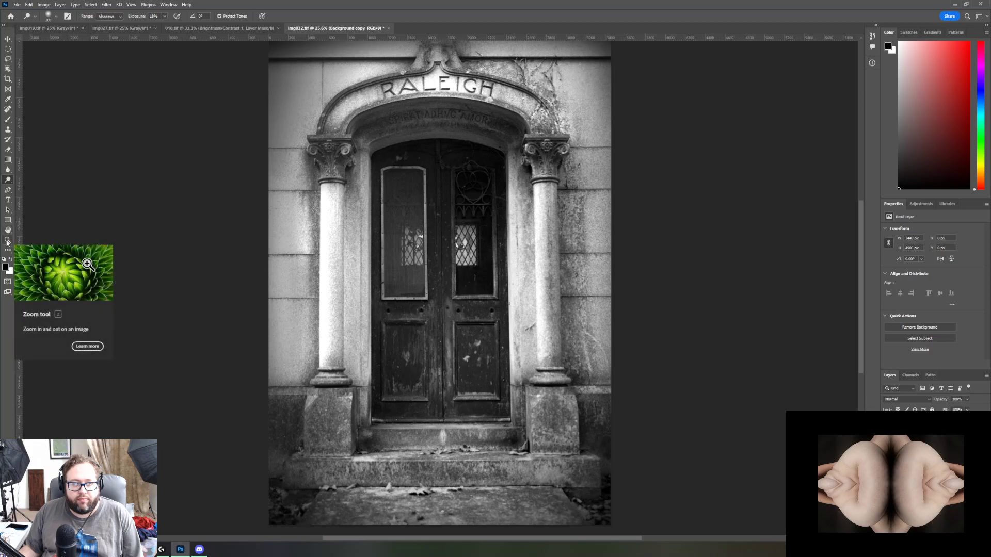
Step: Save the doorway photo as 032.tif in the Film folder, with no image compression and RLE layer compression
click(17, 5)
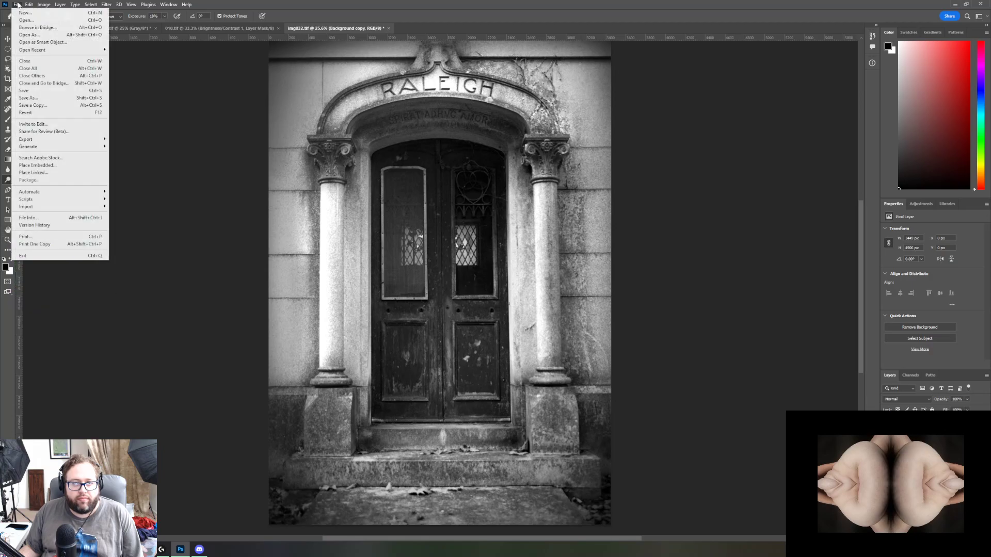
click(29, 97)
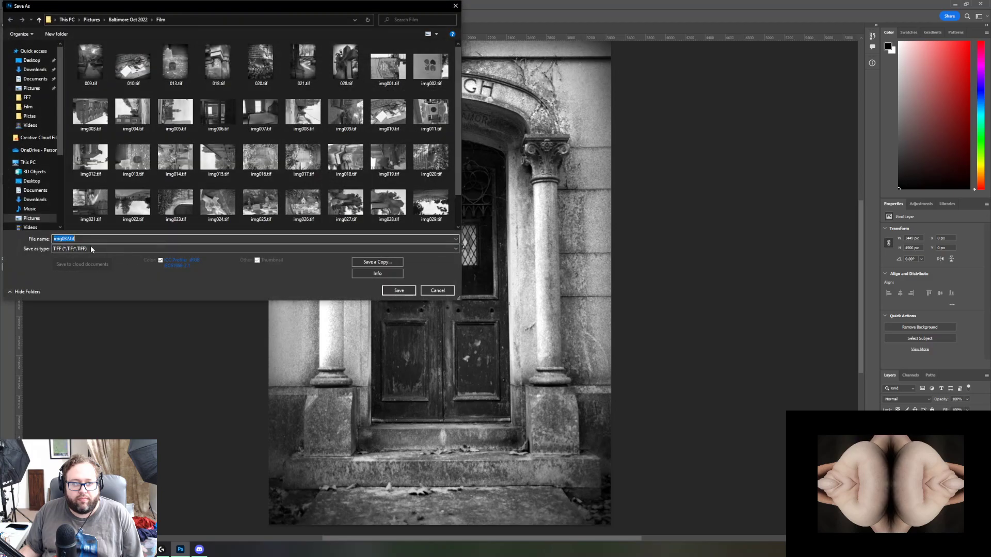
drag(63, 239, 33, 243)
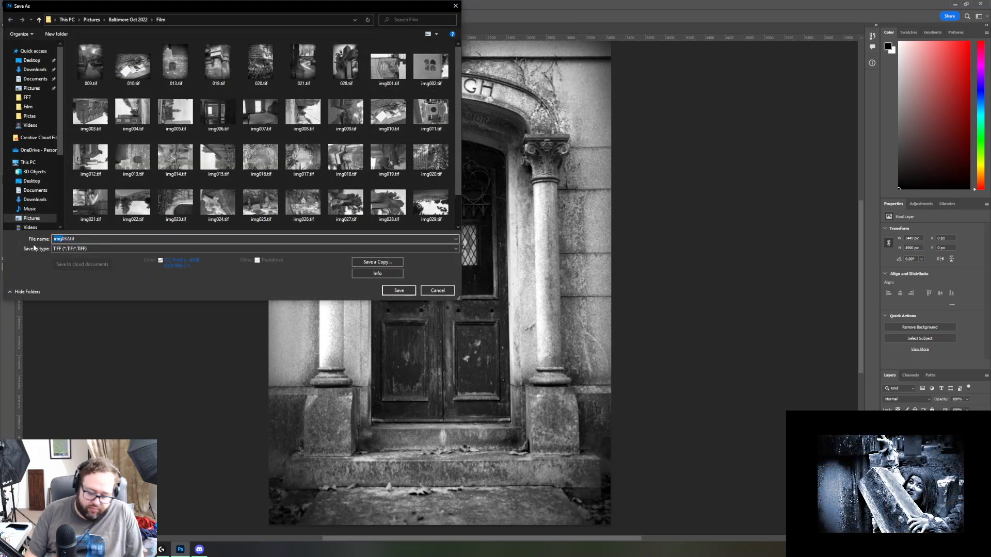
key(Return)
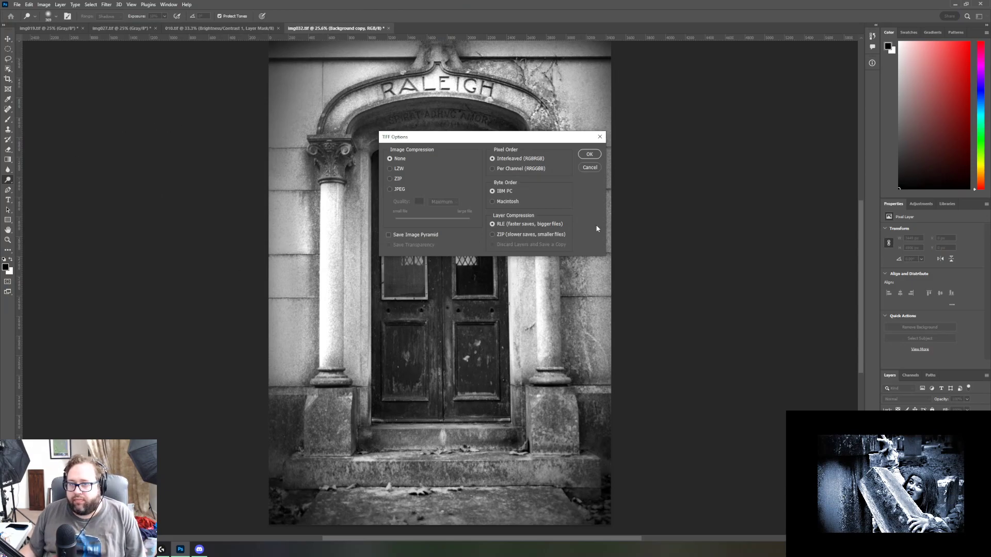
click(586, 157)
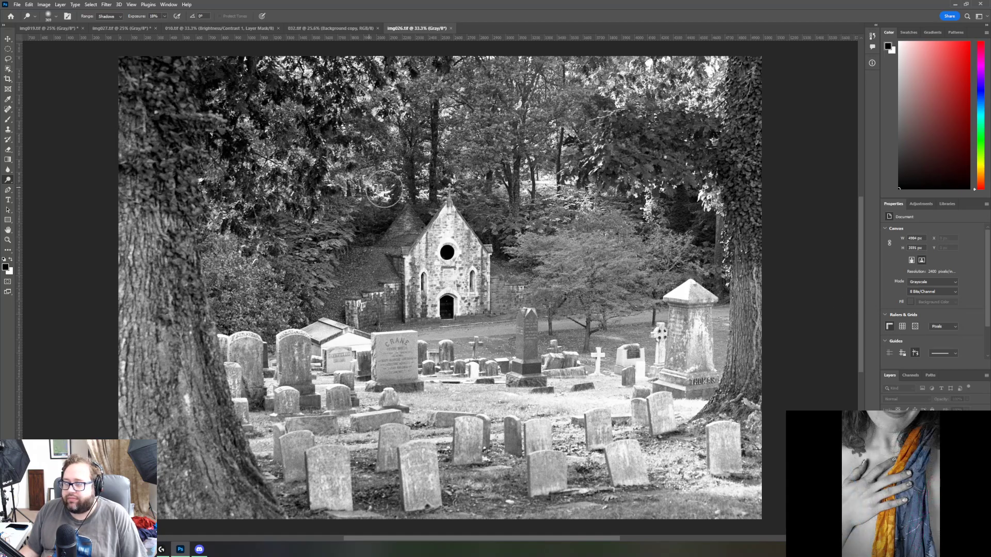
Step: Convert the cemetery photo img026.tif to RGB Color and duplicate its Background layer as Background copy
click(75, 6)
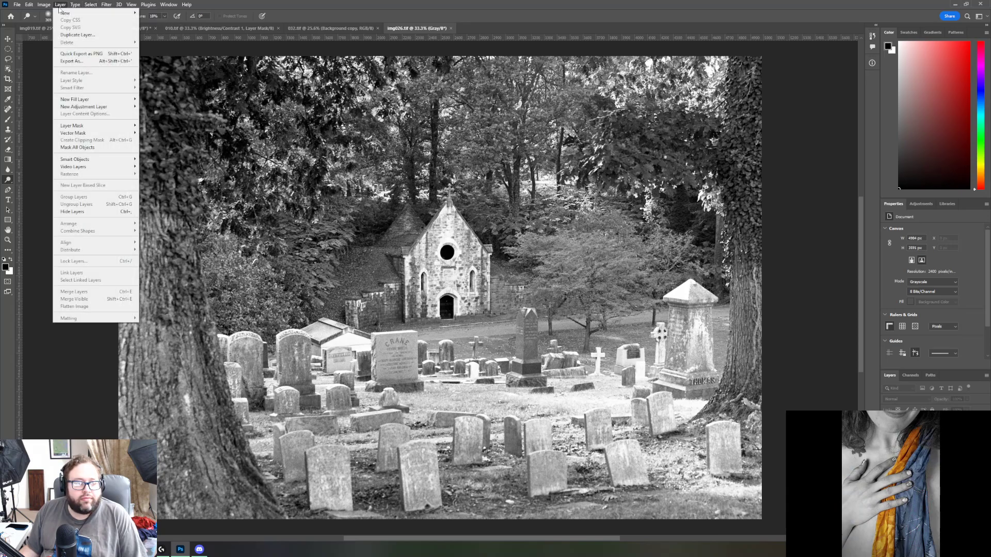
mouse_move(119, 14)
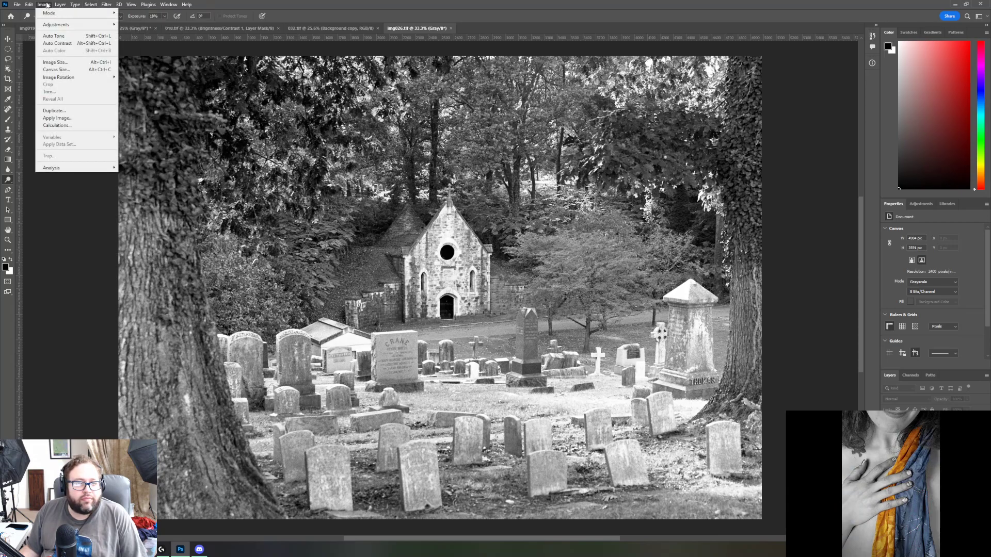
mouse_move(53, 25)
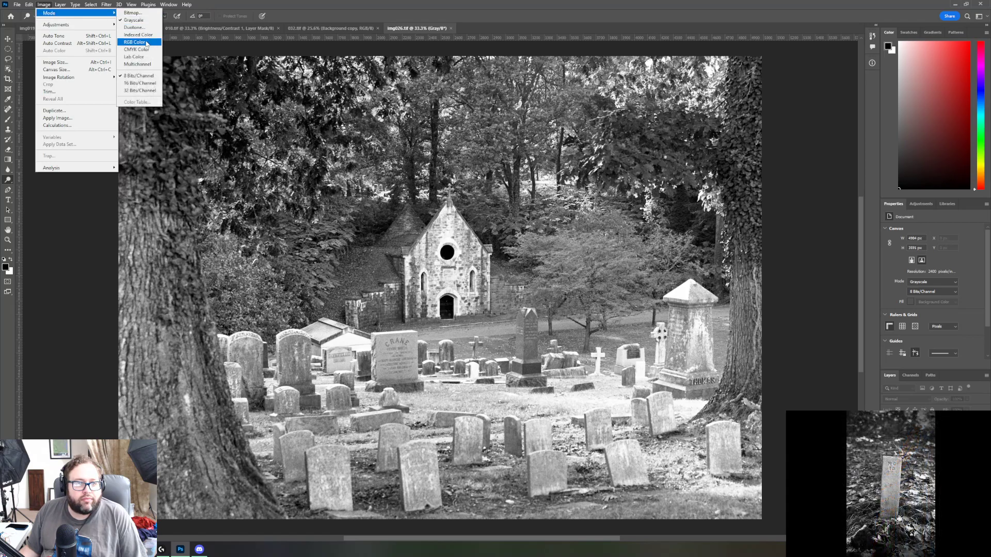
click(147, 43)
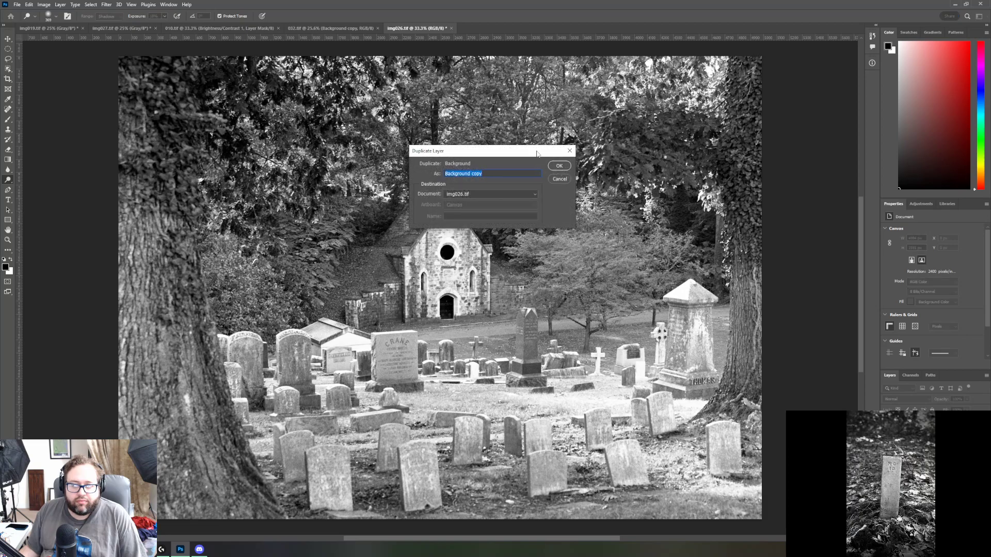
click(558, 166)
Step: Add a Curves adjustment layer above Background copy and place a point near the middle of the RGB curve
click(922, 205)
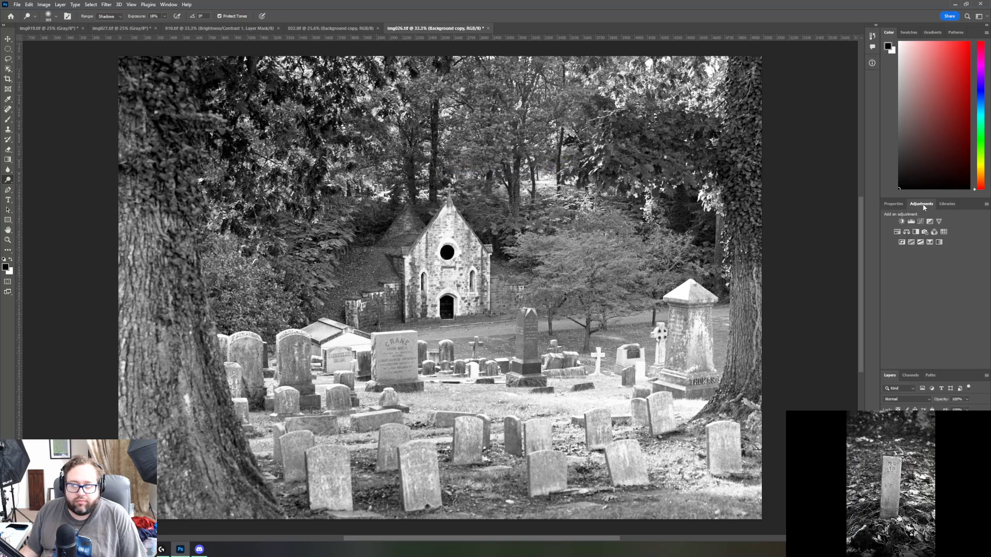
click(921, 222)
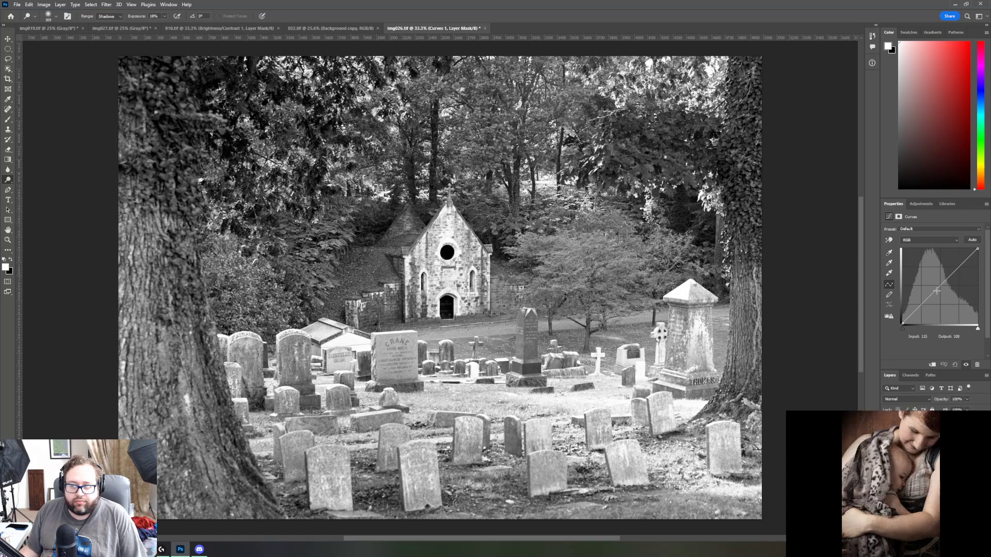
drag(940, 288, 940, 287)
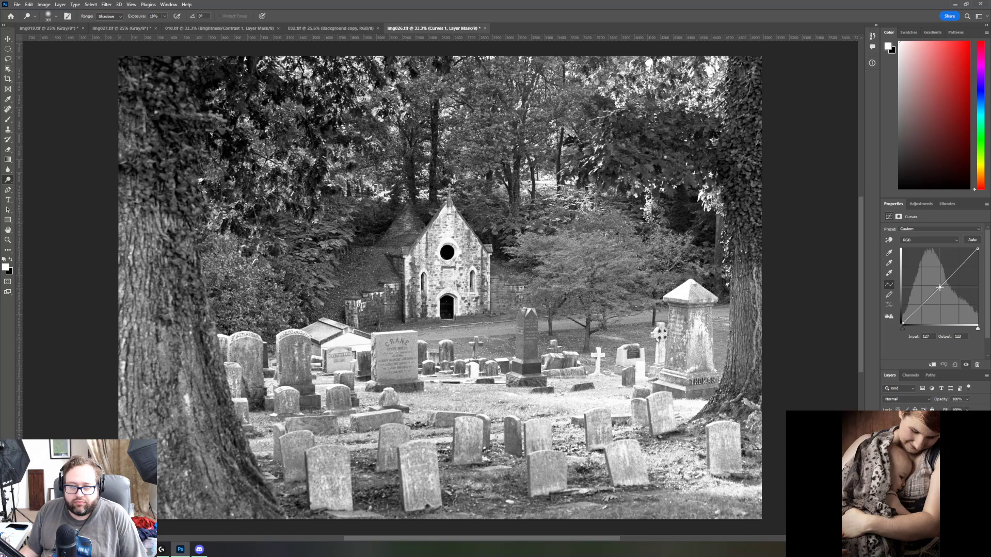
Step: Add a Brightness/Contrast adjustment layer and lower the contrast to about -20, keeping brightness at 0
click(918, 206)
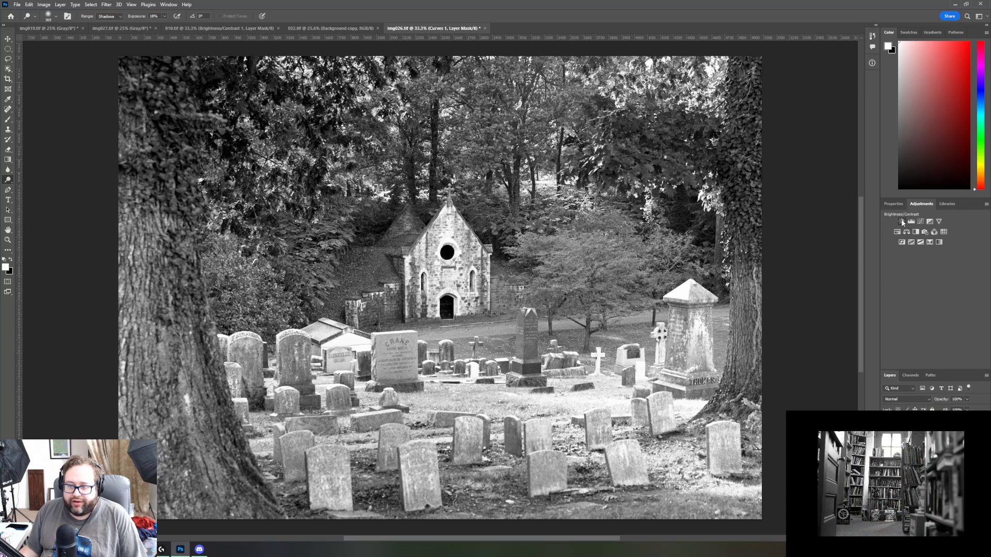
click(902, 222)
drag(933, 265, 940, 231)
text(0)
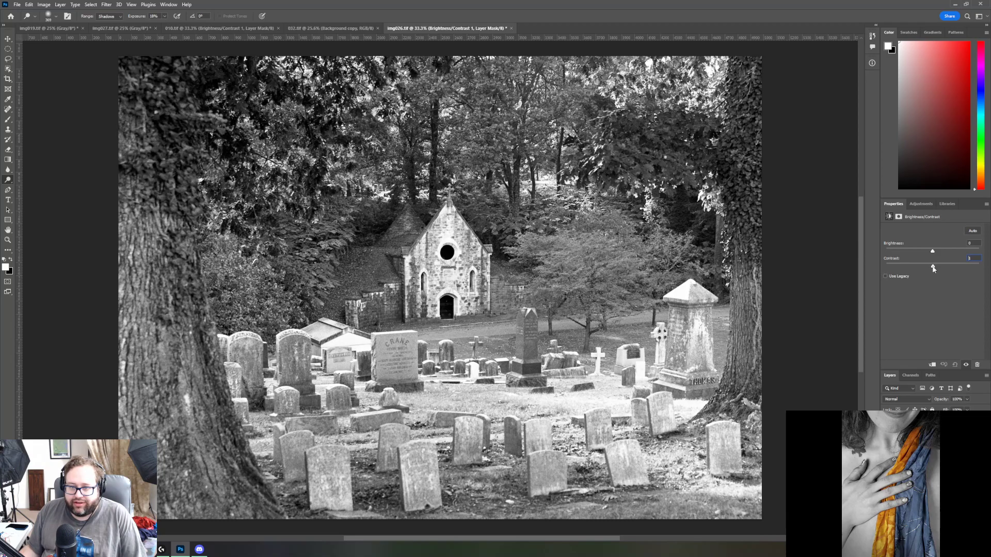
drag(927, 265, 851, 272)
mouse_move(928, 269)
mouse_down()
mouse_move(809, 265)
mouse_move(919, 267)
mouse_up()
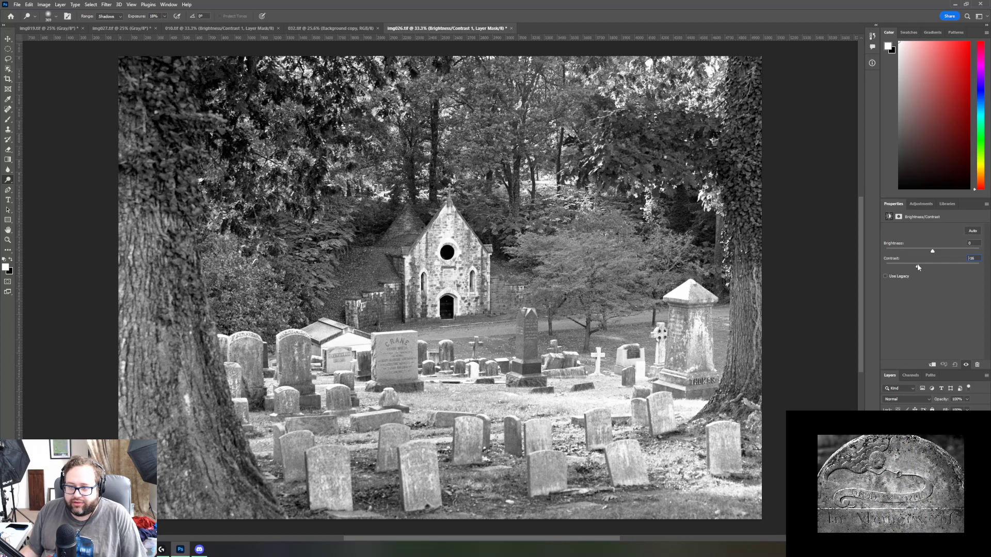
drag(917, 267, 915, 267)
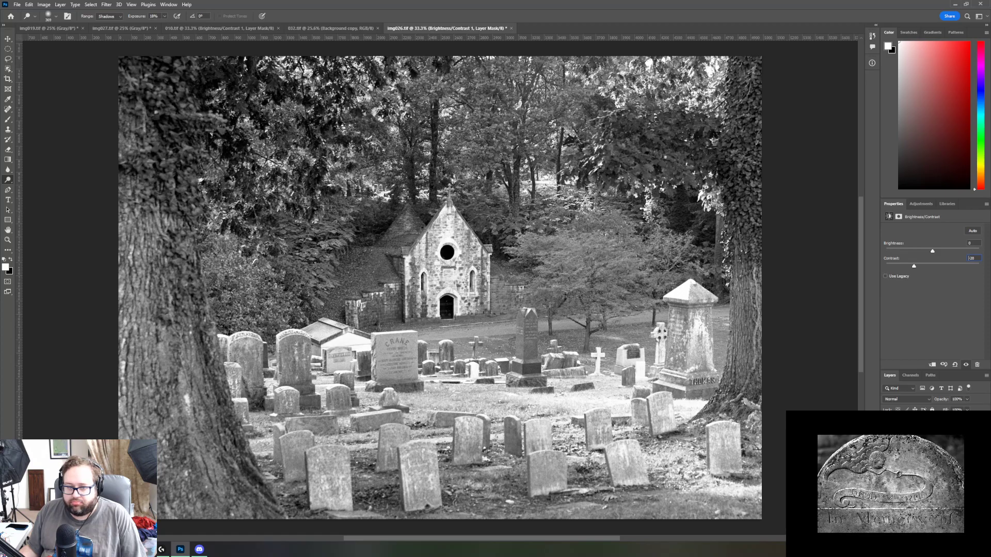
Step: Darken all four corners of the Background copy layer with diagonal black-to-transparent linear gradients
click(923, 438)
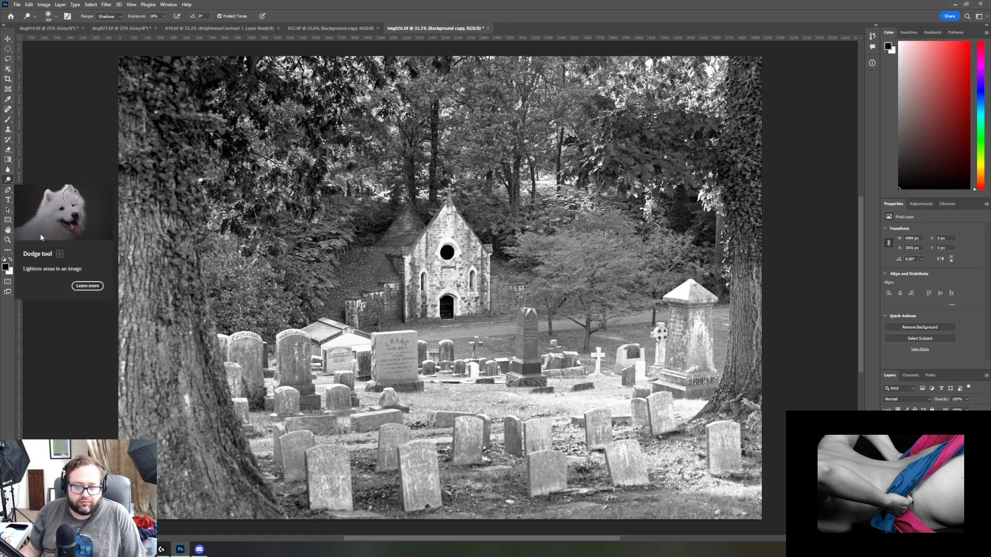
click(8, 159)
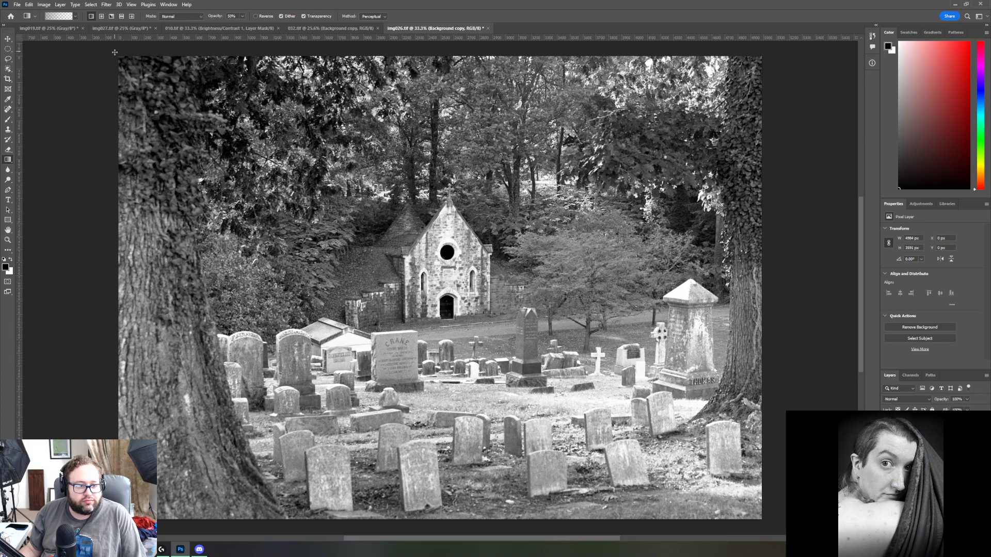
drag(114, 51, 273, 182)
drag(766, 53, 642, 168)
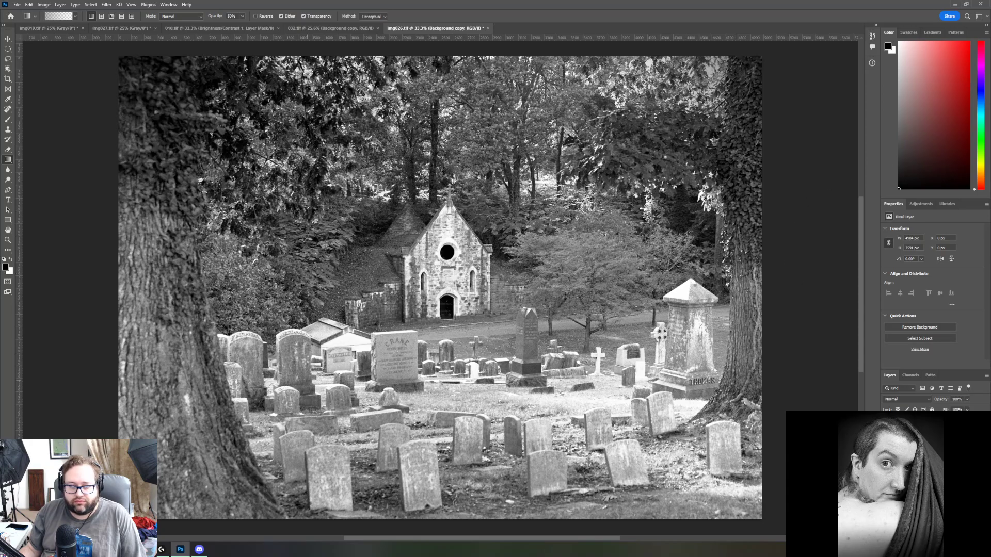
drag(118, 521, 299, 385)
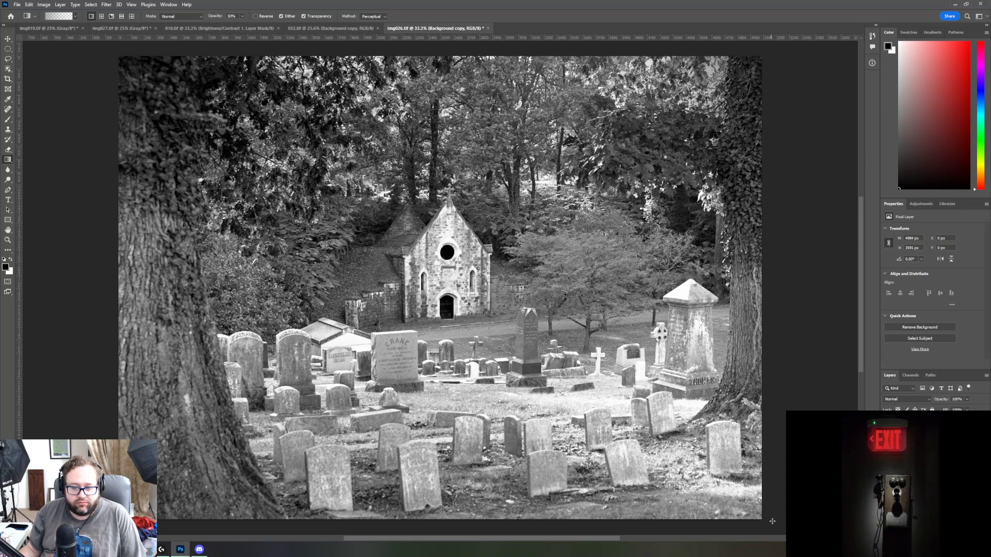
drag(763, 526, 587, 399)
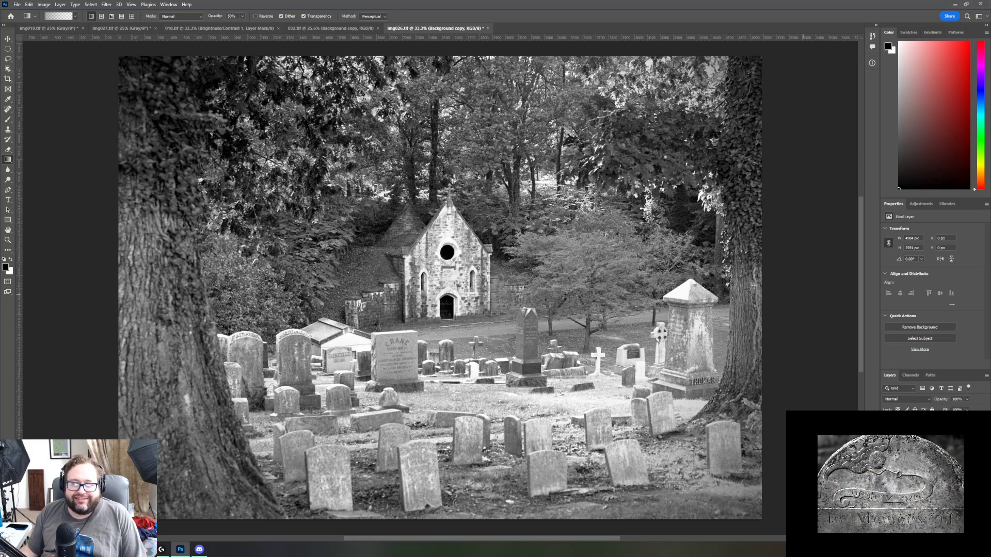
Step: Darken the top, left, right and bottom edges of the cemetery photo with short inward linear gradients
drag(445, 48, 445, 97)
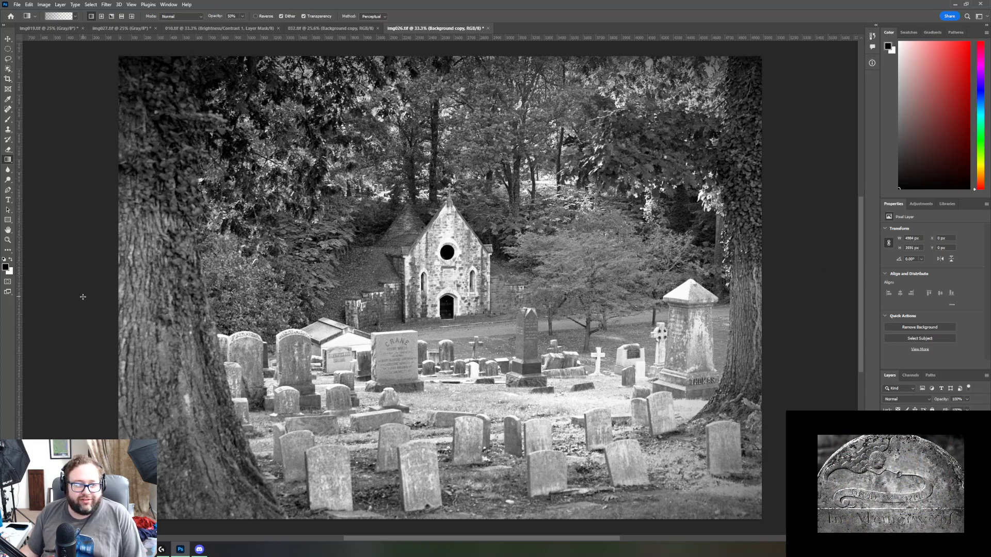
drag(91, 290, 194, 286)
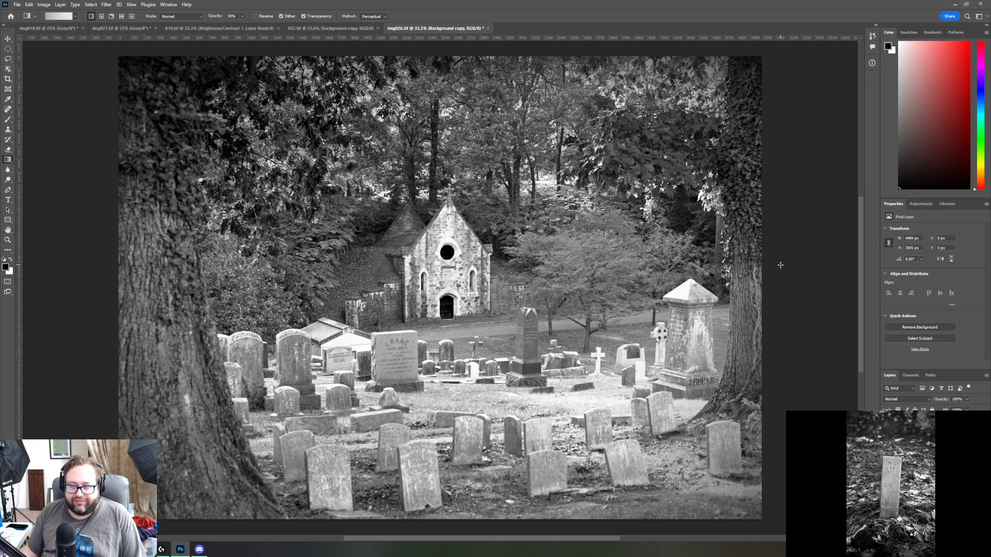
drag(779, 264, 677, 267)
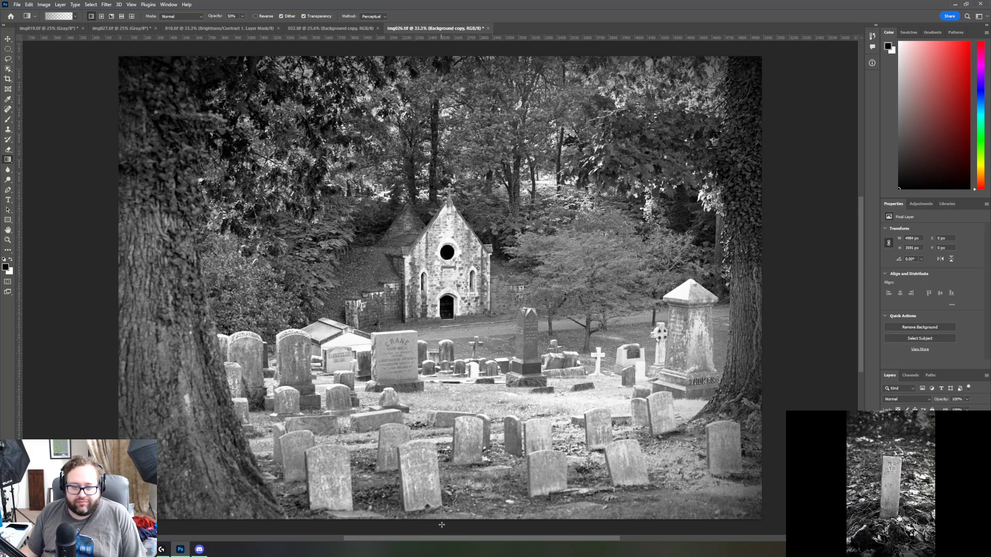
drag(444, 526, 444, 457)
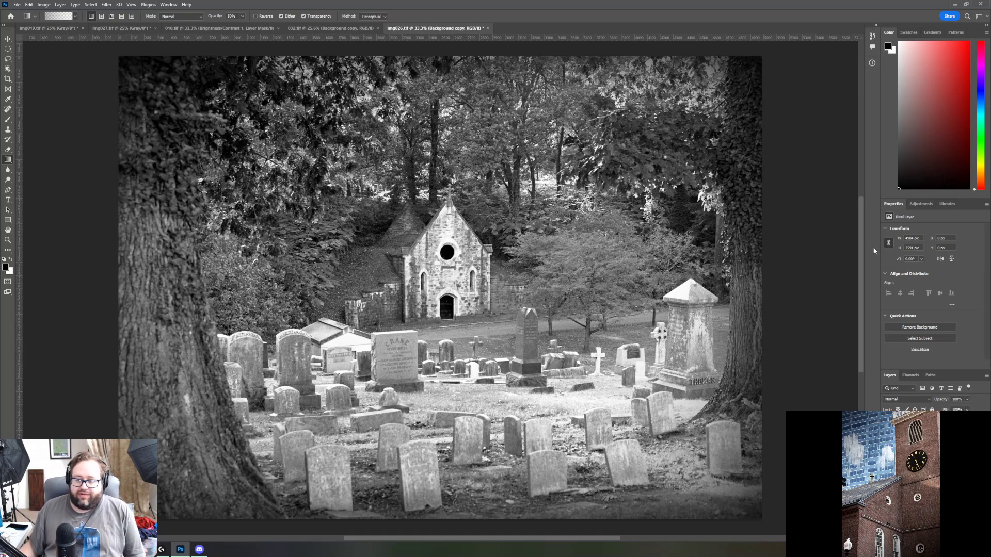
Step: Select the Burn tool and make Background copy the active layer in img026.tif
click(924, 429)
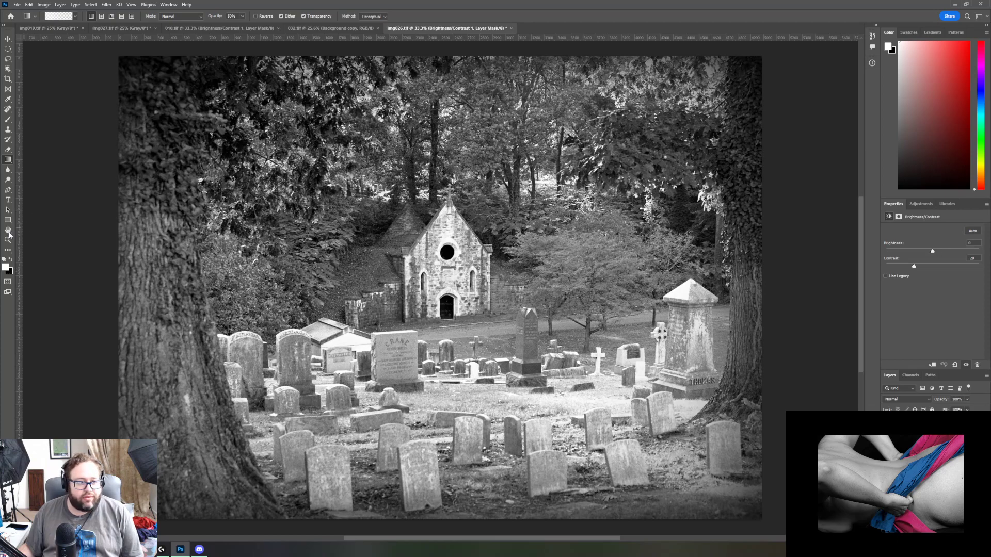
click(8, 170)
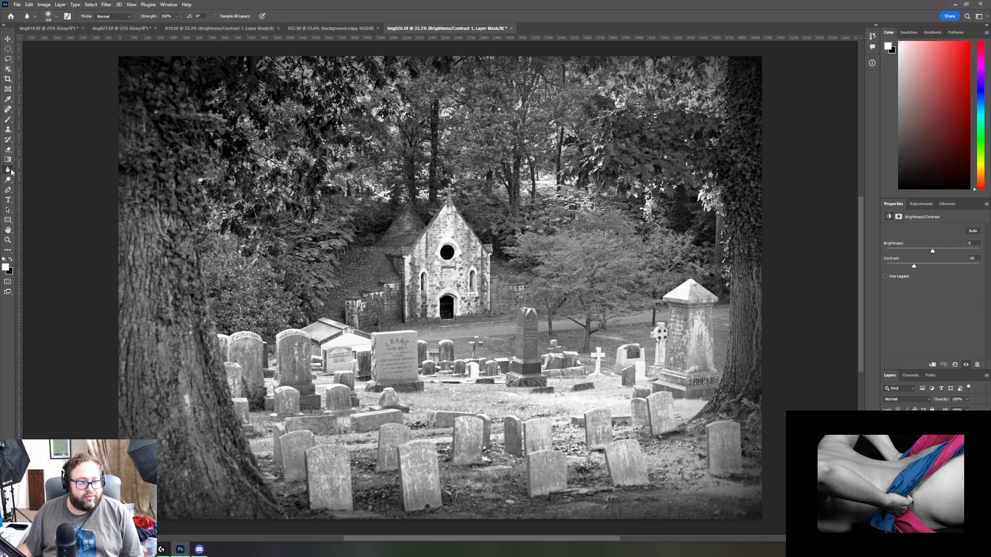
click(9, 179)
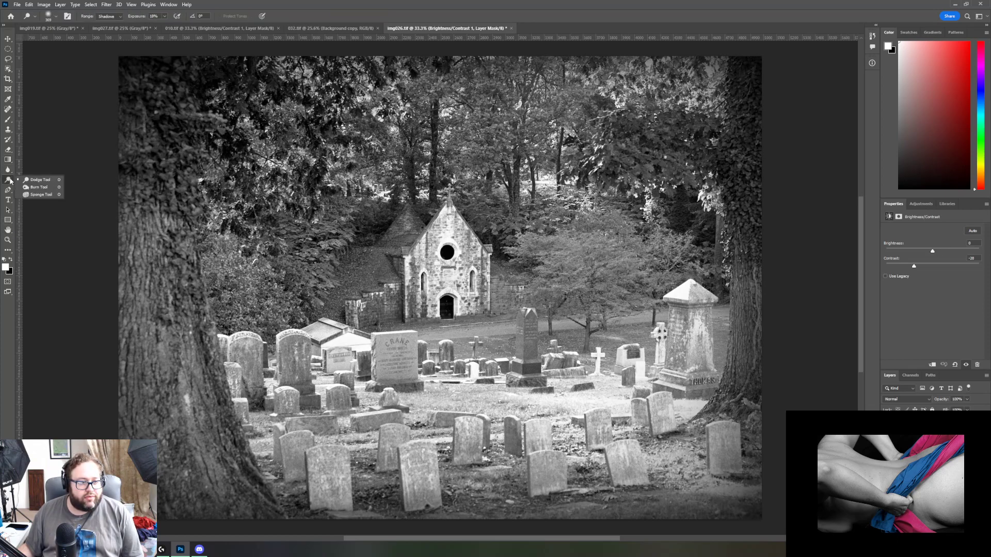
click(39, 187)
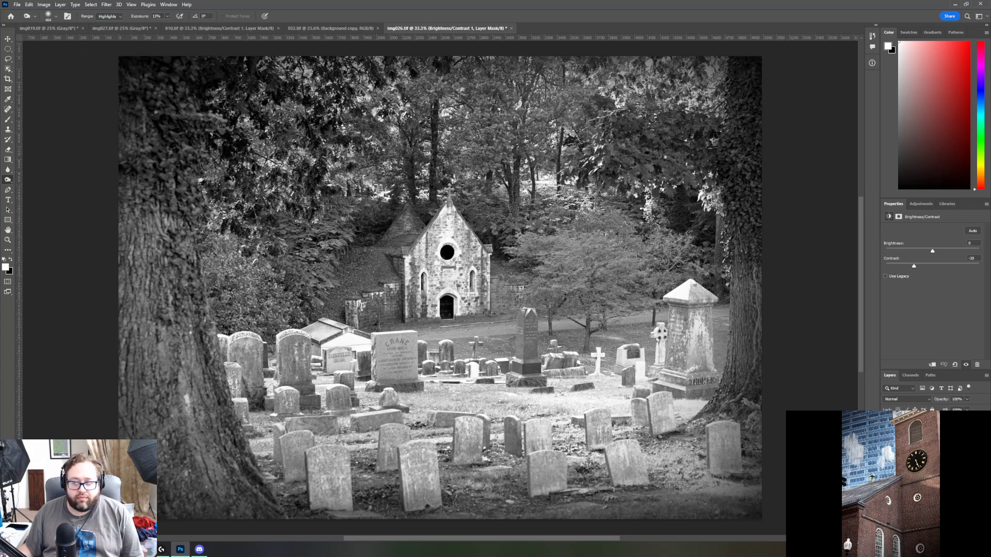
key(alt+bracketleft)
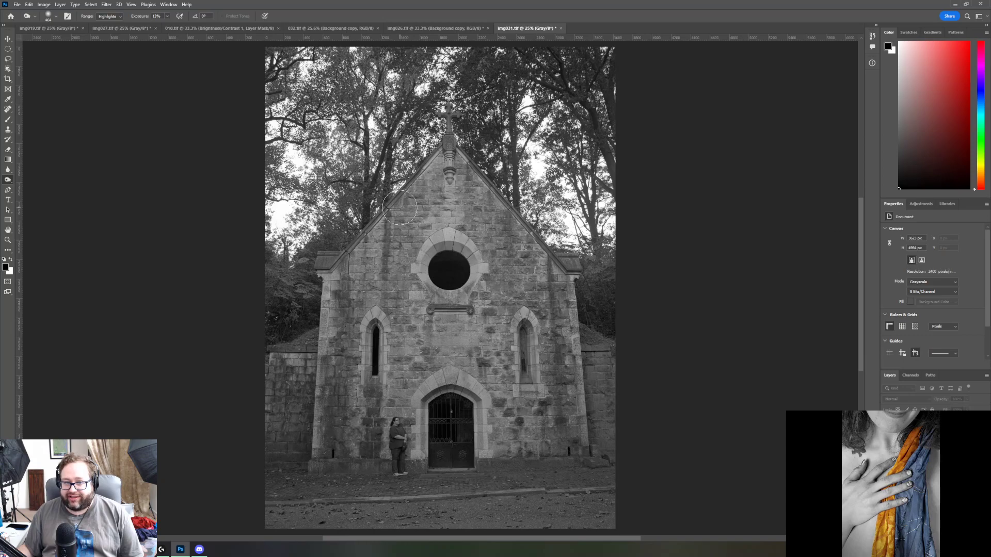
Step: Examine the person beside the chapel door in img031.tif up close, and compare that whole photo with img026.tif
click(8, 240)
click(395, 432)
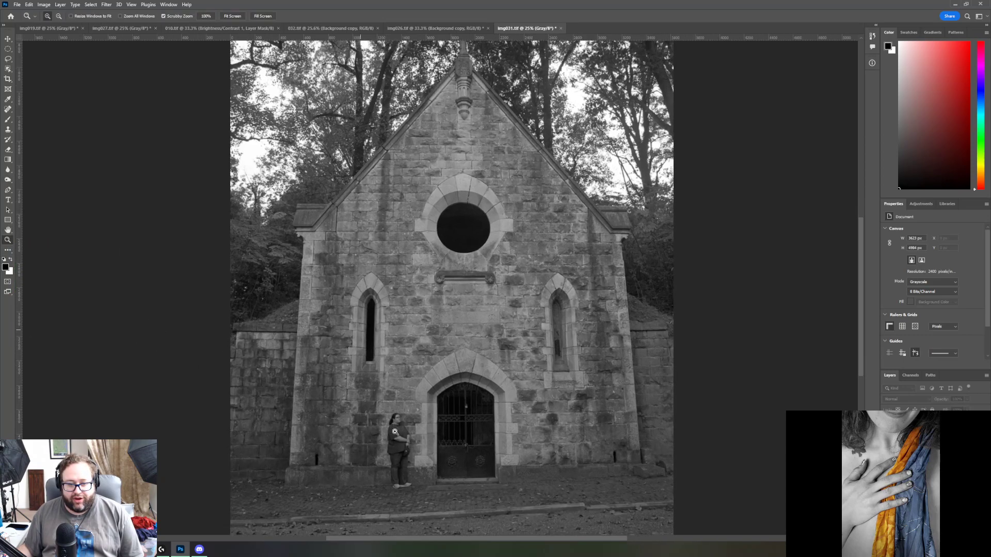
drag(395, 431, 413, 376)
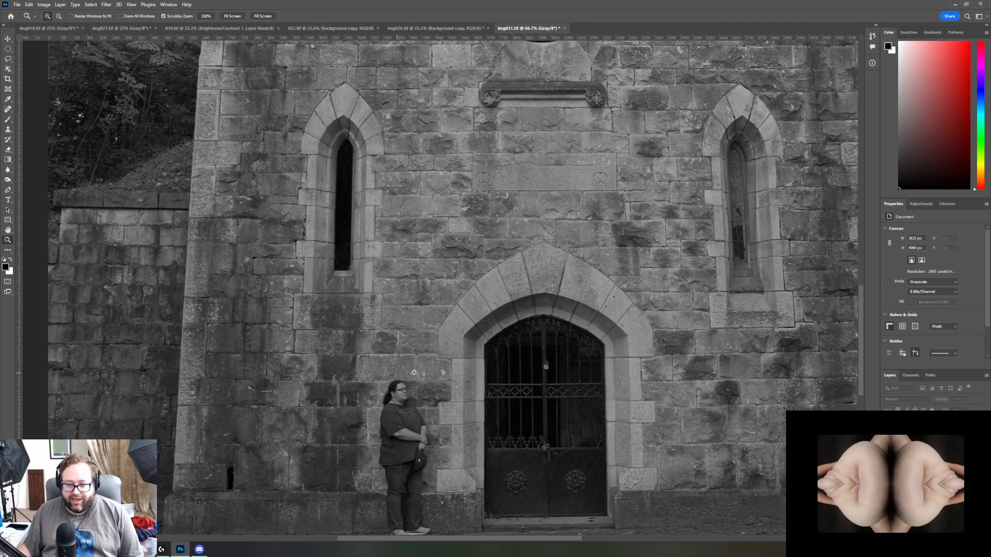
scroll(419, 398, down, 1)
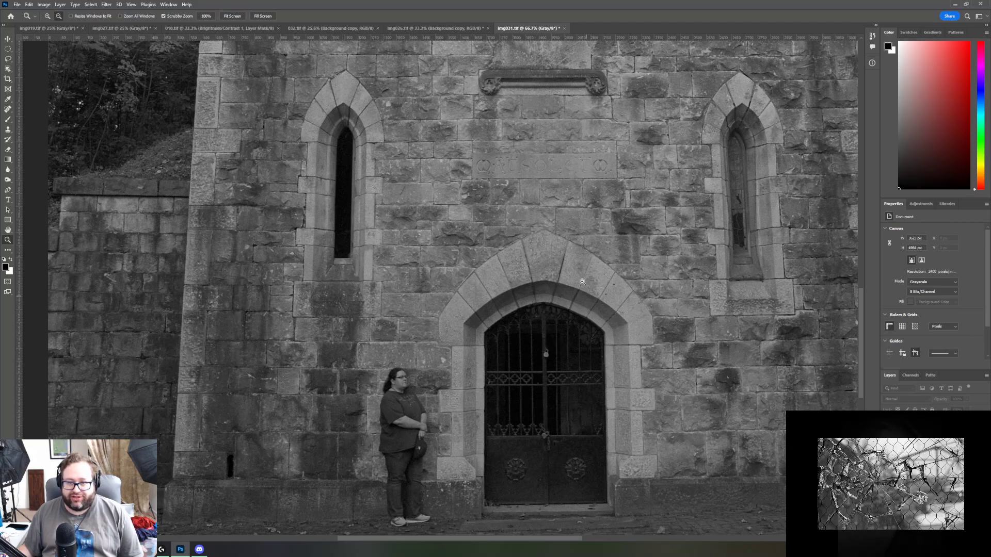
click(232, 16)
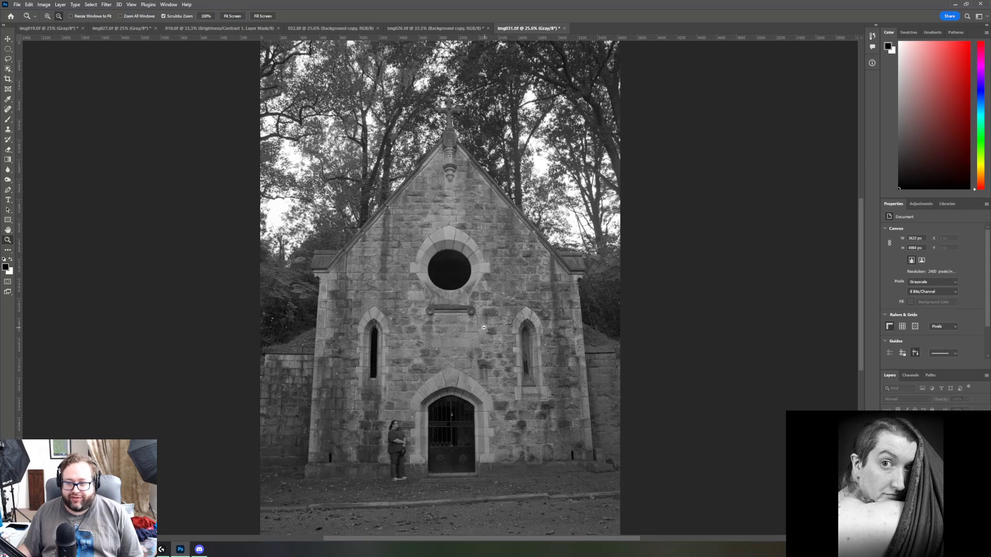
click(413, 29)
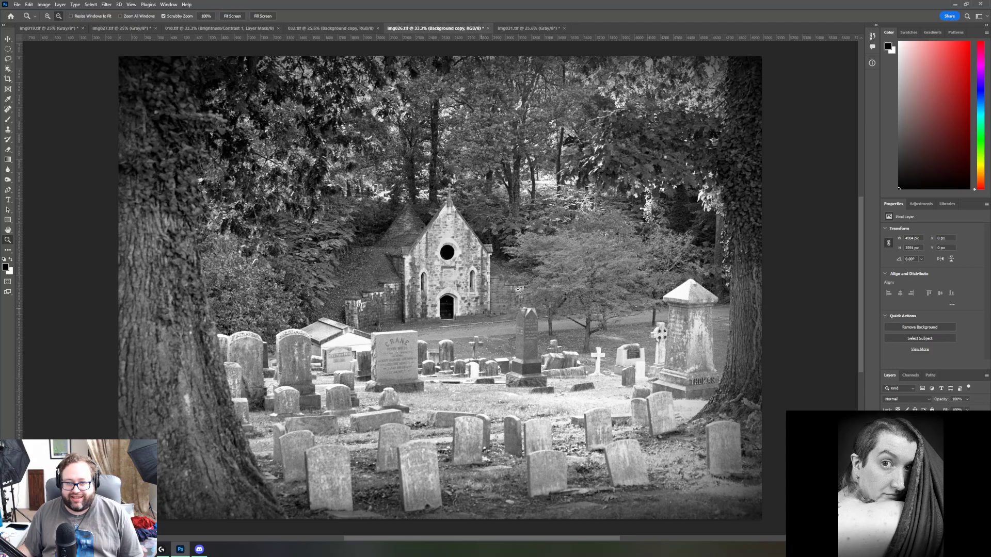
click(529, 30)
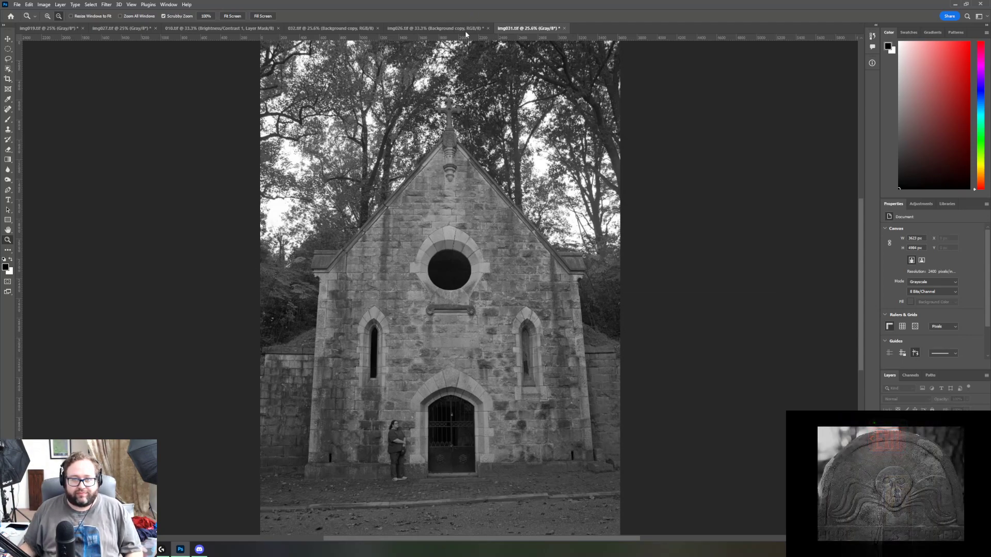
Step: Return to the cemetery photo img026.tif and activate the Burn tool
click(436, 28)
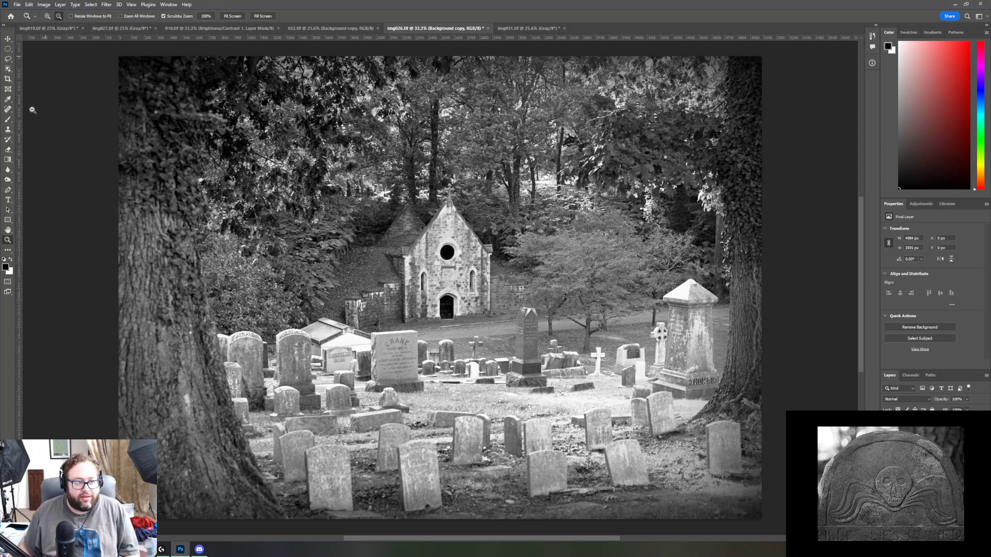
click(11, 180)
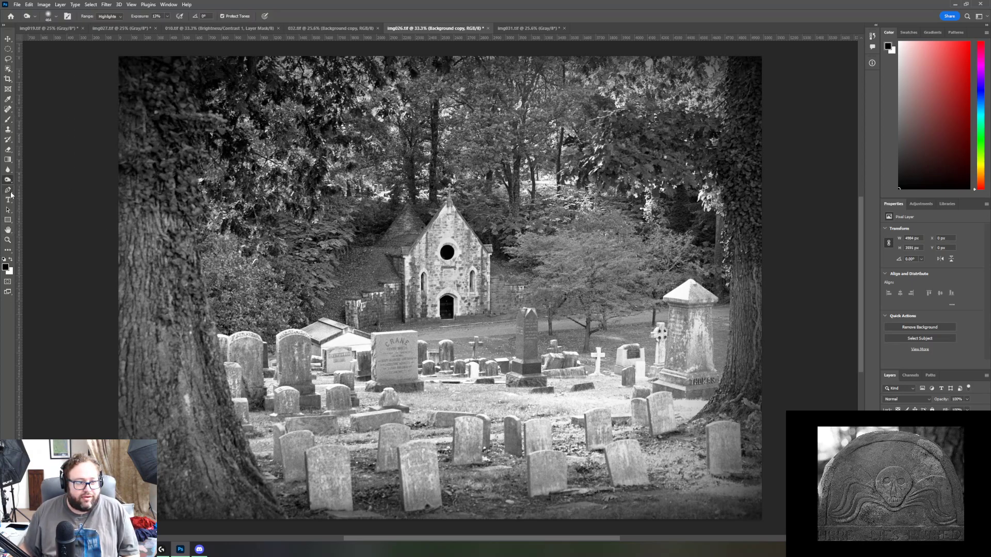
right_click(11, 184)
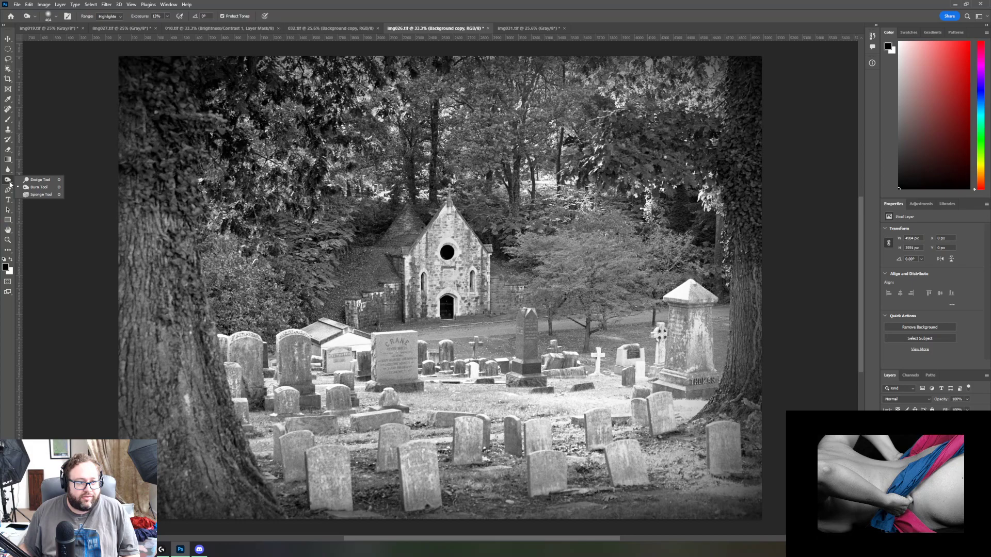
click(37, 187)
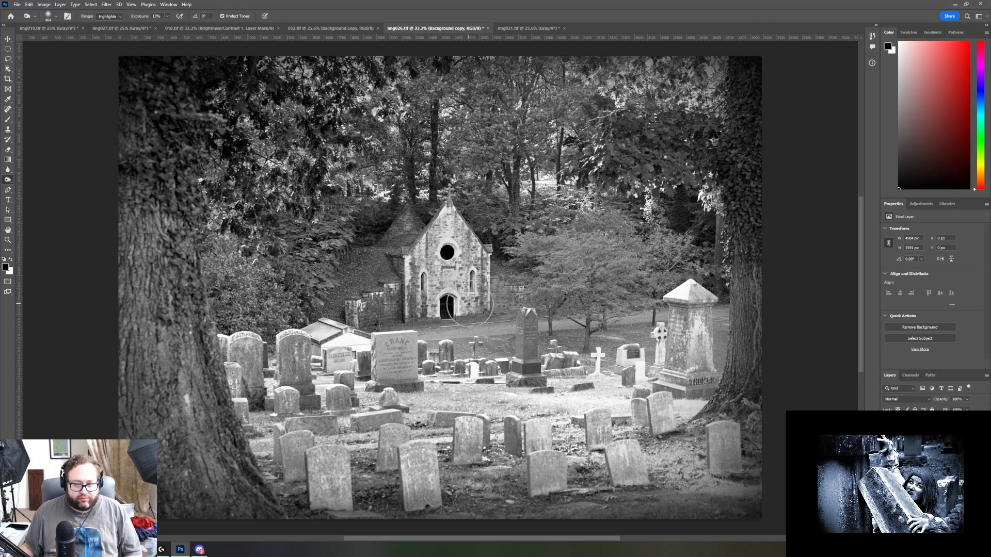
Step: Examine the chapel's facade and doorway up close in img026.tif, finishing with a view of the whole photo
click(8, 240)
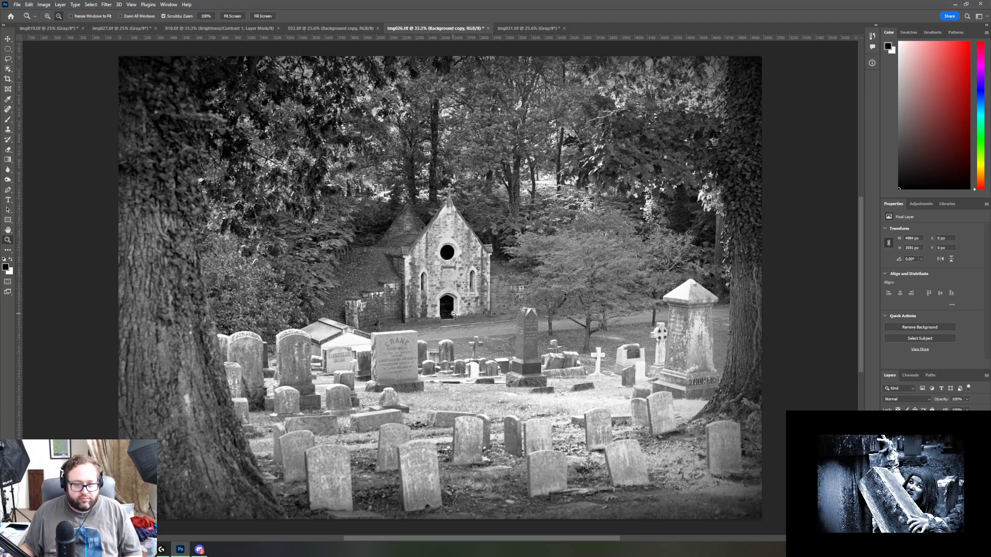
click(47, 16)
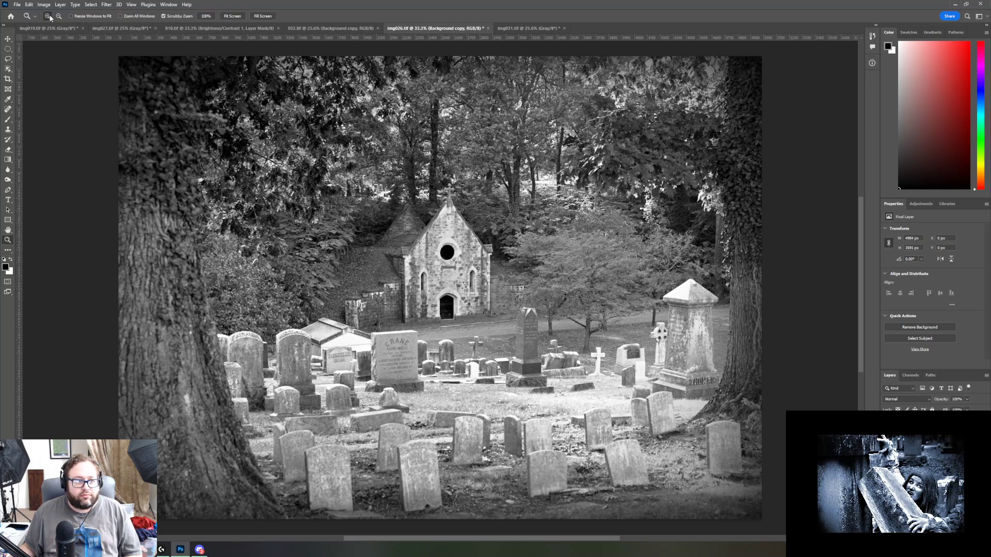
click(451, 300)
drag(451, 300, 451, 283)
scroll(447, 289, up, 1)
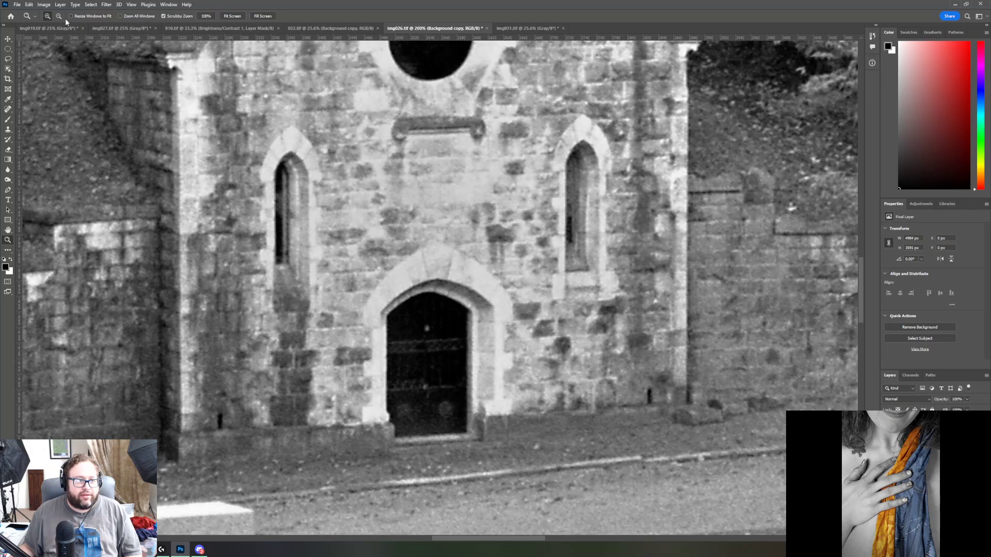
click(442, 287)
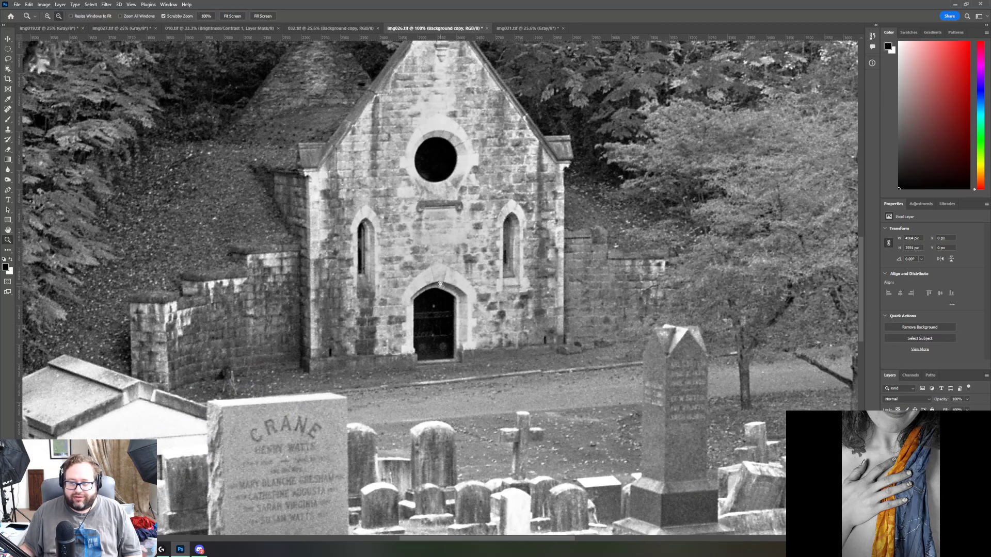
click(441, 287)
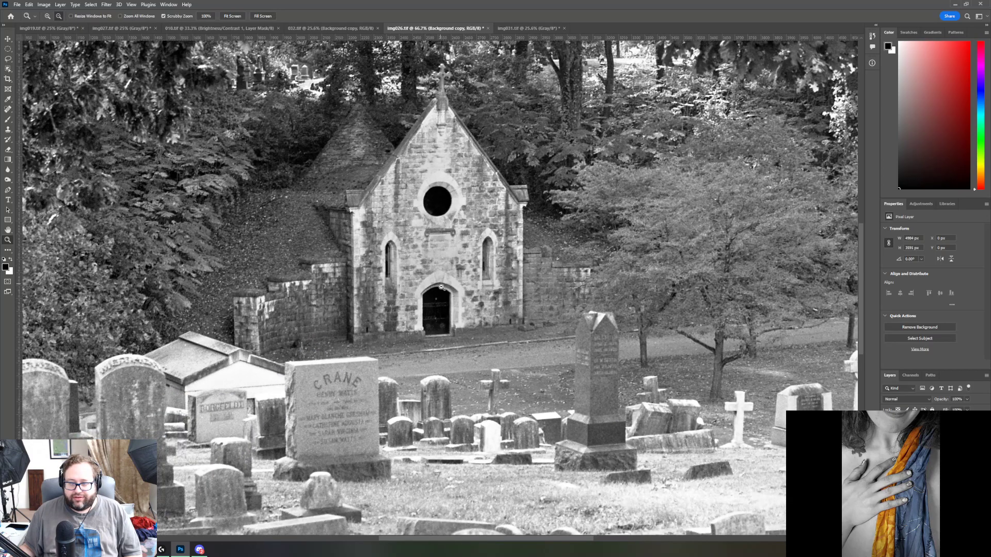
click(464, 360)
click(463, 360)
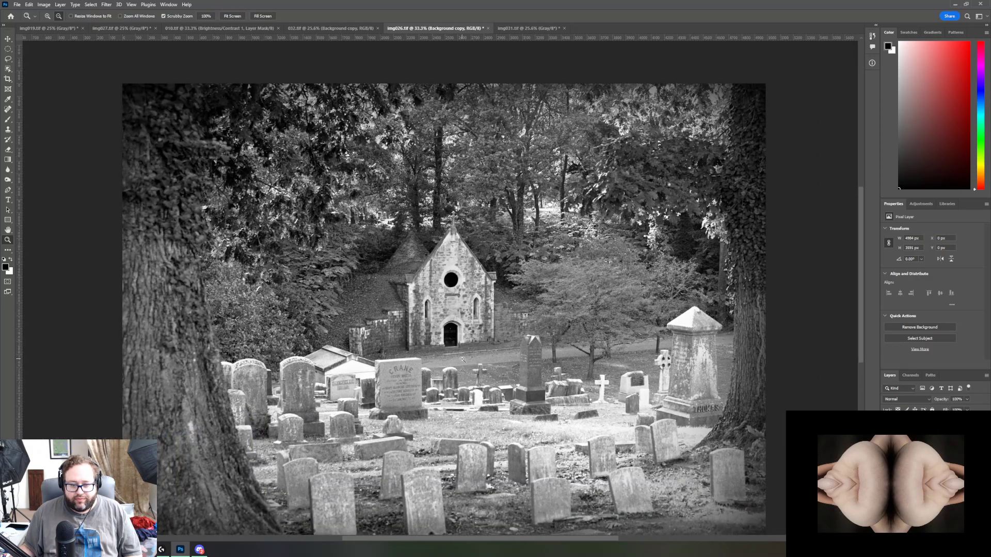
click(462, 360)
scroll(516, 366, down, 2)
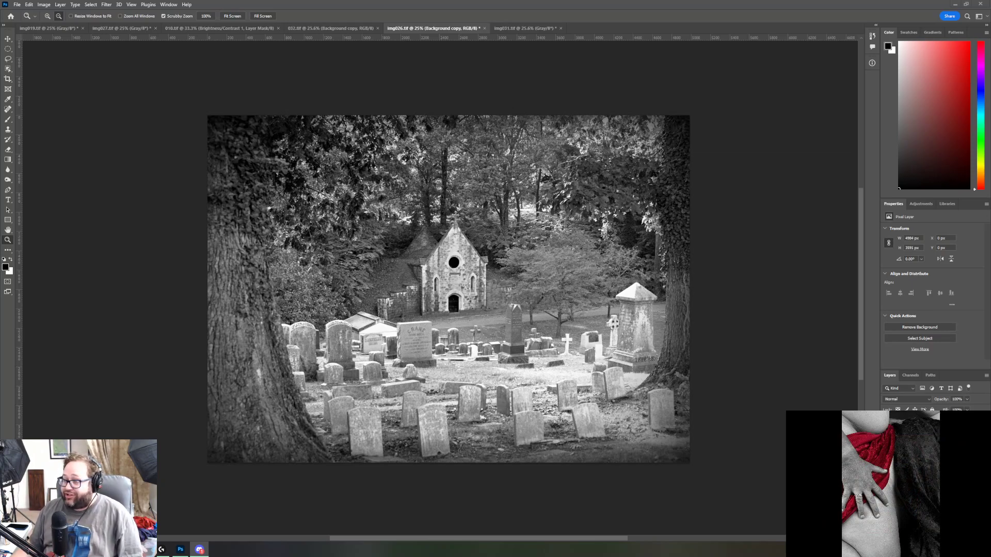
Step: Look over the chapel photo img031.tif once more and close the browser window showing the ruined arched window picture
click(531, 28)
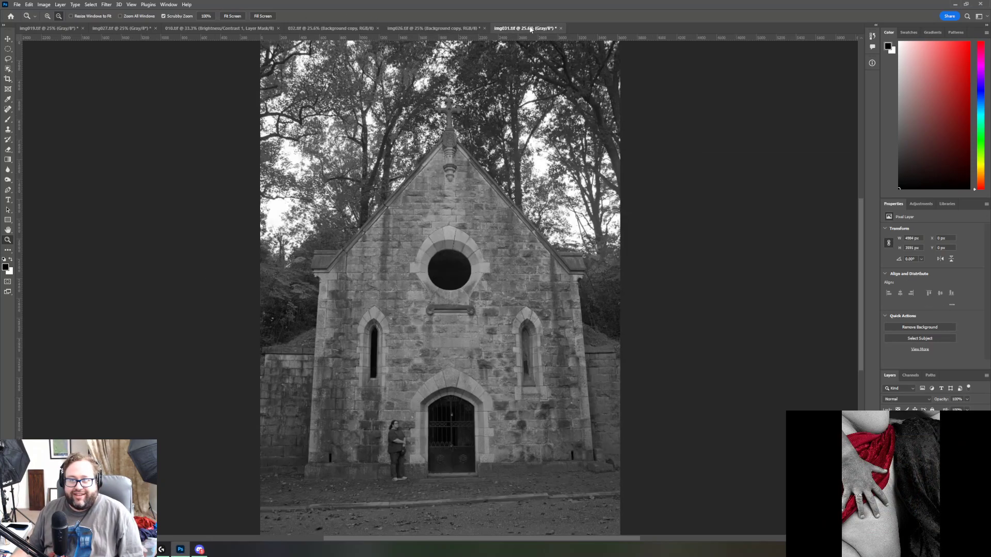
alt+click(465, 407)
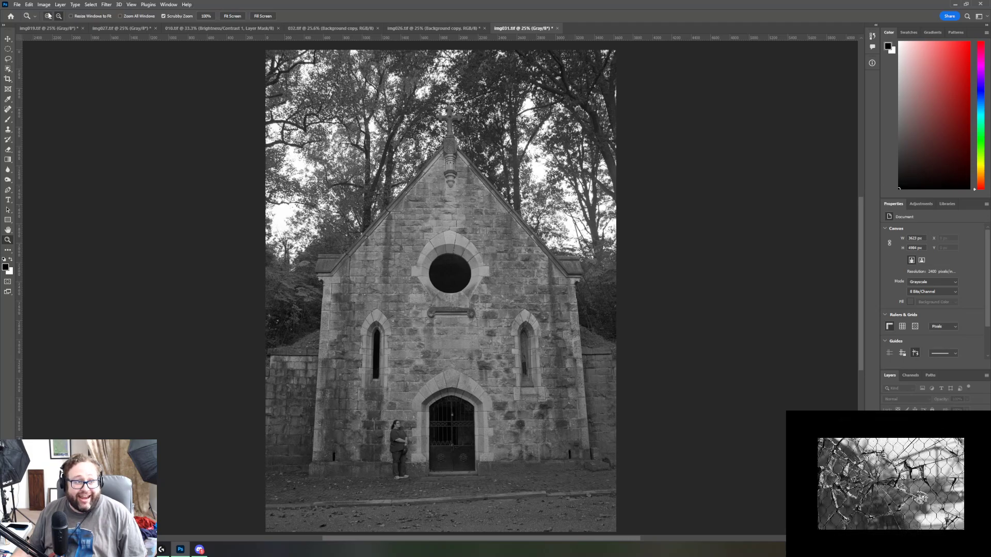
click(461, 426)
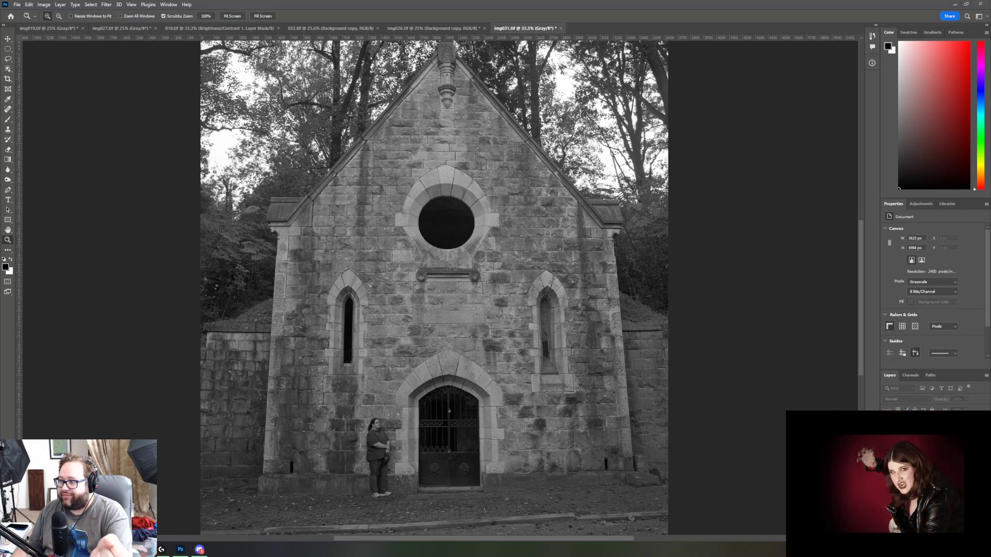
drag(694, 54, 569, 4)
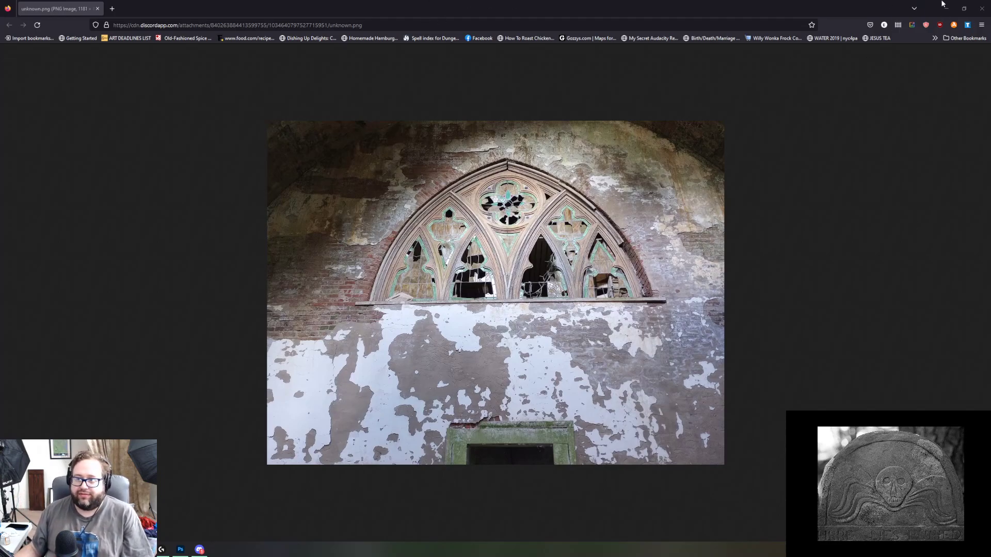
click(980, 6)
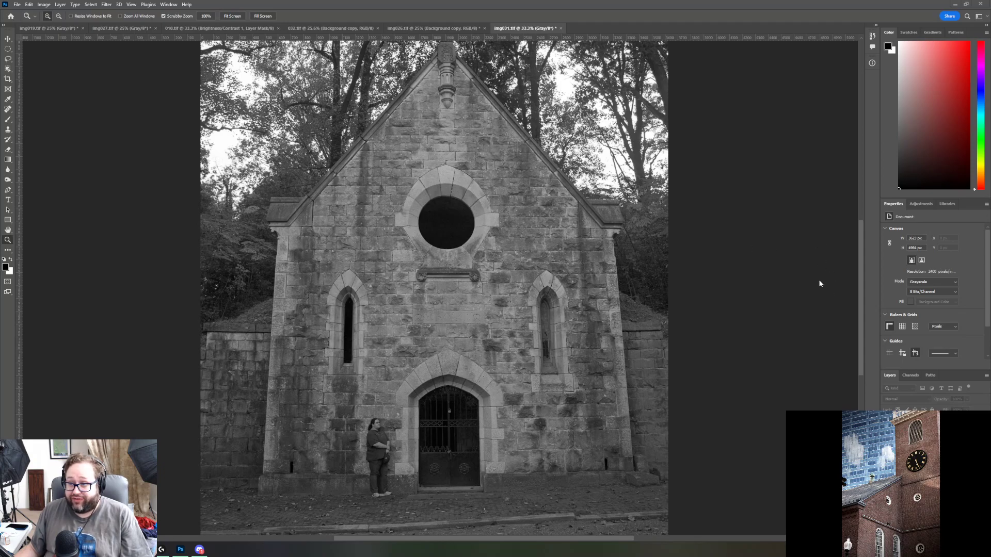
Step: Burn the bright grass strip between the gravestones in img026.tif, using a soft brush of about 190 px on Background copy
click(418, 28)
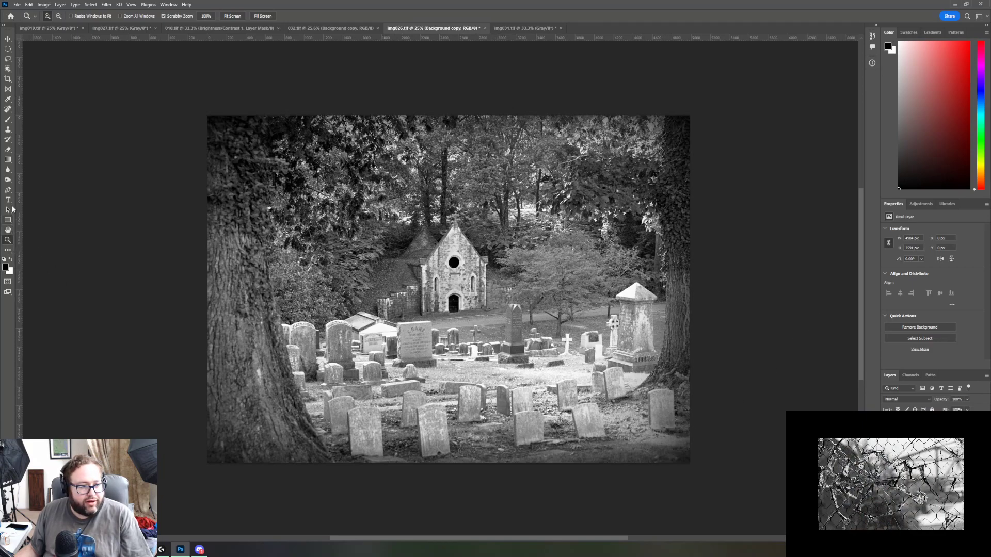
click(8, 179)
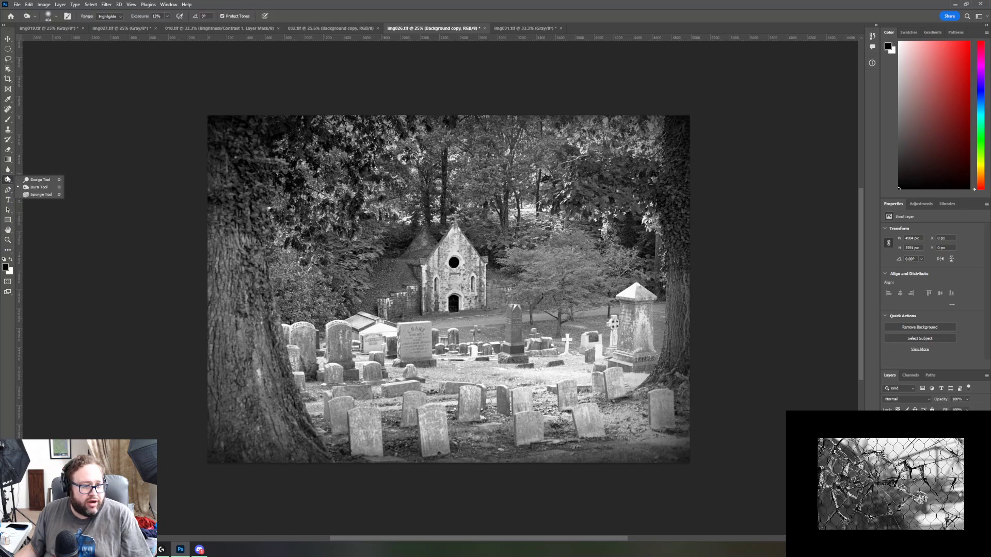
click(25, 188)
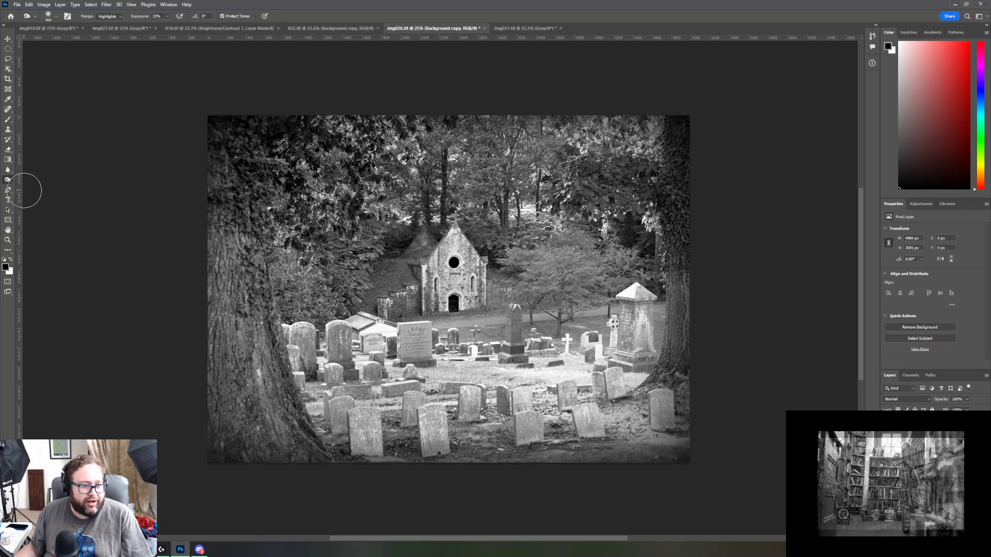
click(56, 16)
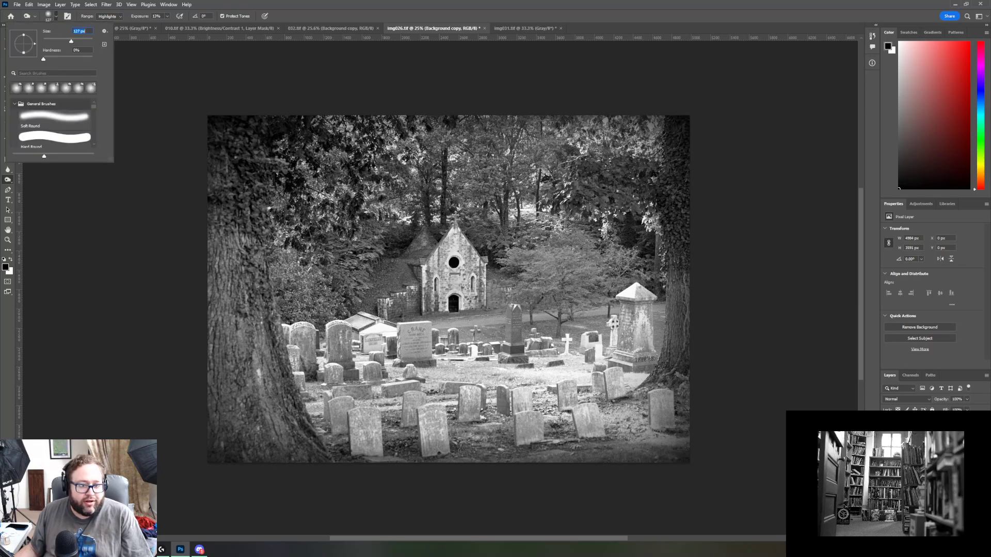
text(190)
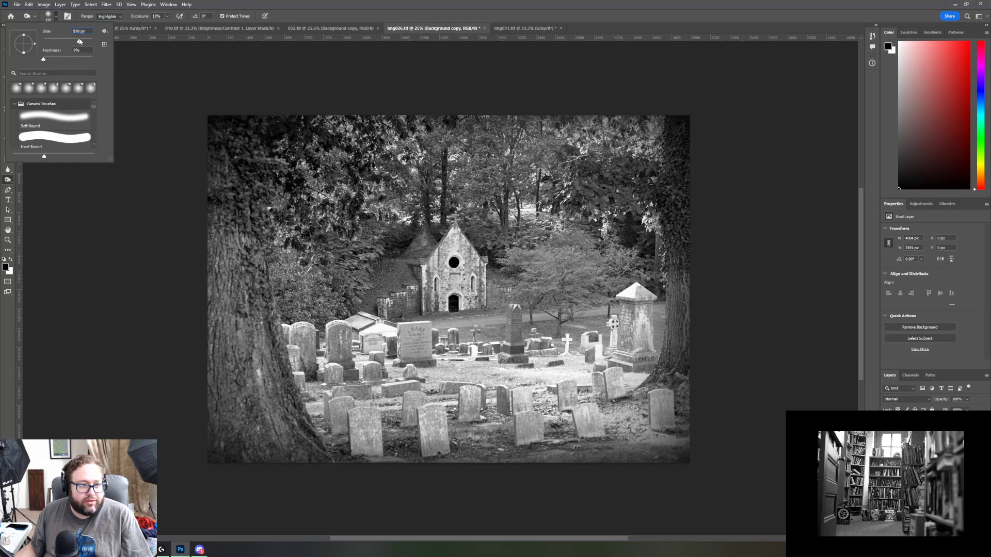
key(Return)
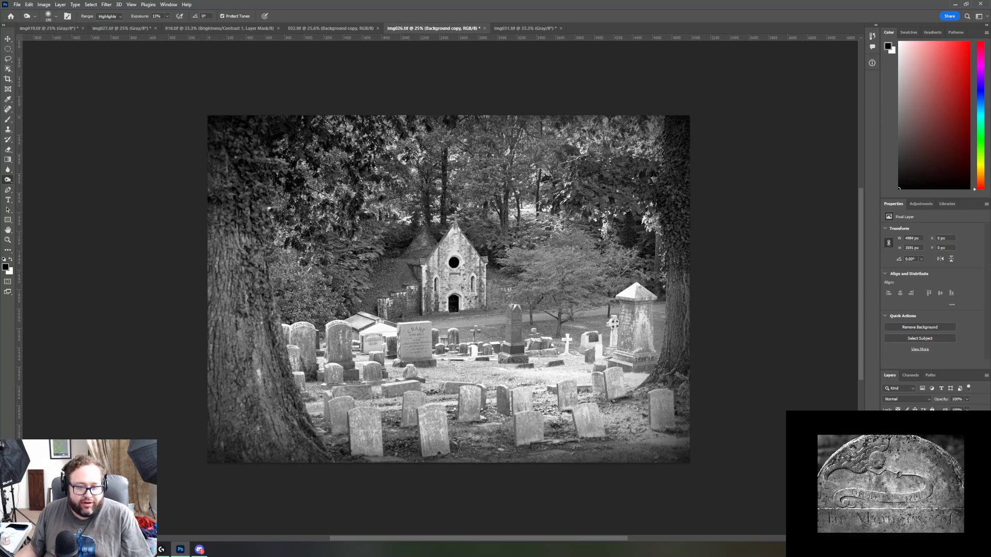
drag(441, 370, 560, 370)
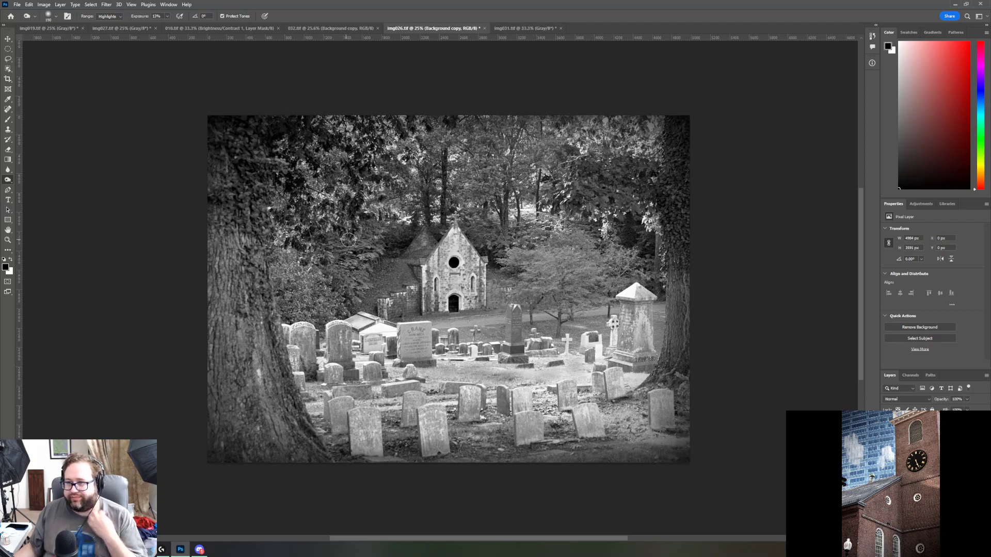
click(8, 240)
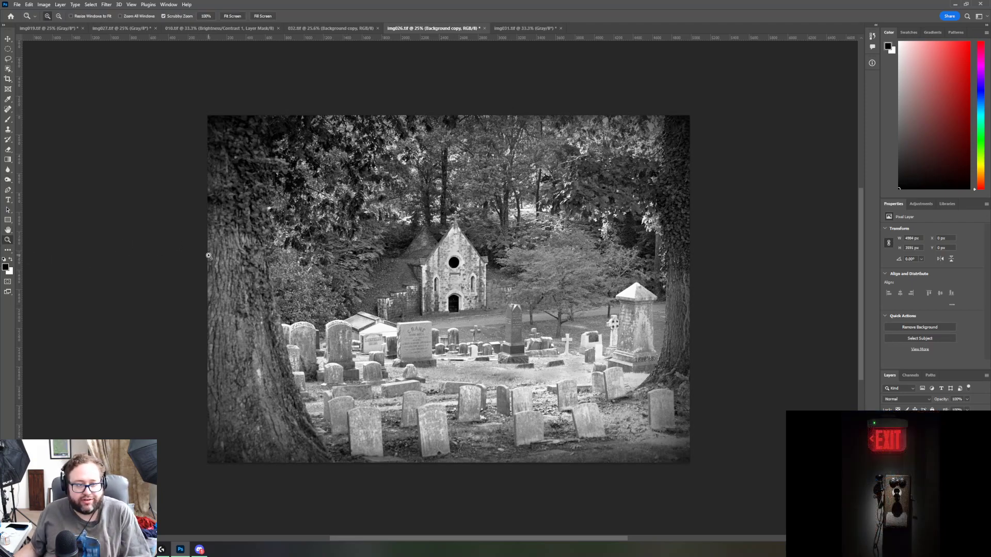
Step: Save the cemetery chapel photo as 026.tif in TIFF format with Macintosh byte order
click(15, 6)
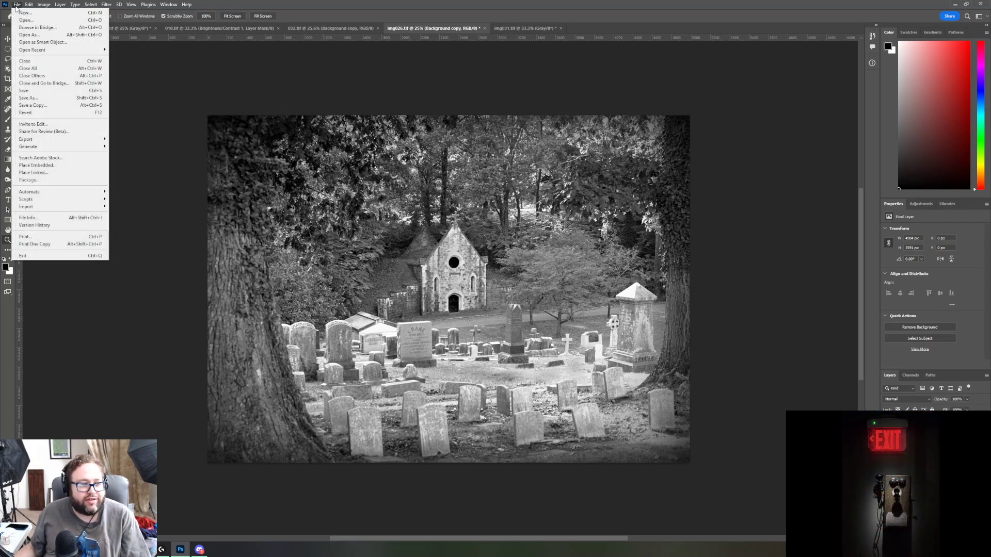
click(32, 98)
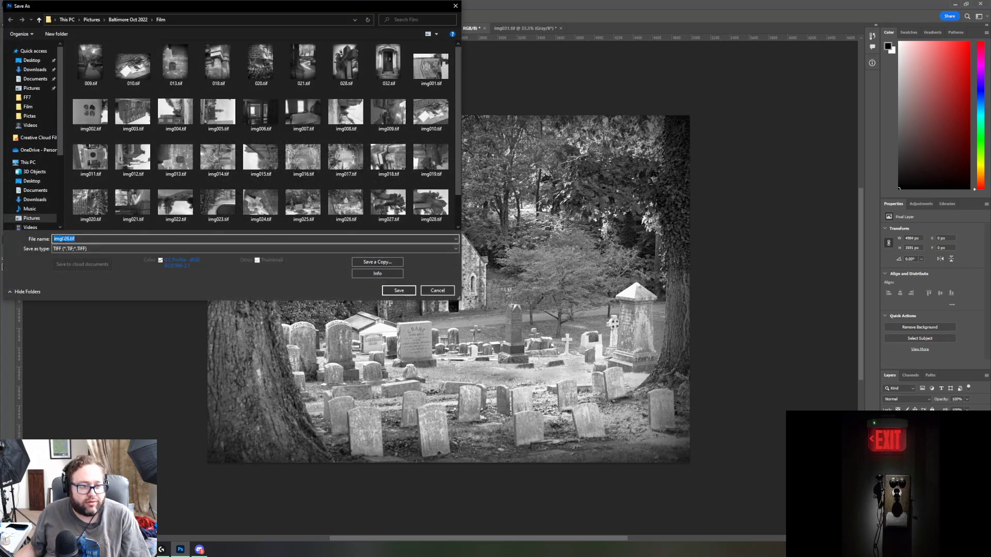
click(60, 238)
key(BackSpace)
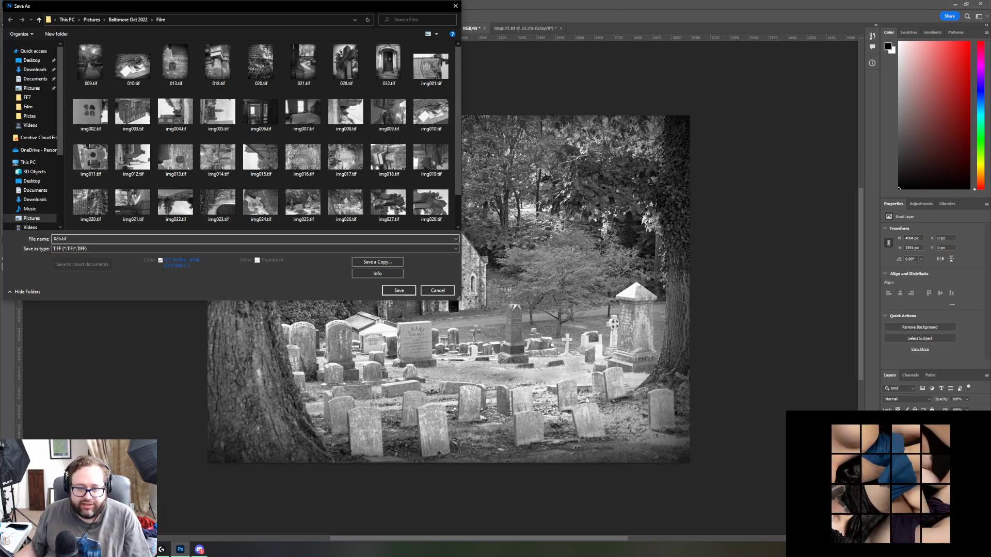
click(406, 291)
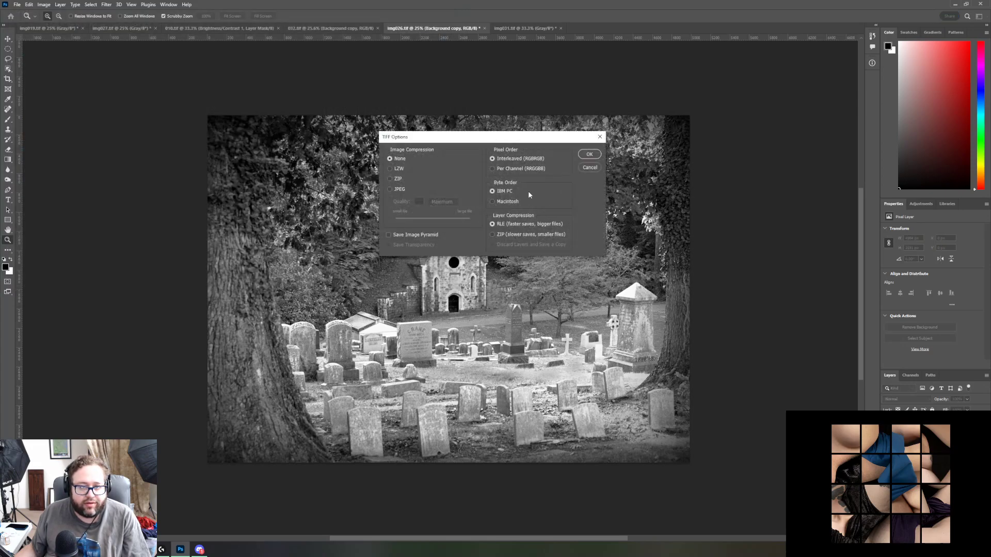
click(511, 202)
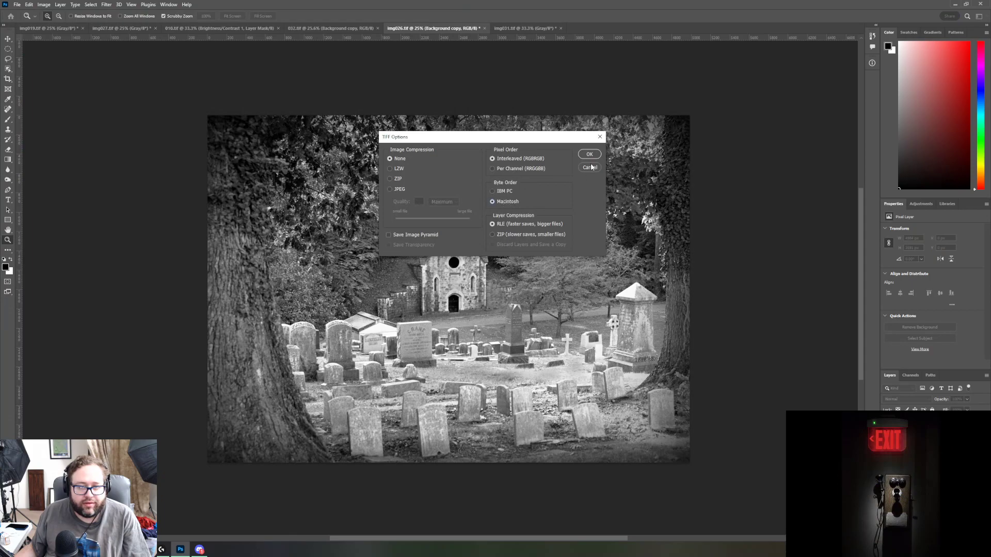
click(590, 155)
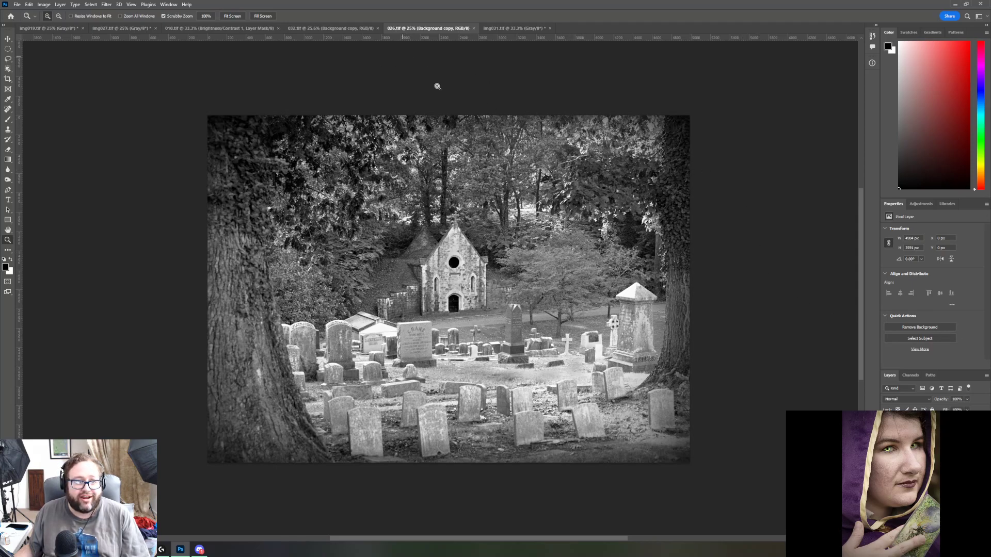
Step: Close the photos 026.tif, img031.tif, 032.tif, 010.tif and img027.tif, leaving img019.tif open
click(473, 28)
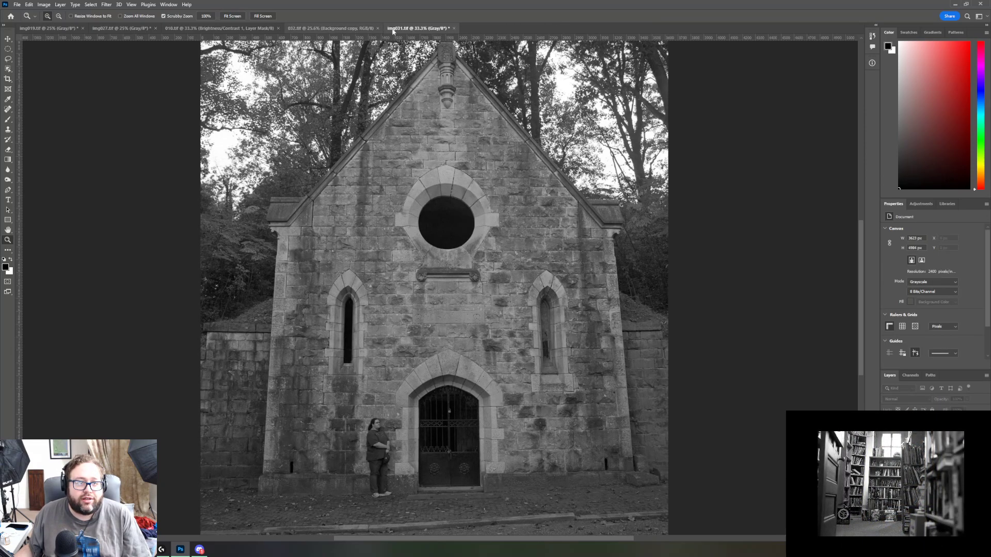
click(453, 28)
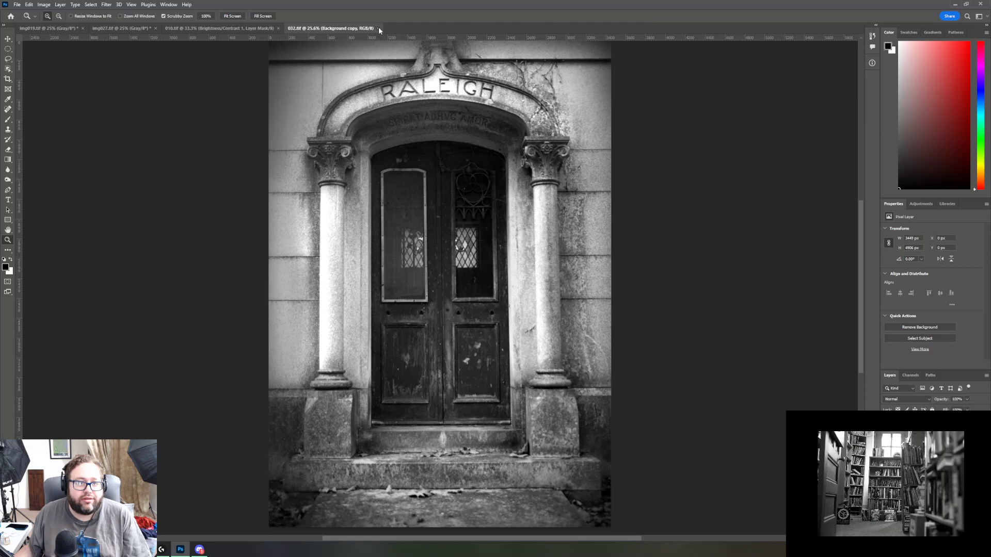
click(377, 29)
click(277, 28)
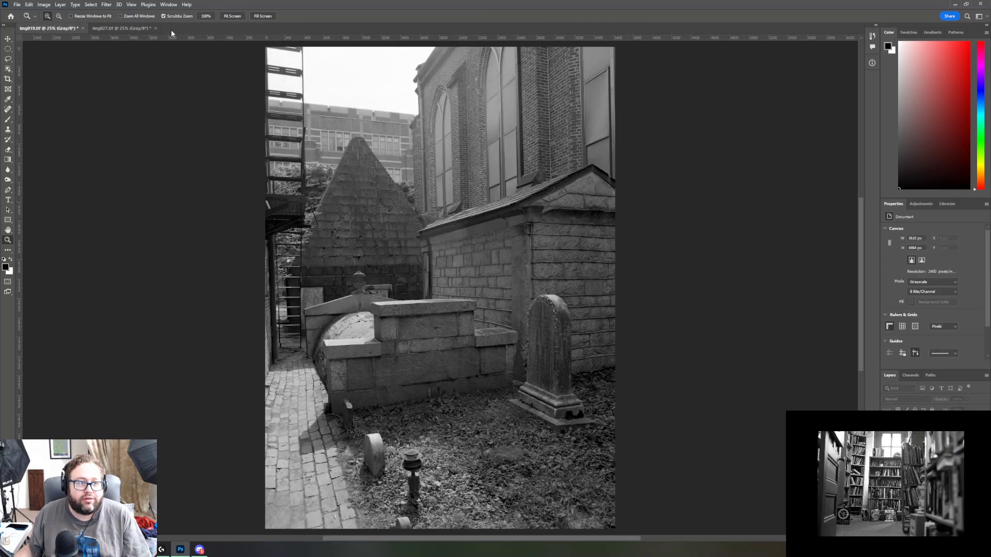
click(151, 28)
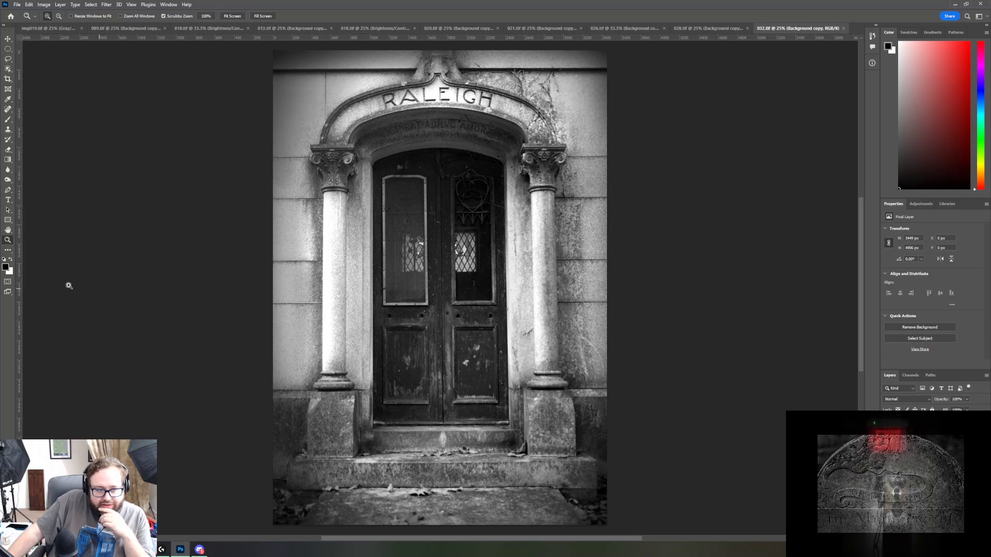
Step: Dodge the shadows of the lower panel on the left door in 032.tif and save the photo
click(8, 179)
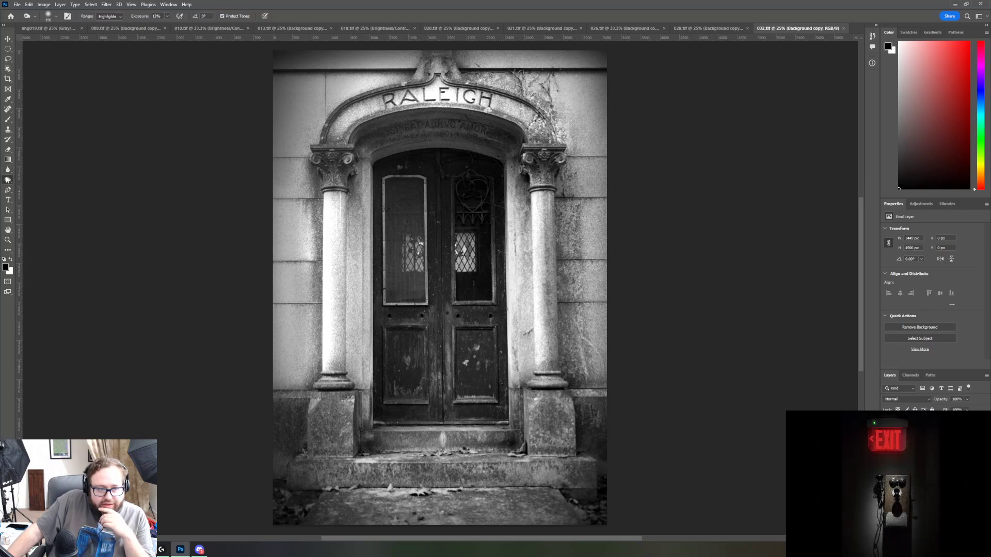
right_click(8, 180)
click(24, 179)
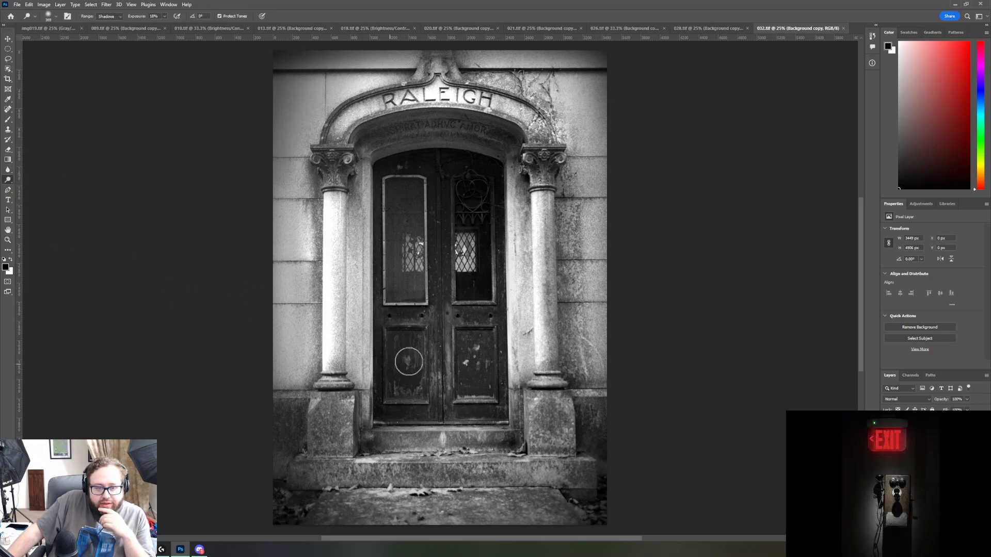
mouse_move(409, 360)
mouse_down()
mouse_move(435, 333)
mouse_move(435, 401)
mouse_move(430, 330)
mouse_move(435, 404)
mouse_move(444, 345)
mouse_move(449, 407)
mouse_move(436, 323)
mouse_move(443, 338)
mouse_move(437, 374)
mouse_move(438, 332)
mouse_move(428, 396)
mouse_move(451, 405)
mouse_move(432, 370)
mouse_move(422, 393)
mouse_move(394, 396)
mouse_move(415, 397)
mouse_move(422, 326)
mouse_move(469, 320)
mouse_move(424, 363)
mouse_move(429, 409)
mouse_move(442, 403)
mouse_move(419, 421)
mouse_move(439, 414)
mouse_move(407, 411)
mouse_up()
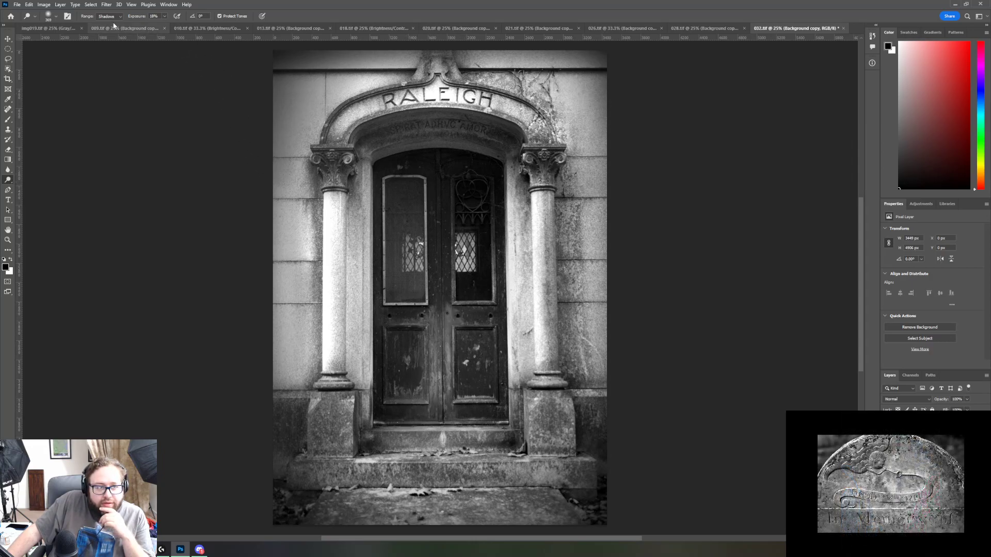
click(17, 4)
click(41, 90)
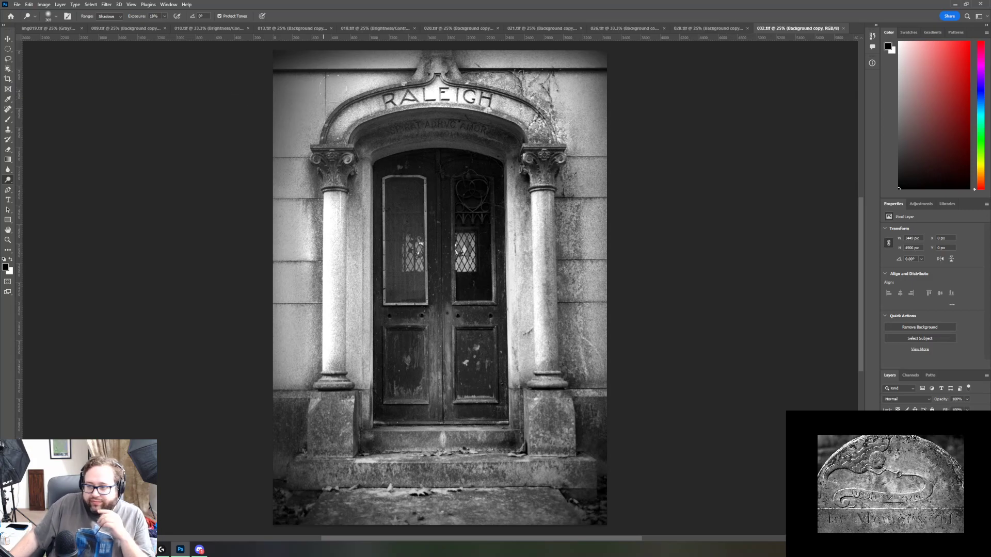
Step: Review and close the finished photos 032, 028, 026, 021, 020, 018 and 013 one after another
click(842, 28)
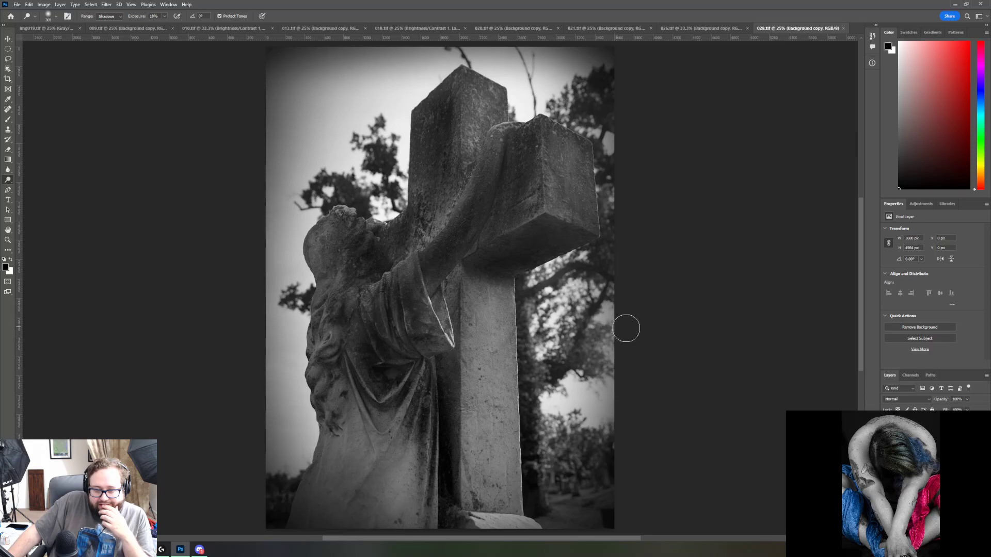
click(844, 28)
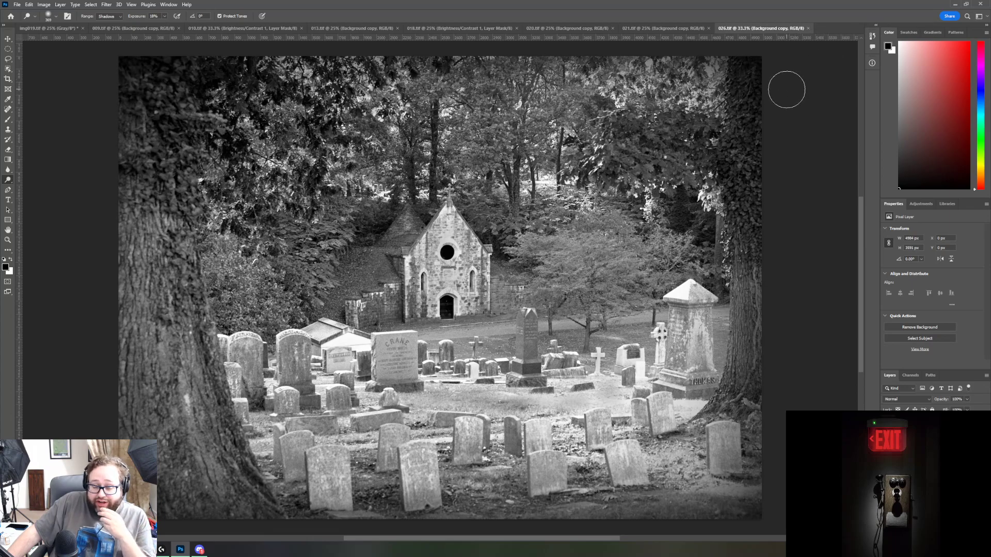
click(808, 28)
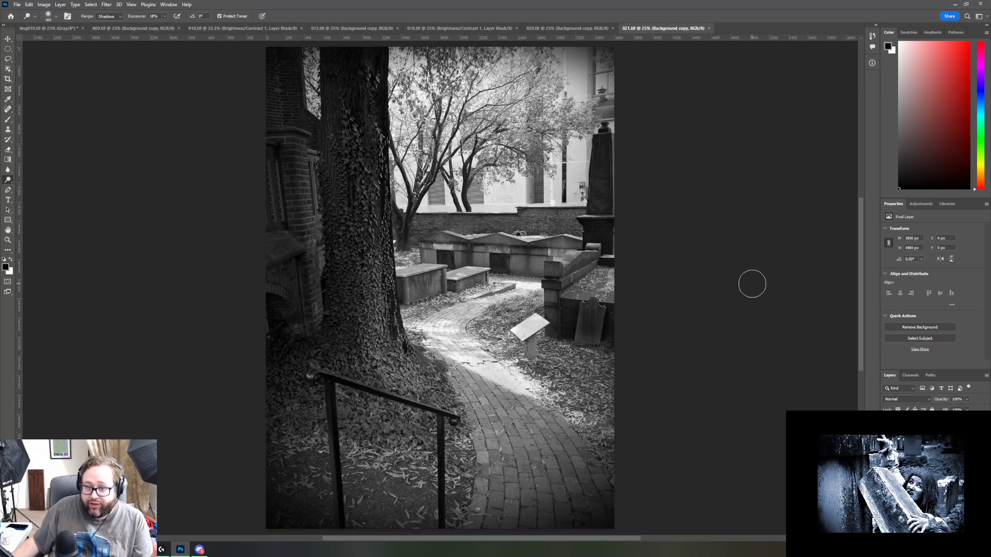
click(709, 28)
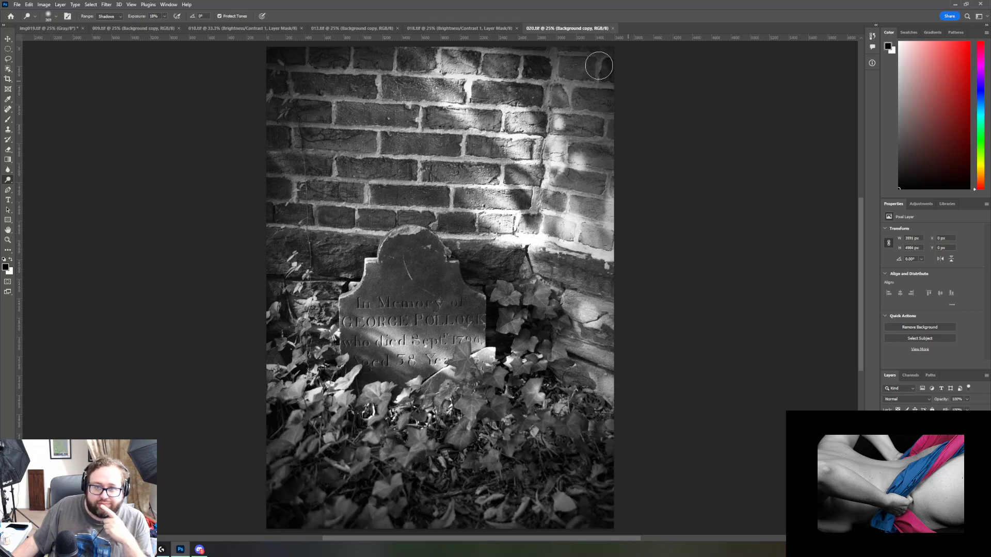
click(613, 28)
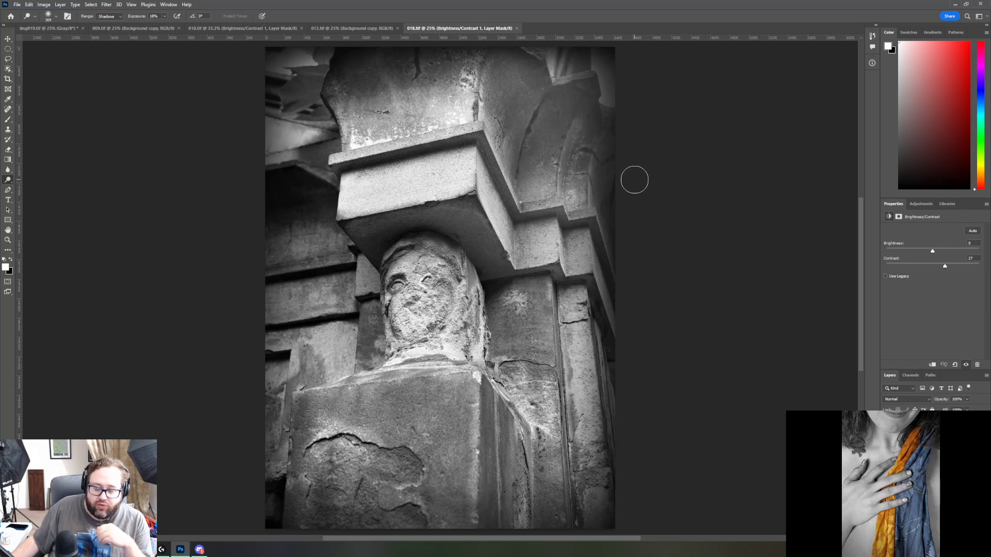
click(517, 28)
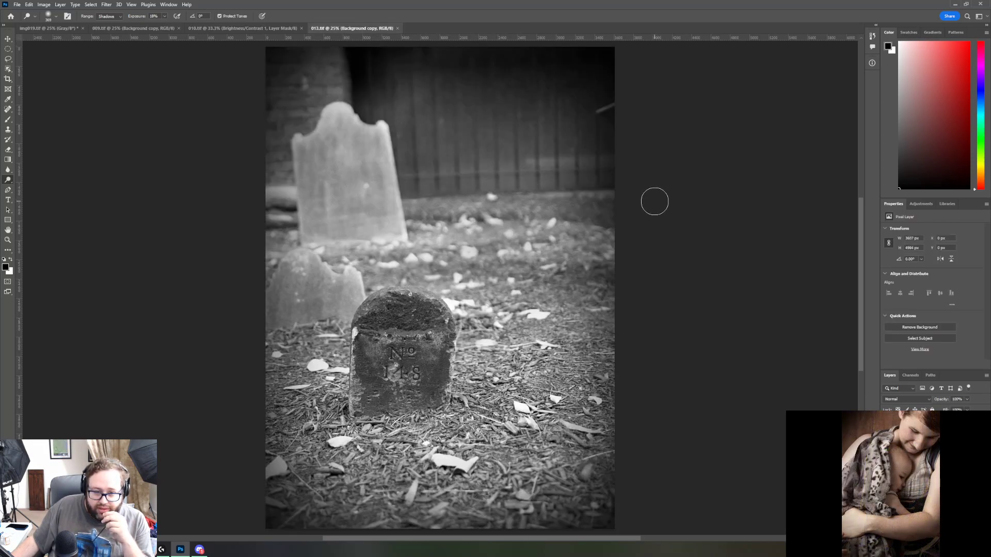
click(396, 28)
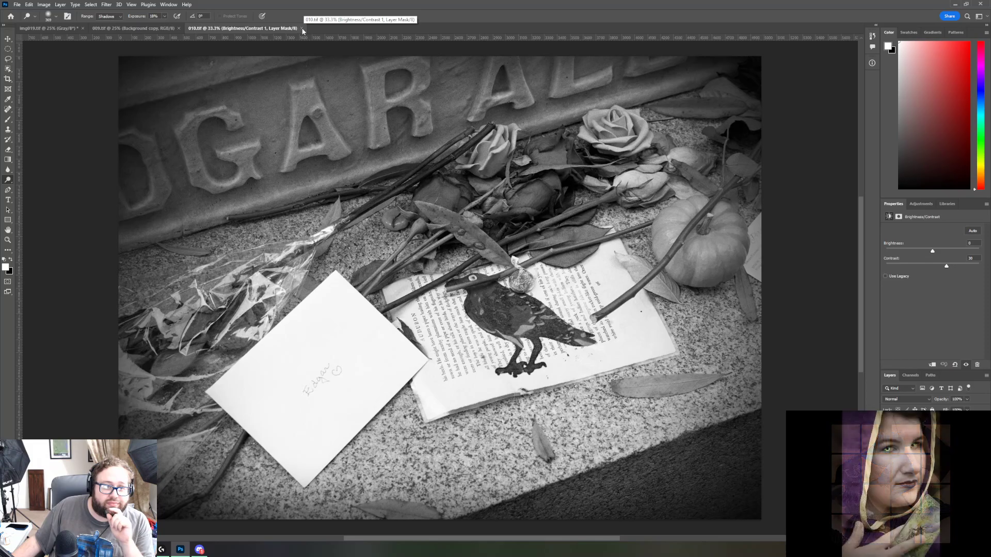
Step: Set the Brightness/Contrast 1 layer's brightness to 24 in 009.tif, save the photo, and return to 010.tif
click(117, 29)
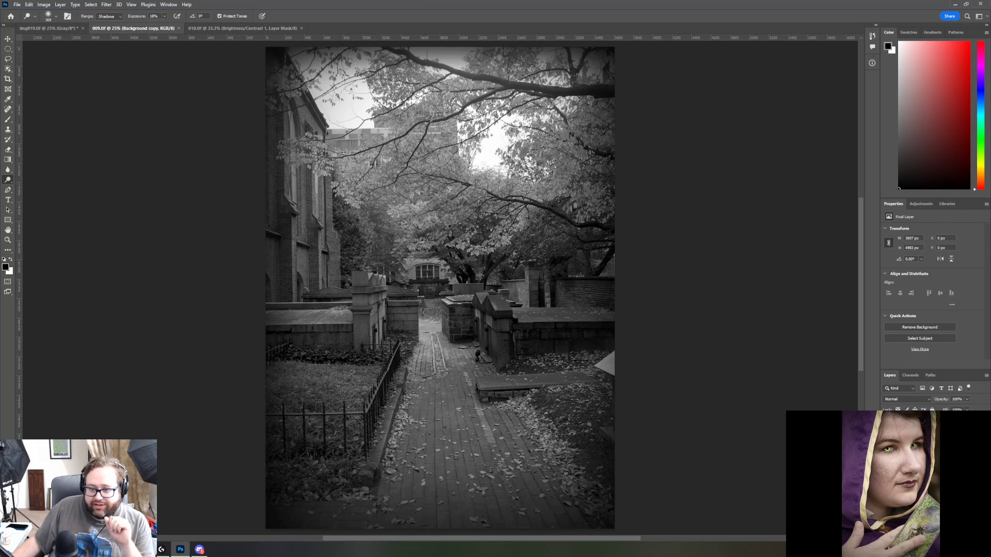
click(933, 422)
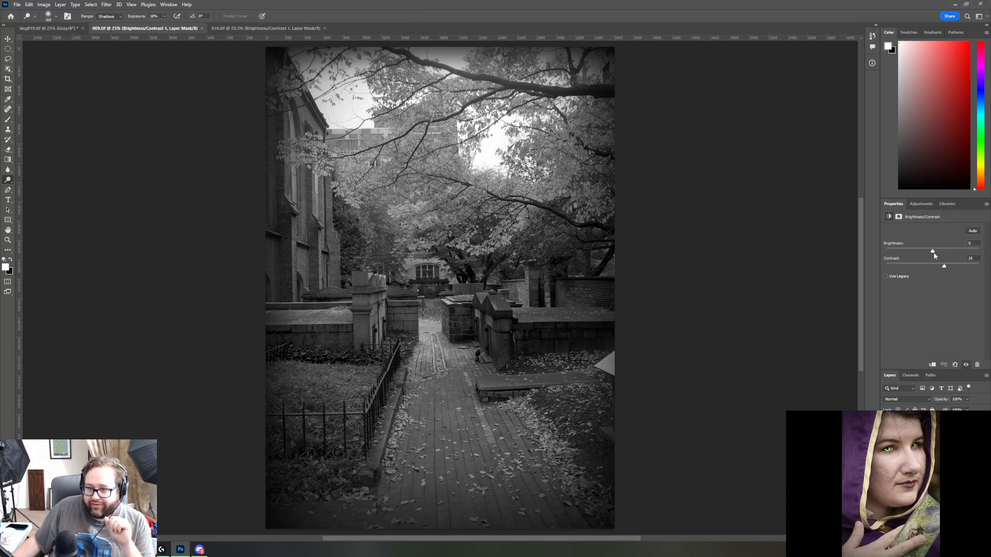
drag(933, 252, 940, 252)
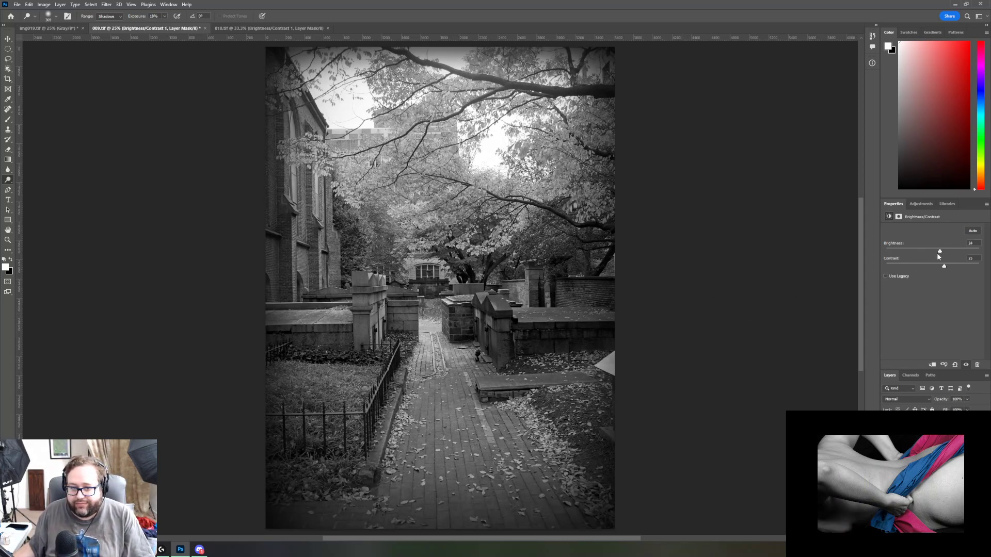
click(17, 4)
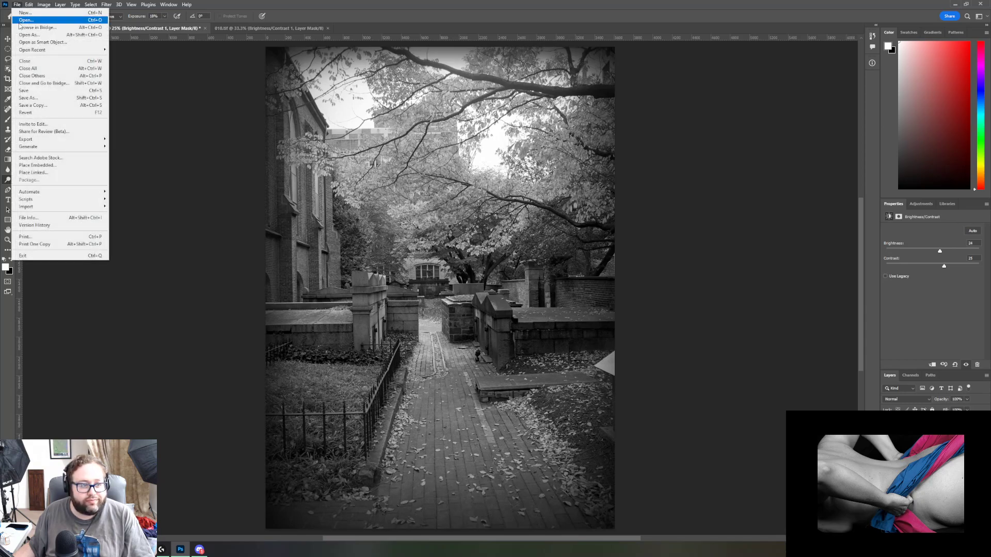
click(24, 90)
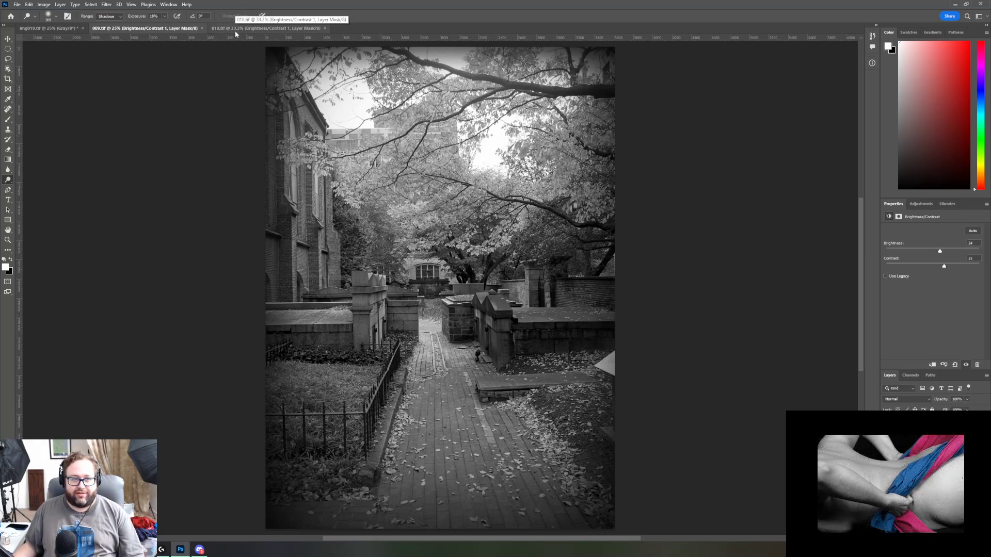
click(234, 30)
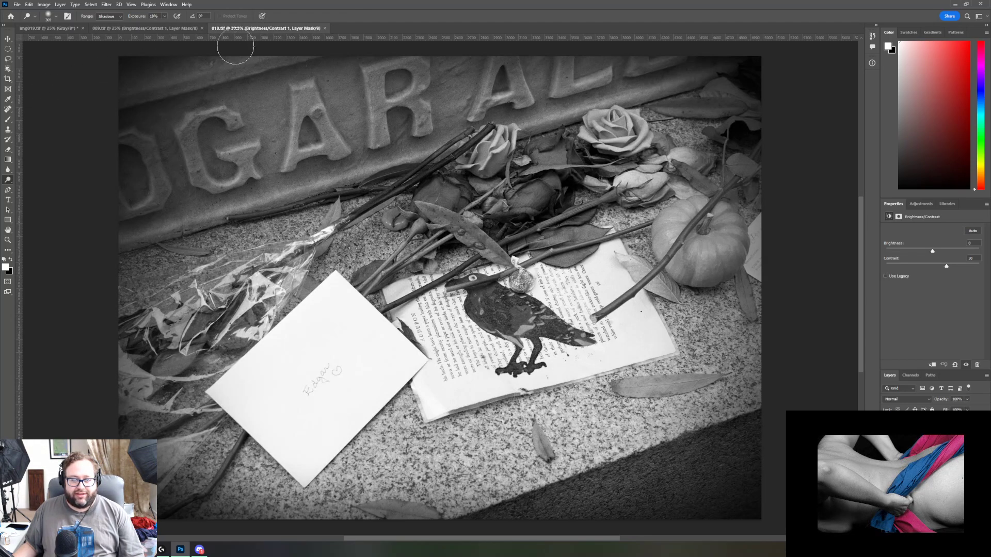